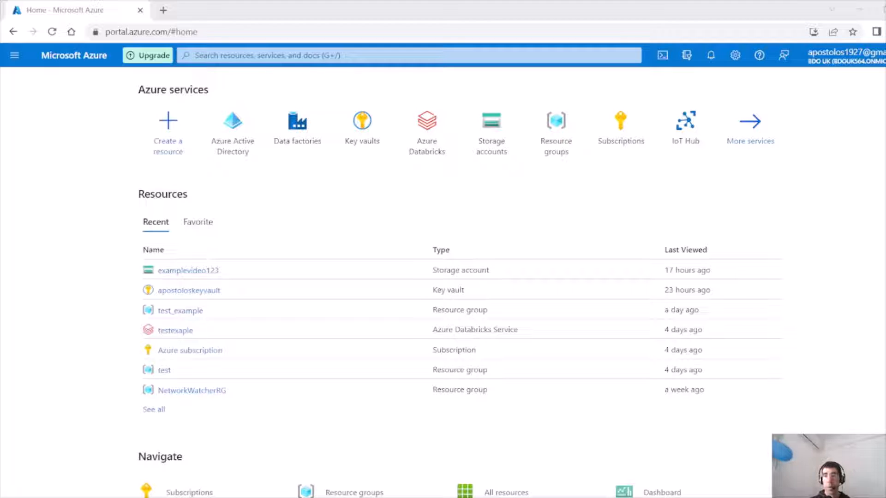
Open Data factories and start creating a new data factory.
click(294, 144)
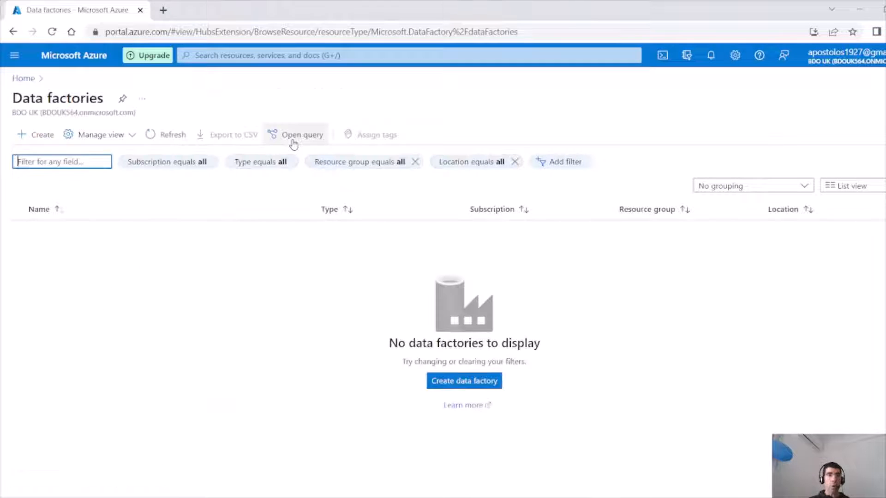
click(459, 385)
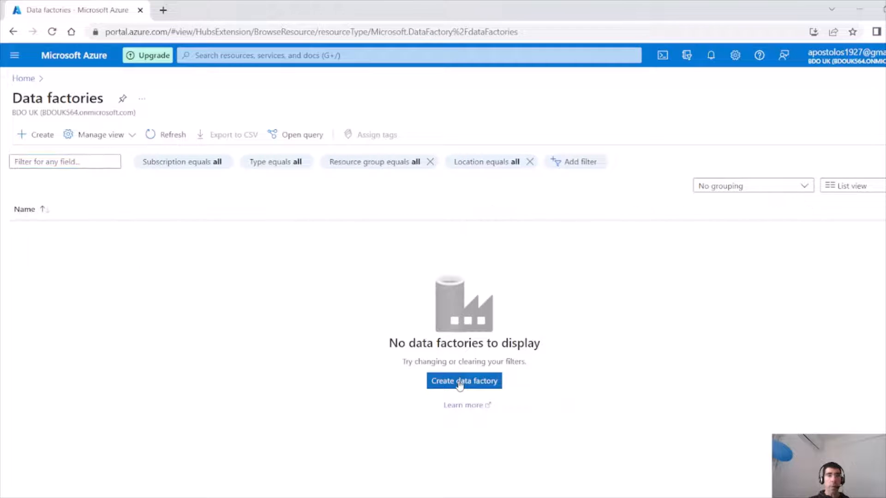
click(459, 385)
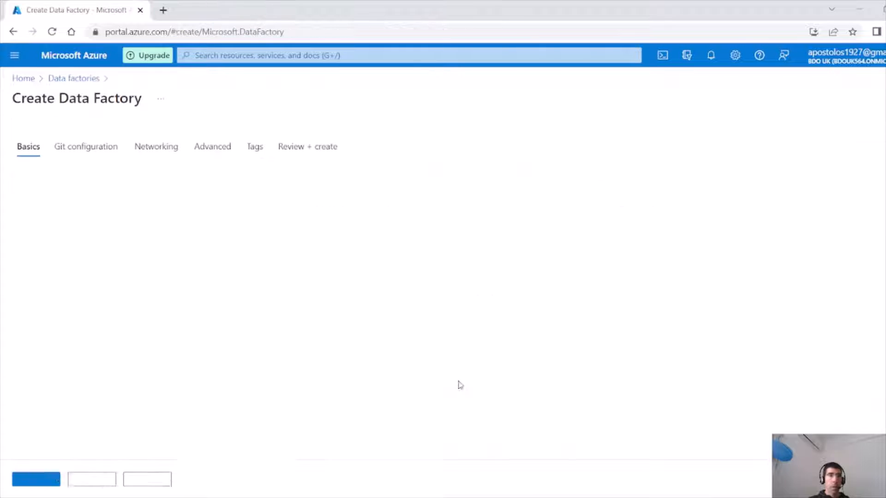
Choose the test_example resource group and name the data factory datafactoryapo.
click(219, 268)
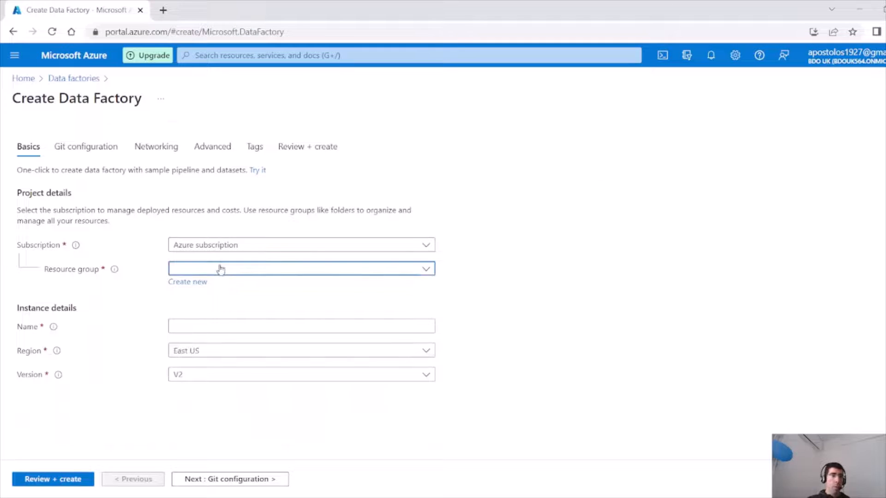
click(215, 367)
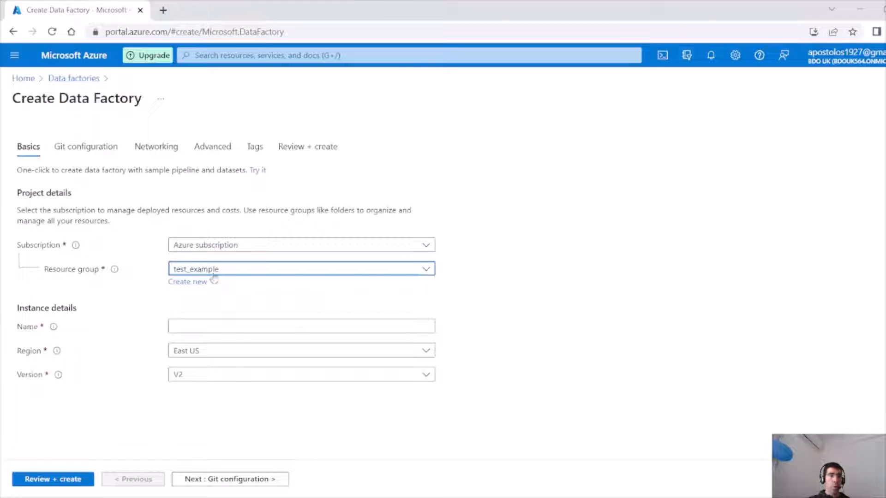
click(205, 320)
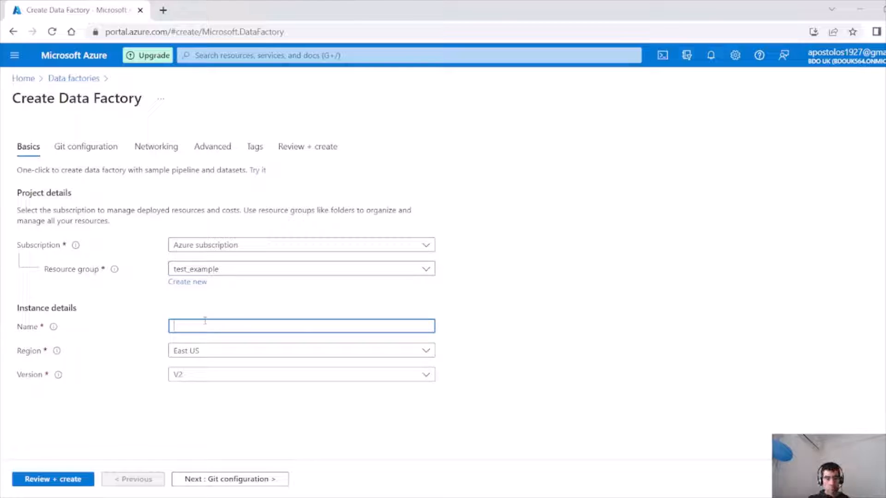
text(data)
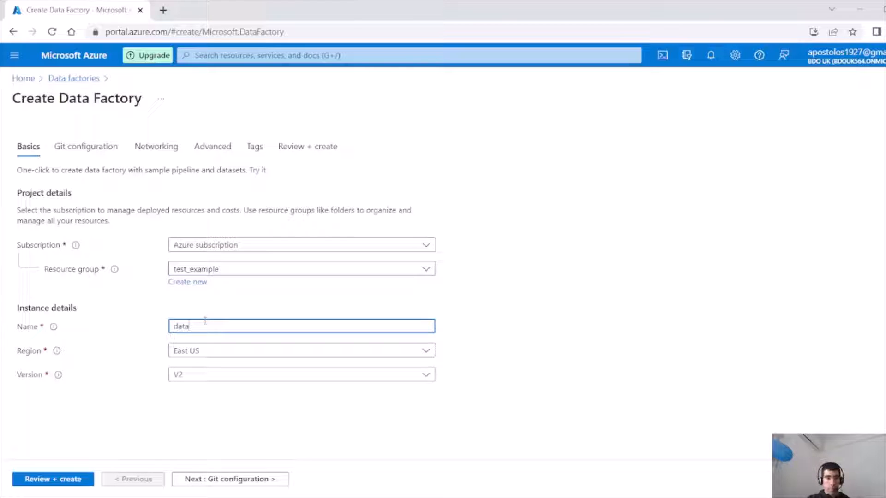
text(facto)
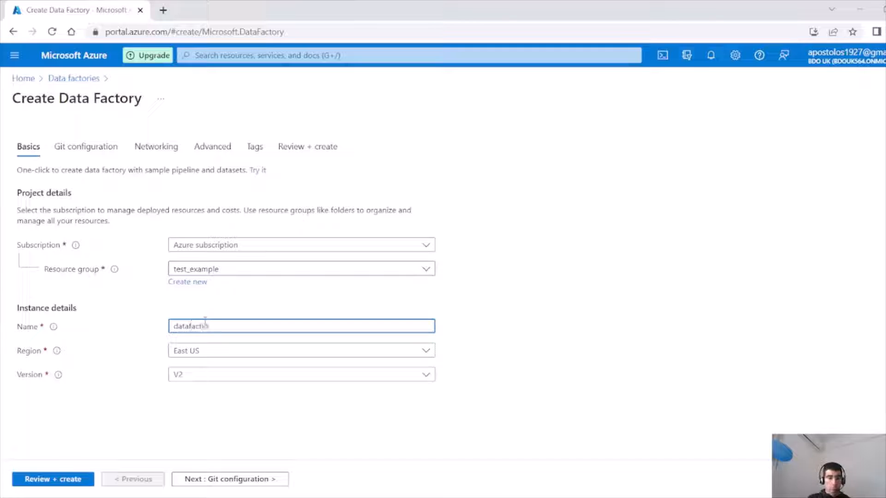
text(ry)
key(BackSpace)
key(BackSpace)
key(BackSpace)
key(BackSpace)
text(or)
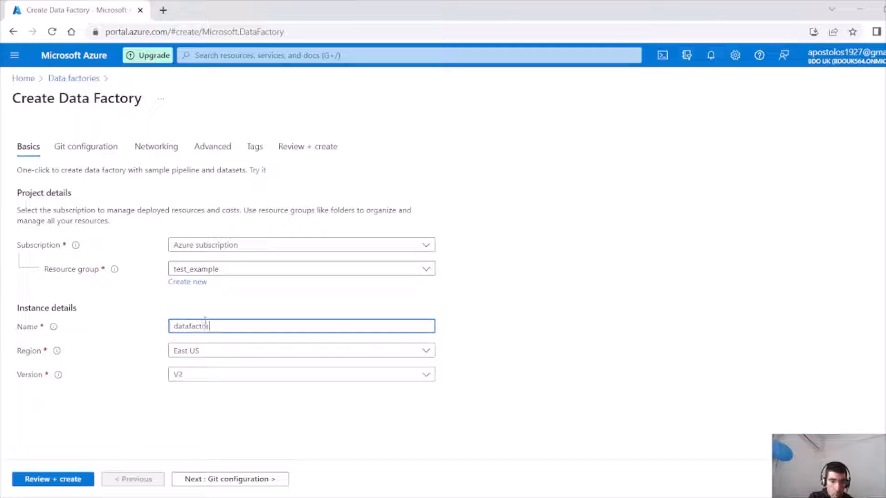
text(yapo)
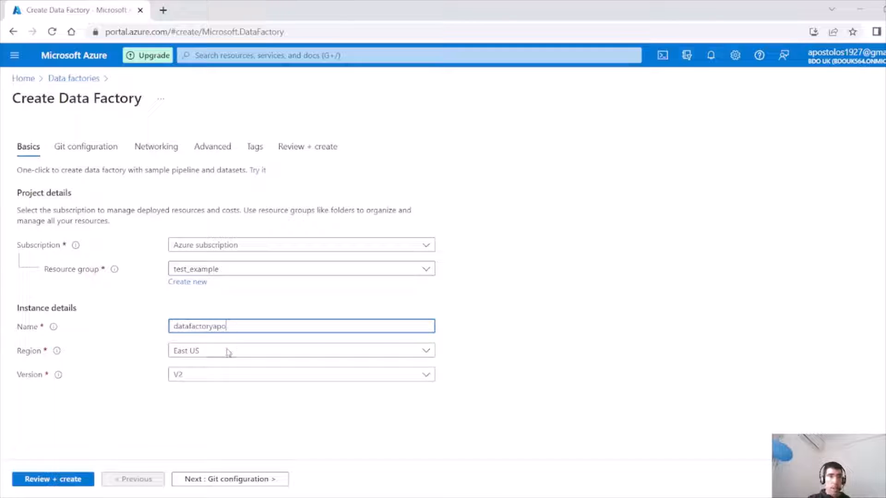
key(Tab)
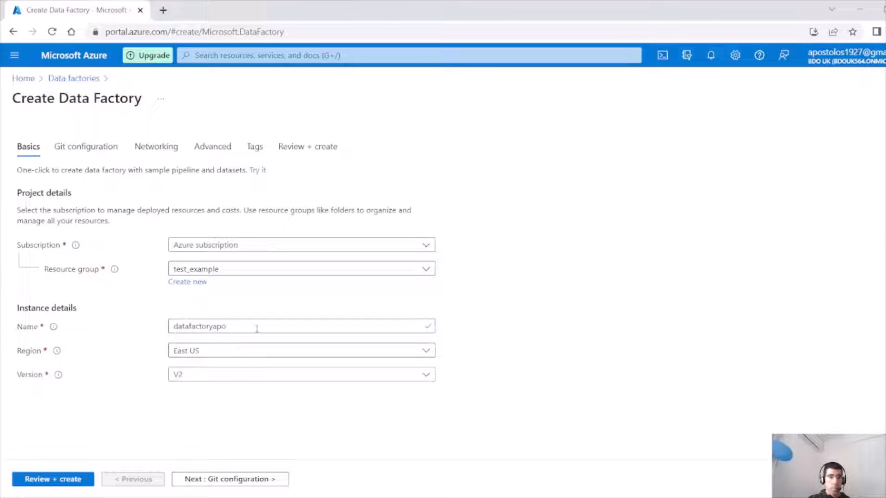
Set the data factory's region to UK South, keeping version V2.
click(247, 350)
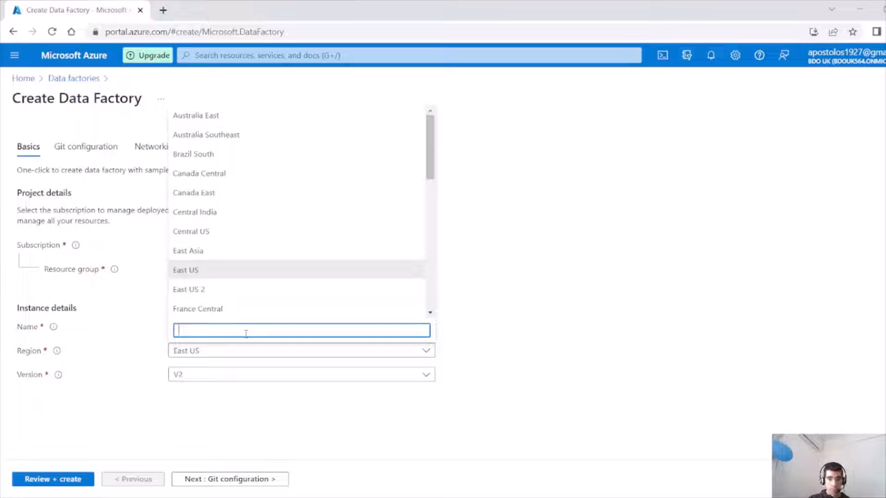
text(UK)
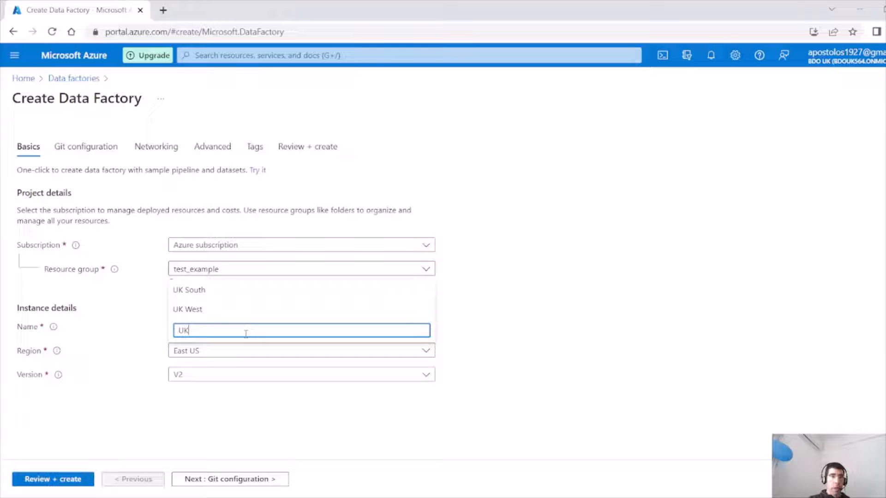
click(202, 291)
click(206, 377)
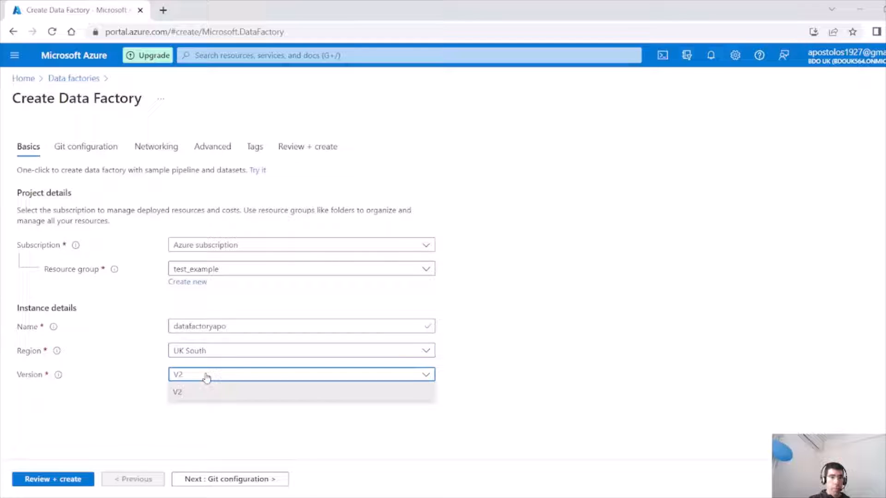
Step through the remaining tabs with default settings and create the data factory.
click(201, 480)
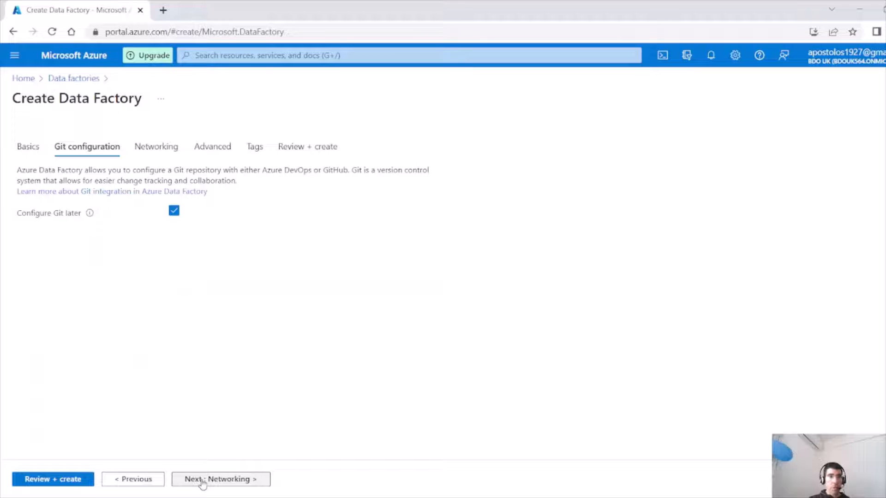
click(202, 480)
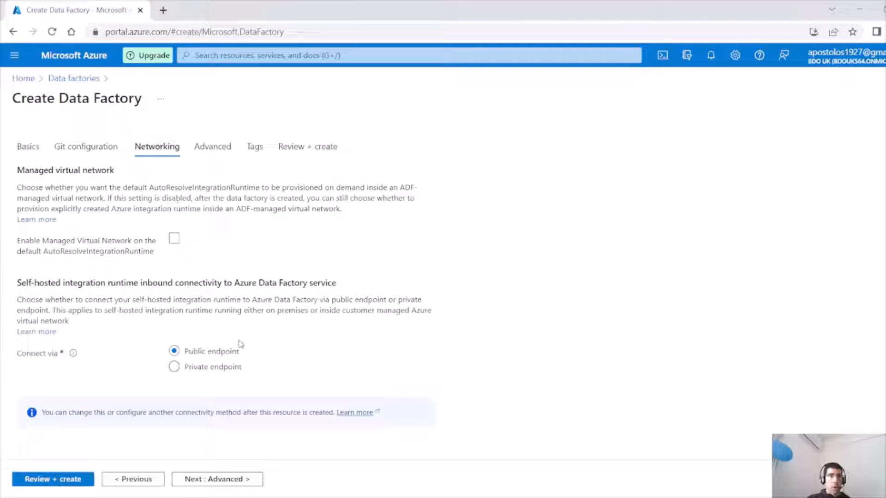
click(205, 479)
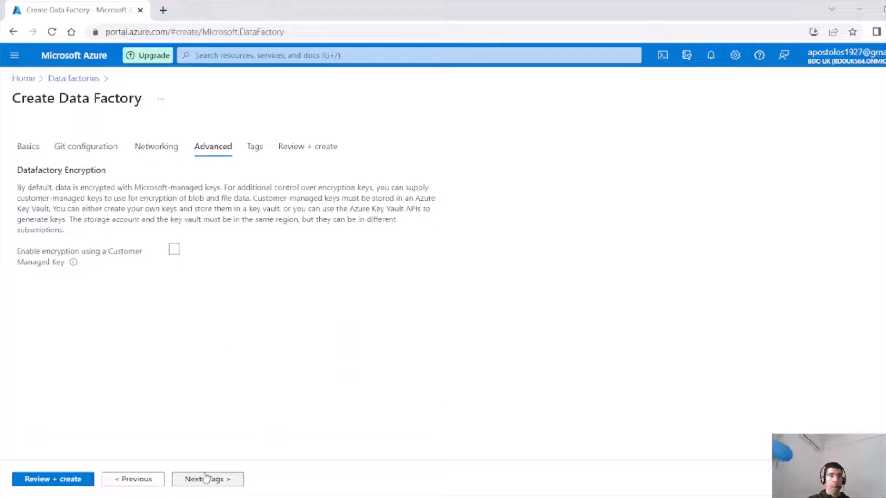
click(205, 478)
click(205, 478)
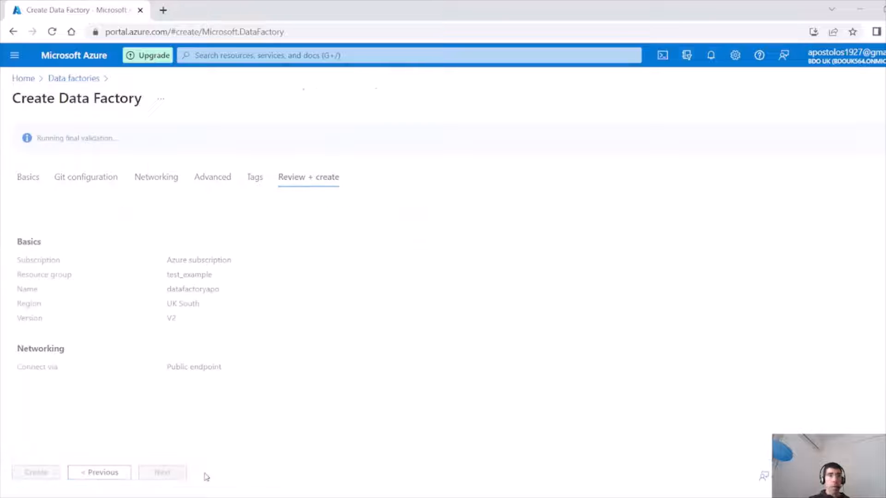
click(37, 473)
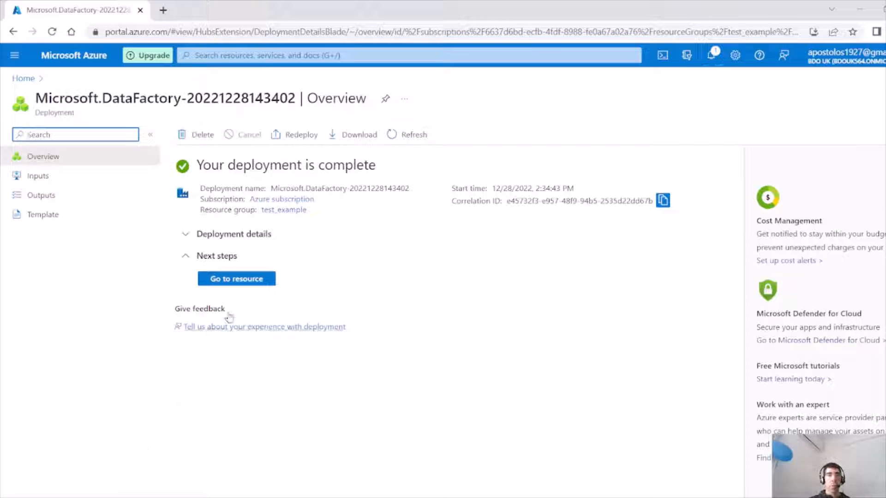
Open the new data factory in Data Factory Studio and expand Pipelines in the authoring view.
click(262, 281)
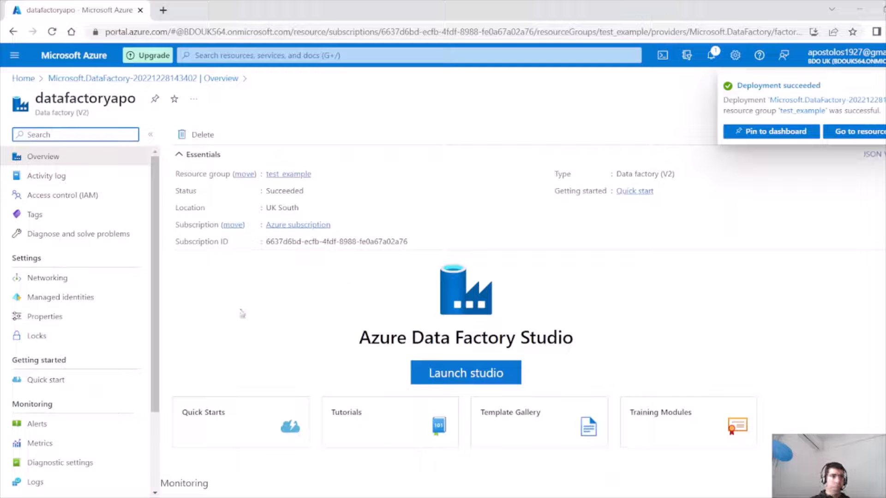
click(442, 375)
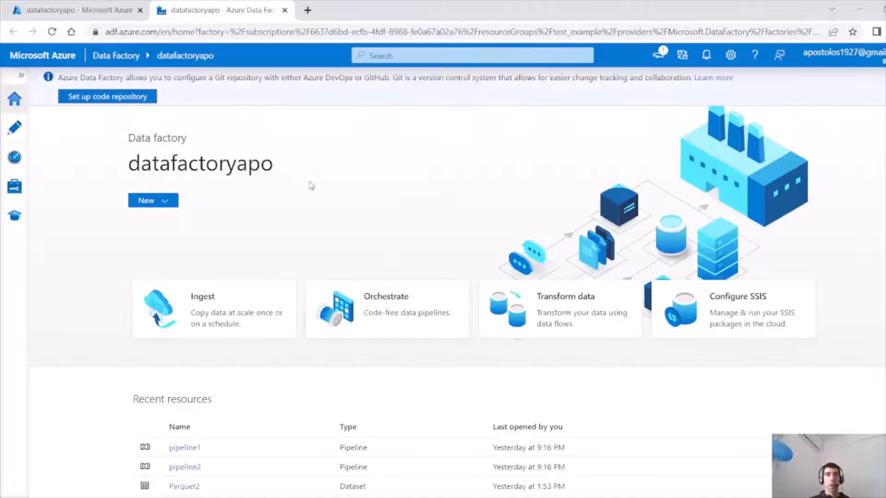
click(23, 133)
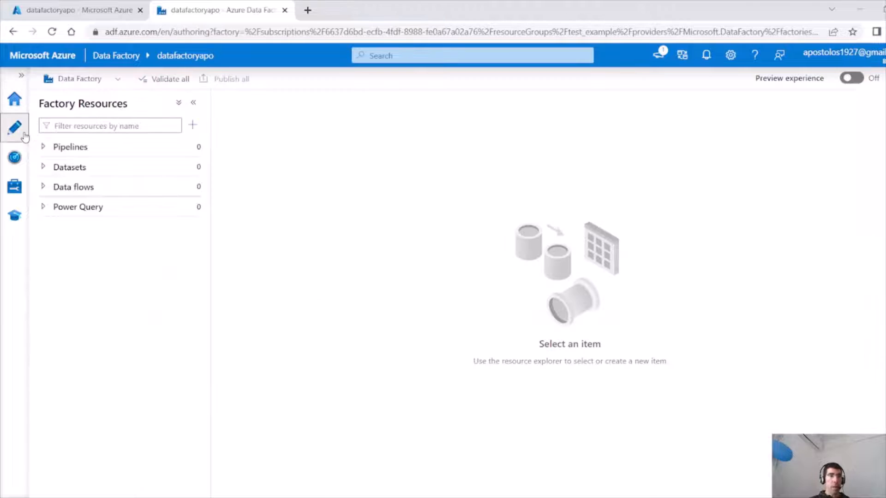
click(44, 148)
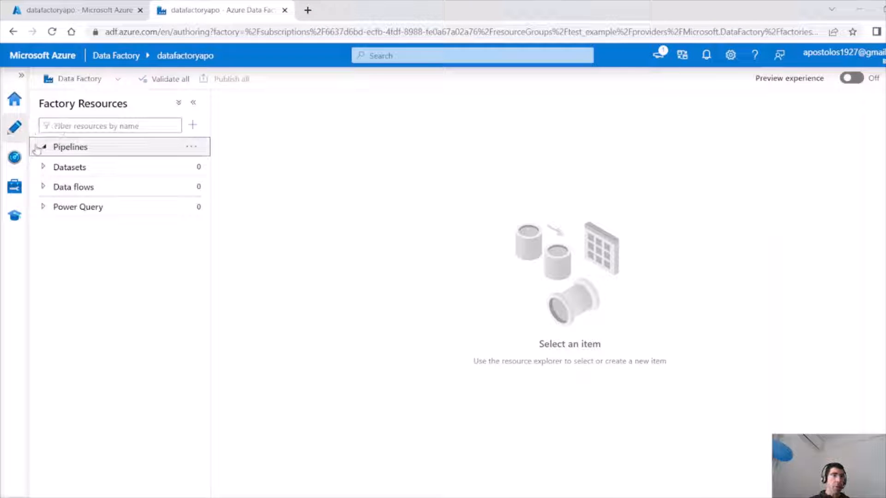
Create a new pipeline and add a Copy data activity to its canvas.
click(200, 146)
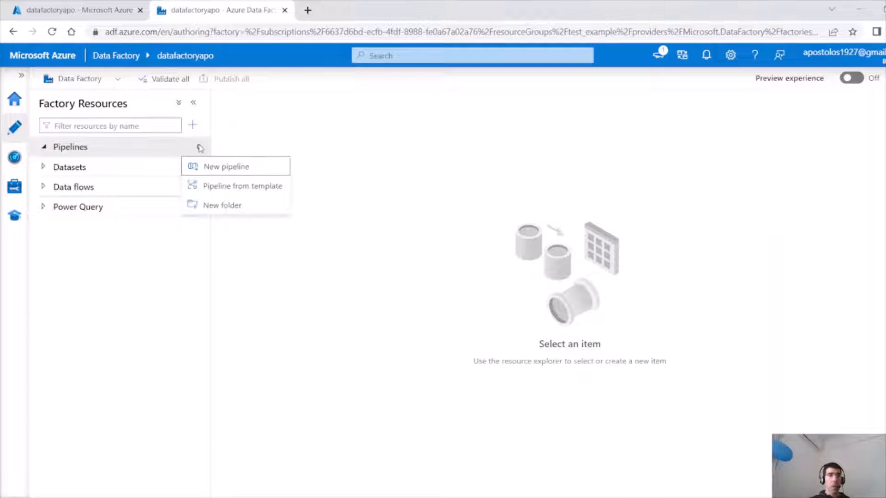
click(217, 171)
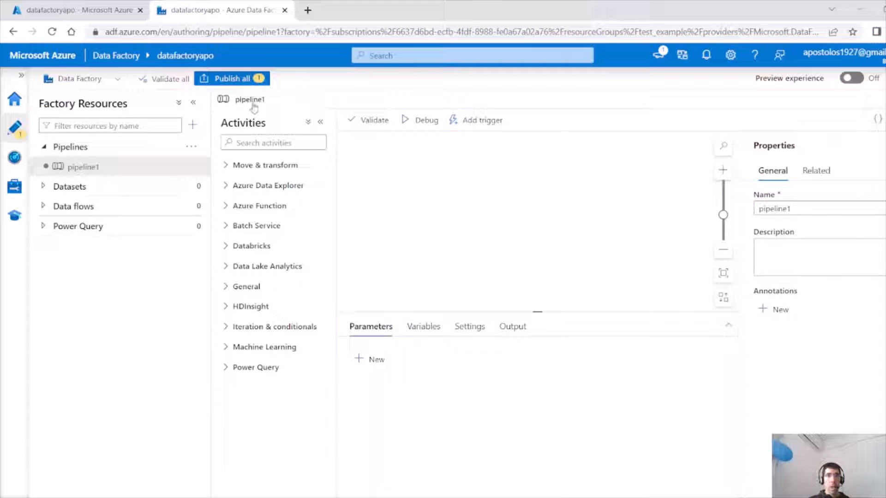
click(223, 166)
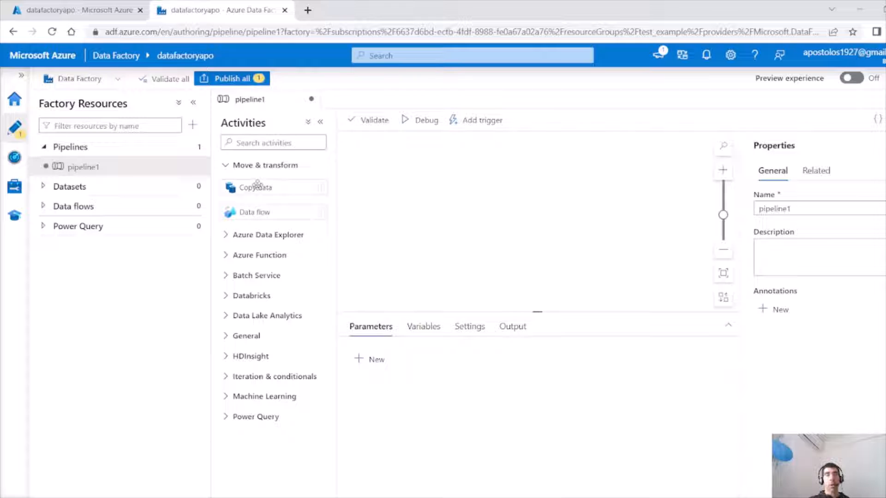
drag(257, 185, 441, 189)
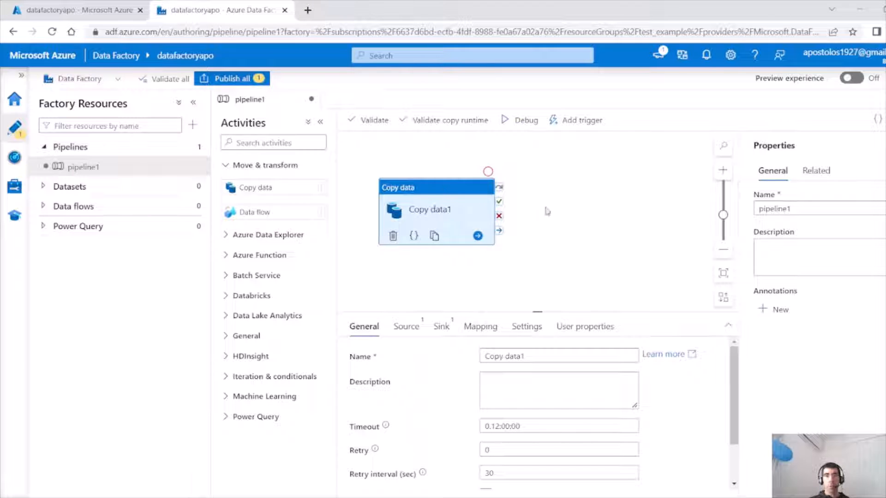
Open the Copy data activity's source settings.
drag(530, 356, 459, 355)
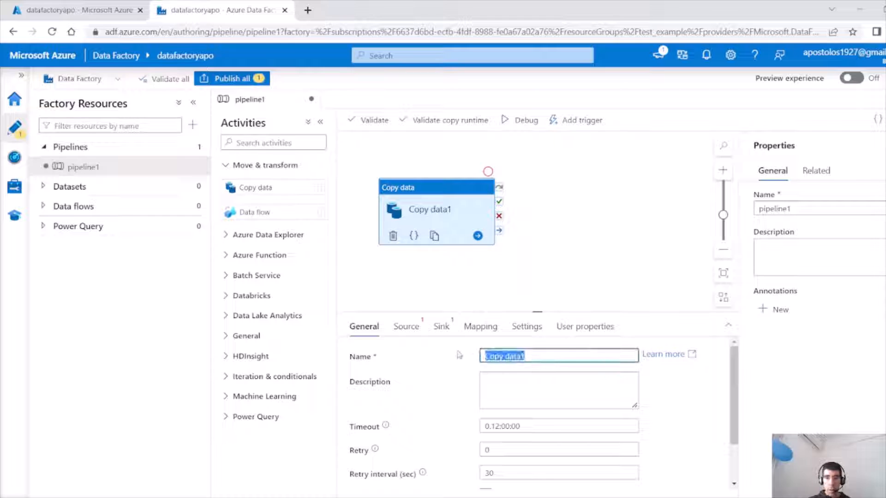
click(412, 336)
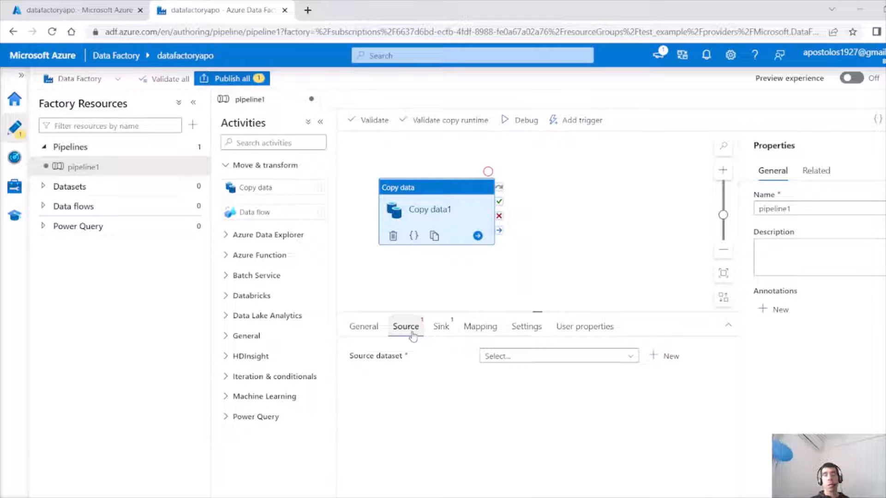
Browse the examplevideo123 storage account's test container in the portal tab.
click(74, 17)
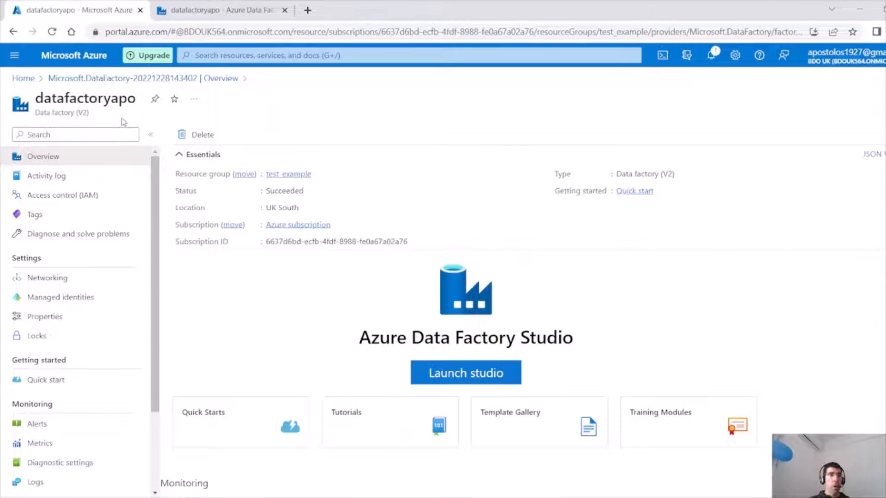
click(23, 78)
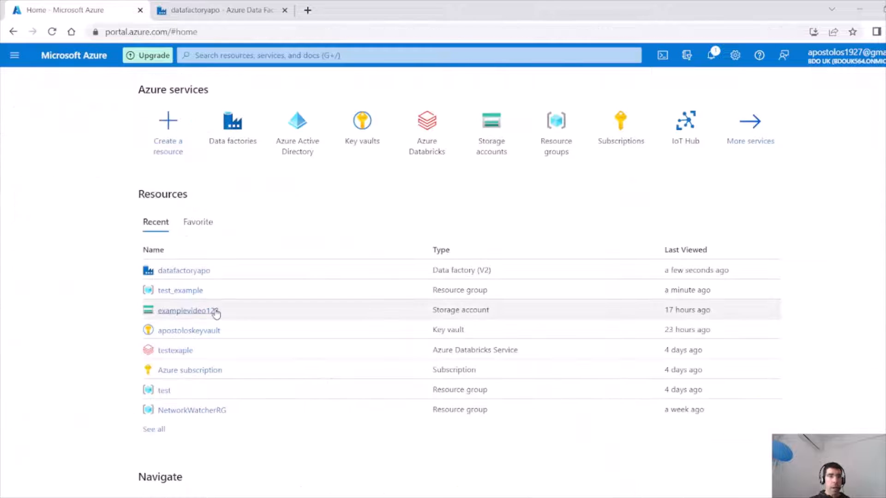
click(199, 314)
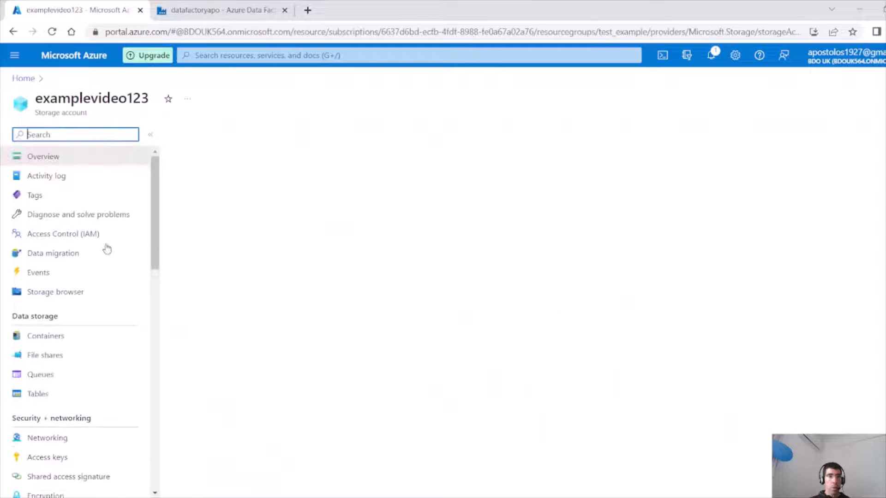
click(74, 336)
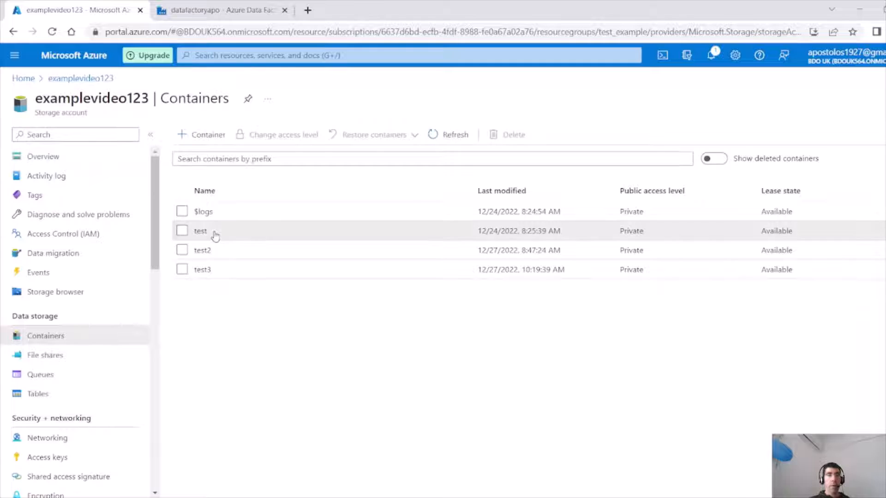
click(214, 233)
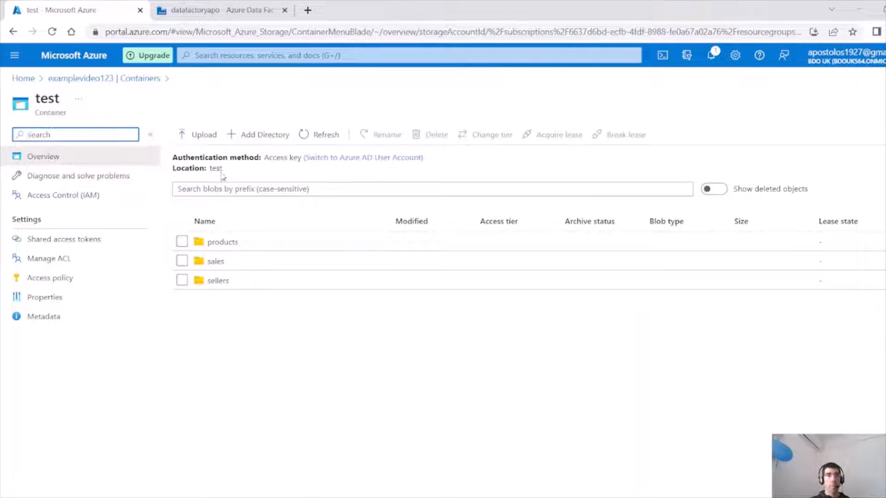
drag(220, 170, 217, 169)
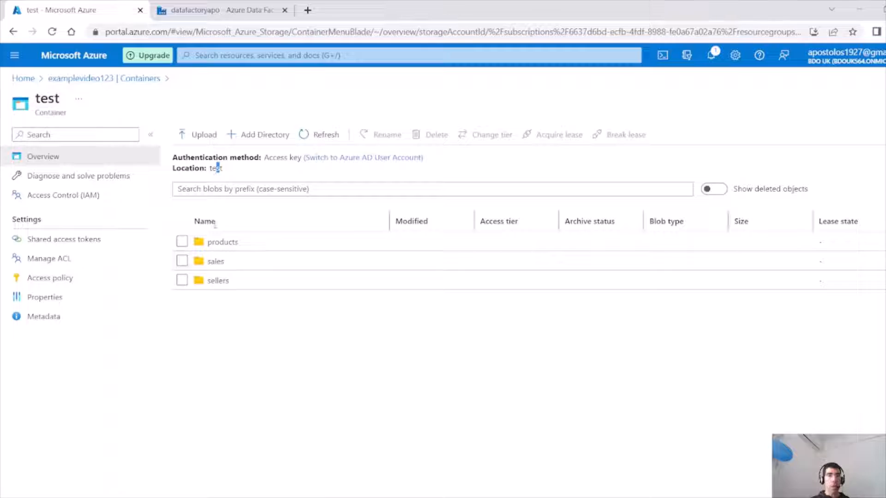
Inspect the files inside the sellers and products folders of the test container.
click(228, 282)
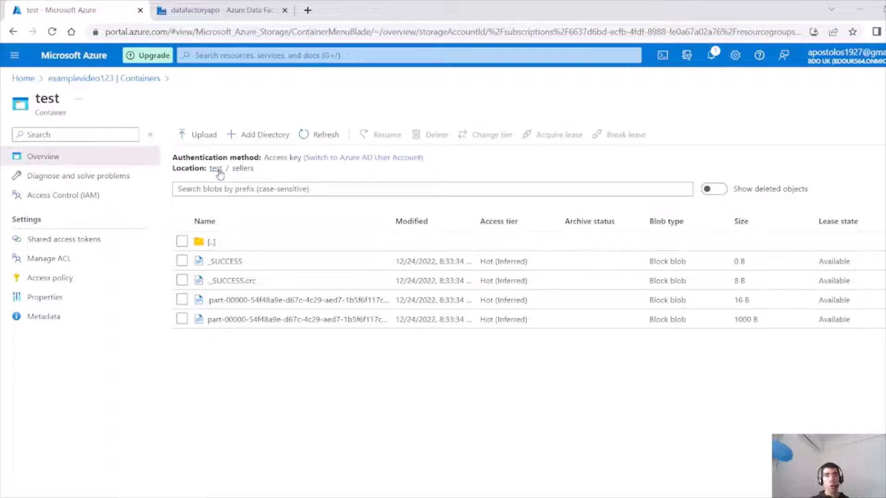
click(219, 174)
click(226, 248)
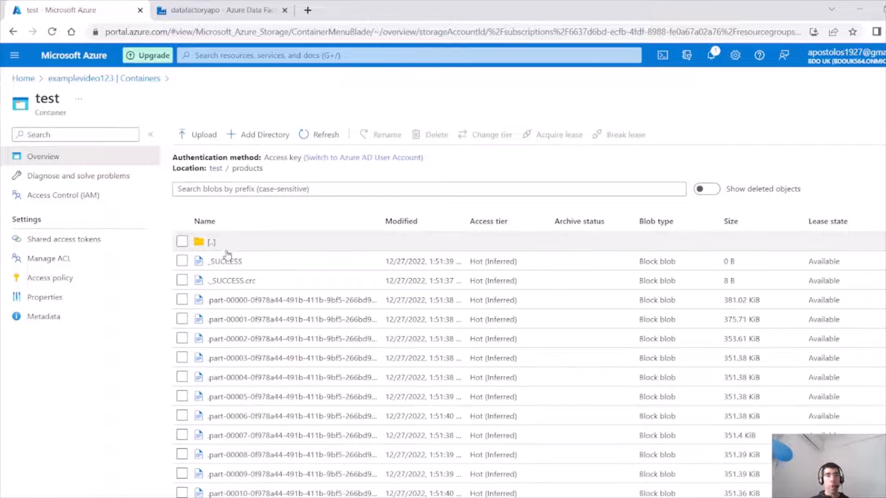
click(220, 170)
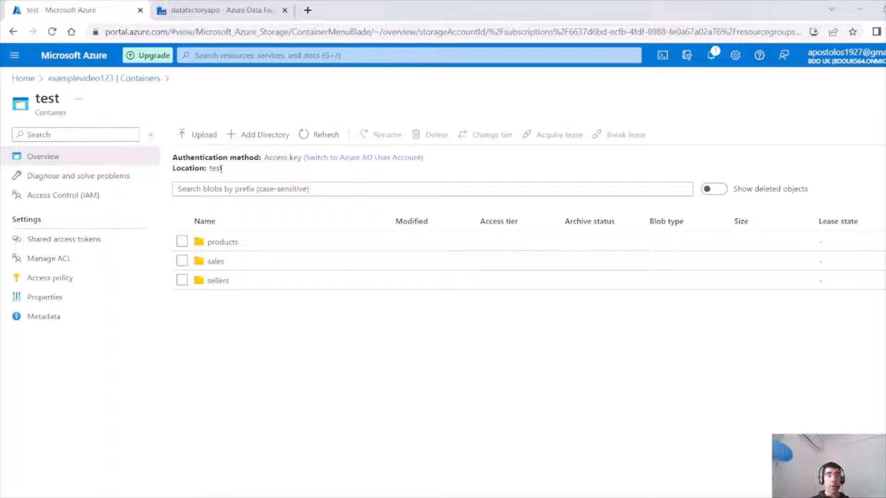
click(224, 286)
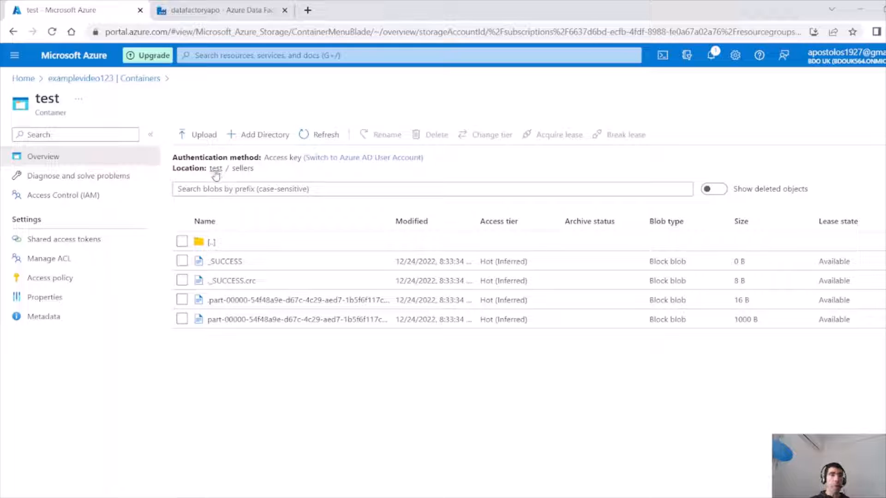
Create a new source dataset for the Copy data activity using Azure Data Lake Storage Gen2 in Parquet format.
click(206, 13)
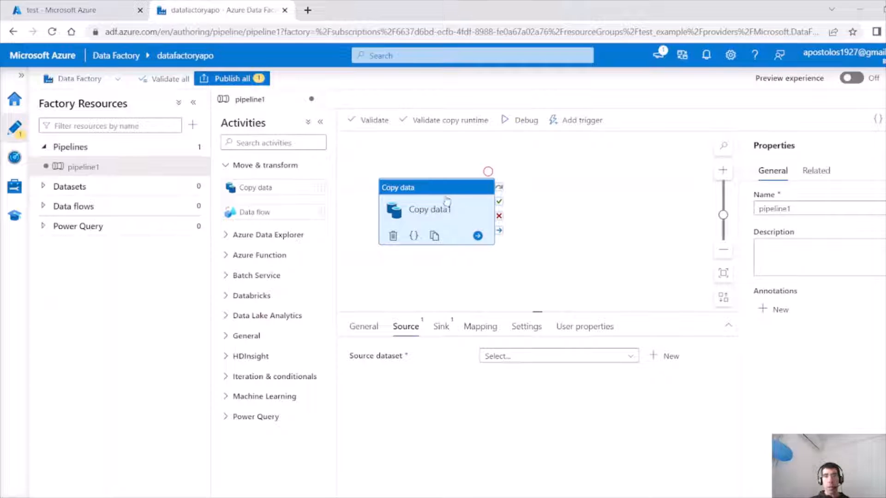
click(577, 364)
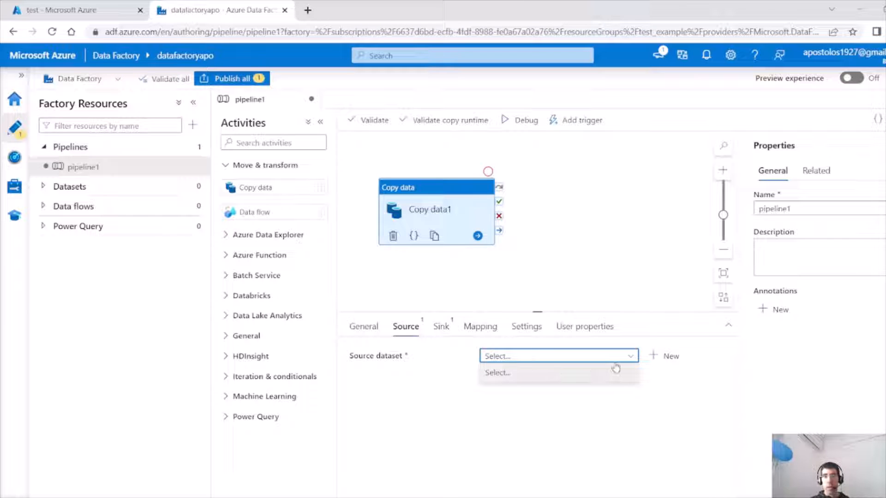
click(664, 356)
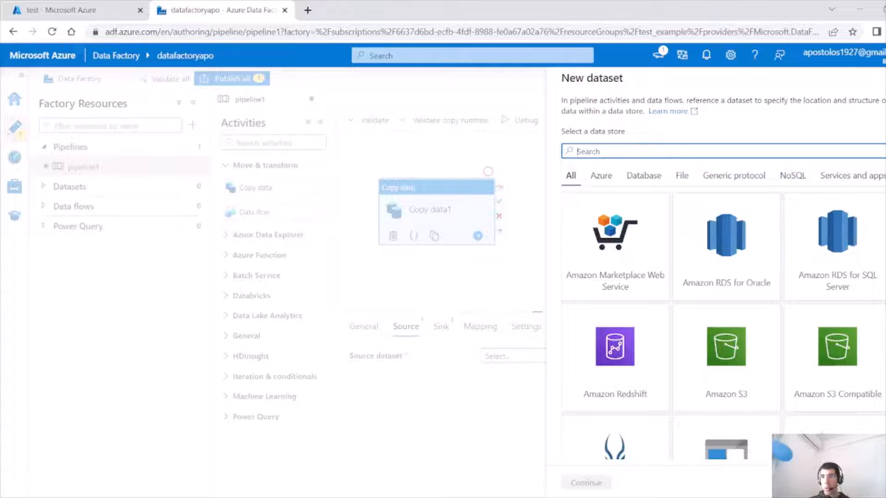
scroll(722, 323, down, 5)
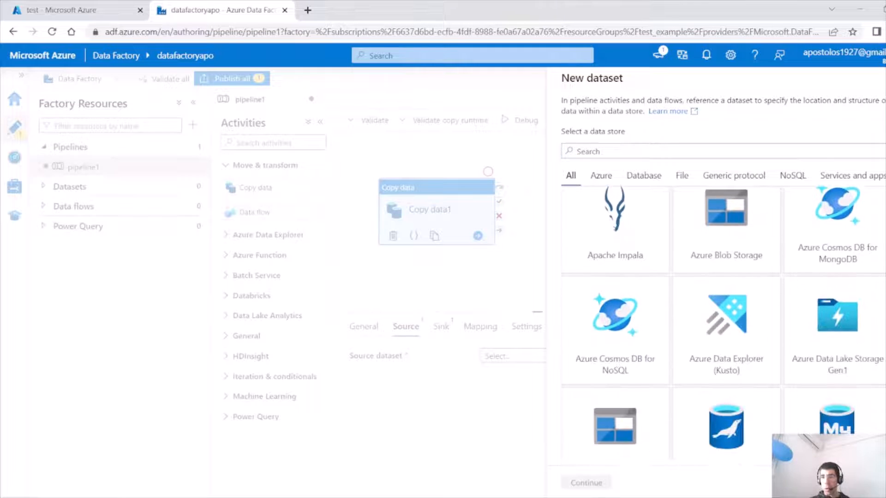
scroll(722, 323, down, 2)
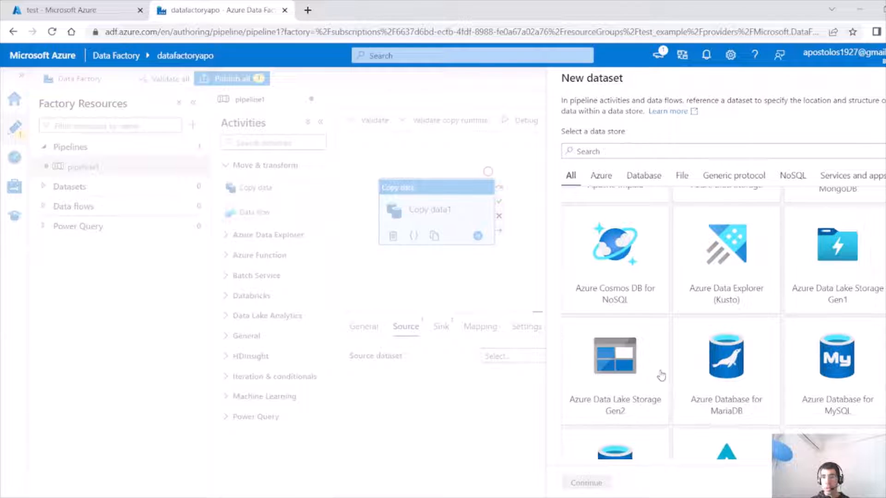
click(634, 372)
click(599, 483)
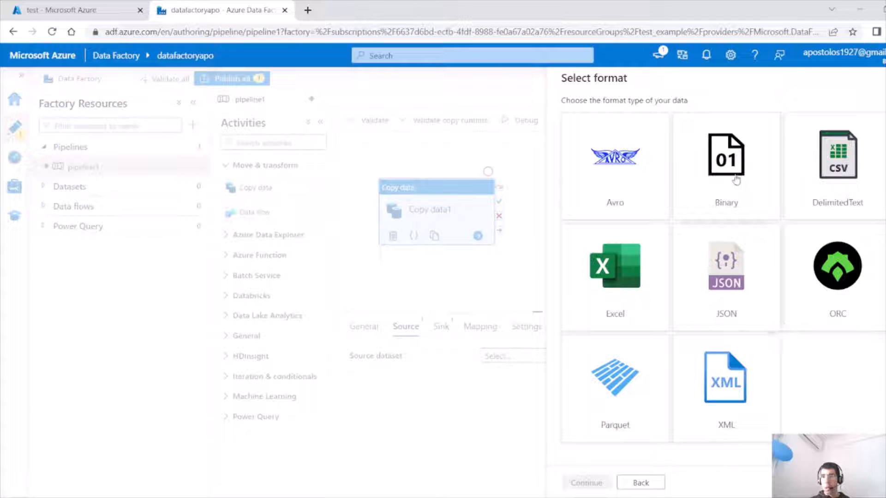
click(631, 387)
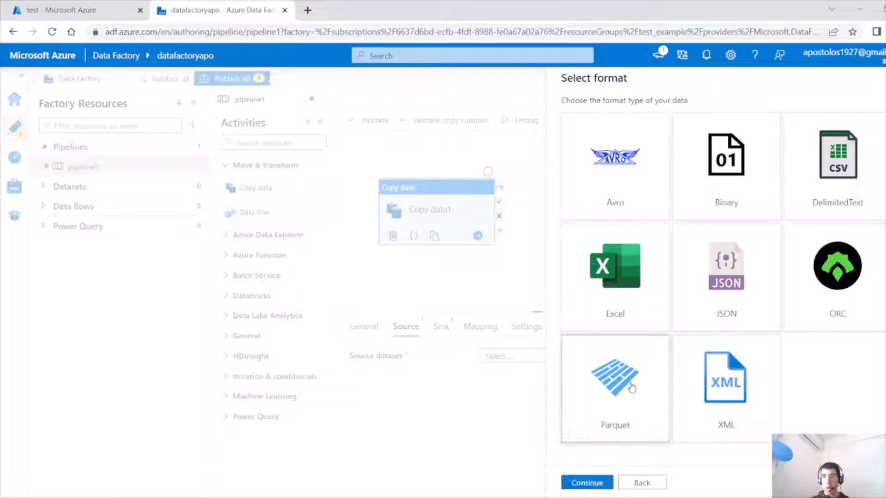
click(584, 480)
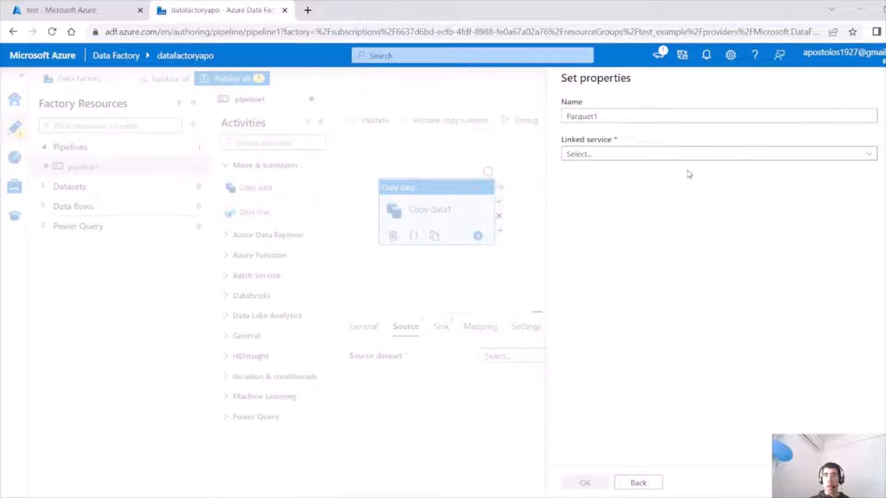
Start a new linked service for the dataset, selecting the Azure subscription and Service Principal authentication.
click(749, 159)
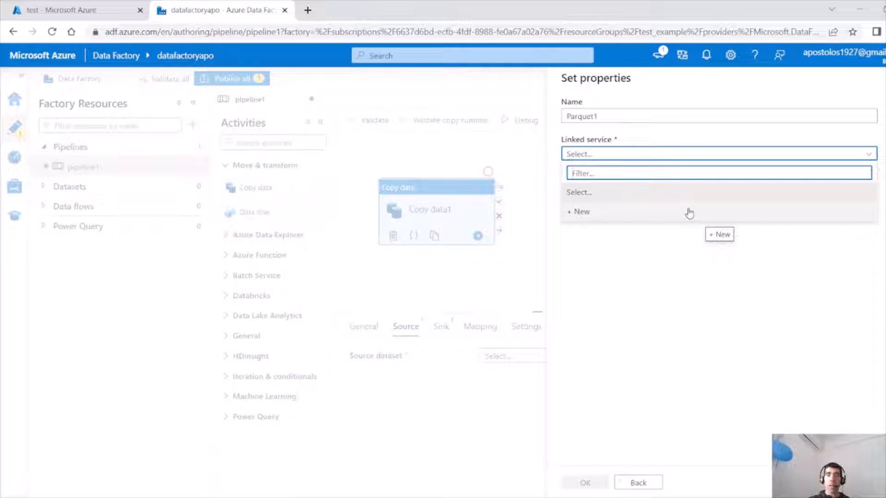
click(664, 214)
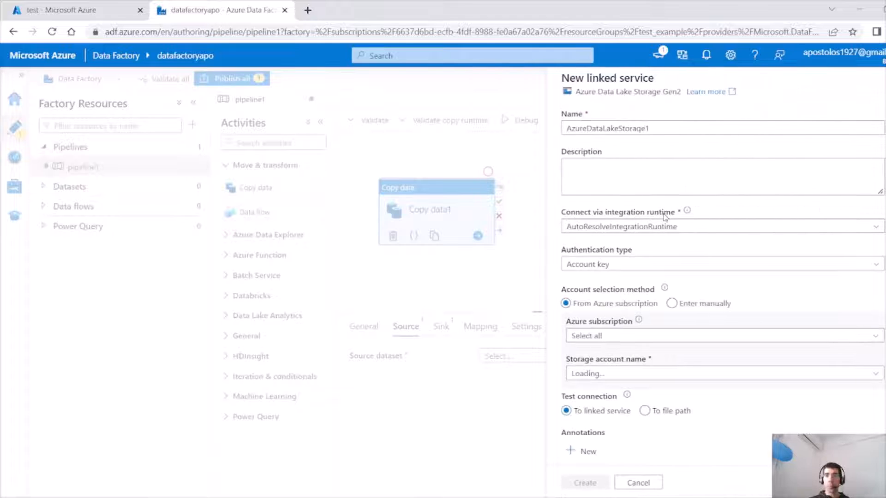
click(686, 335)
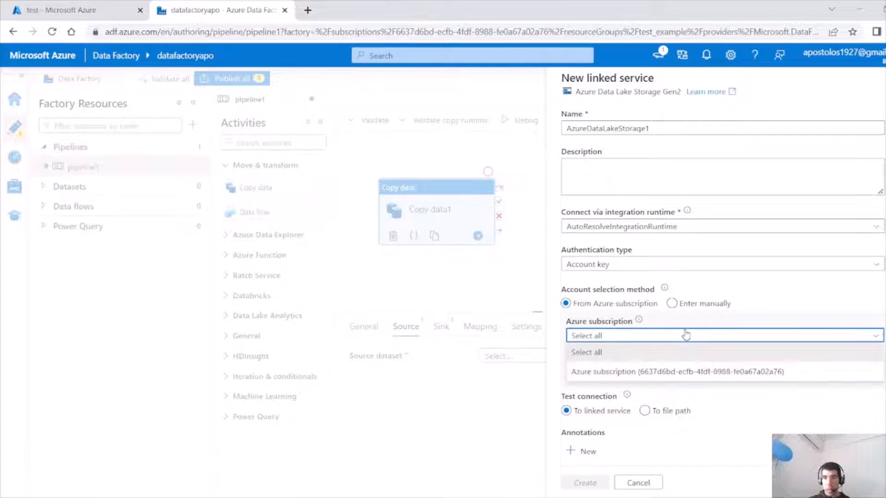
click(661, 373)
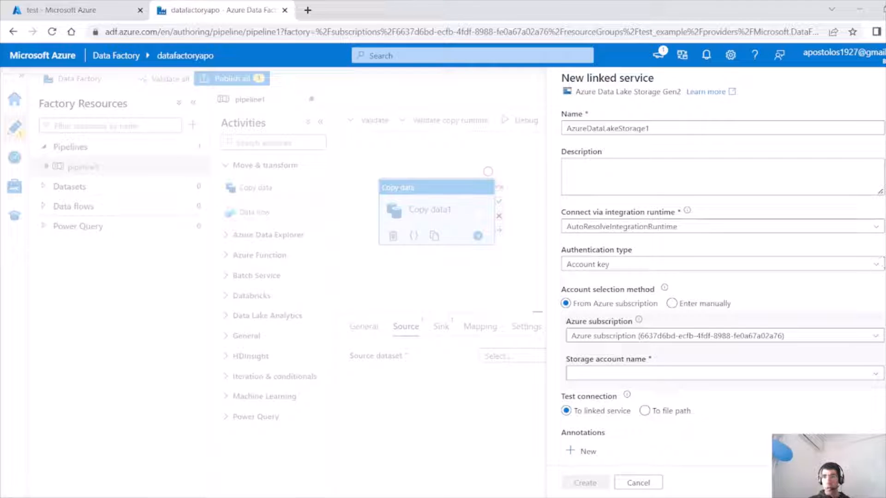
scroll(881, 262, down, 1)
click(877, 250)
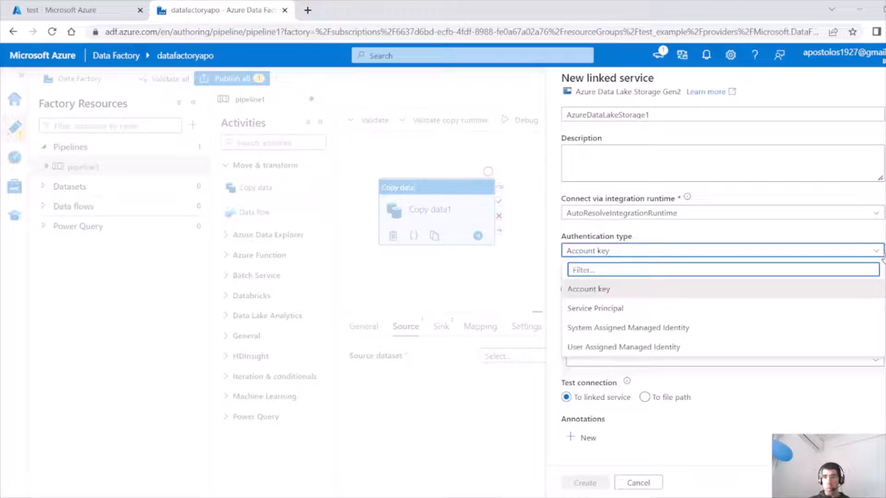
click(769, 306)
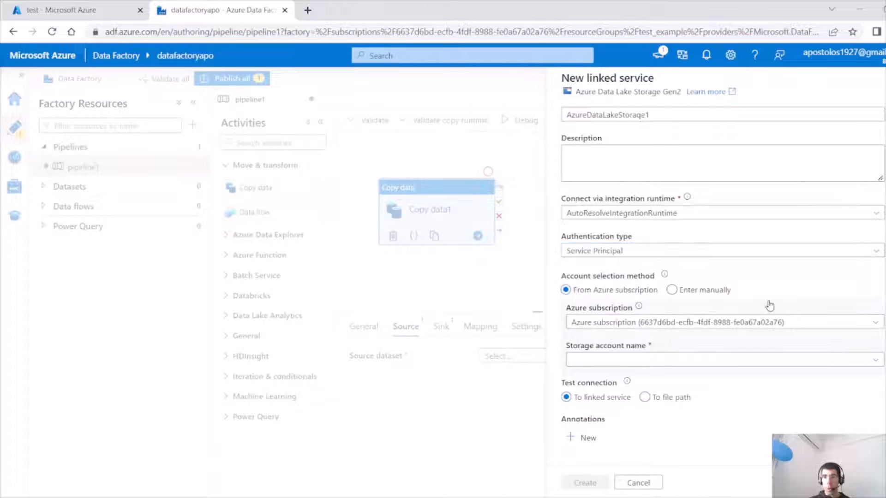
Reselect the Azure subscription and choose examplevideo123 as the linked service's storage account name.
click(713, 323)
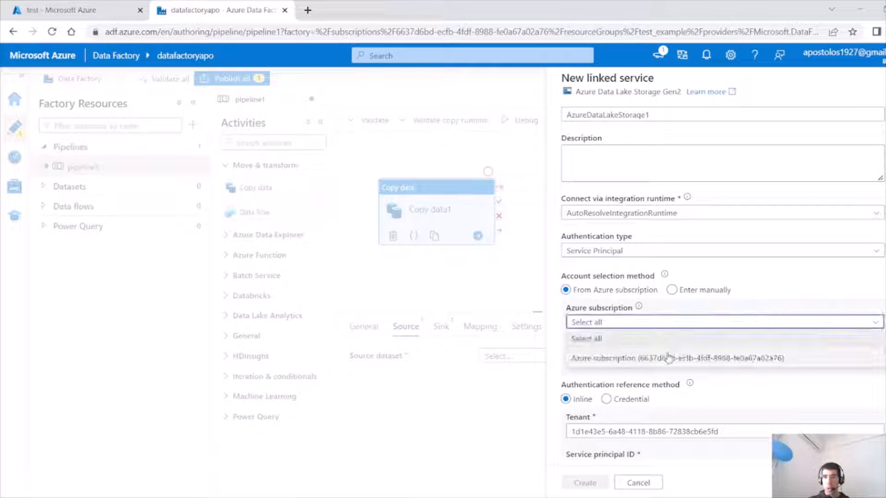
click(668, 358)
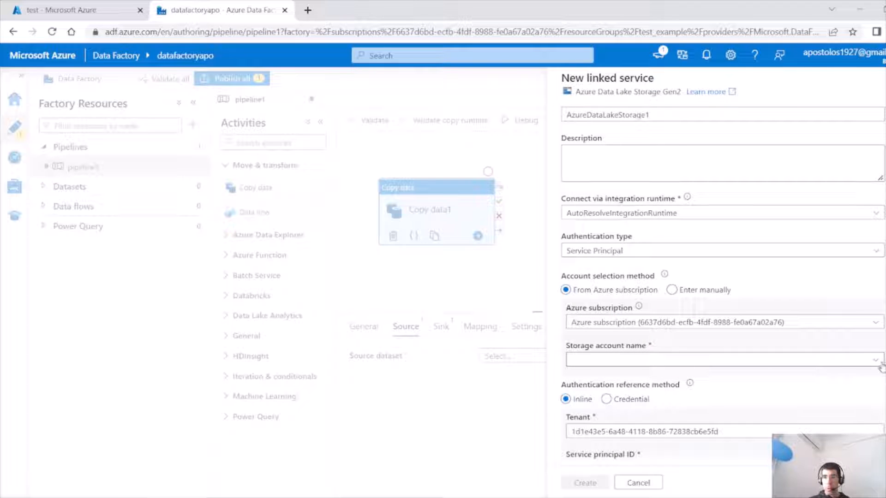
click(881, 364)
click(761, 392)
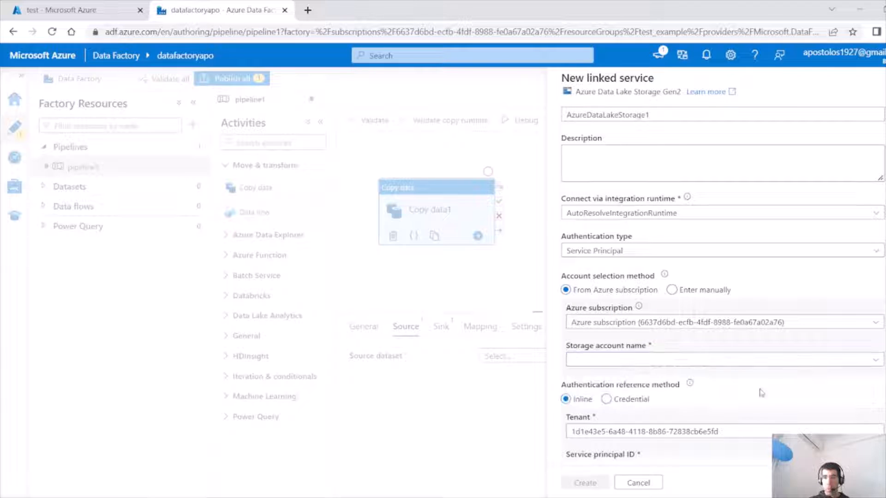
drag(695, 393, 807, 371)
click(830, 364)
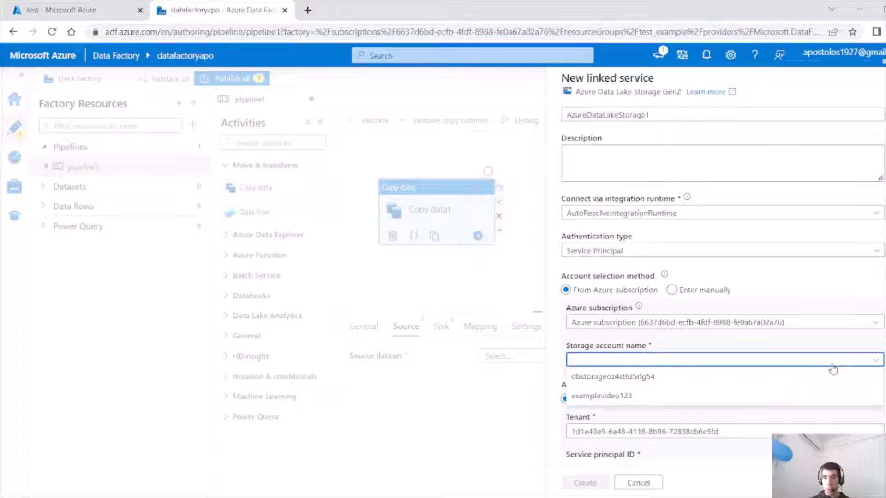
click(708, 398)
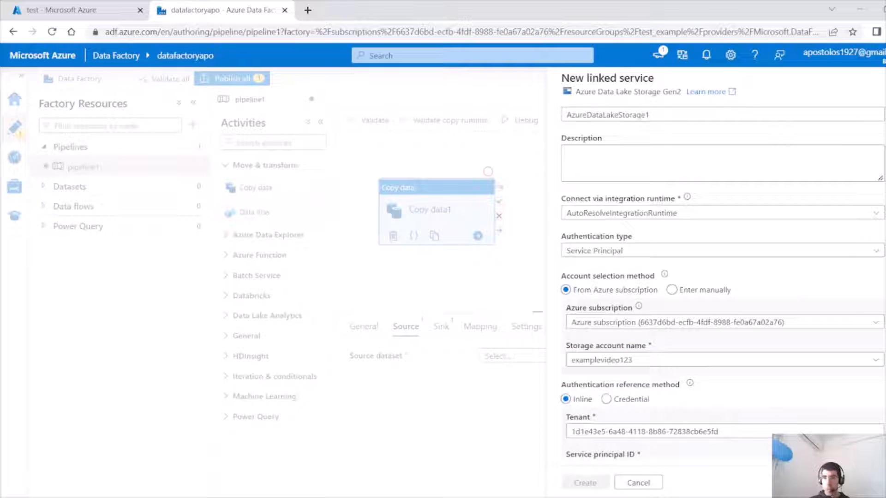
Copy the Application (client) ID of the service_principle app from Azure Active Directory's App registrations.
scroll(812, 349, down, 3)
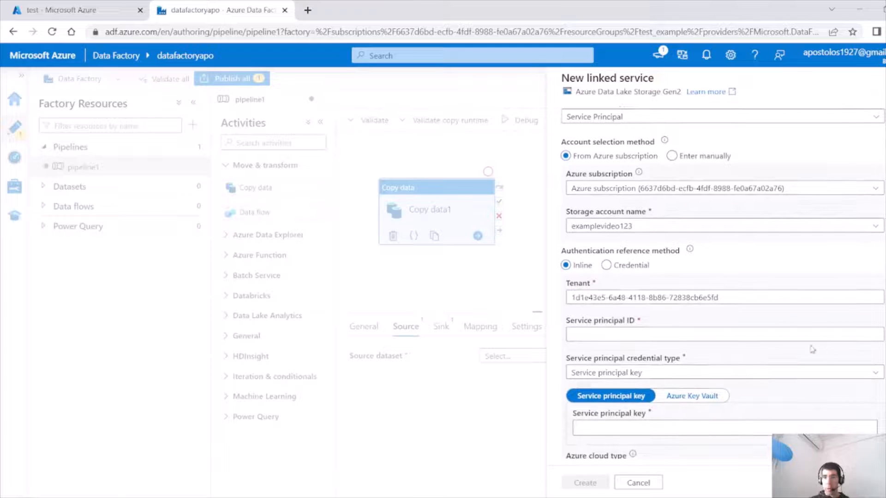
click(769, 336)
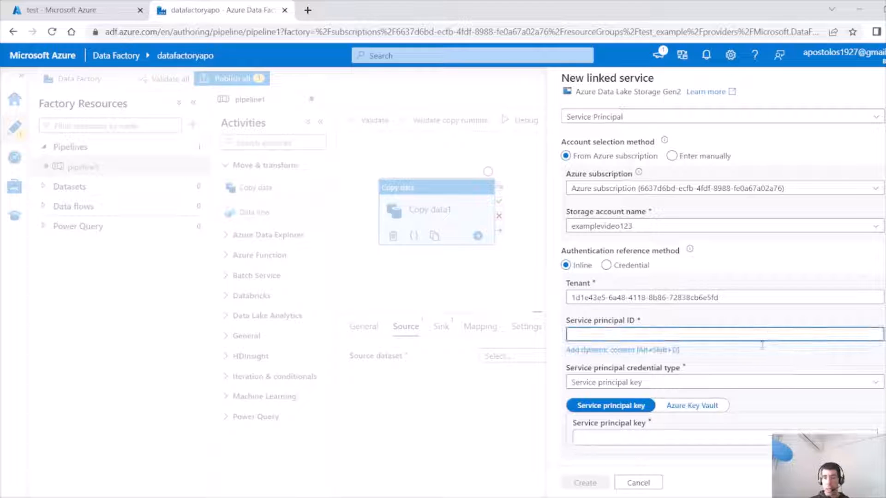
click(709, 408)
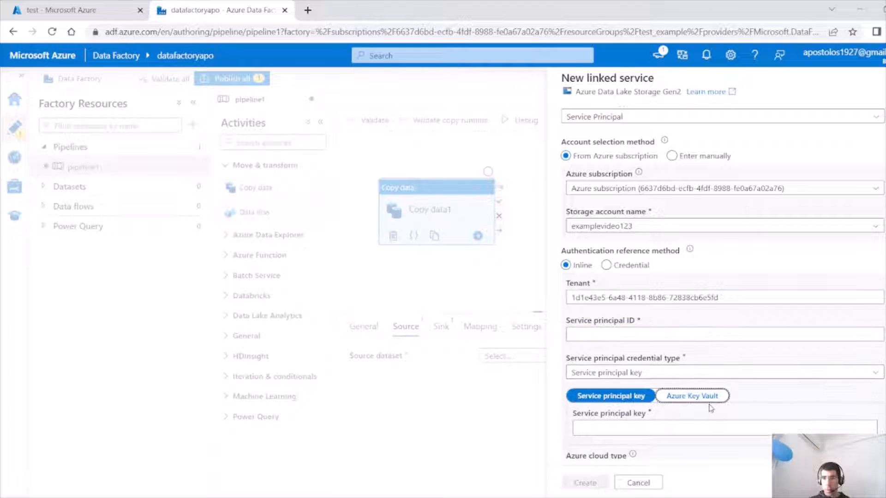
click(85, 11)
click(31, 80)
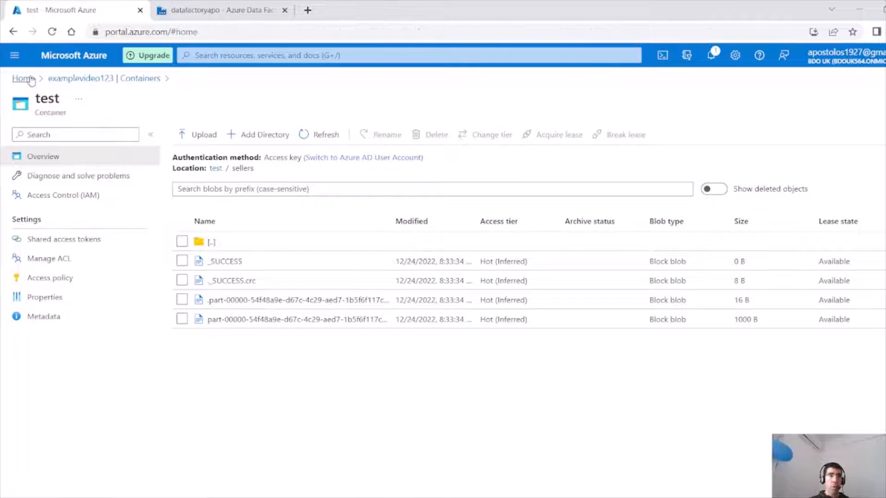
click(307, 155)
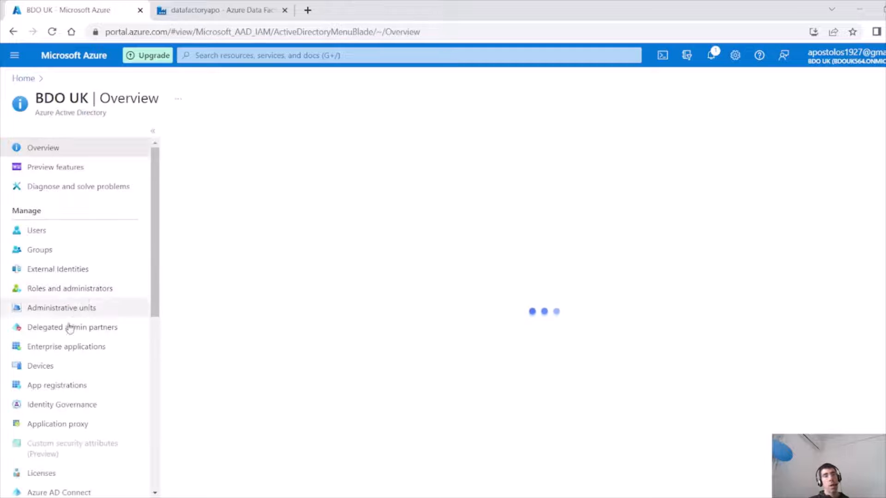
click(74, 386)
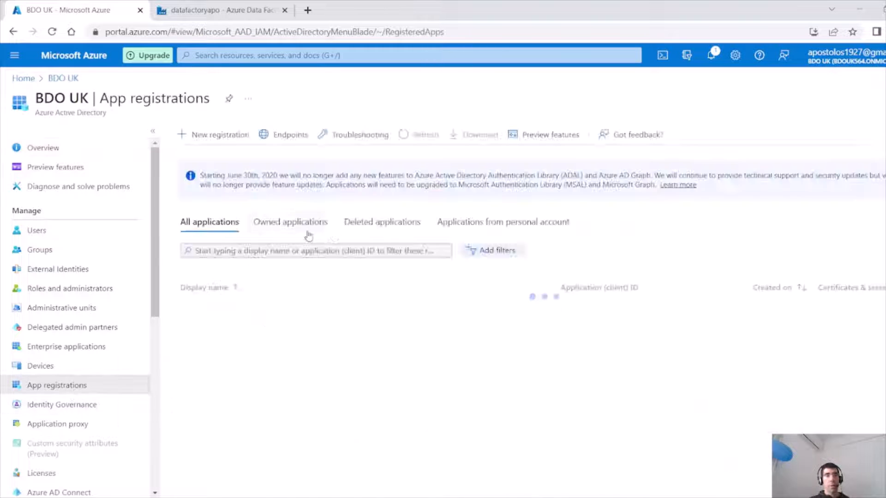
click(308, 233)
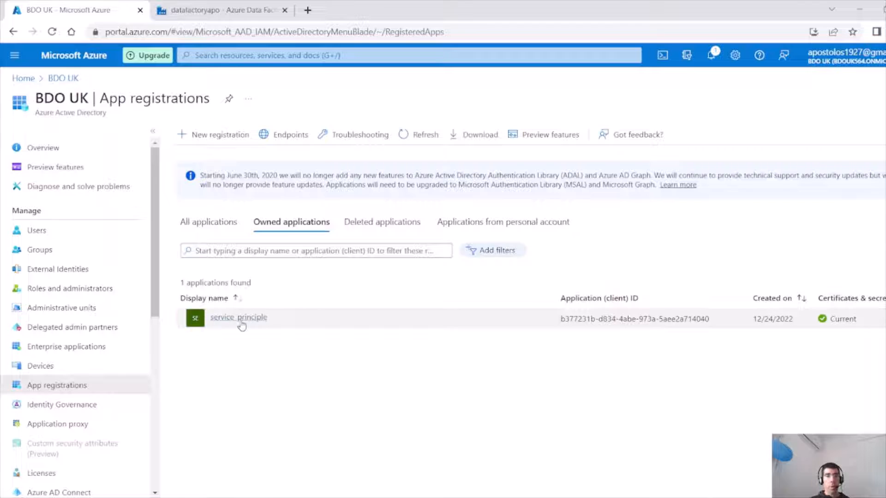
click(239, 318)
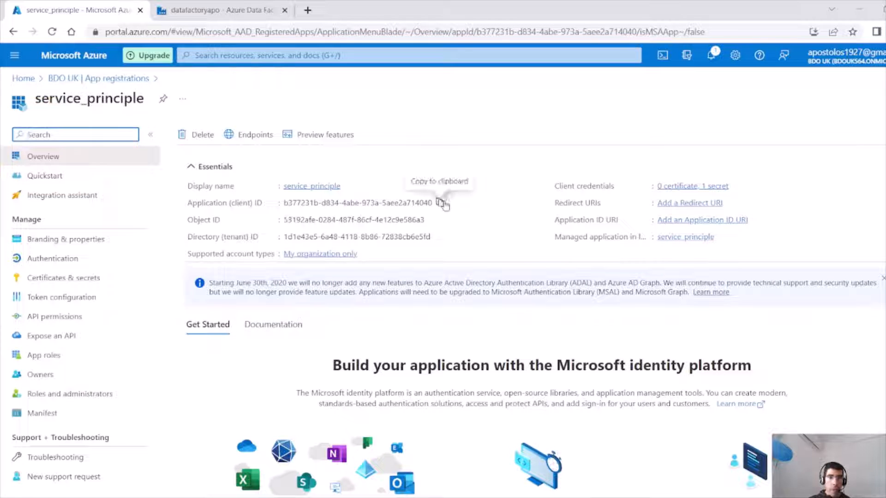
click(441, 203)
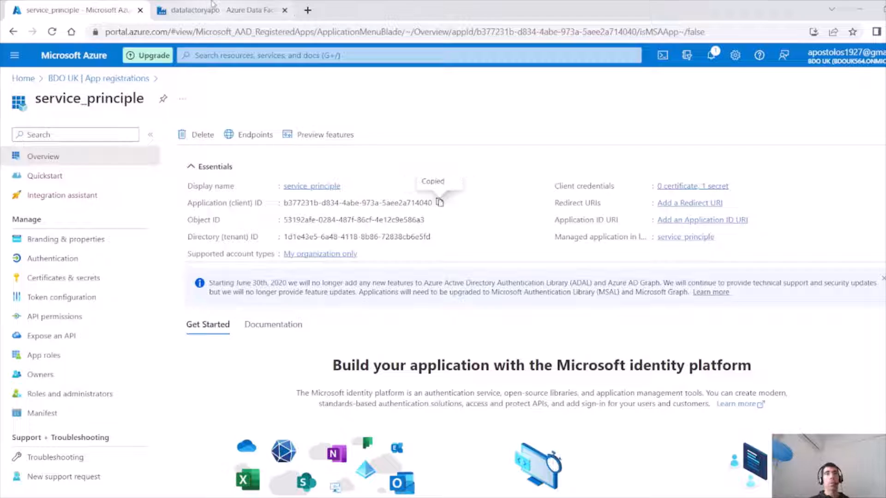
Paste the copied application ID into the linked service's Service principal ID field.
click(221, 9)
click(635, 337)
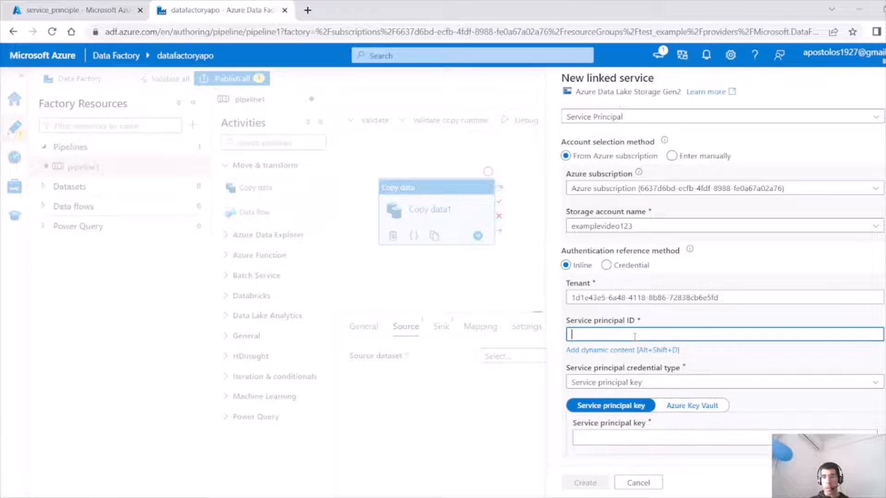
key(ctrl+v)
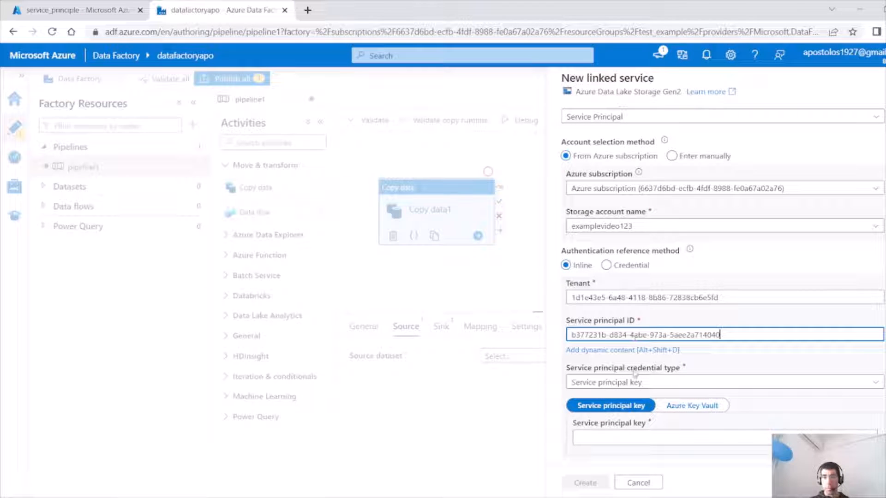
click(701, 406)
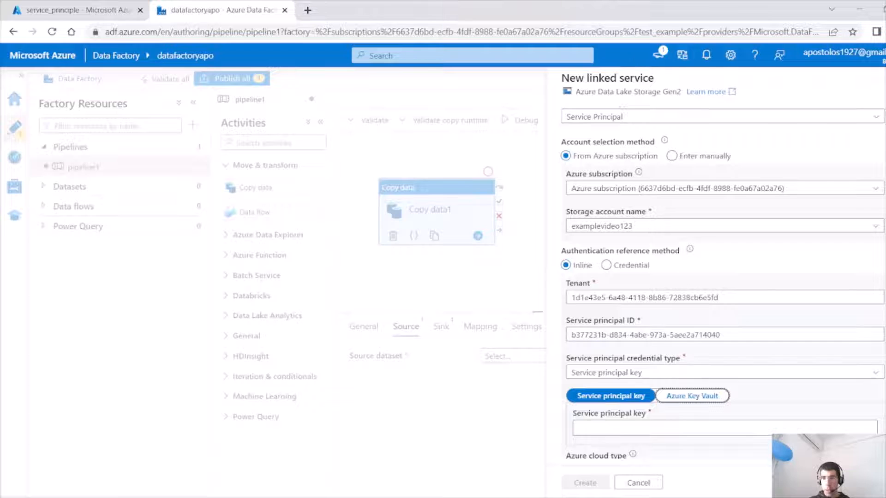
Keep Service principal key as the credential type and switch the key source to Azure Key Vault.
scroll(720, 369, down, 1)
click(742, 326)
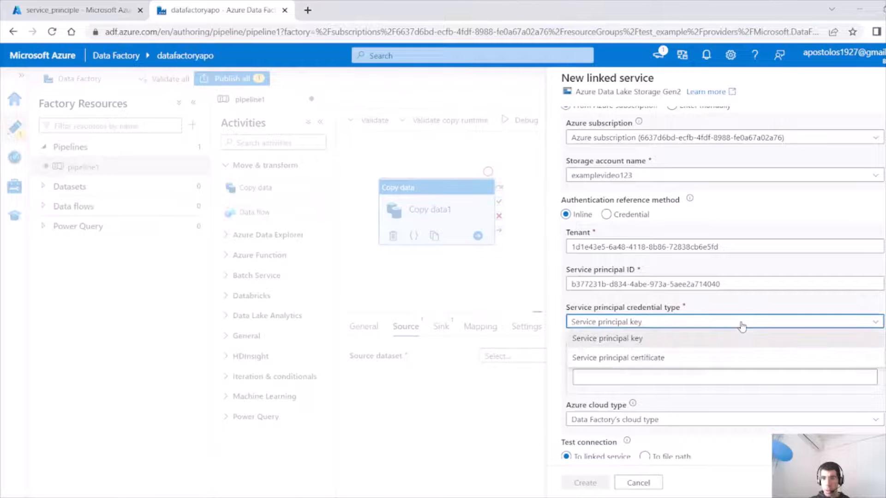
click(694, 339)
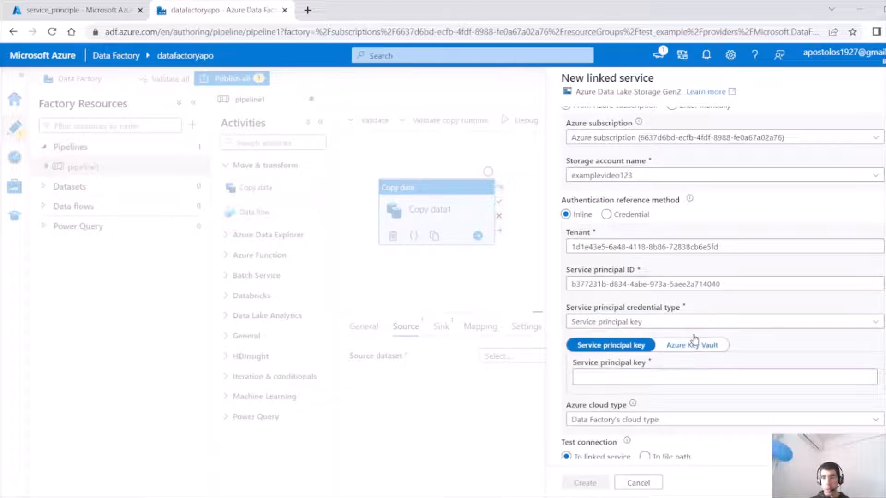
click(673, 374)
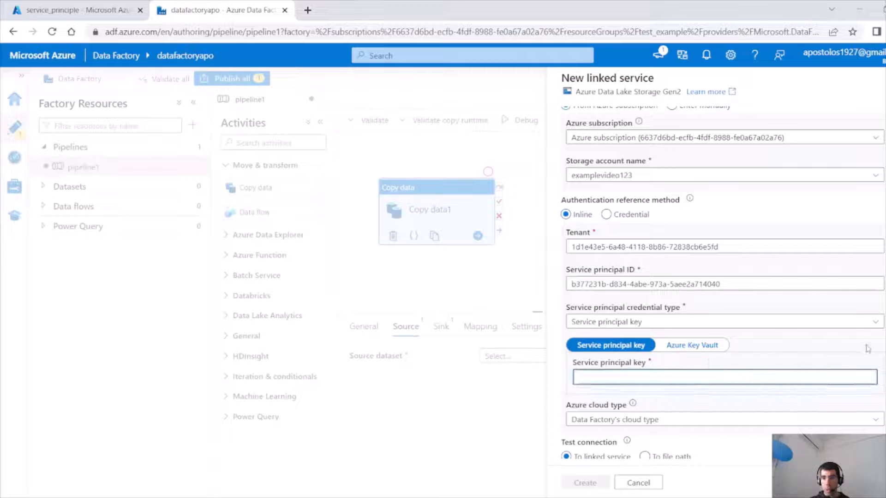
click(704, 347)
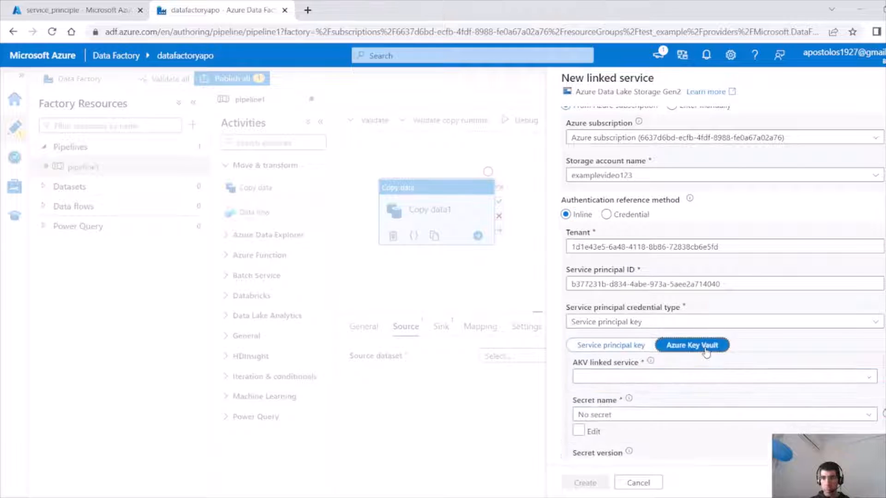
Create a new Azure Key Vault linked service AzureKeyVault1 using the Azure subscription and the apostoloskeyvault key vault.
click(681, 377)
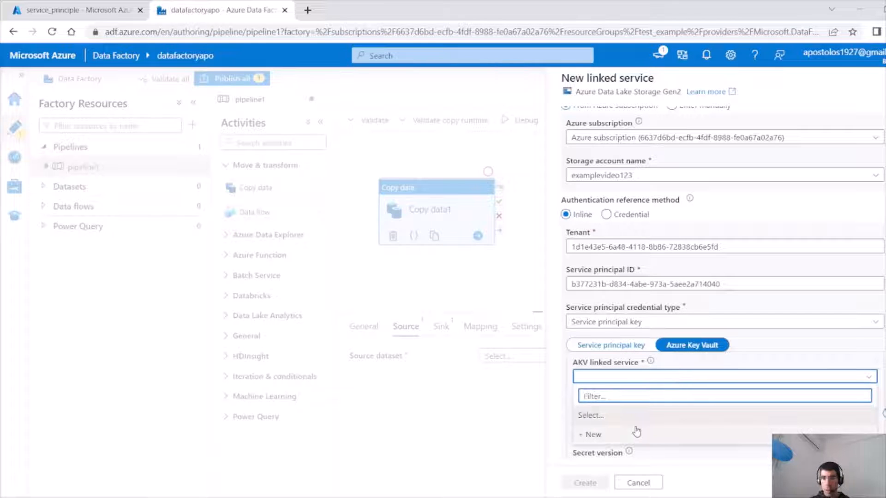
click(637, 432)
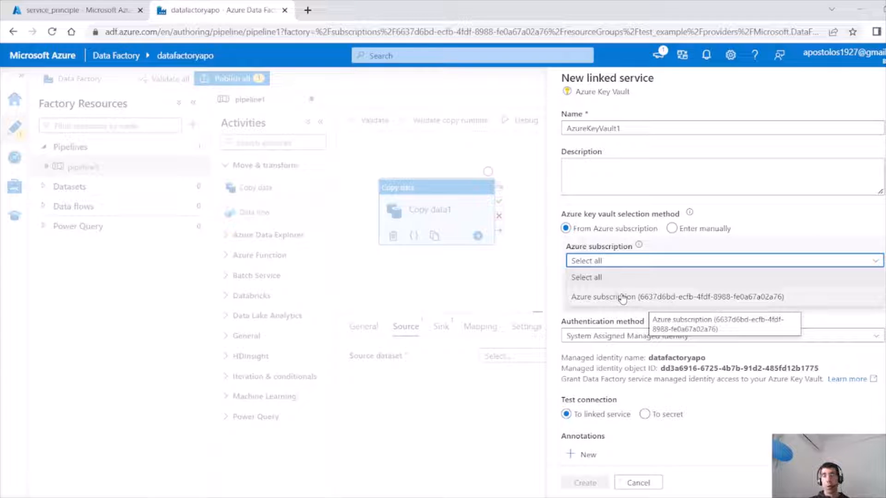
click(623, 298)
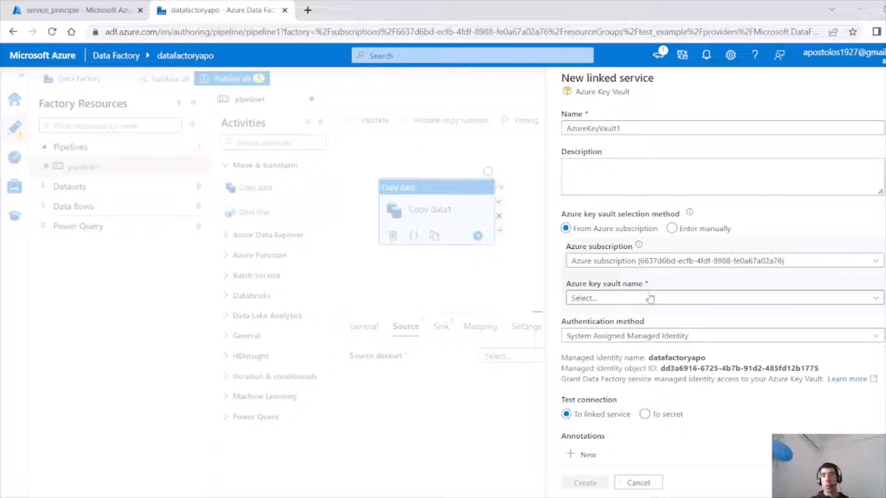
click(707, 301)
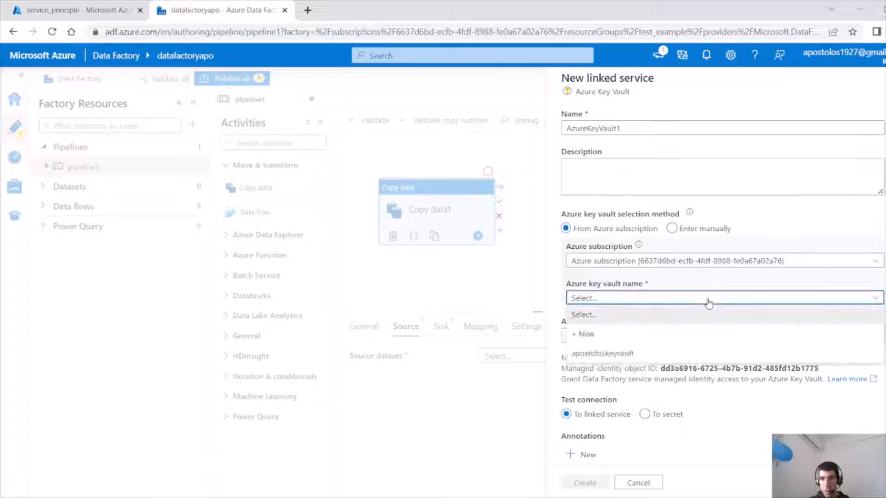
click(665, 354)
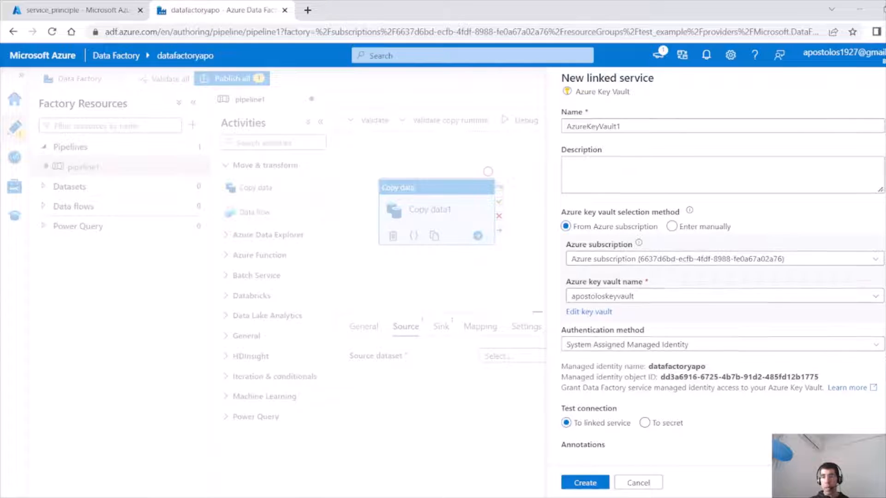
scroll(723, 282, down, 2)
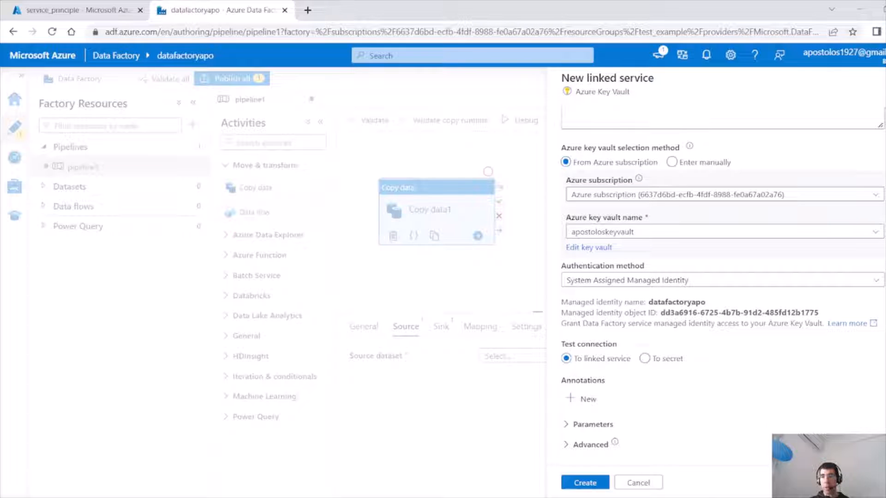
click(585, 482)
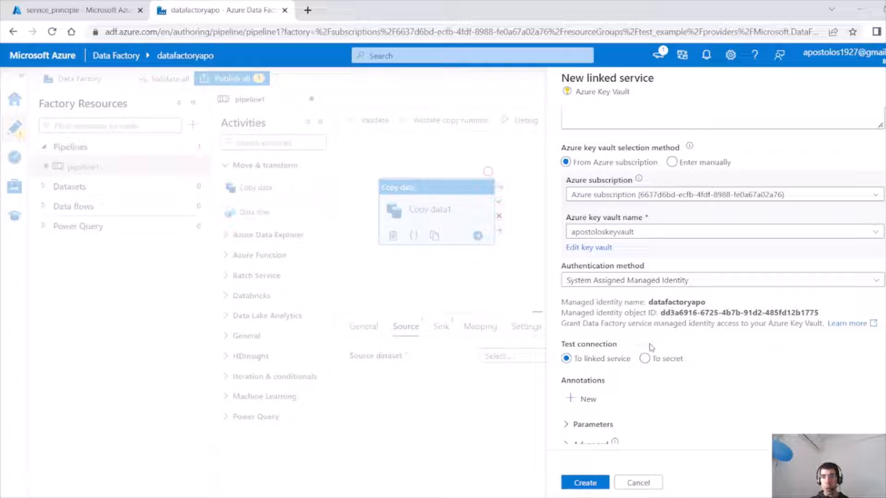
click(584, 482)
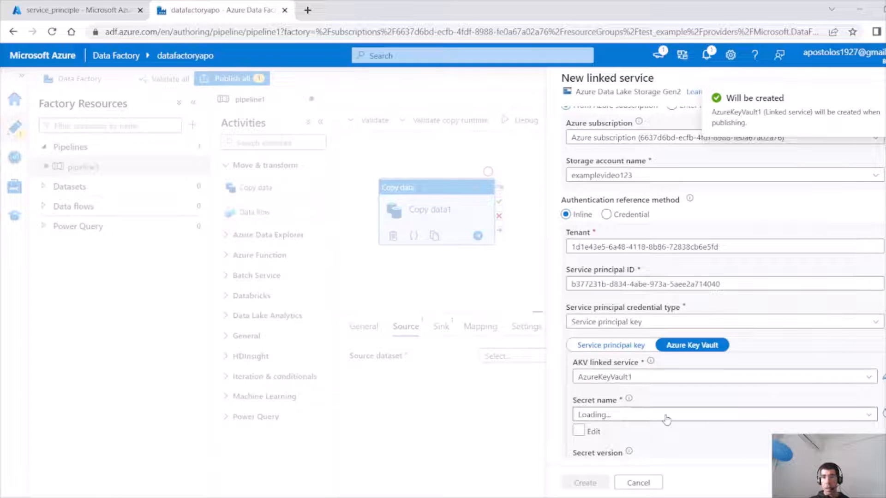
Try to pick a secret name from AzureKeyVault1, reselecting the AKV linked service and refreshing the secret name list.
click(739, 419)
scroll(722, 295, down, 5)
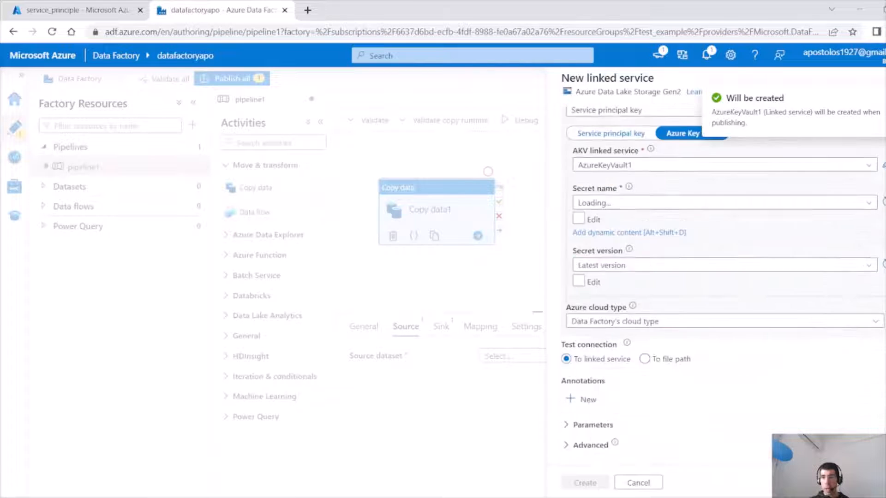
click(708, 203)
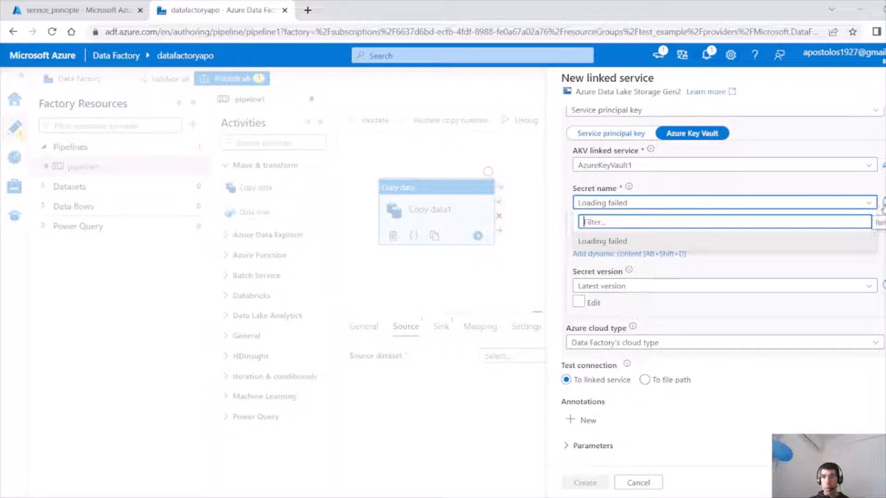
click(883, 202)
click(873, 175)
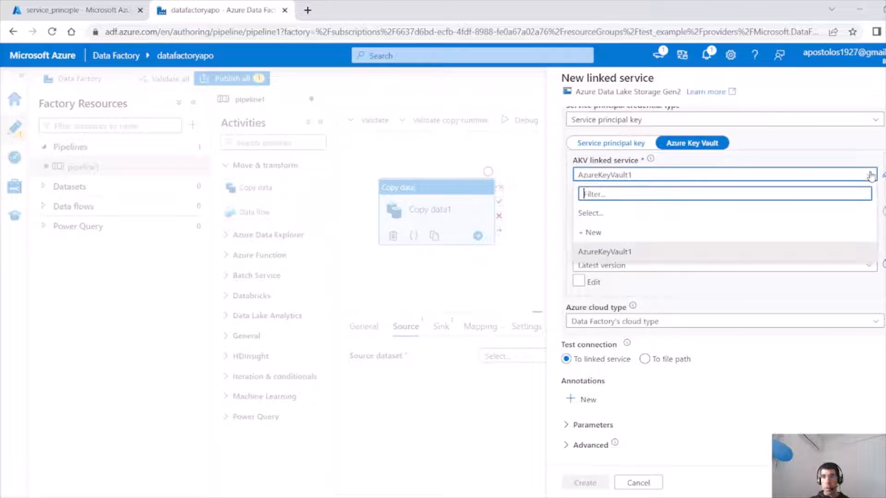
click(728, 251)
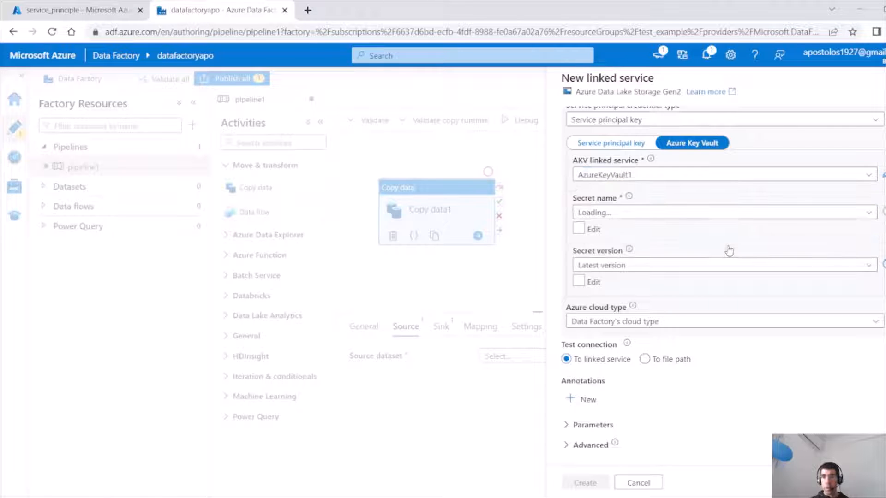
click(673, 214)
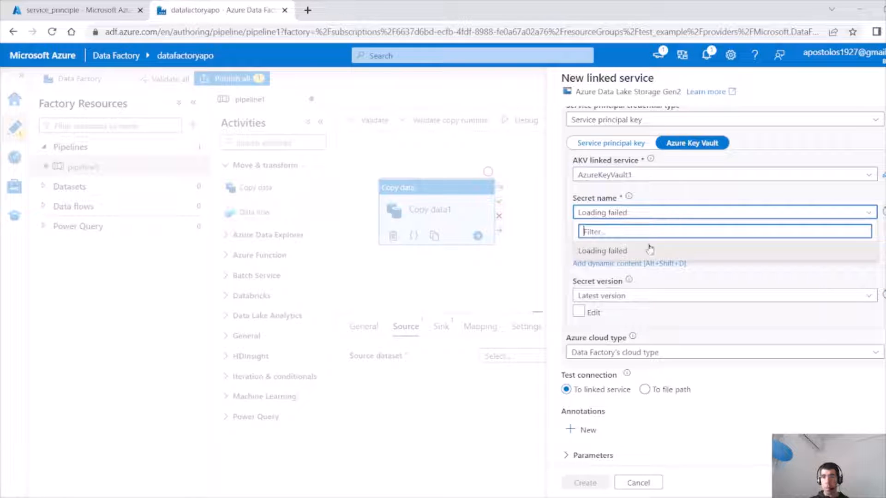
click(880, 317)
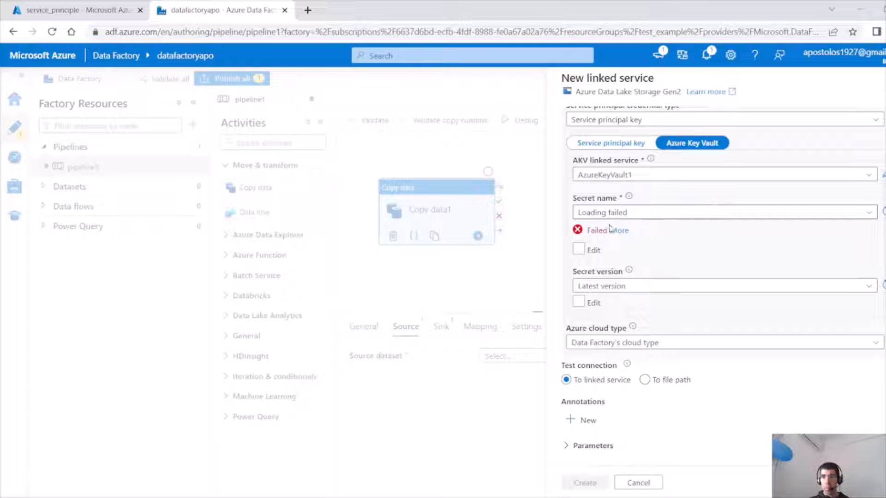
click(873, 212)
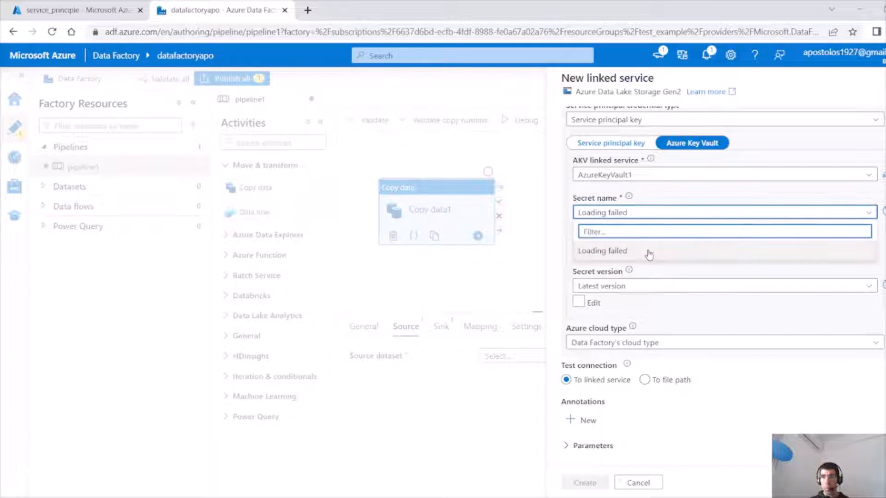
click(883, 215)
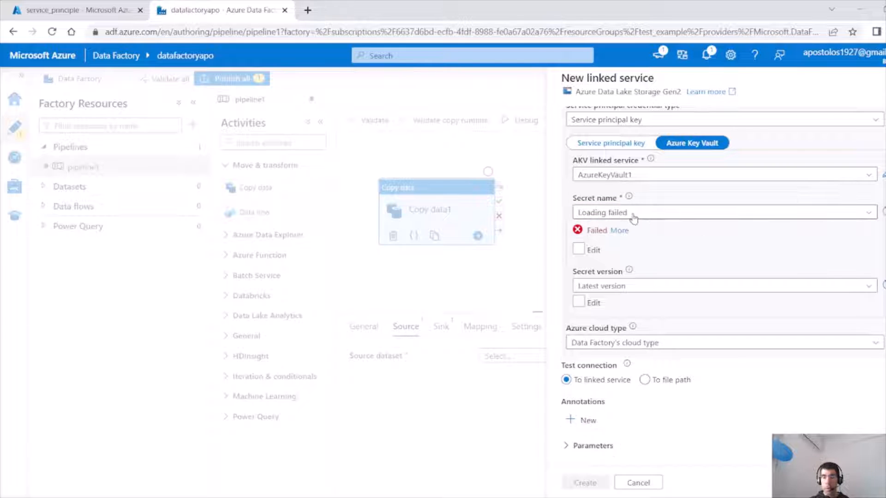
Enable manual editing of the secret name and copy the secret's name from apostoloskeyvault's Secrets list in the Azure portal.
click(579, 252)
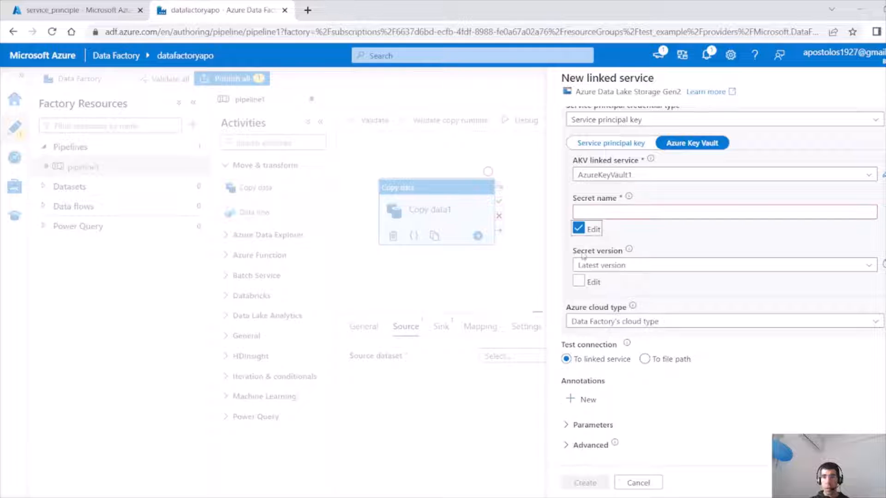
click(655, 214)
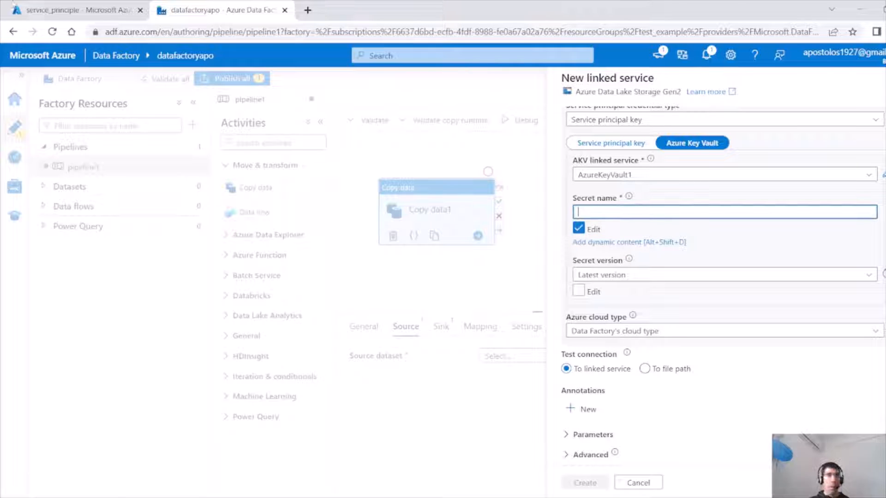
click(41, 9)
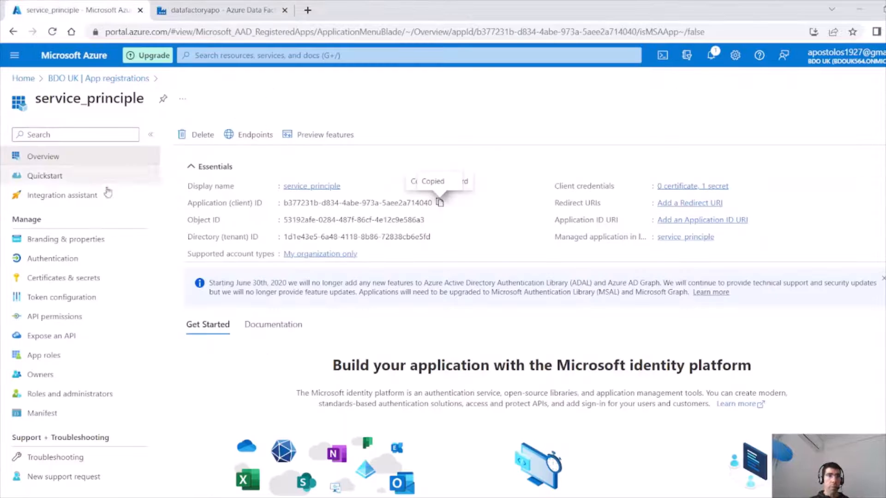
click(23, 78)
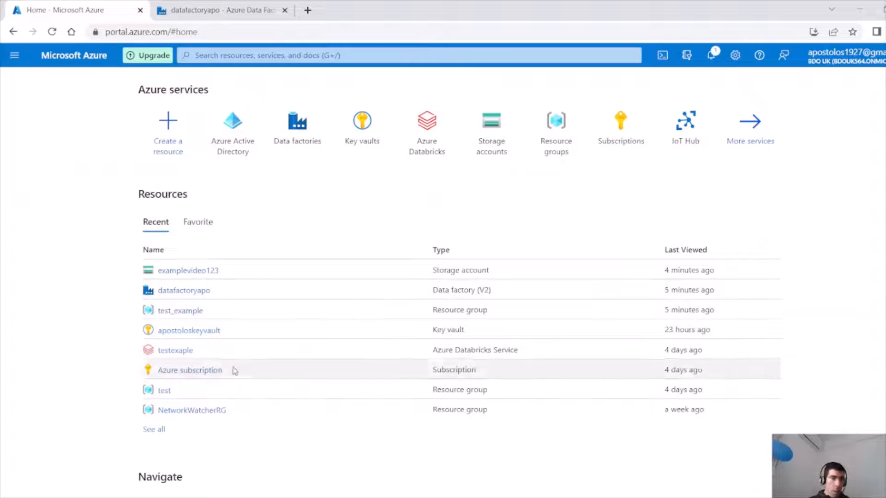
click(187, 335)
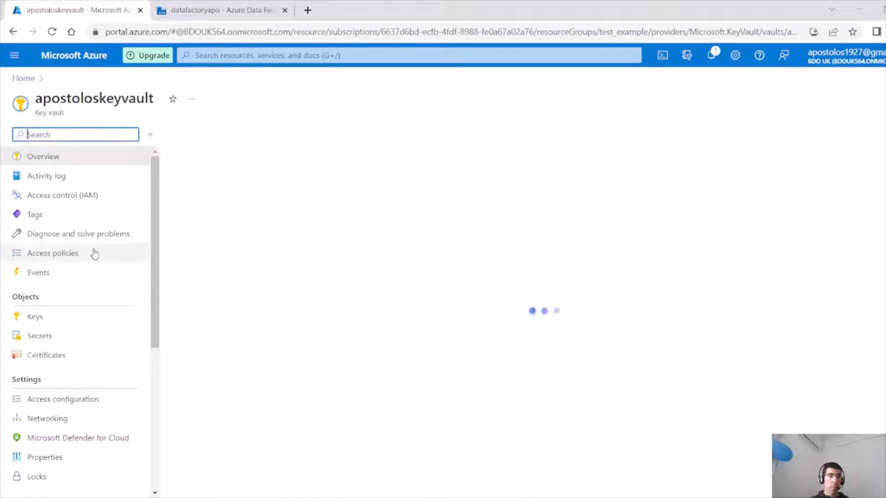
click(36, 337)
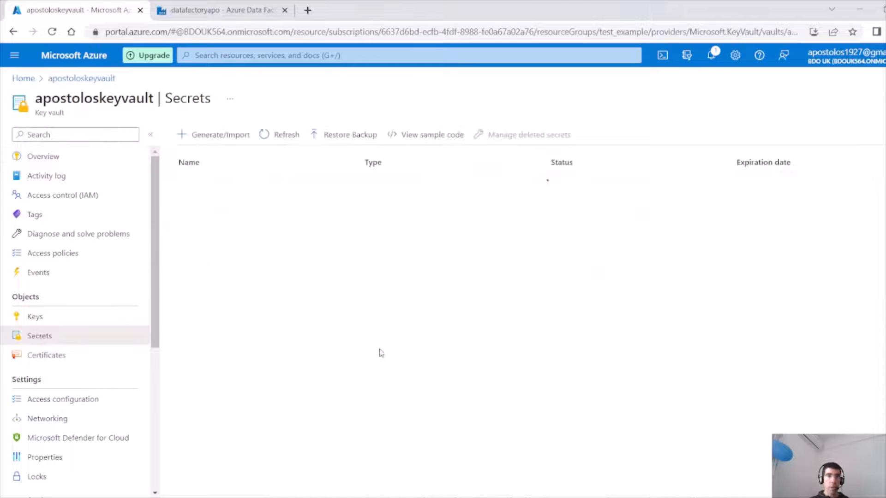
drag(263, 184, 178, 187)
key(ctrl+c)
Paste serviceprincipalsecret into the linked service's Secret name field.
click(258, 10)
click(619, 212)
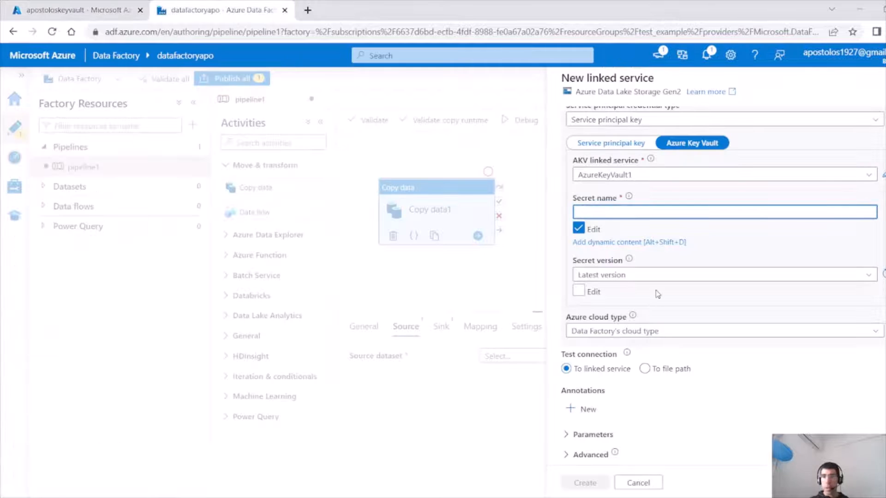
key(ctrl+v)
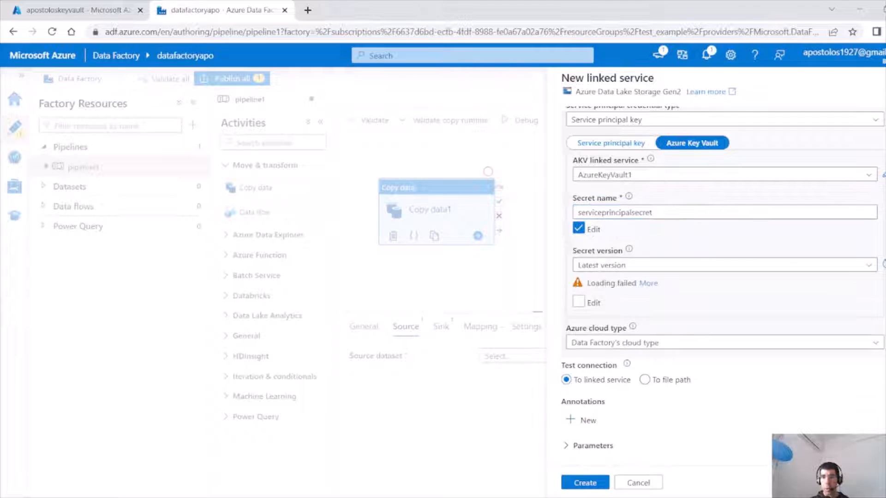
Inspect the secret version's loading failure details.
click(779, 266)
click(664, 305)
click(648, 283)
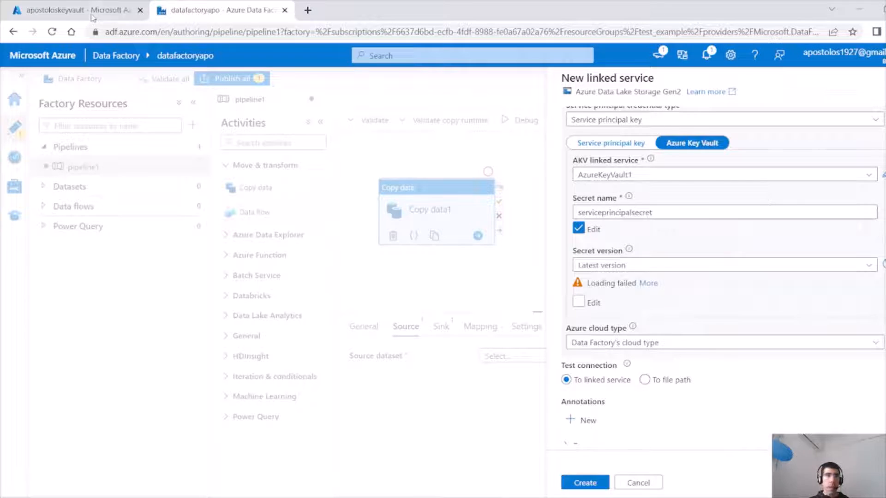
In apostoloskeyvault, start creating an access policy using the Key, Secret, & Certificate Management permission template.
click(70, 9)
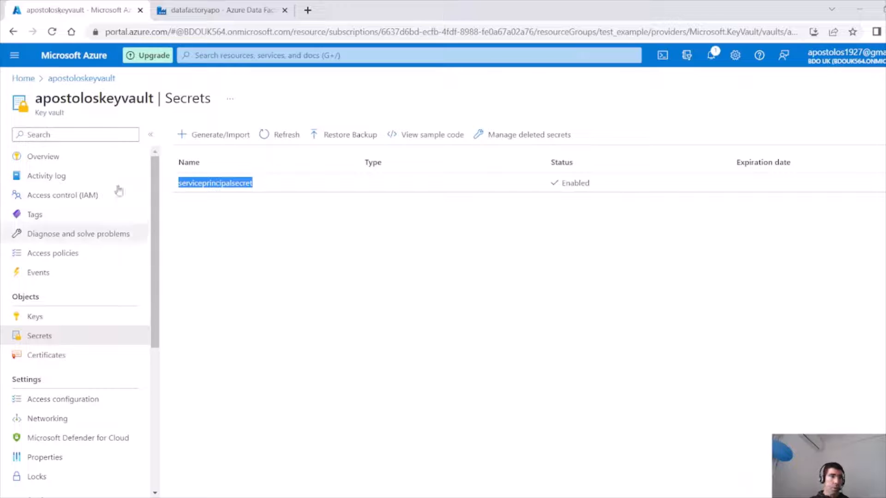
click(73, 251)
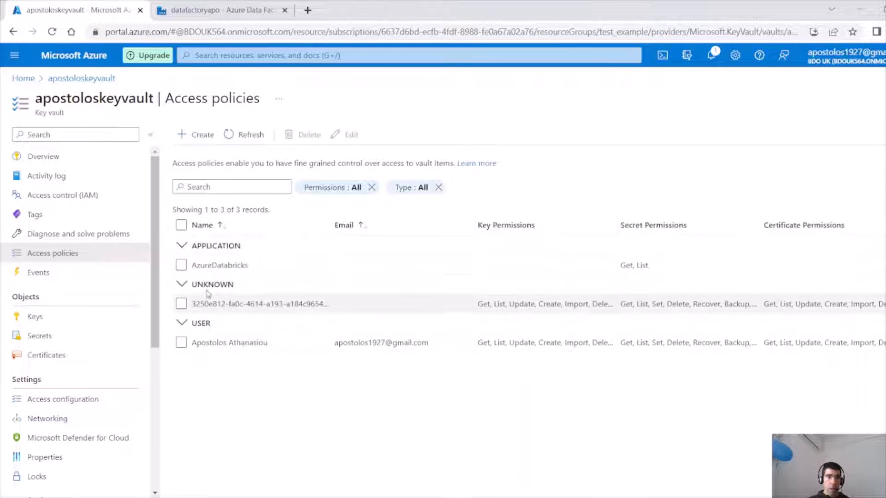
click(215, 137)
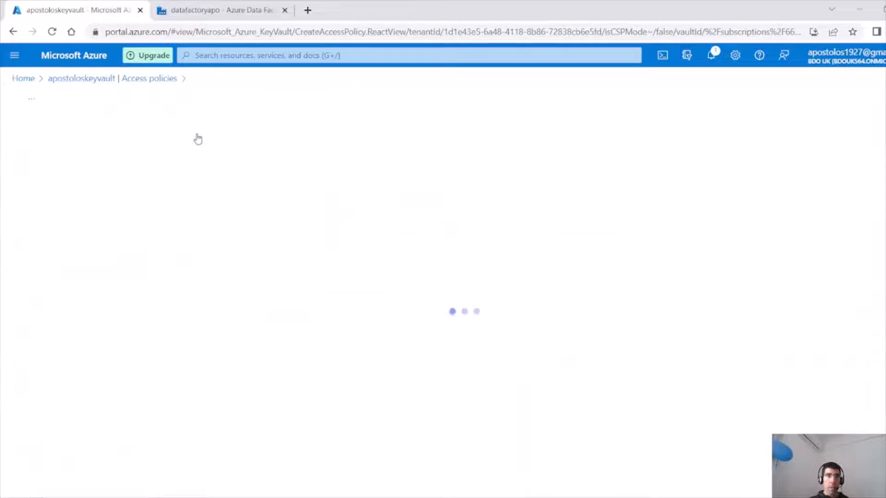
click(60, 193)
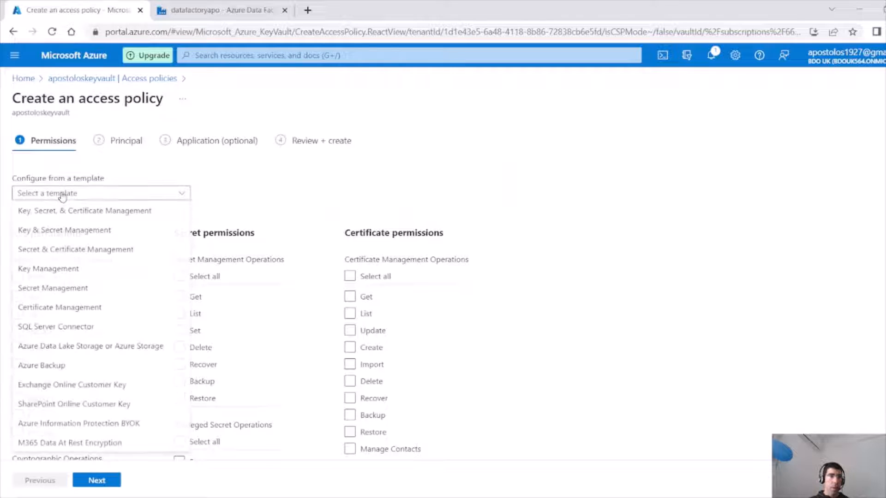
click(58, 213)
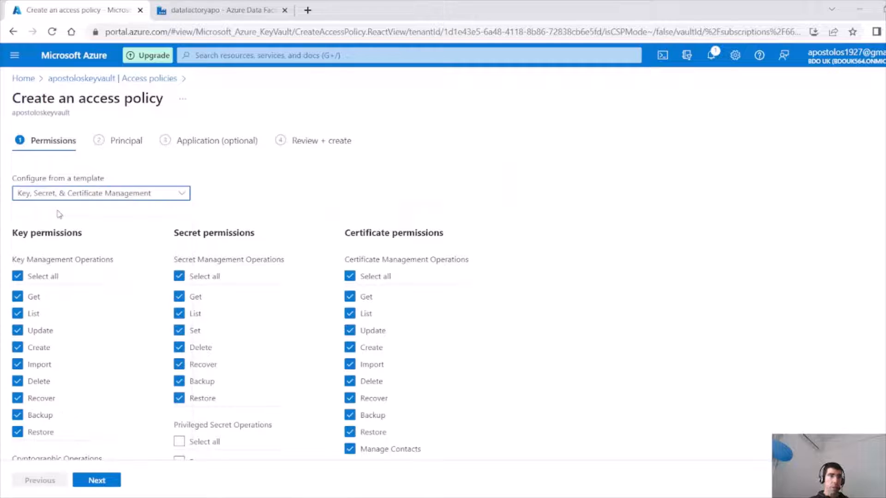
click(96, 479)
click(140, 223)
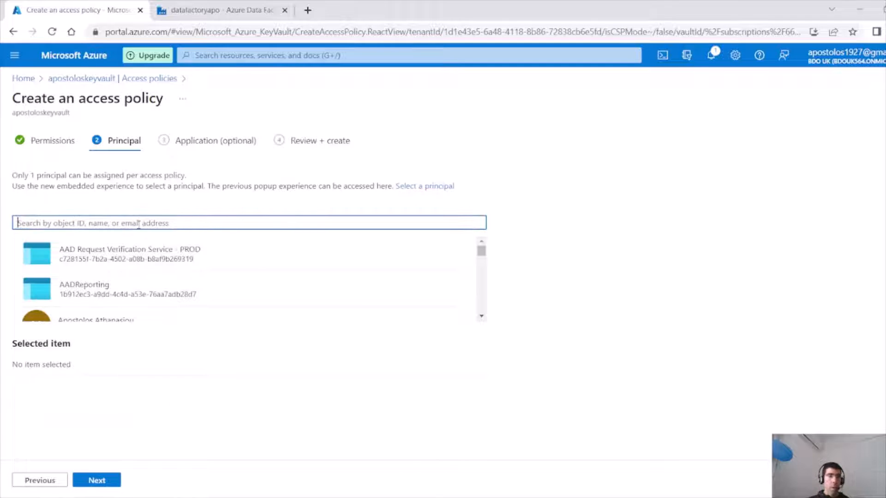
key(ctrl+v)
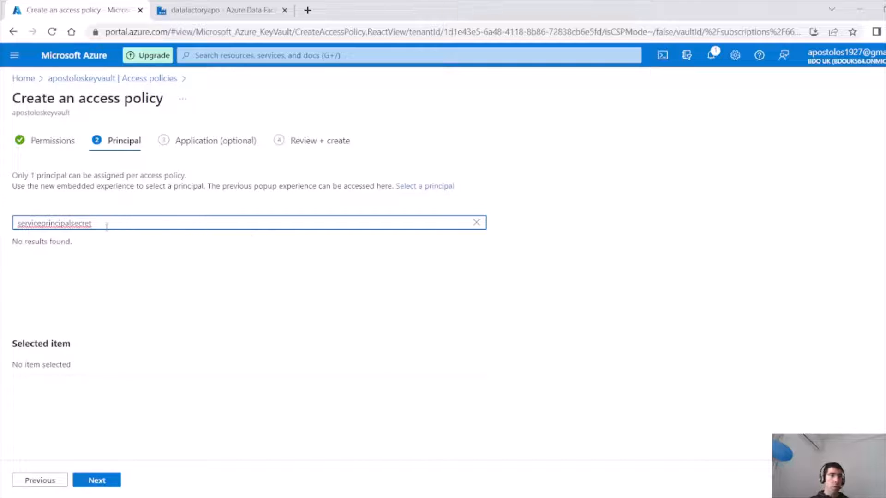
drag(105, 223, 2, 185)
key(BackSpace)
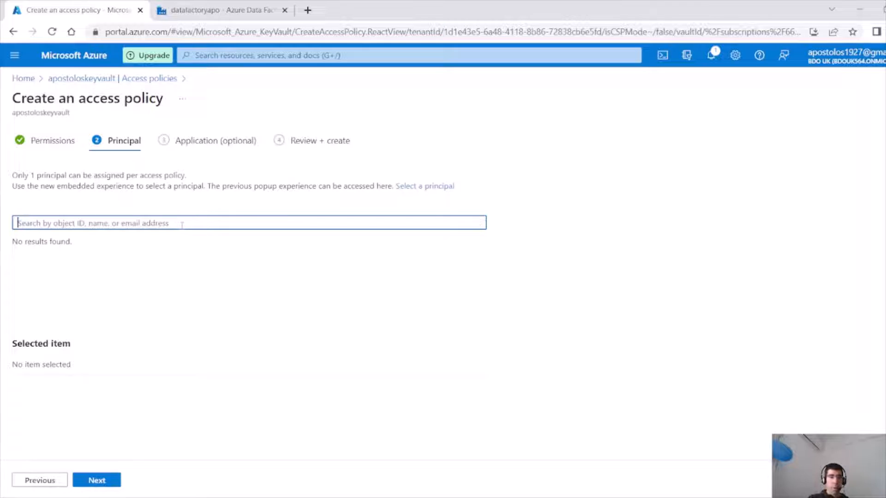
Search for and select datafactoryapo as the policy's principal, then create the access policy.
text(dataf)
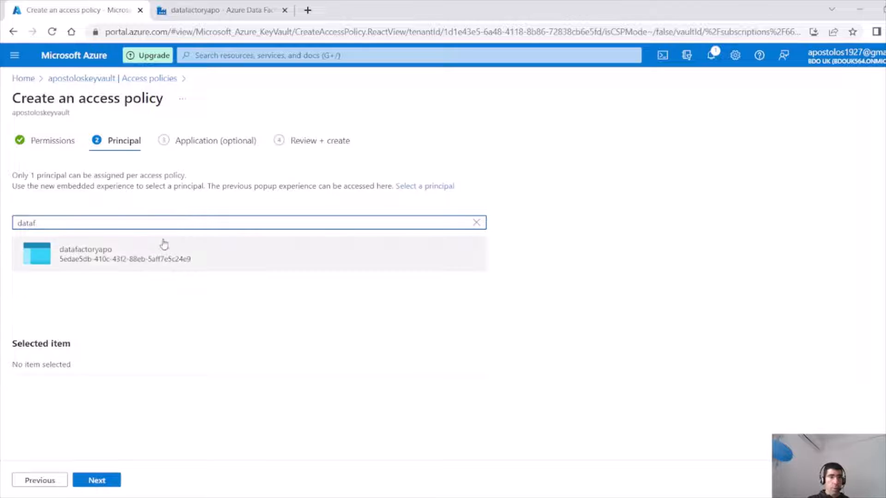
click(140, 254)
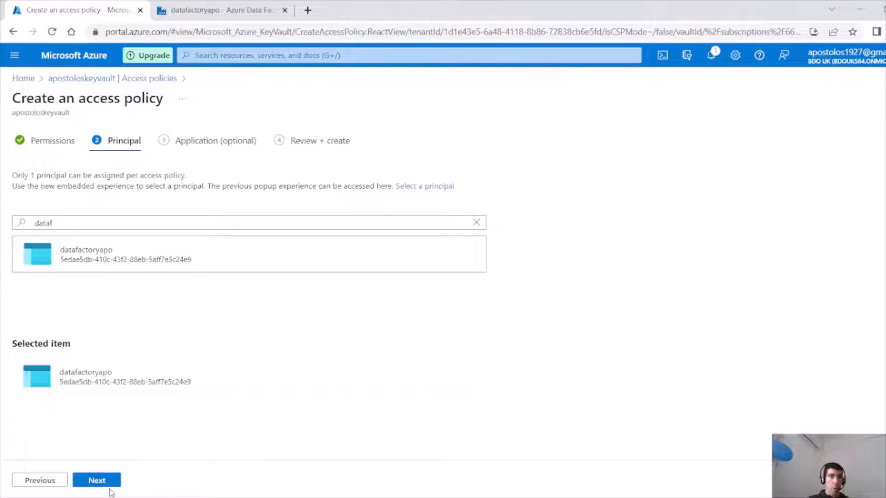
click(96, 480)
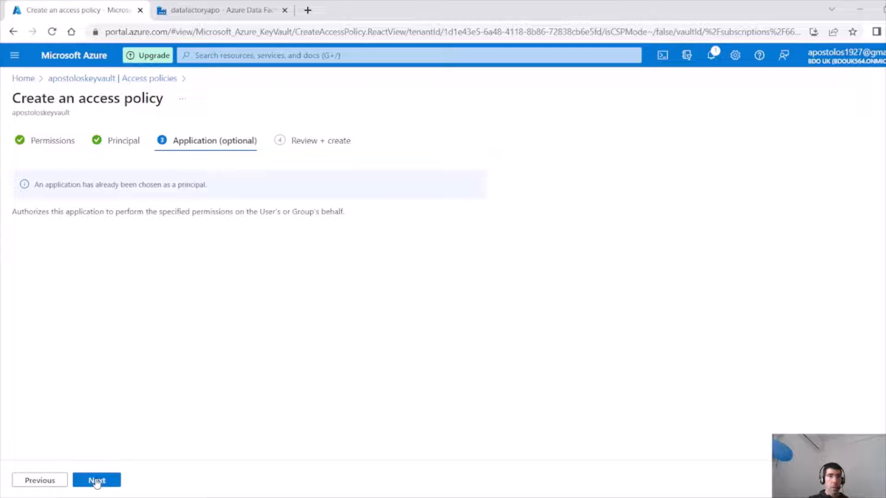
click(97, 480)
click(94, 483)
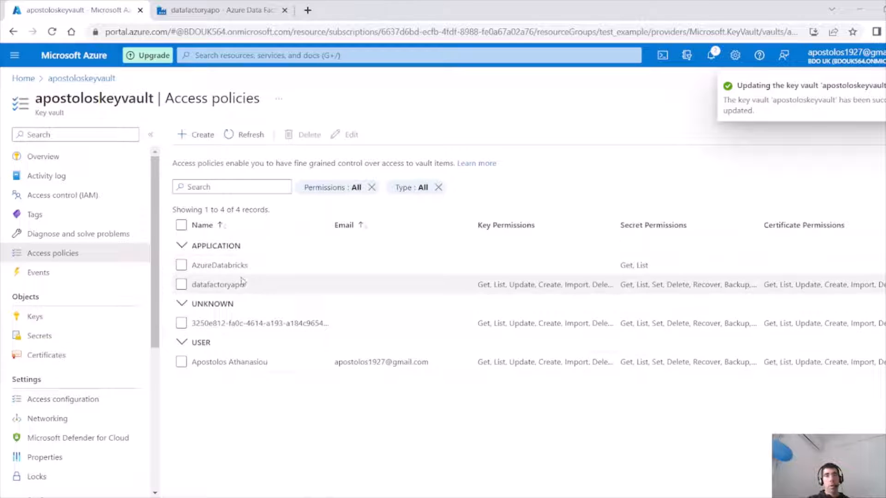
Return to the Data Factory tab and create the Azure Data Lake Storage Gen2 linked service.
drag(244, 283, 208, 285)
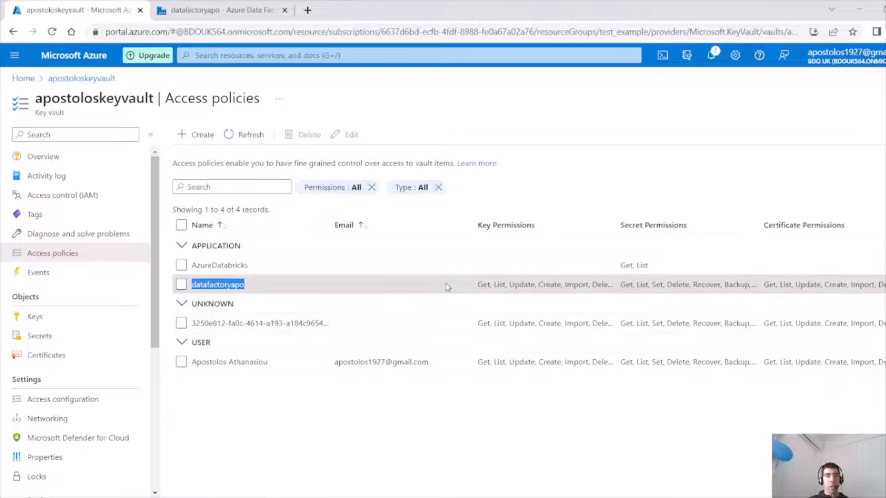
click(205, 10)
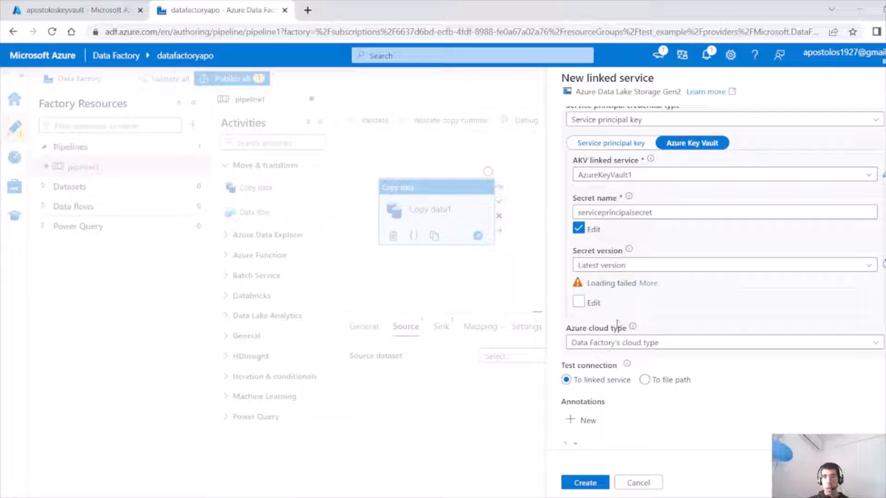
click(585, 482)
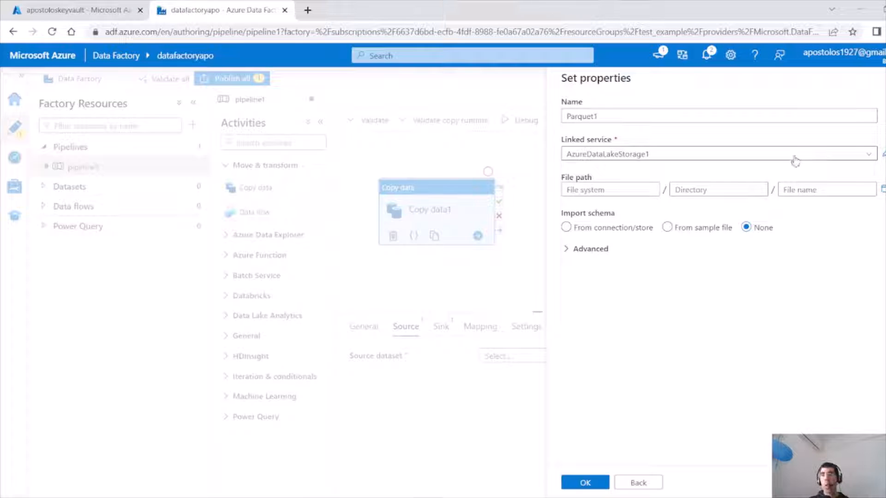
Browse the Parquet1 dataset's file path to the test container's sellers folder and confirm the dataset.
click(882, 189)
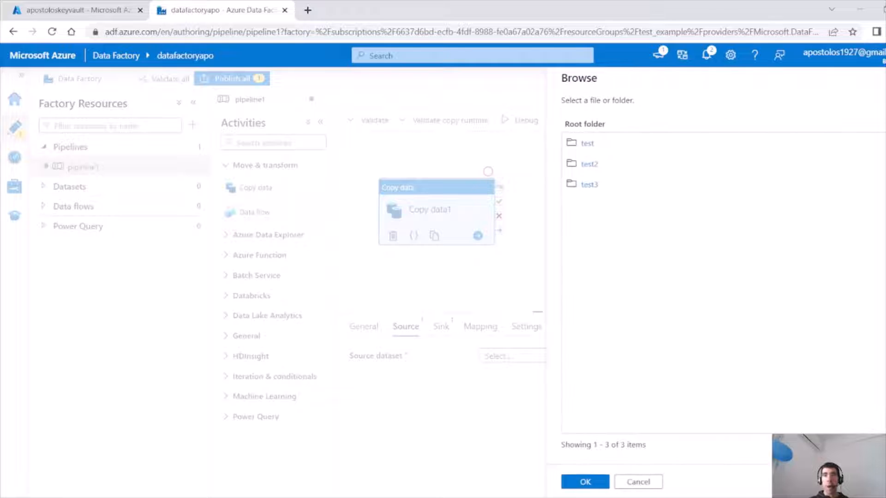
click(587, 143)
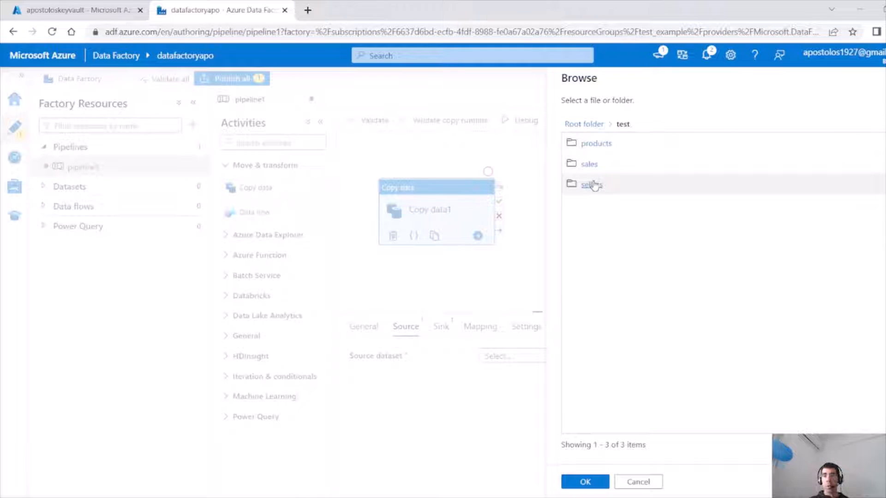
click(592, 184)
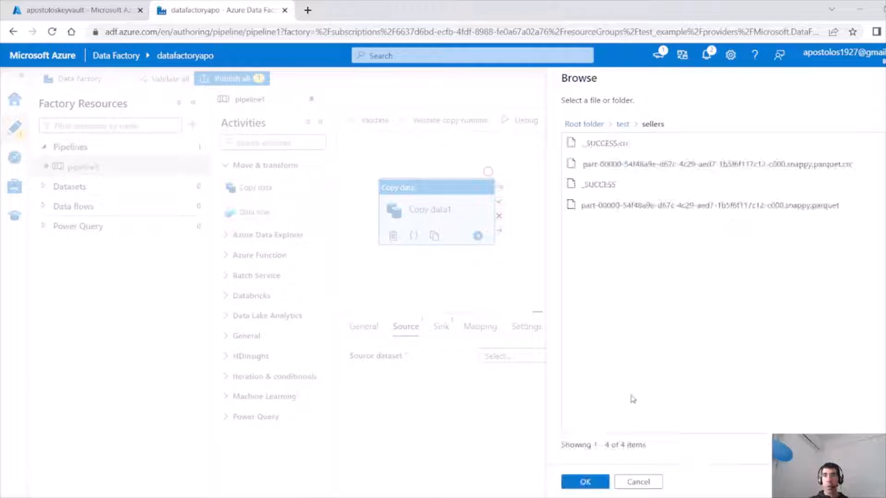
click(585, 482)
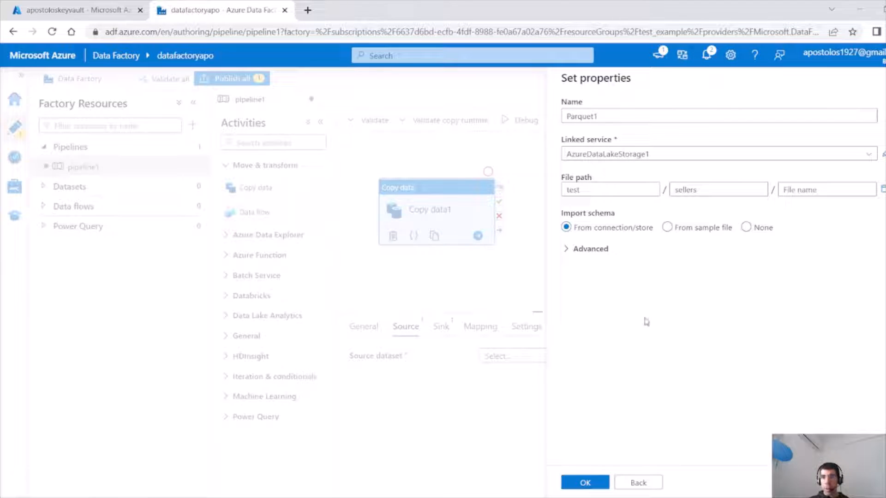
click(594, 482)
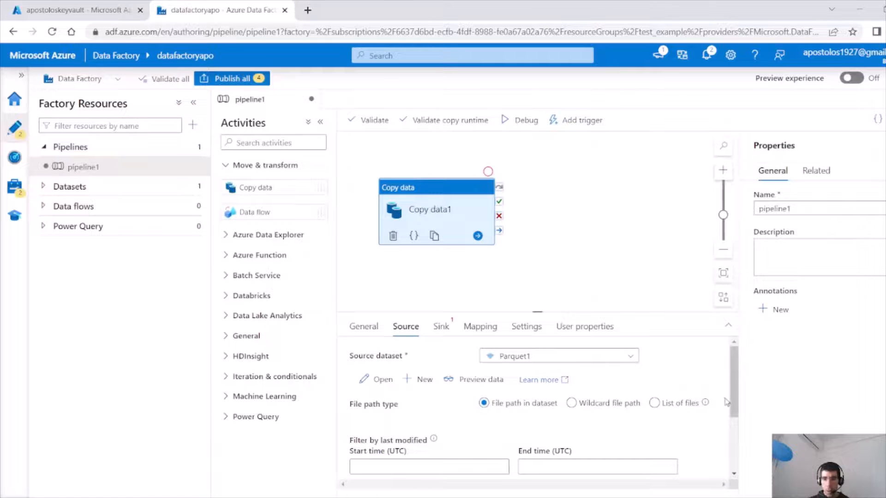
Switch the source to a wildcard file path with sellers as the wildcard folder path.
drag(733, 402, 734, 443)
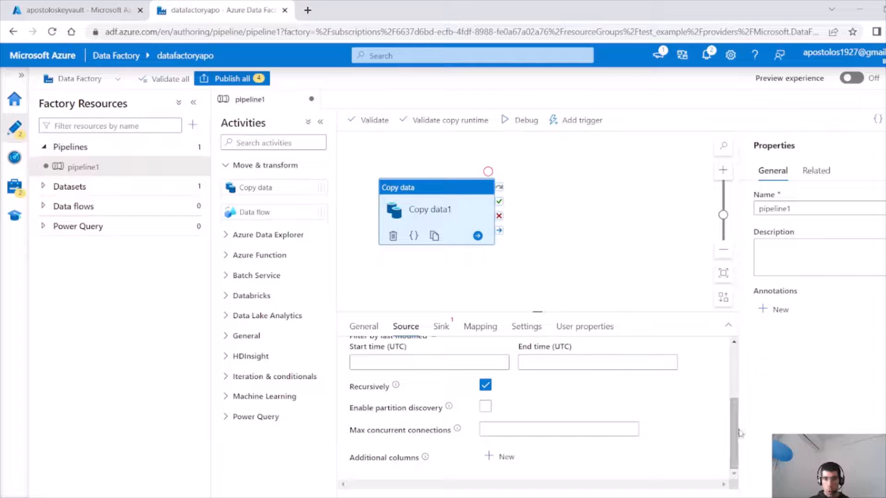
scroll(736, 395, up, 5)
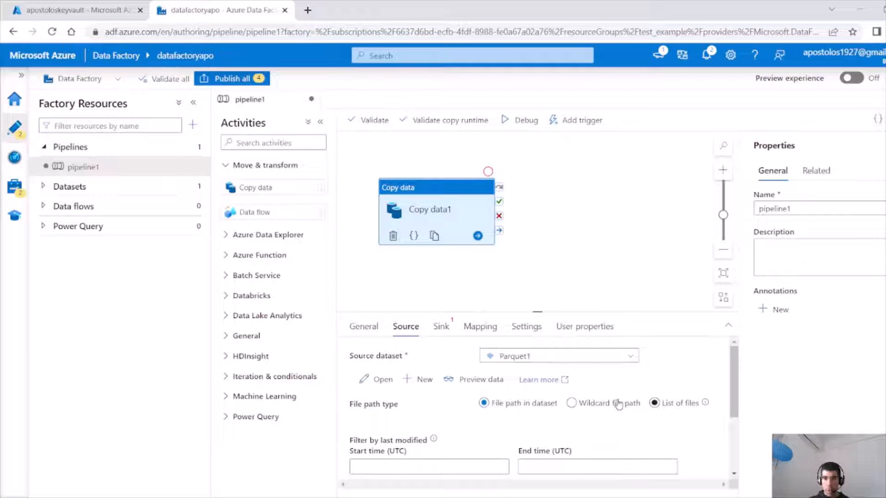
click(592, 408)
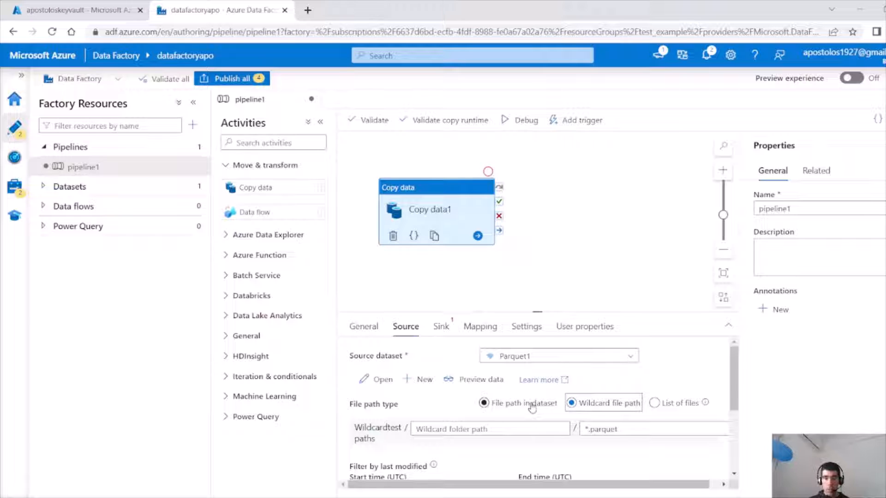
click(488, 427)
text(sellers)
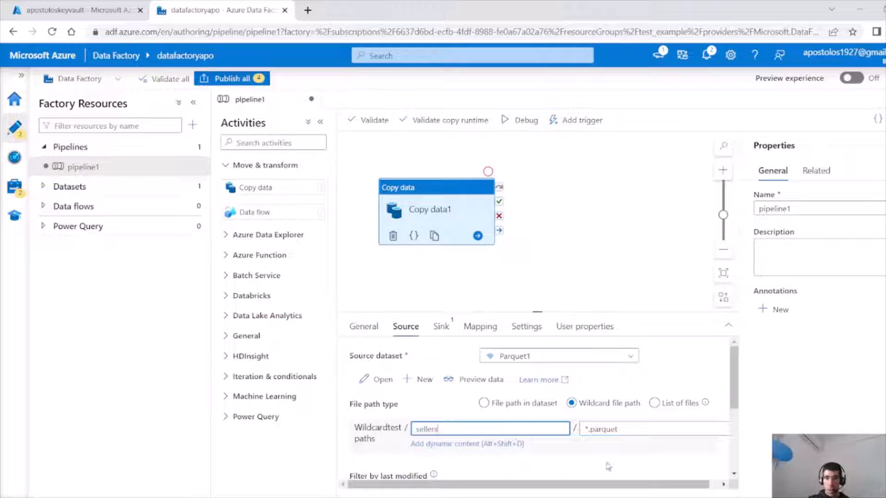
Preview the source data and close the preview.
drag(734, 402, 729, 385)
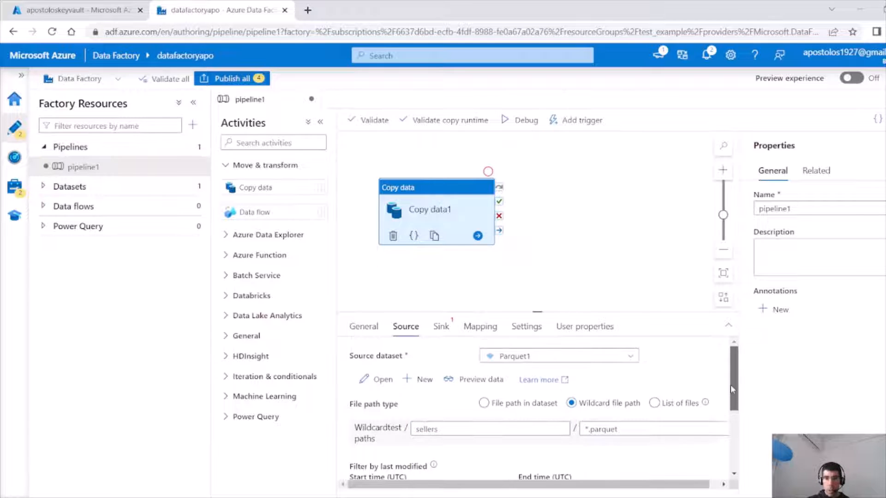
click(450, 379)
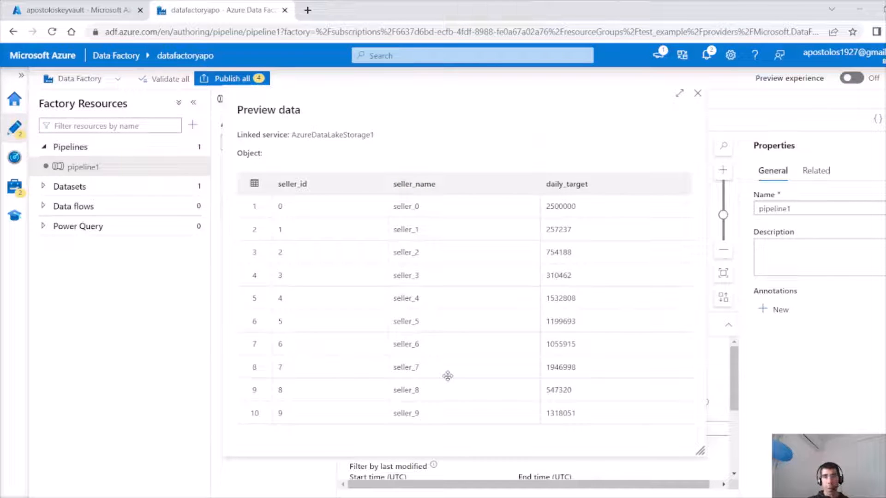
click(698, 95)
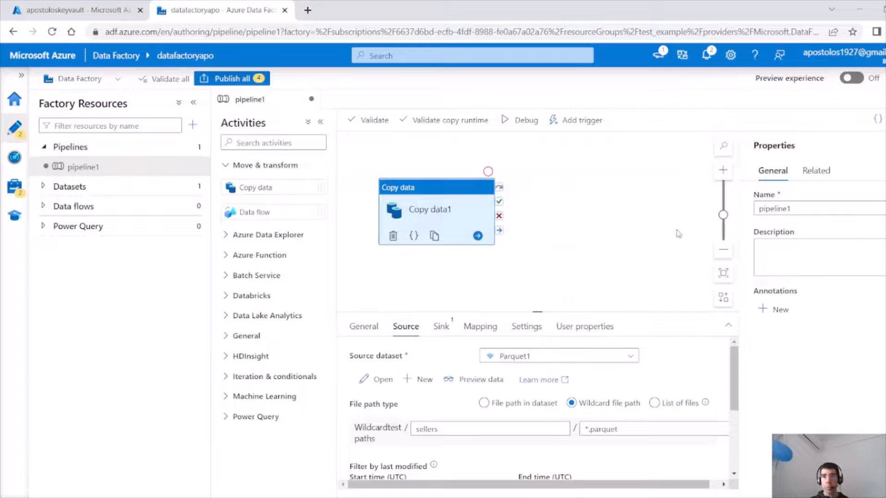
Add an additional source column named created_dt.
drag(736, 368, 729, 447)
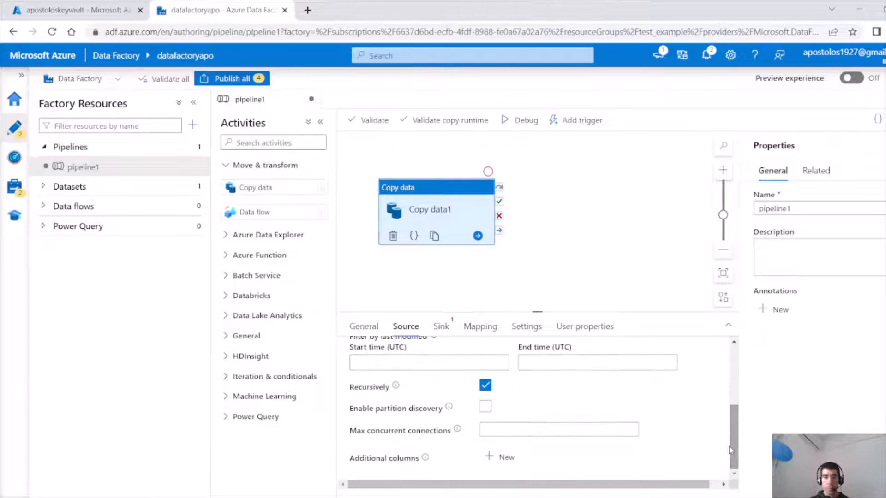
click(501, 456)
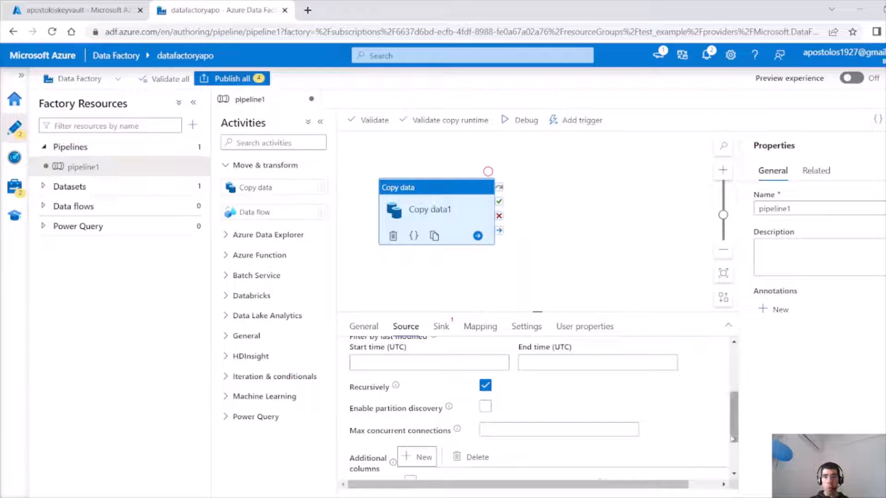
scroll(461, 415, down, 2)
click(461, 451)
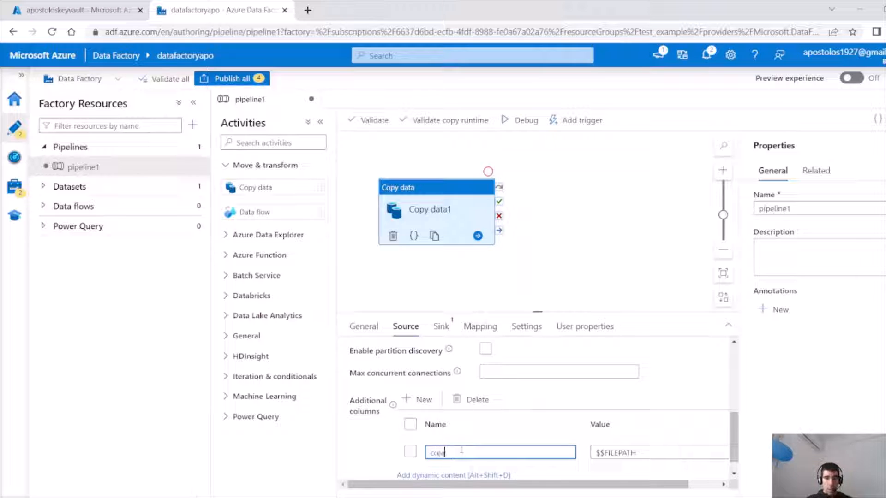
text(ated_d)
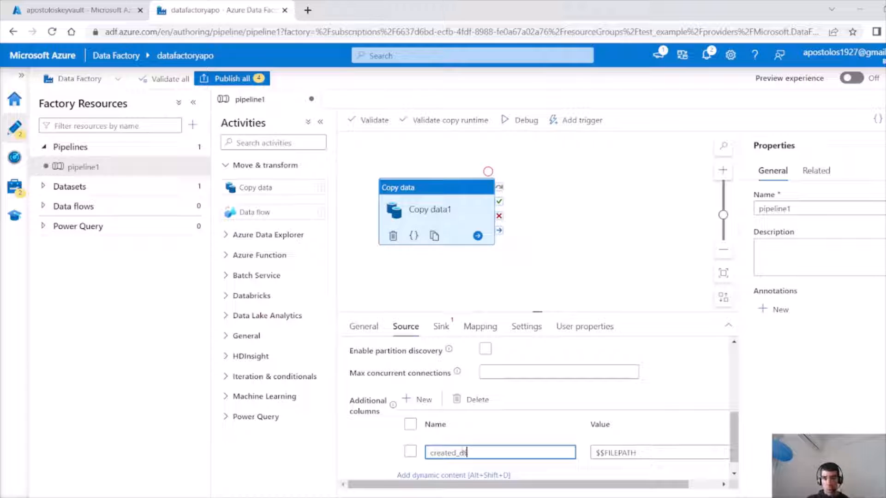
text(t)
click(649, 456)
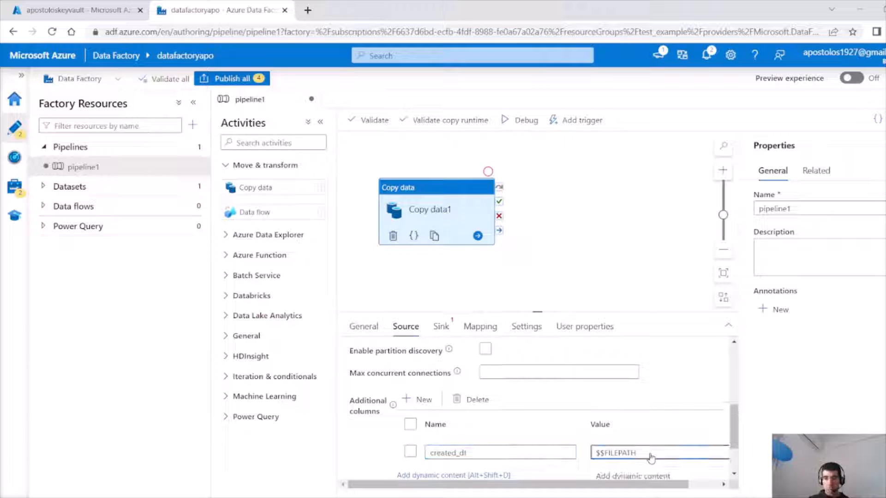
drag(734, 442, 733, 457)
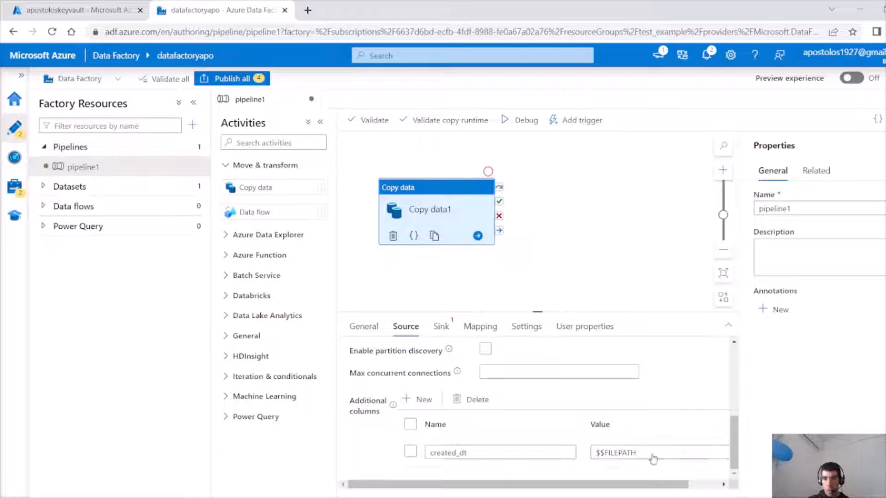
scroll(653, 456, up, 5)
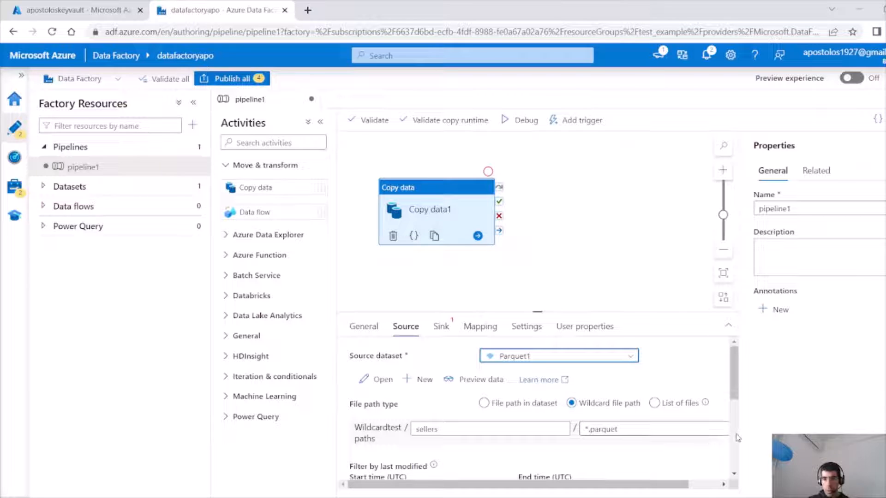
scroll(736, 437, down, 5)
click(668, 454)
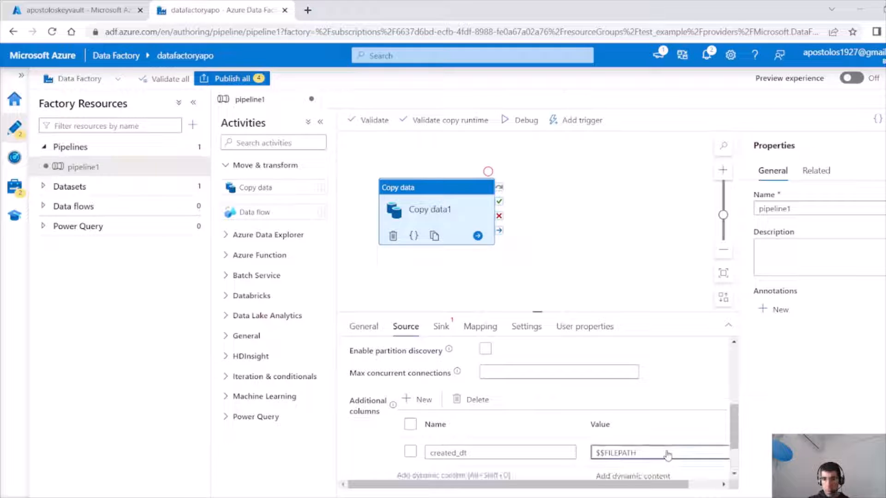
drag(663, 486, 718, 492)
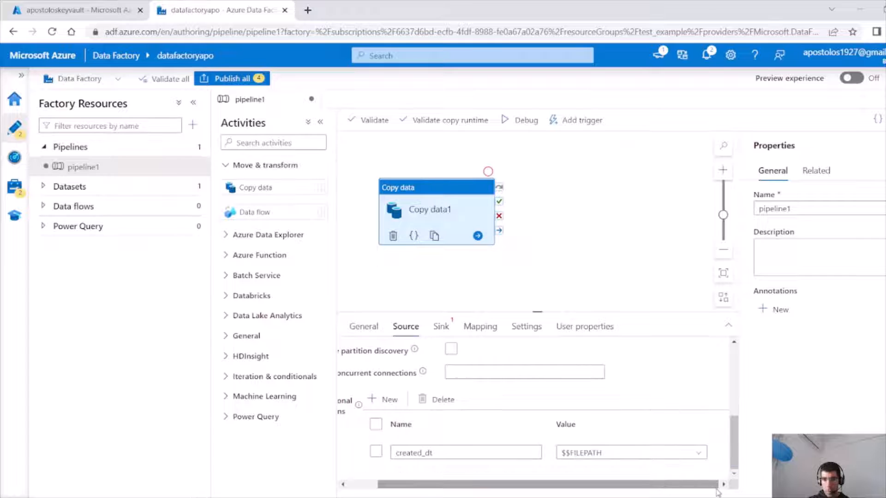
click(692, 455)
click(636, 473)
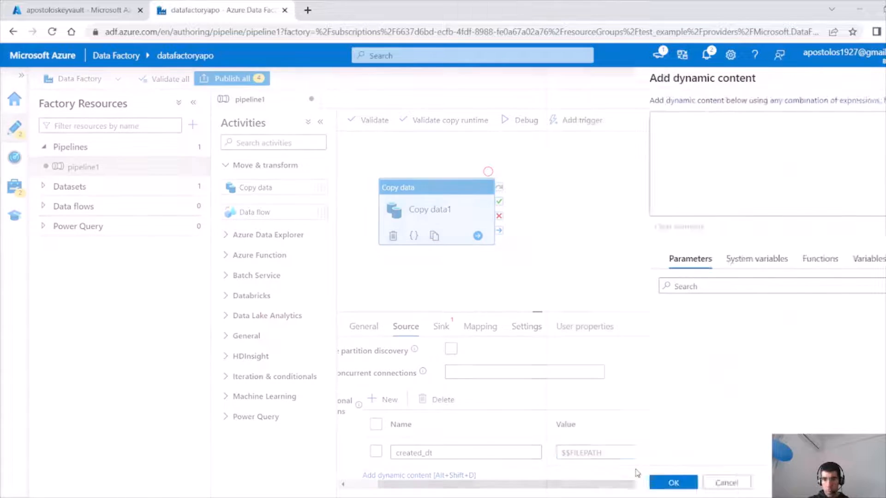
click(669, 262)
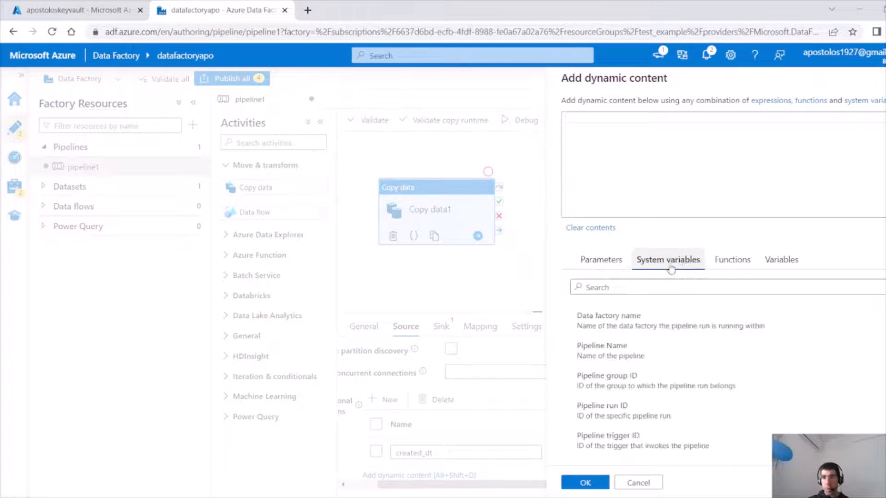
click(719, 265)
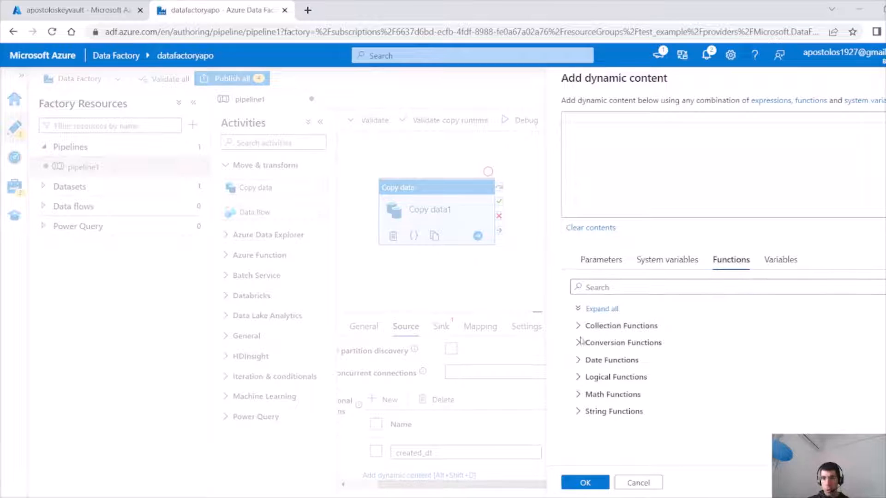
click(577, 360)
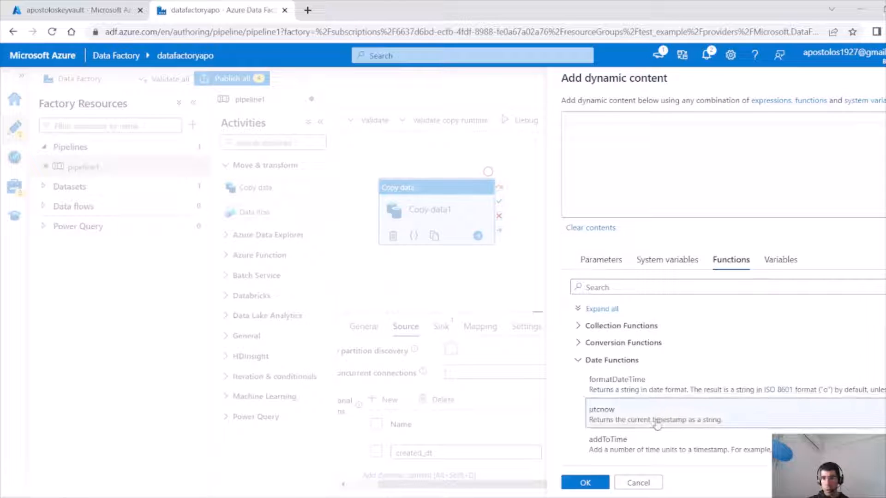
click(601, 410)
click(594, 483)
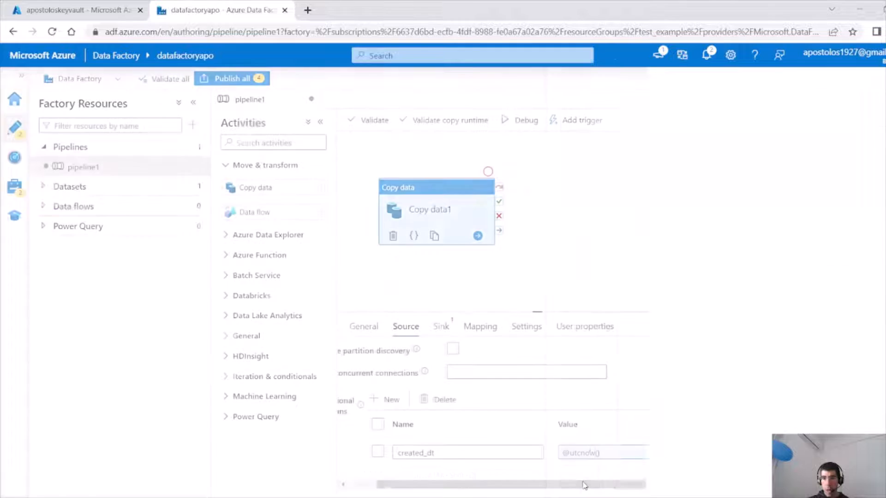
scroll(730, 435, up, 1)
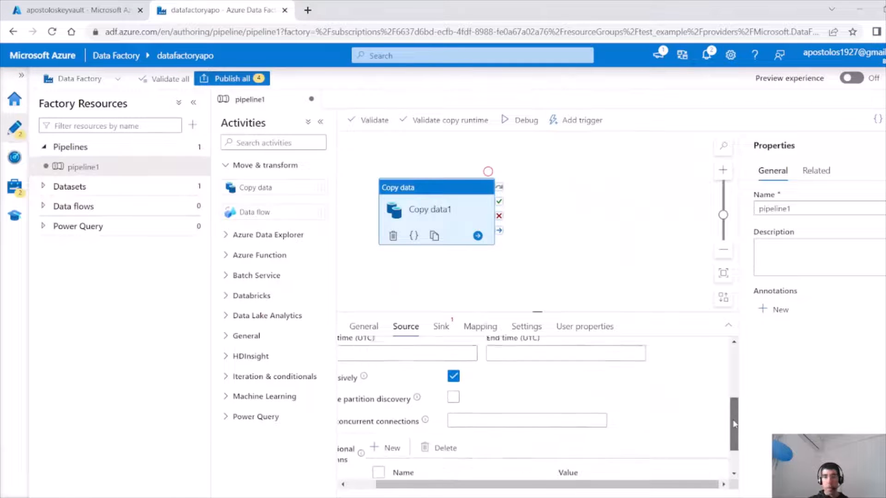
scroll(734, 434, down, 1)
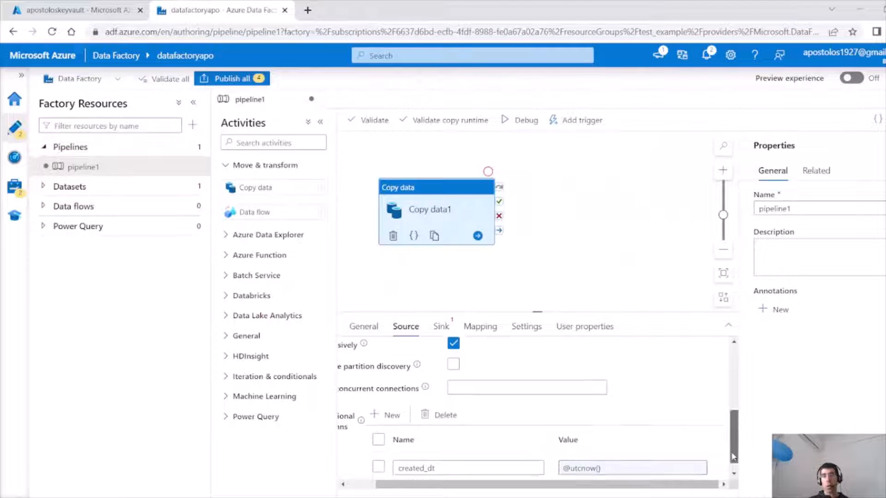
double_click(456, 452)
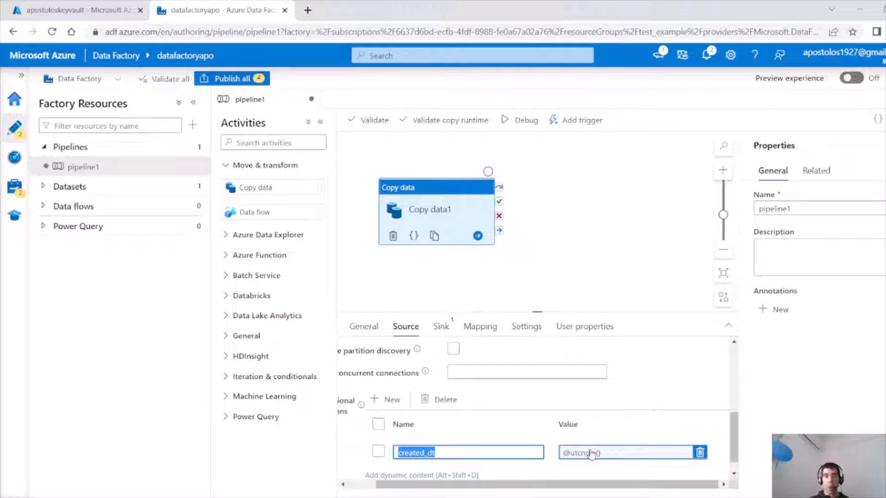
Start a new sink dataset for the copy activity using Azure Data Lake Storage Gen2 in Parquet format.
click(441, 328)
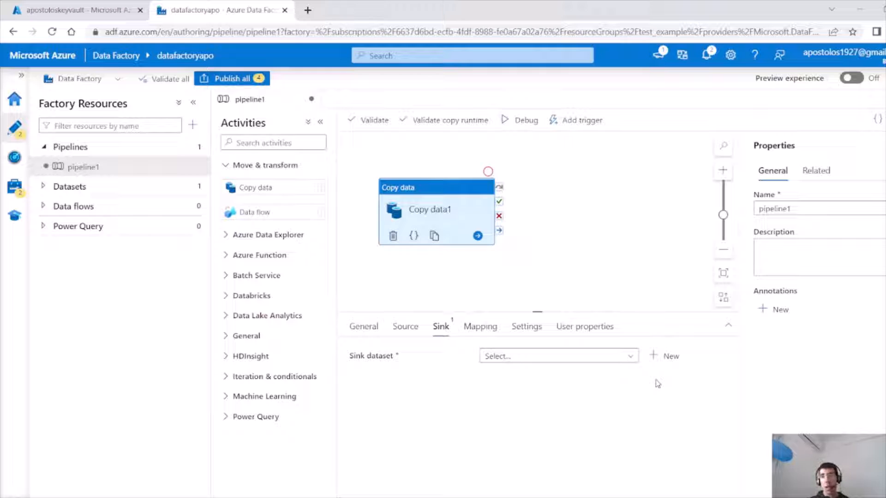
click(669, 357)
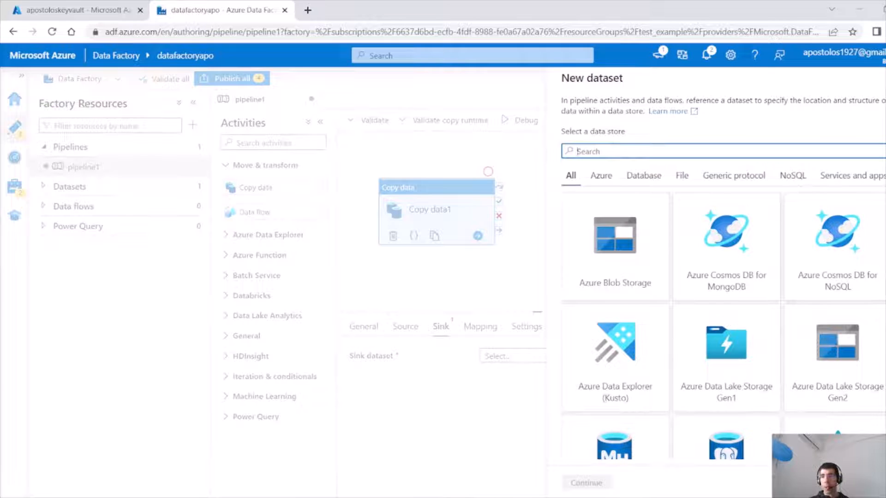
scroll(724, 323, down, 3)
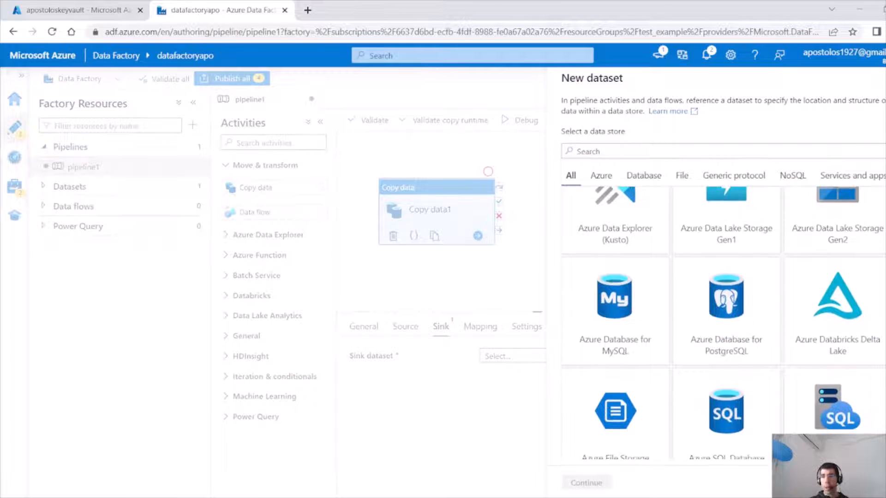
scroll(723, 323, down, 3)
scroll(723, 323, down, 2)
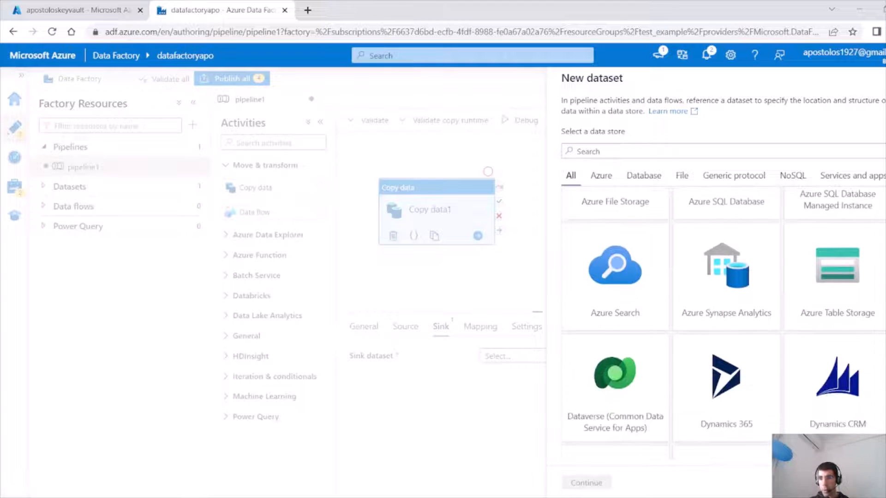
scroll(723, 322, up, 5)
scroll(723, 323, down, 1)
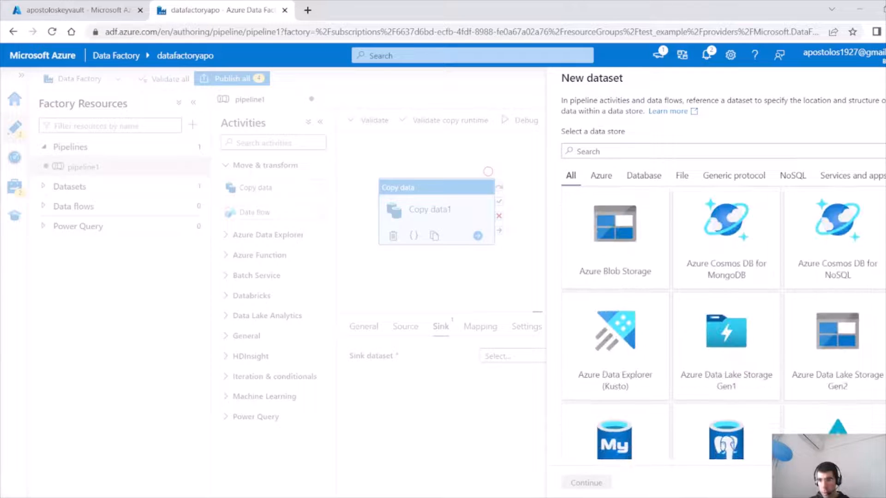
click(837, 341)
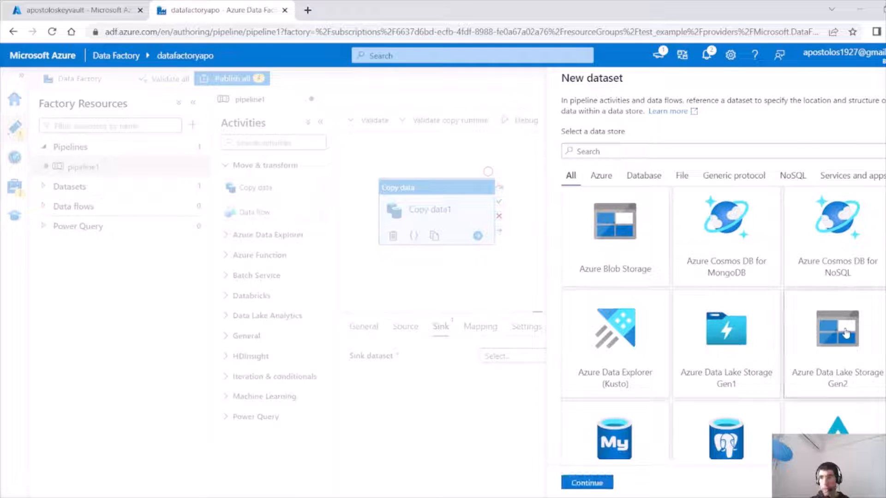
click(585, 481)
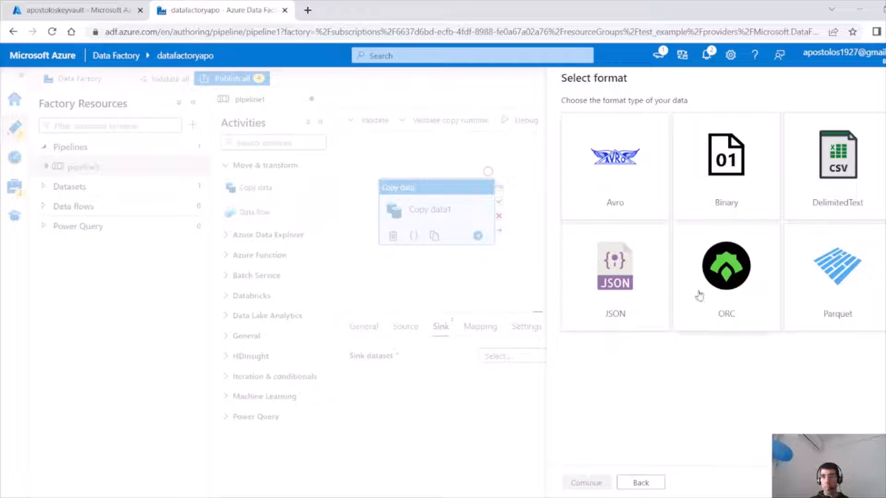
click(829, 282)
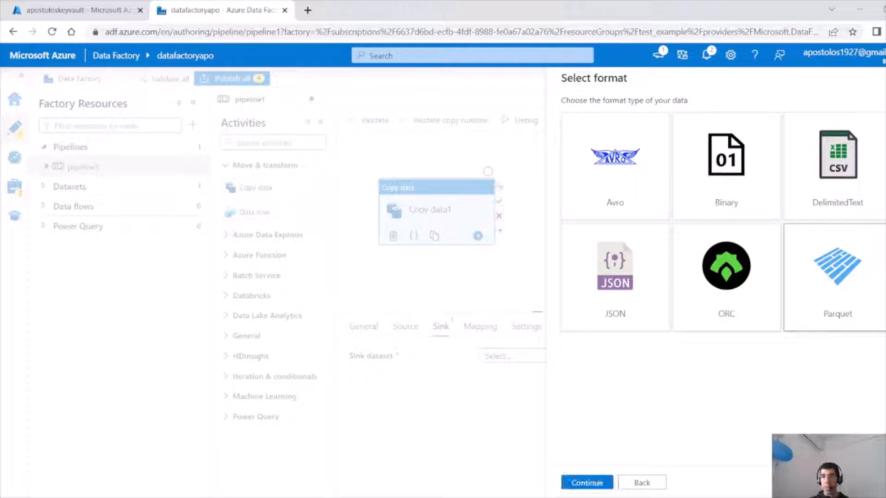
click(585, 482)
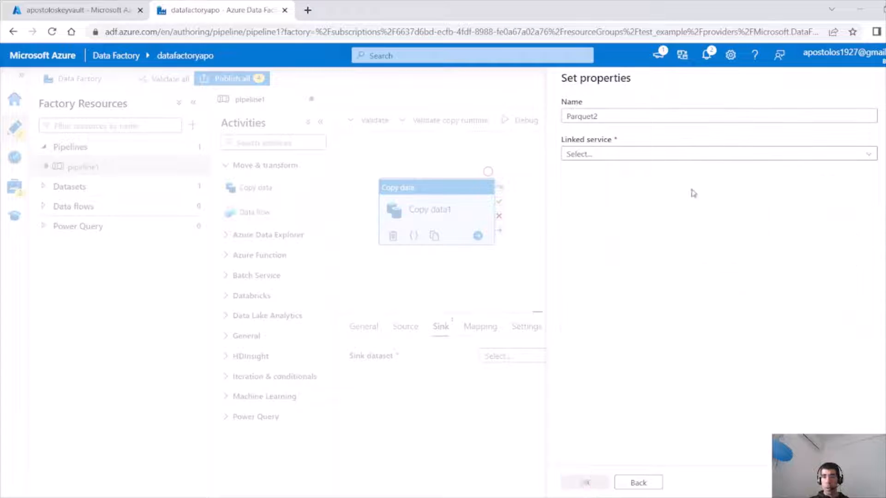
Set the Parquet2 sink dataset's linked service to AzureDataLakeStorage1 and its file path to the test2 container's sellers directory, then confirm.
click(728, 157)
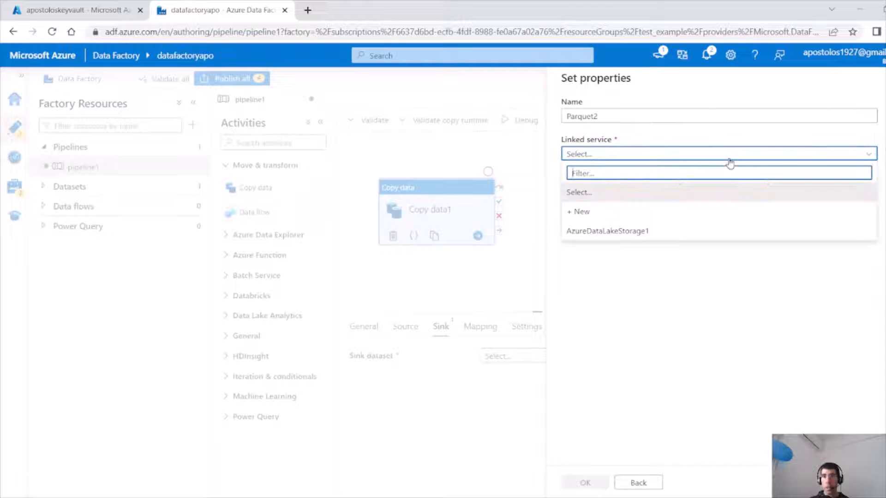
click(664, 234)
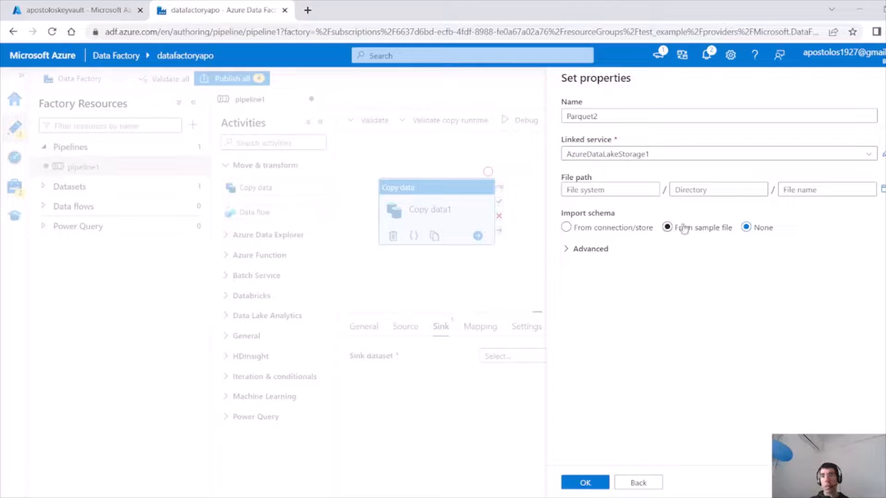
click(882, 189)
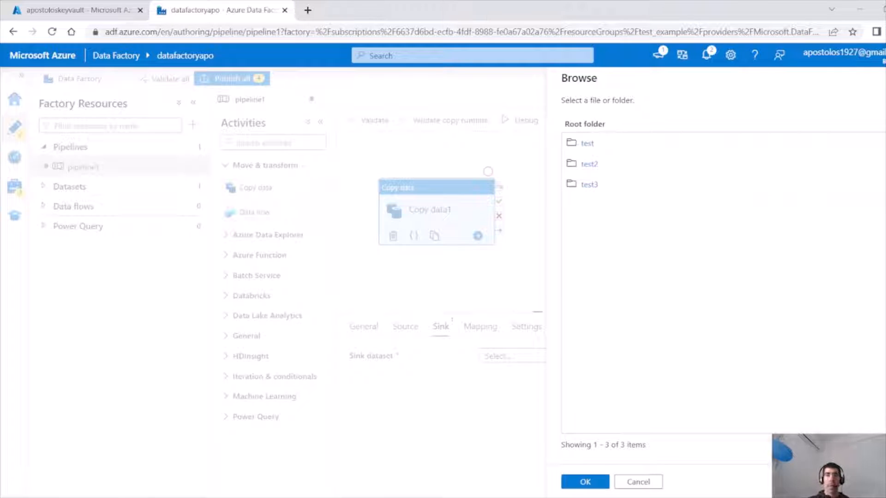
click(619, 171)
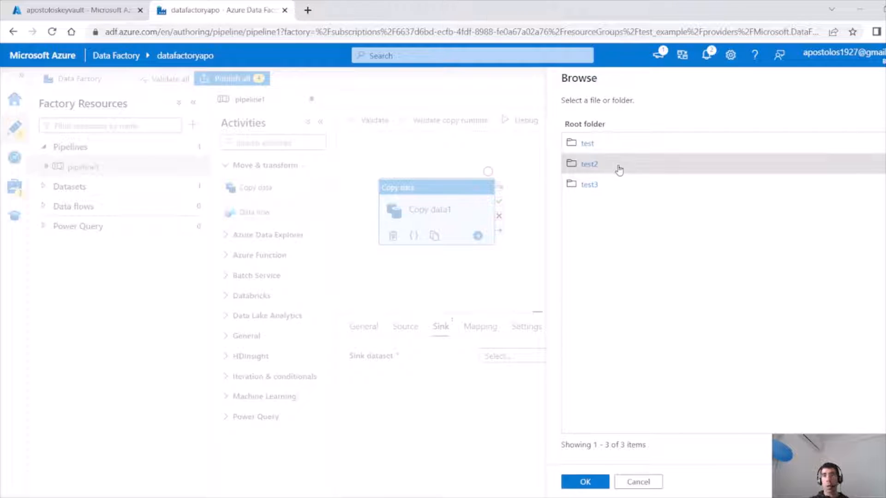
click(595, 165)
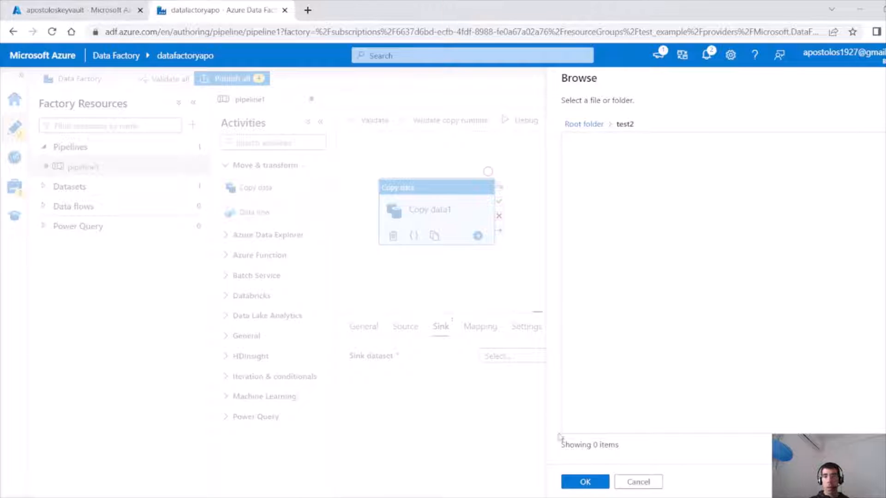
click(583, 483)
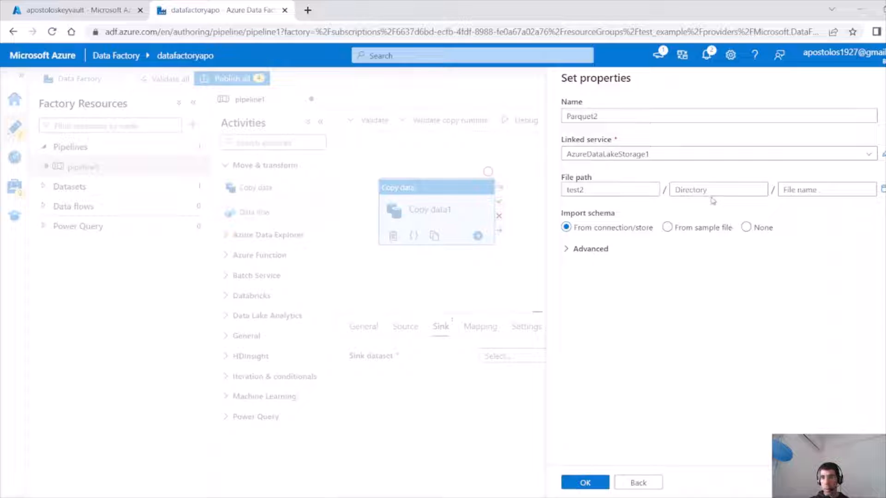
click(696, 190)
text(xelle)
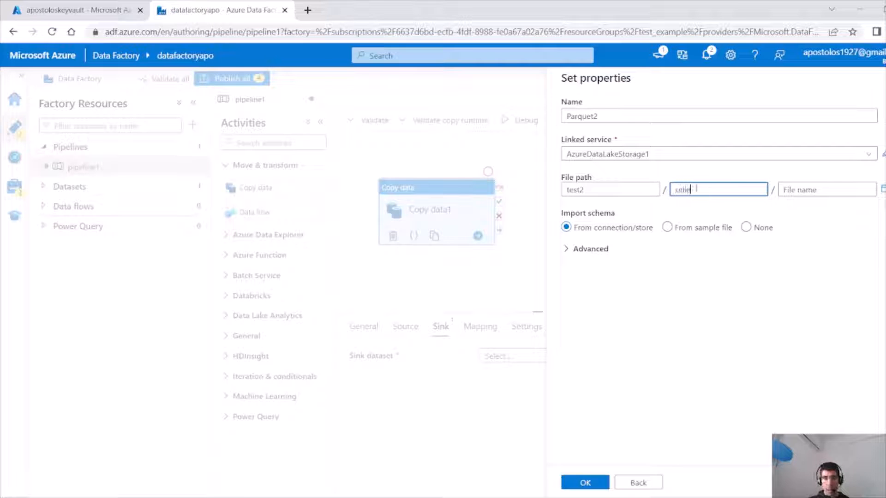
text(rs)
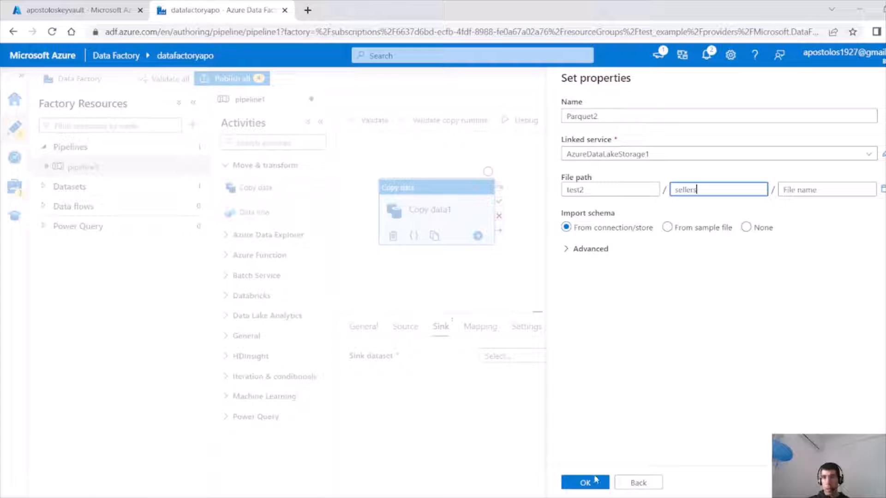
click(595, 482)
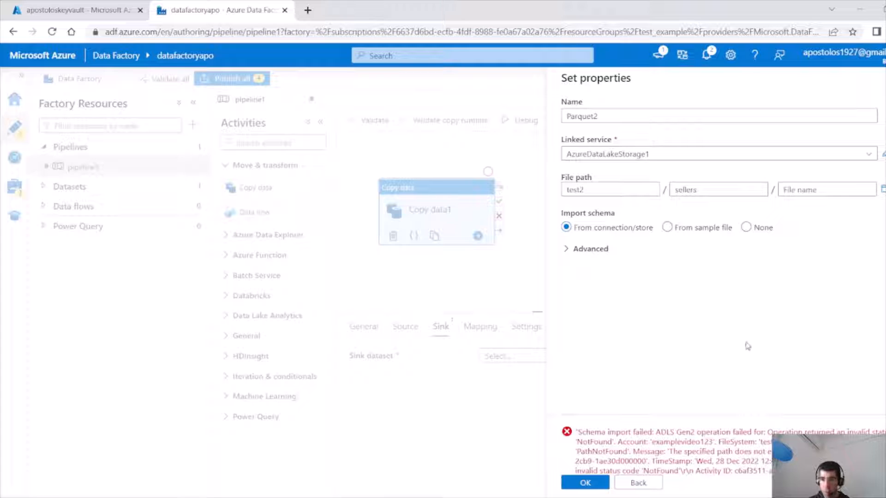
Switch to the Azure portal tab and open the test2 container of the examplevideo123 storage account.
click(65, 8)
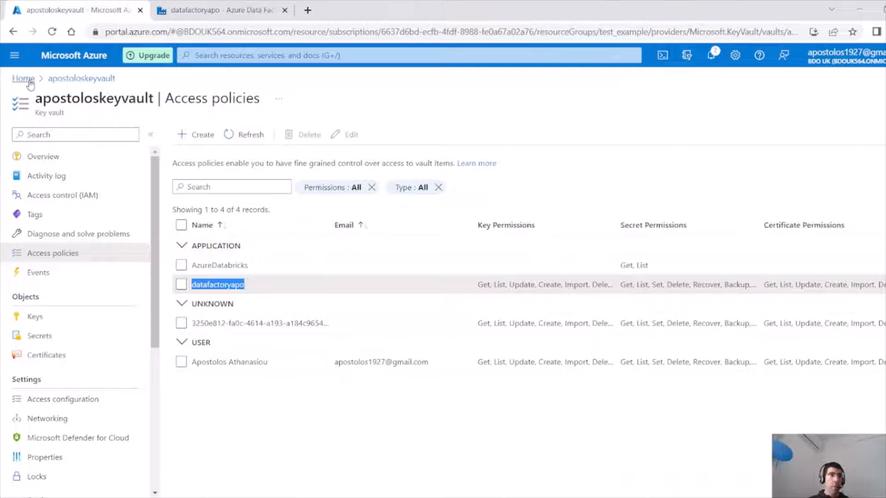
click(23, 78)
click(204, 291)
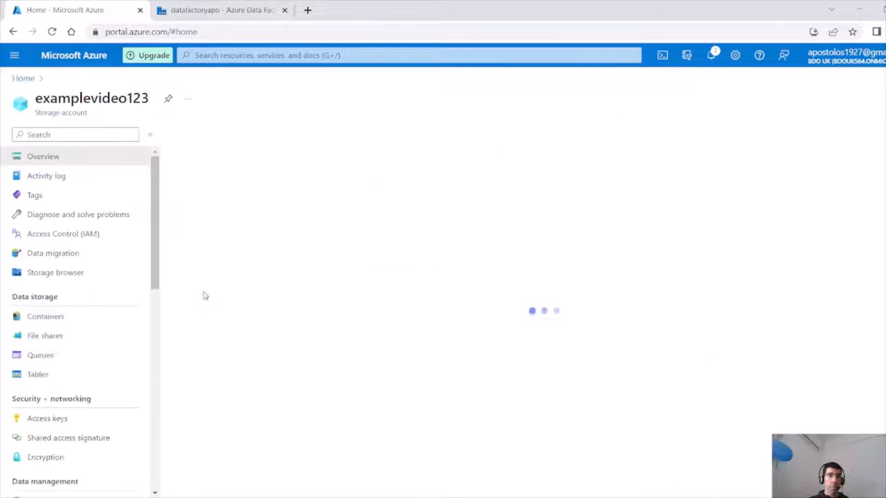
click(48, 339)
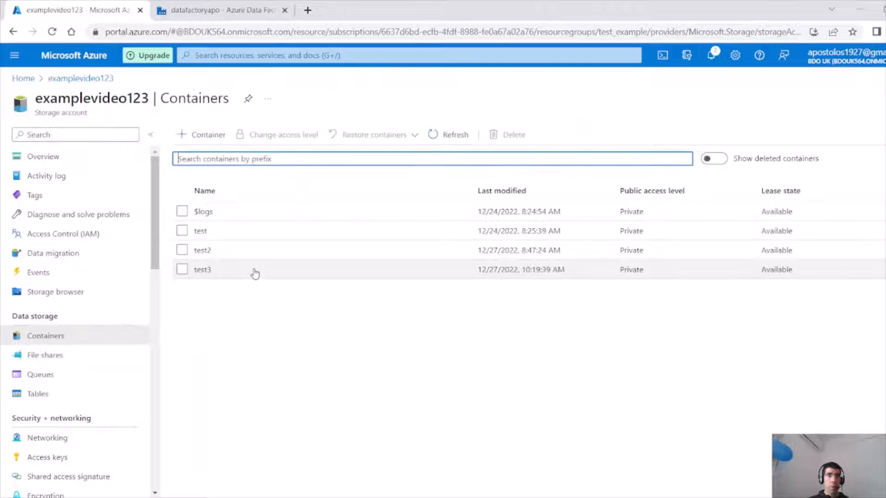
click(202, 251)
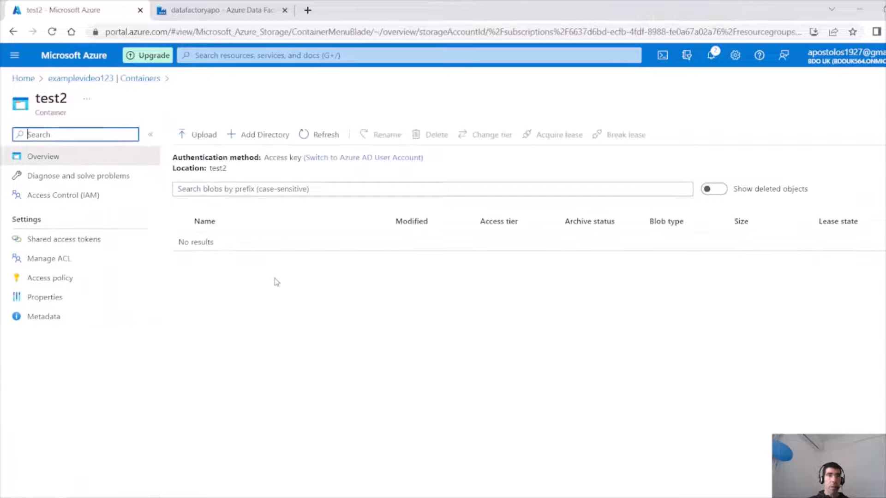
Create a new directory named sellers inside the test2 container.
click(257, 134)
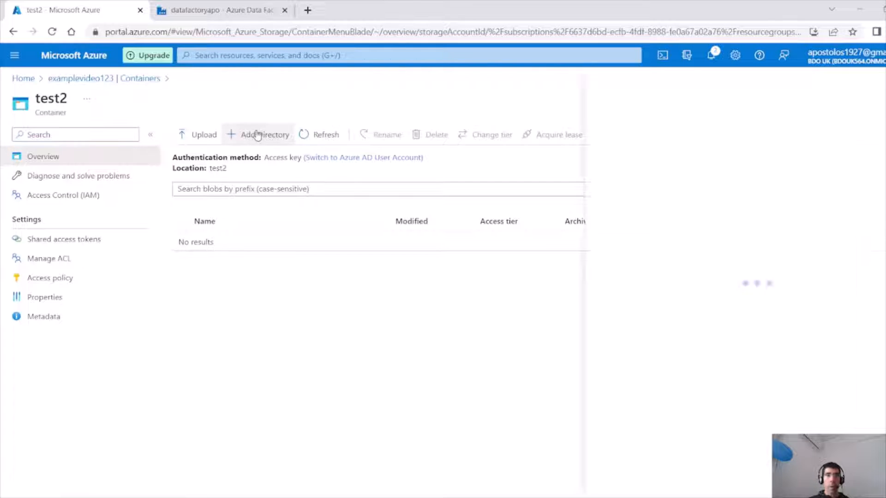
text(i)
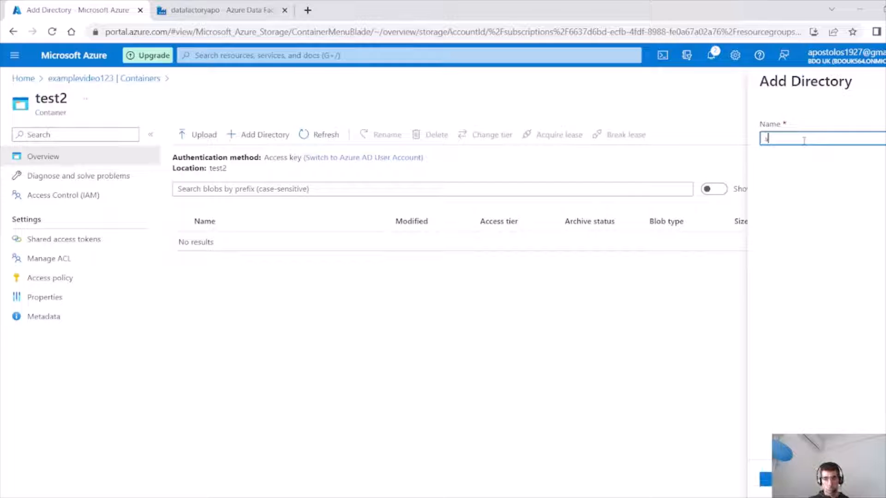
text(ellers)
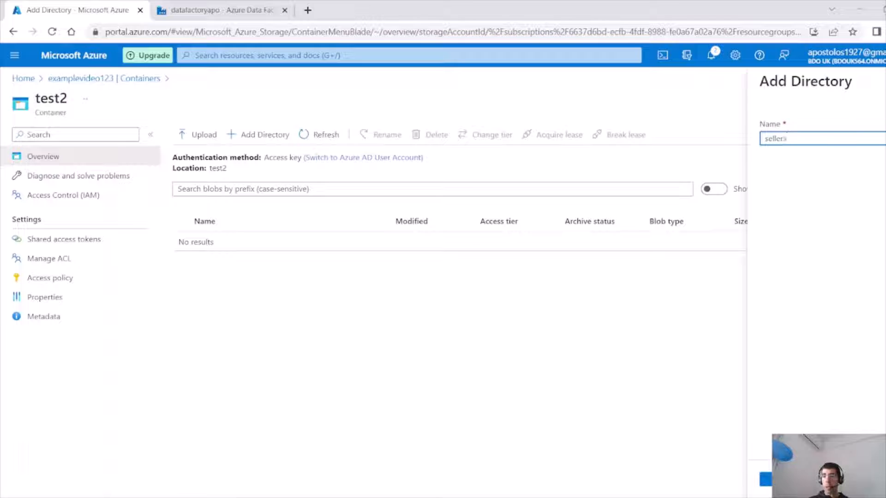
click(766, 480)
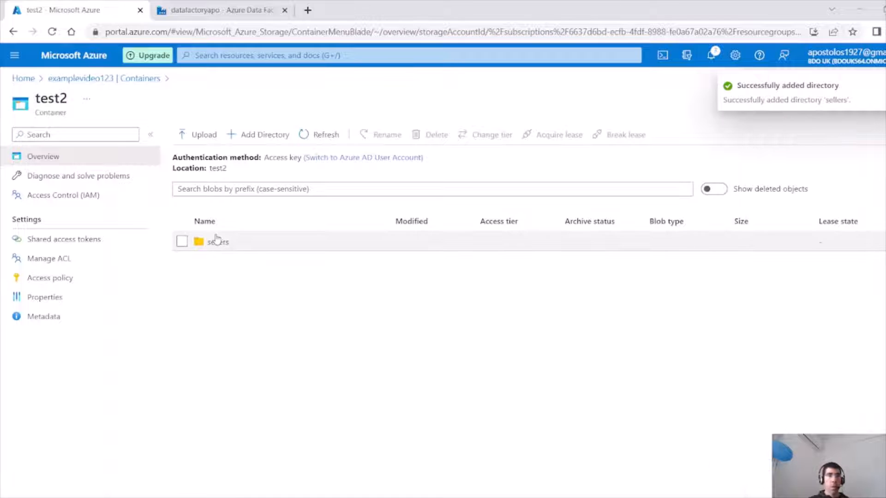
Back in Data Factory, confirm the Parquet2 sink dataset and keep the sink's copy behavior as None.
click(205, 9)
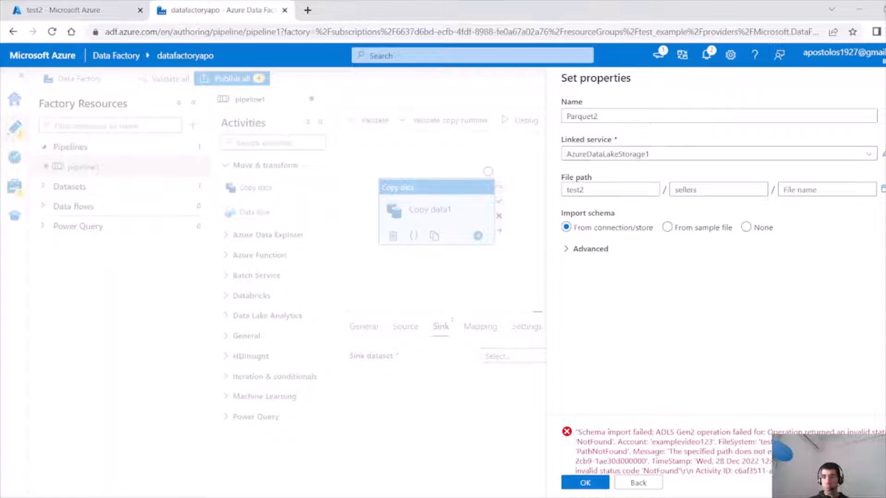
click(586, 482)
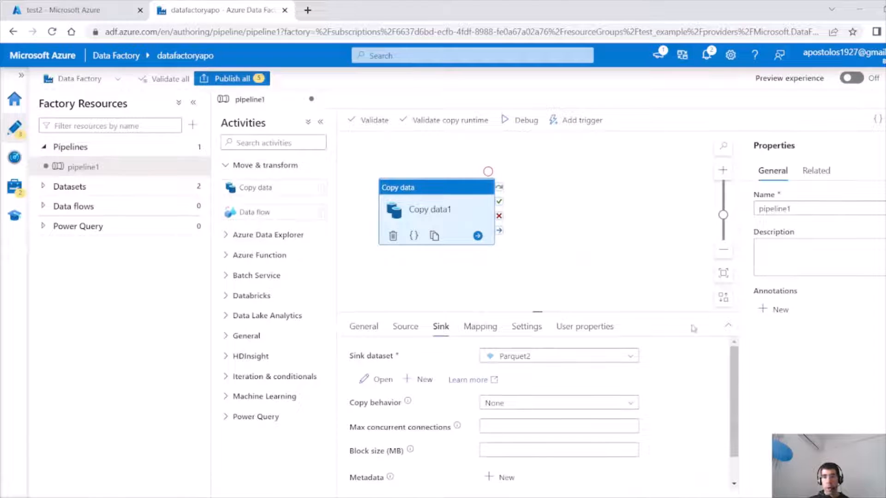
scroll(726, 443, down, 1)
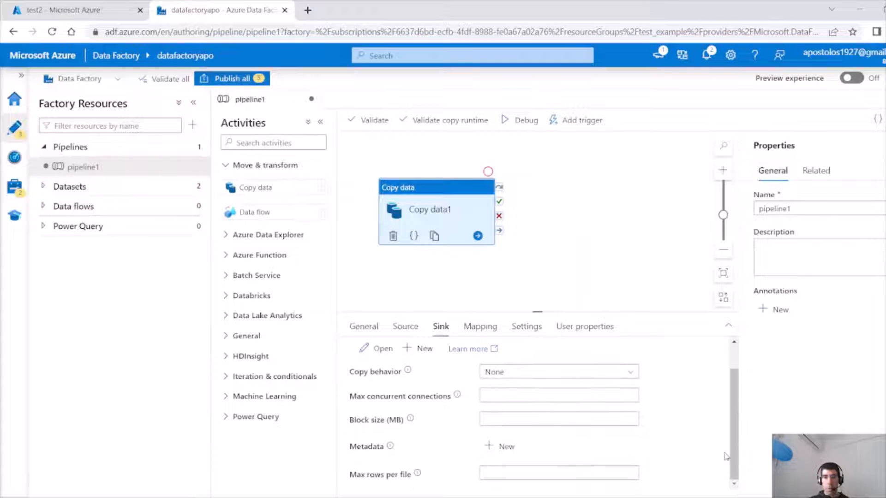
click(612, 375)
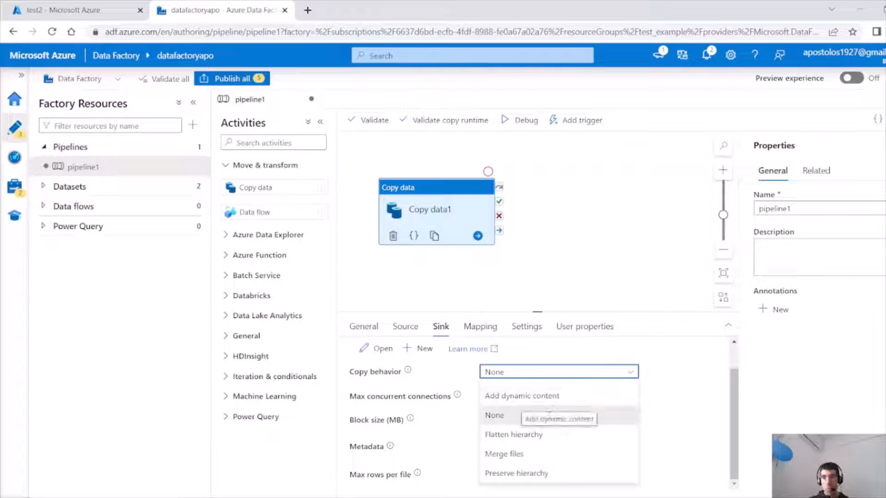
click(602, 415)
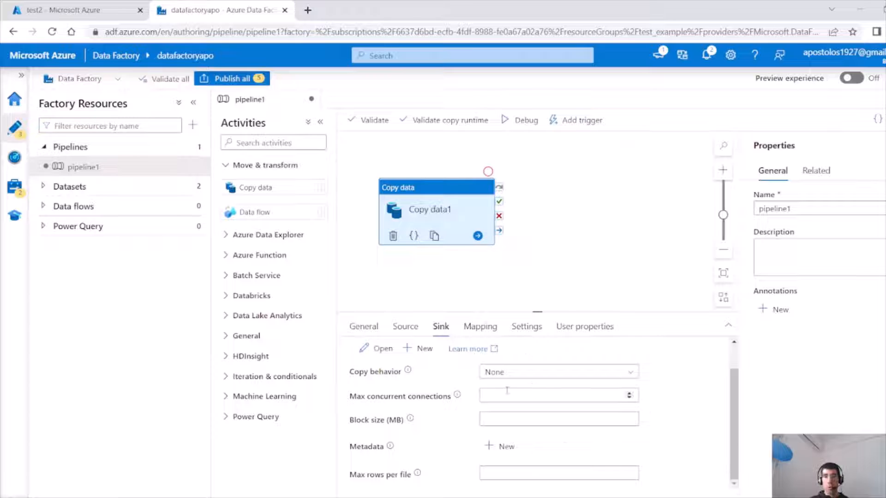
Try adding a new mapping from the seller_id source column, then delete that mapping row.
click(481, 330)
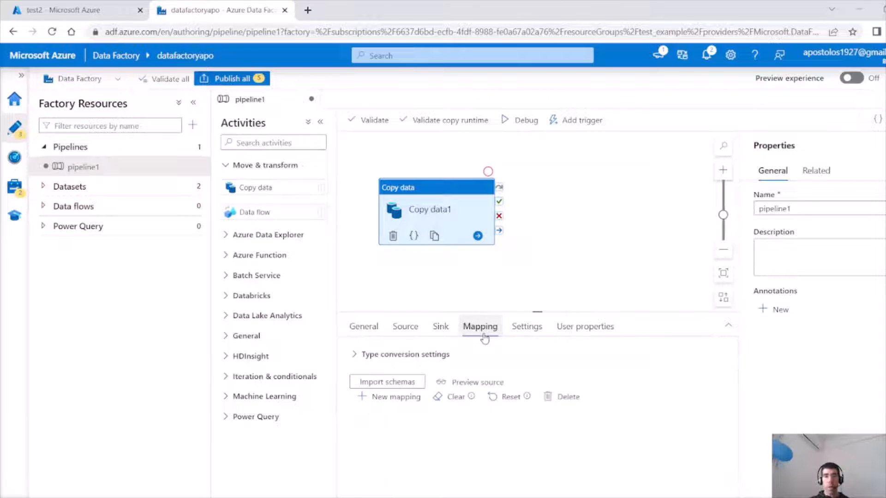
click(404, 397)
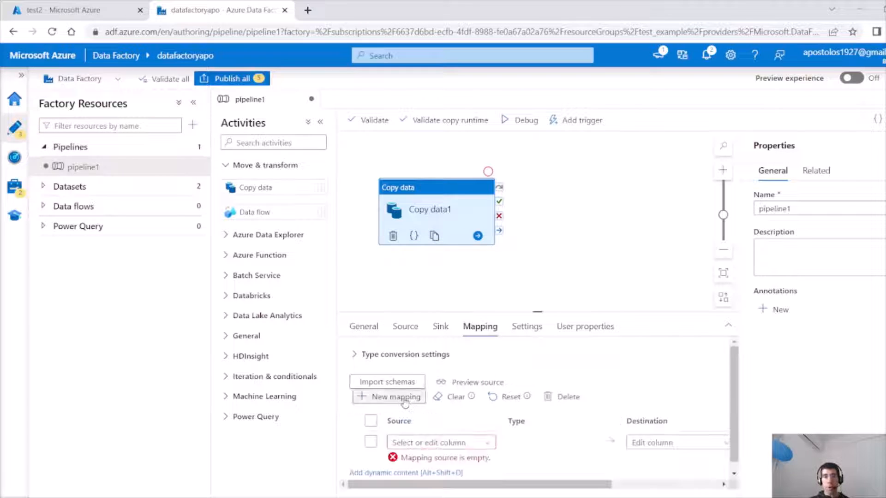
click(482, 444)
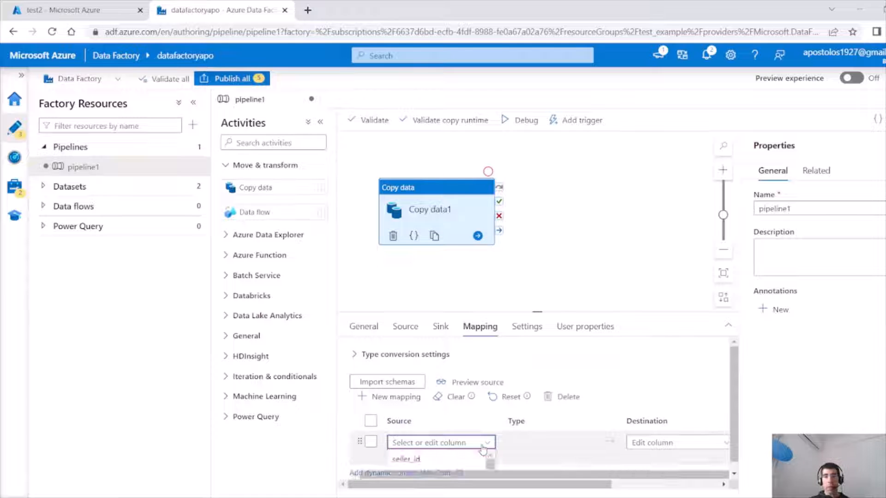
click(445, 461)
click(653, 442)
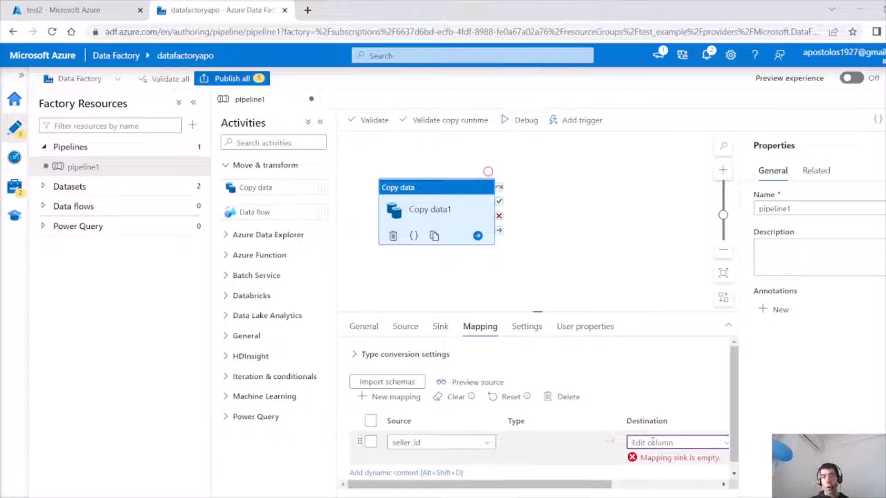
click(370, 442)
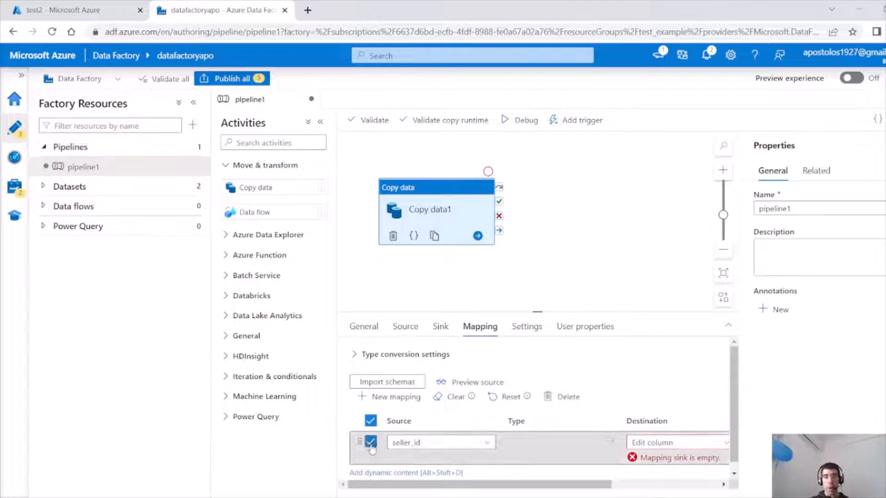
click(564, 397)
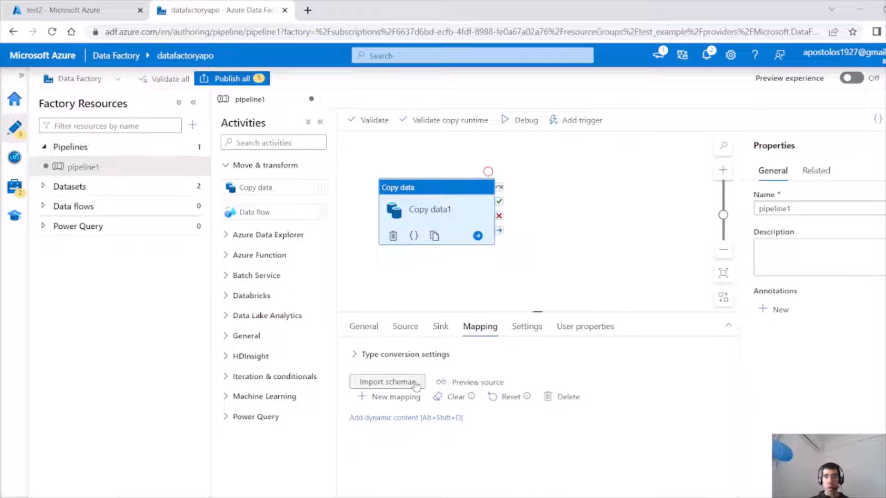
Publish all pending changes for the pipeline, both Parquet datasets and linked services.
click(529, 326)
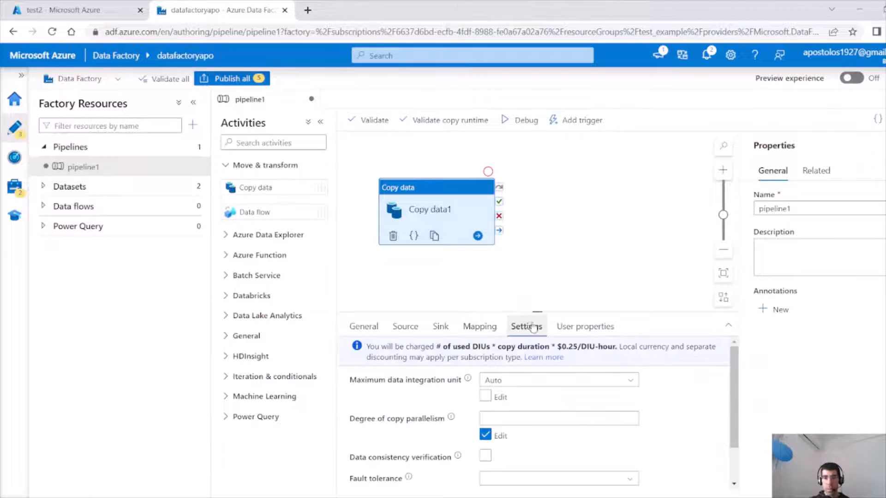
click(575, 329)
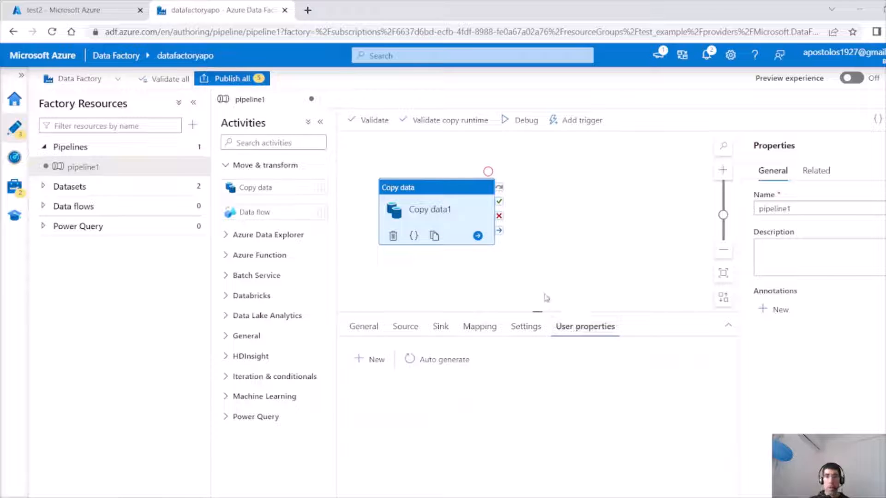
click(531, 272)
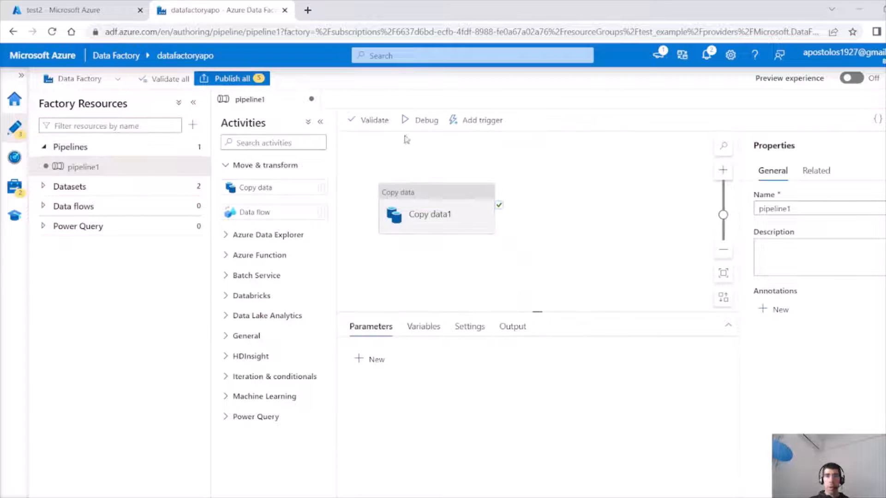
click(228, 78)
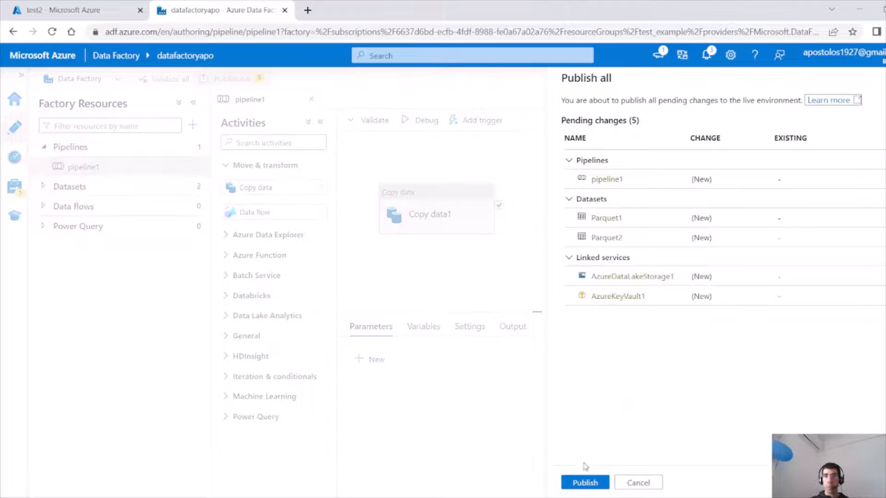
click(582, 481)
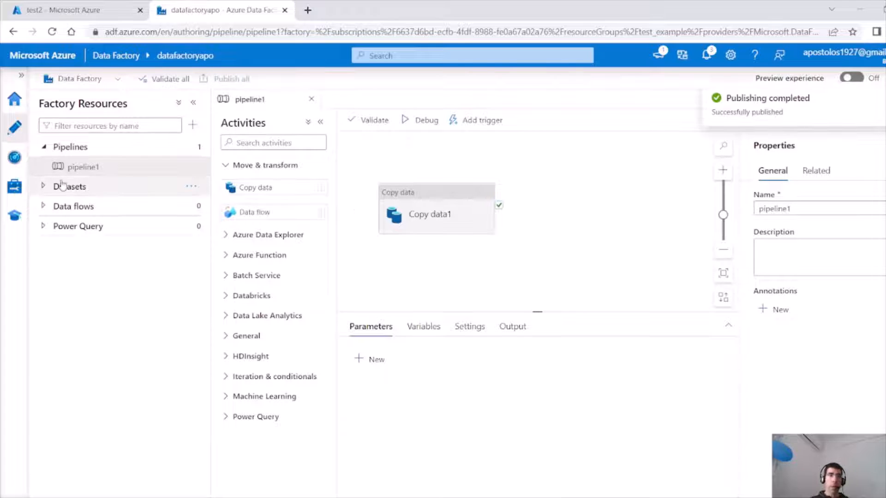
Open the Parquet1 and Parquet2 datasets to review their connection settings, then return to pipeline1.
click(44, 189)
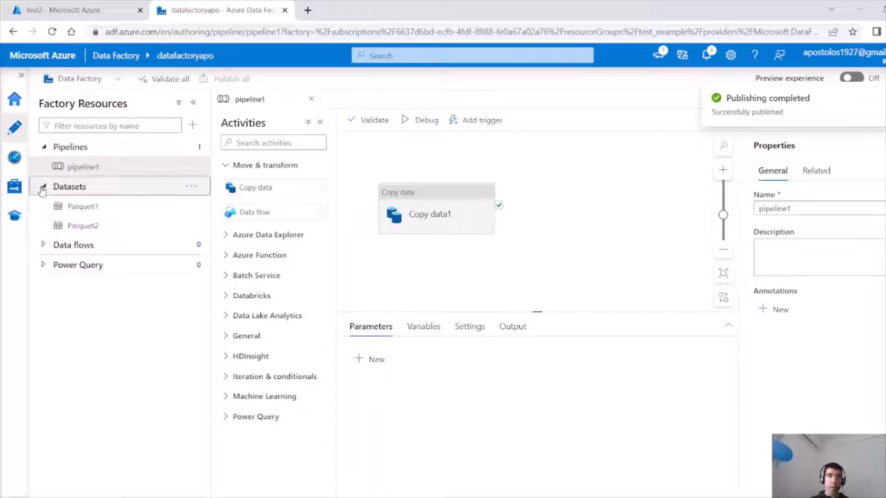
click(86, 207)
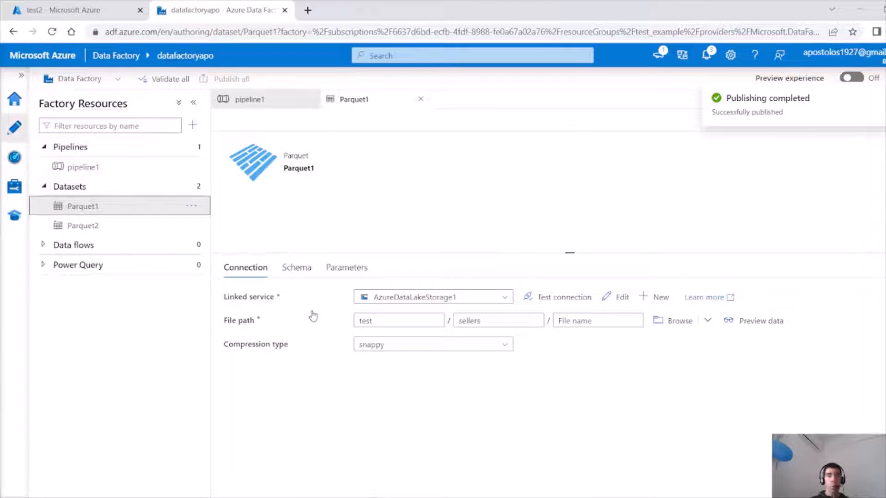
click(92, 225)
click(96, 205)
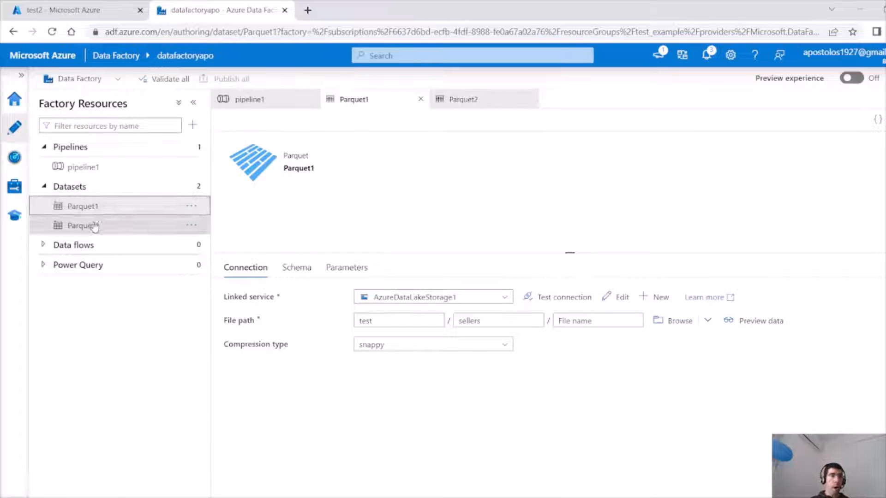
click(99, 168)
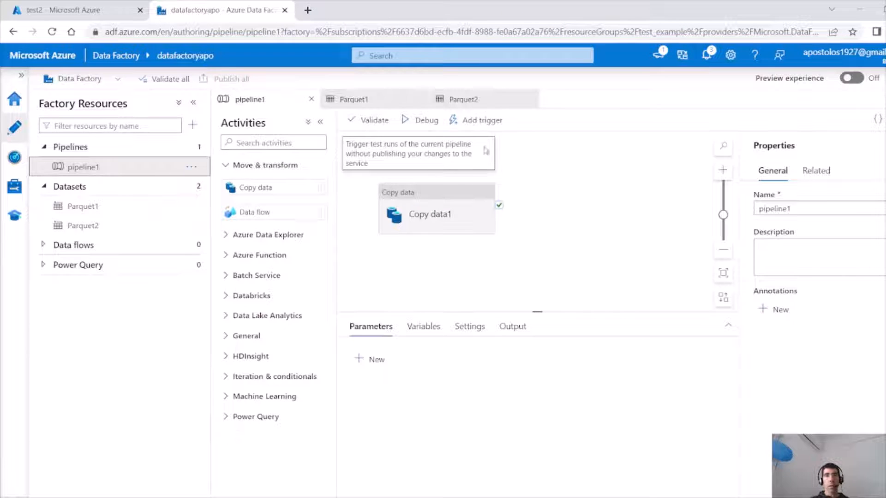
Debug-run the pipeline and refresh the output until the Copy data1 run finishes.
click(408, 126)
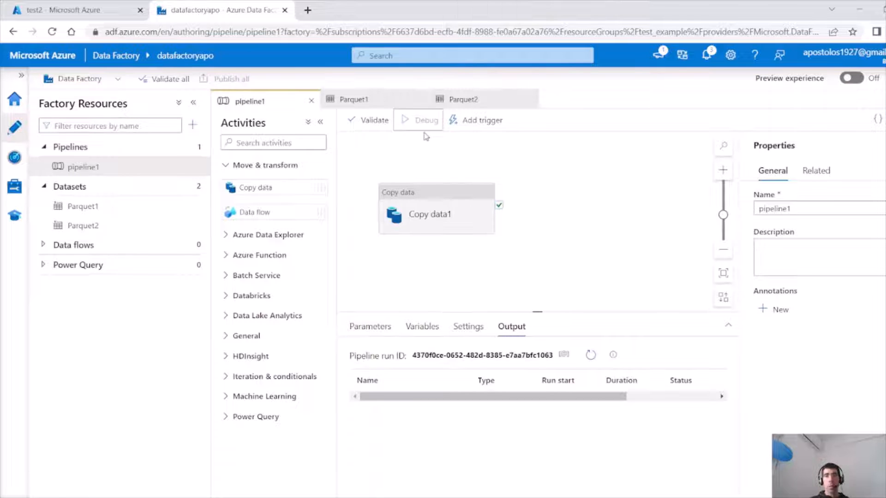
click(591, 354)
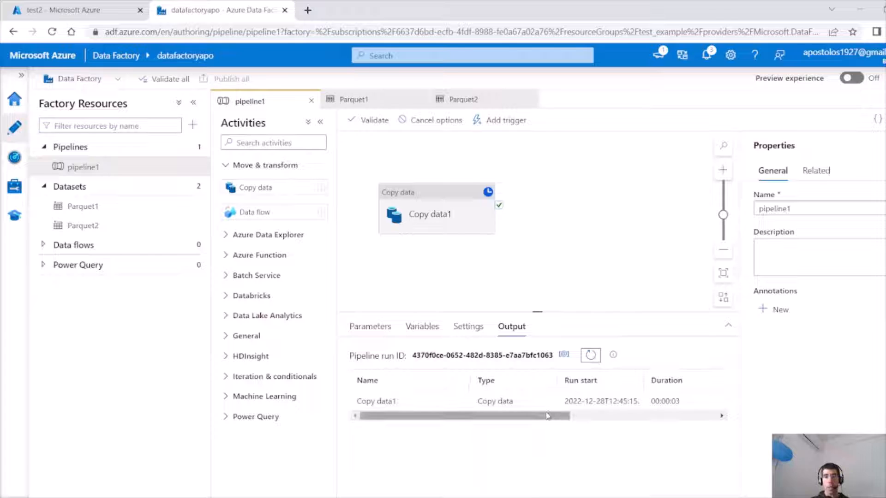
drag(540, 416, 716, 422)
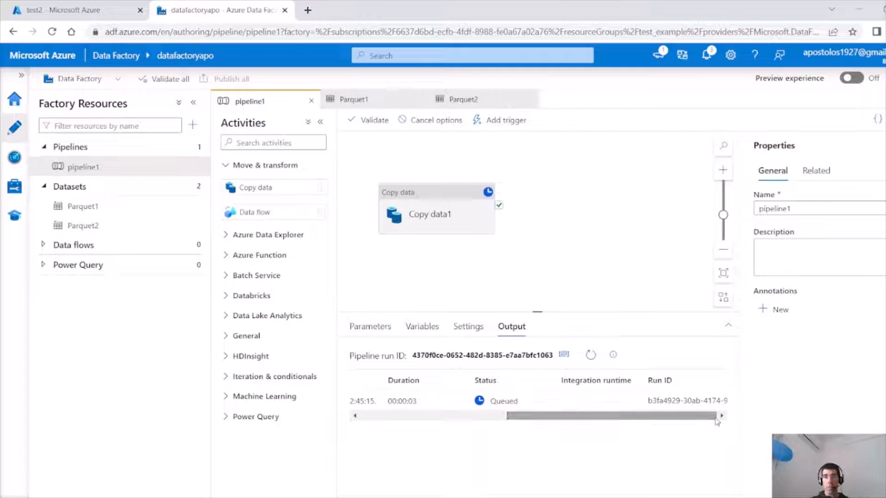
click(593, 357)
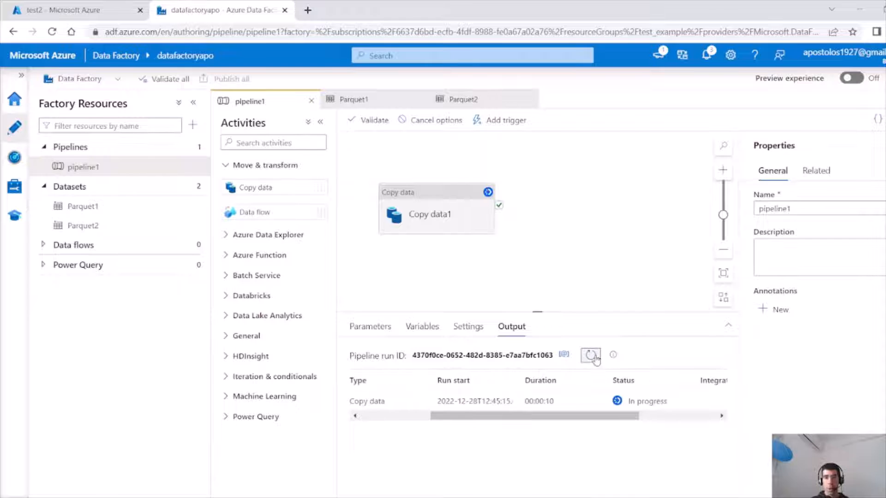
click(593, 358)
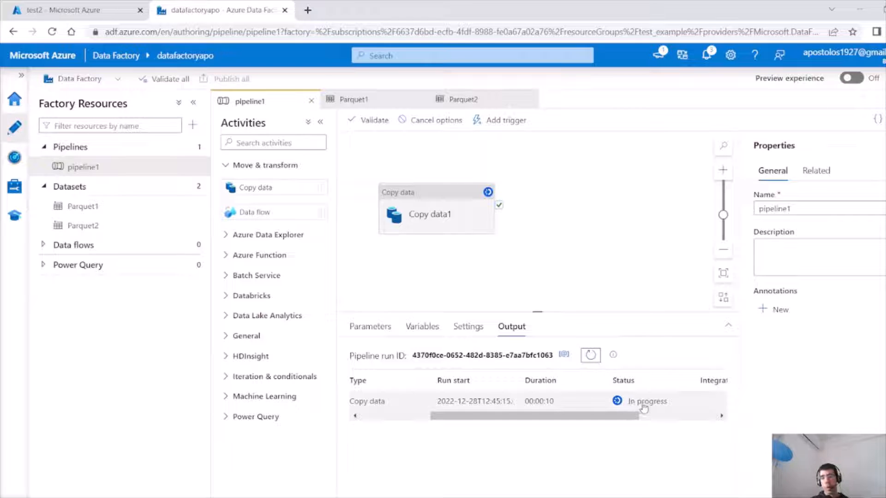
click(588, 361)
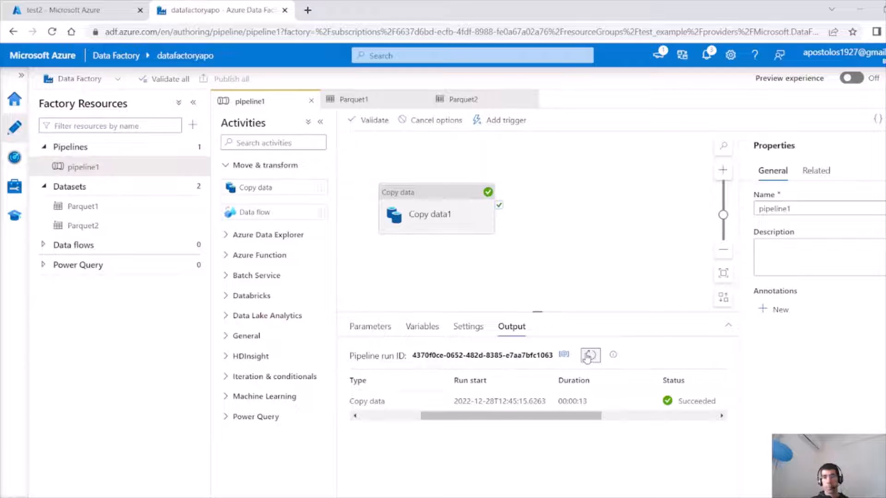
Open the copy activity run's details to examine the data read and written, then close them.
drag(530, 415, 394, 414)
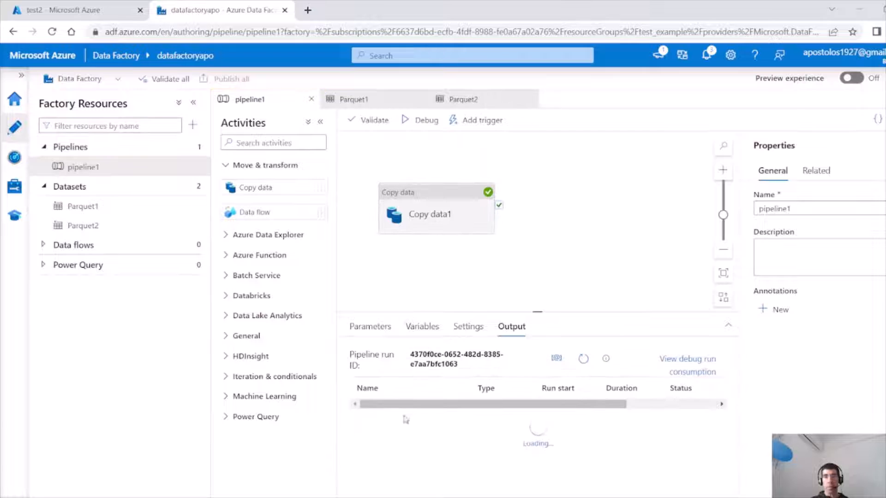
click(460, 409)
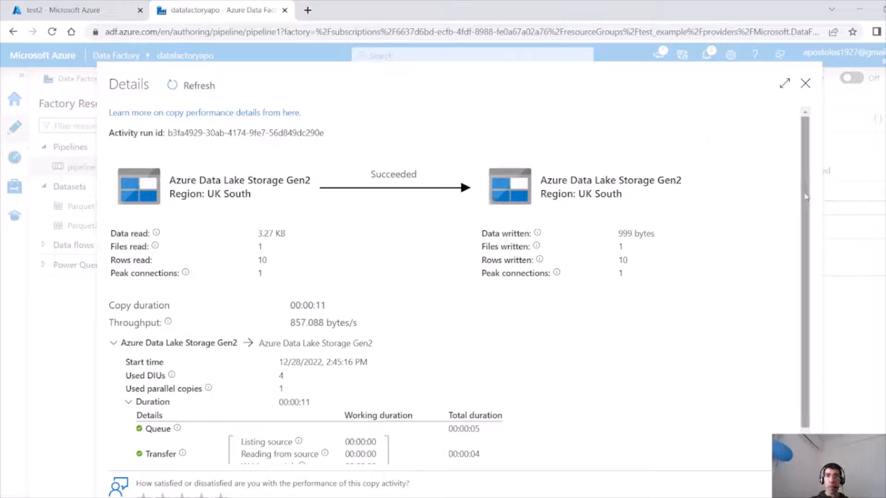
mouse_move(804, 194)
mouse_down()
mouse_move(807, 251)
mouse_move(799, 186)
mouse_up()
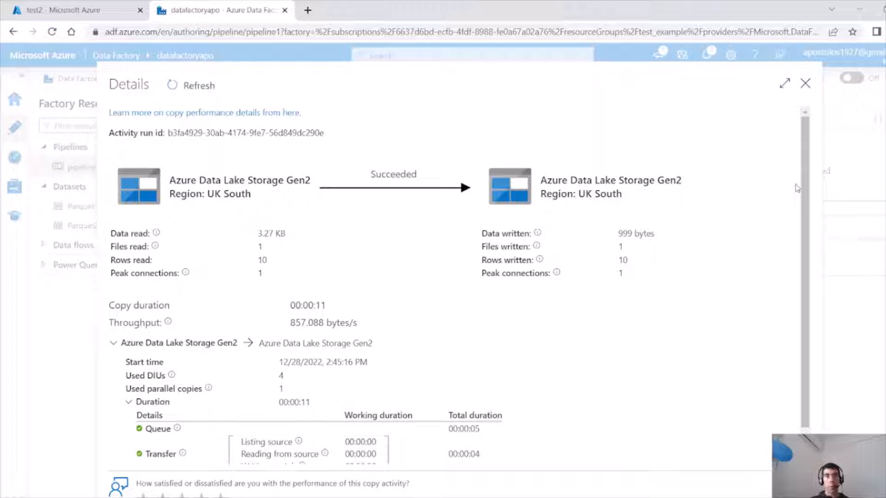
scroll(802, 258, down, 1)
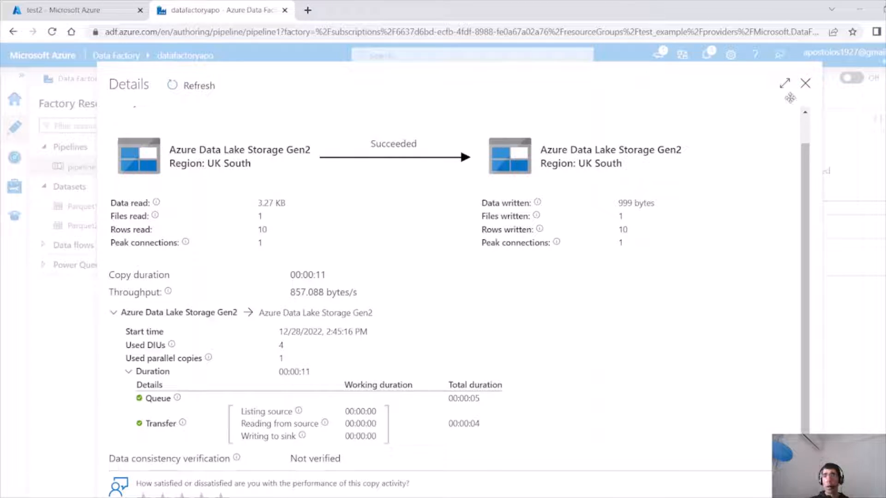
click(803, 90)
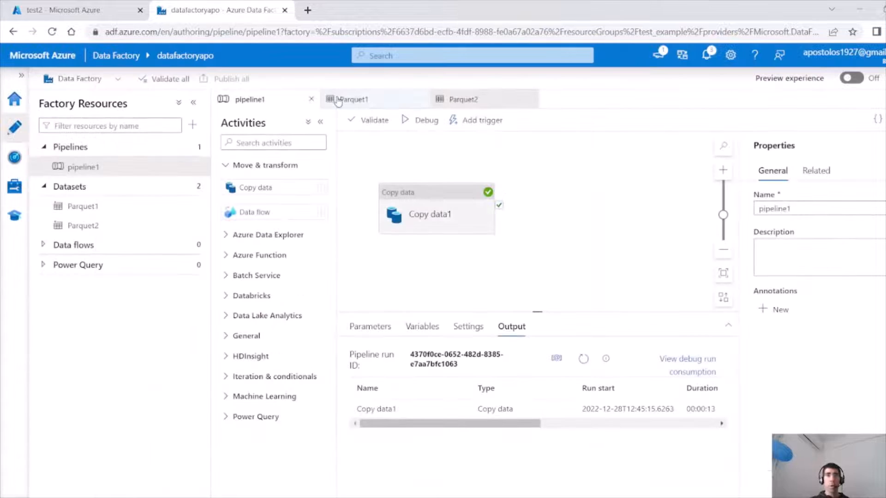
Check the sellers folder in the test2 container for the copied Parquet file, then return to Data Factory.
click(50, 11)
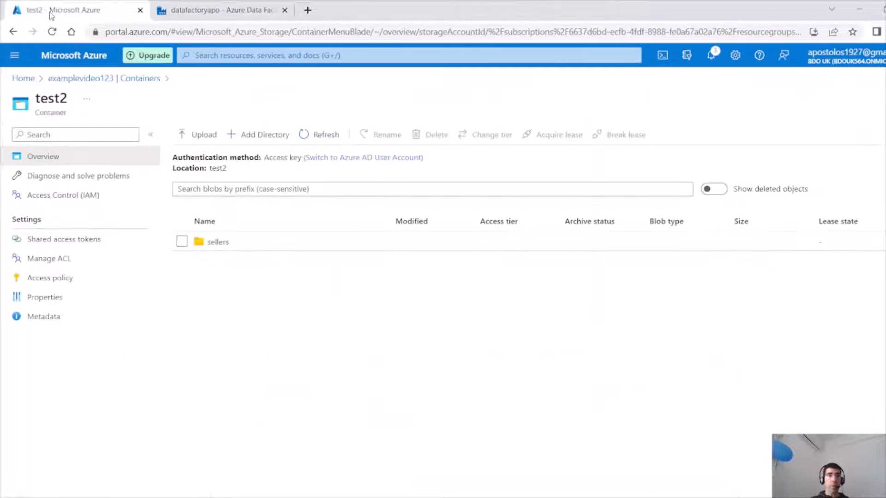
click(221, 244)
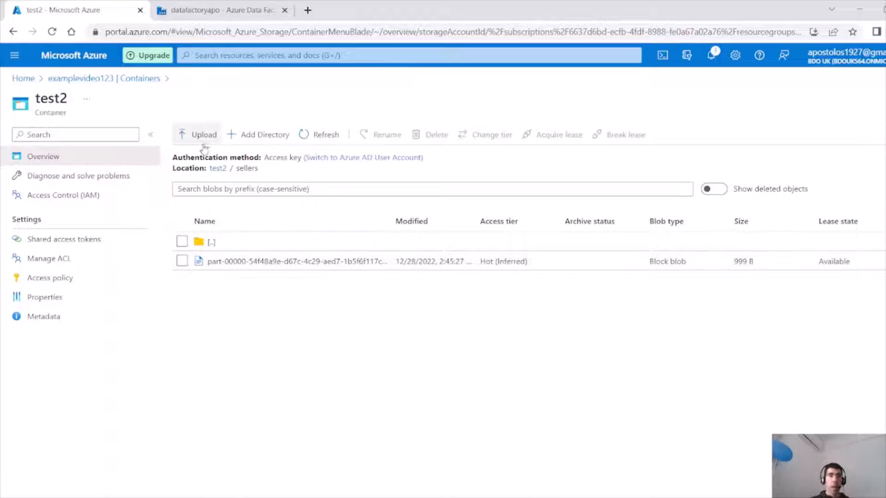
click(215, 169)
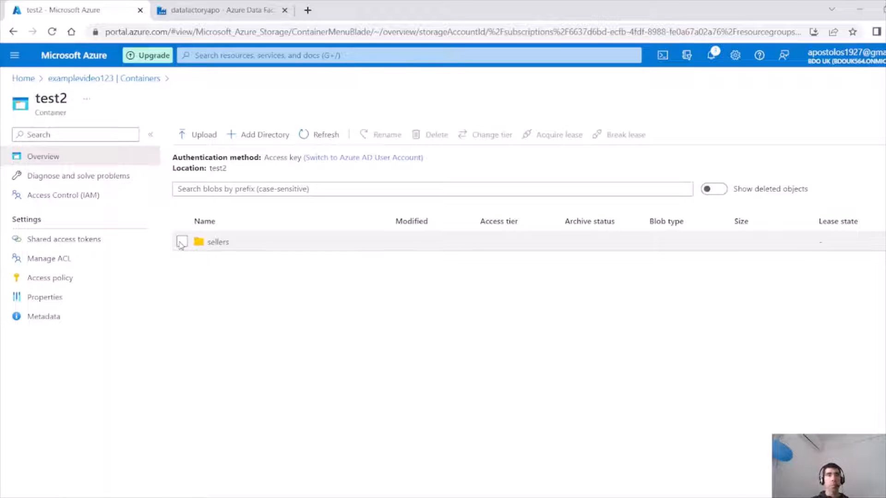
click(187, 7)
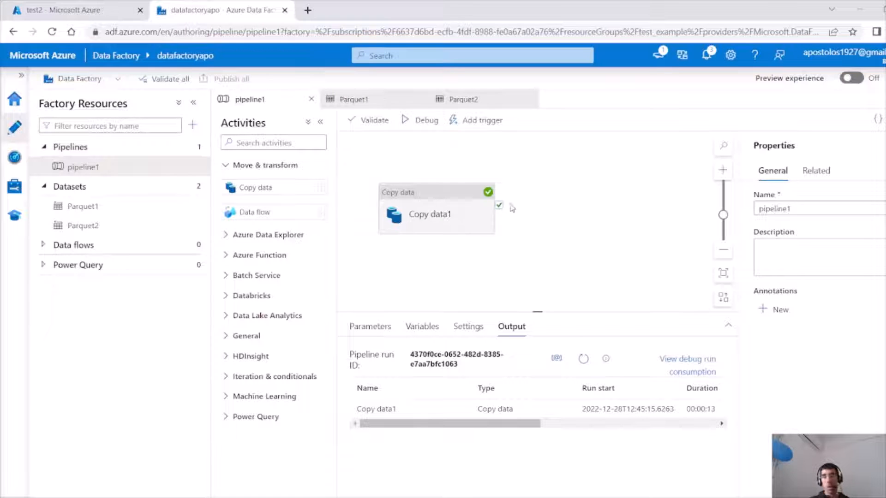
Add a Databricks Notebook activity to the pipeline canvas beside Copy data1.
drag(568, 233, 509, 238)
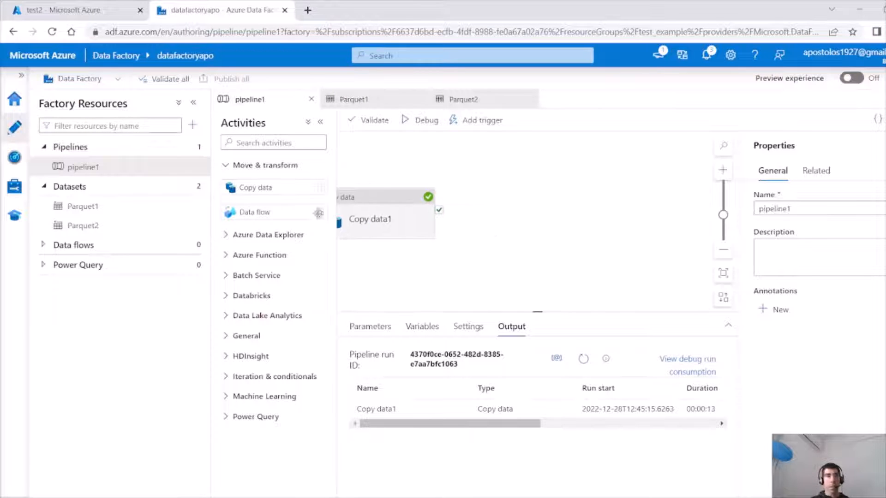
click(225, 298)
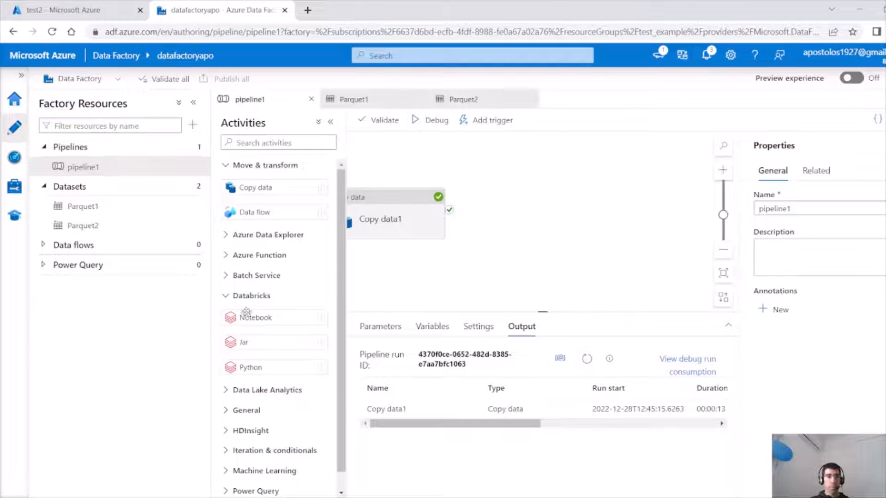
drag(241, 318, 524, 208)
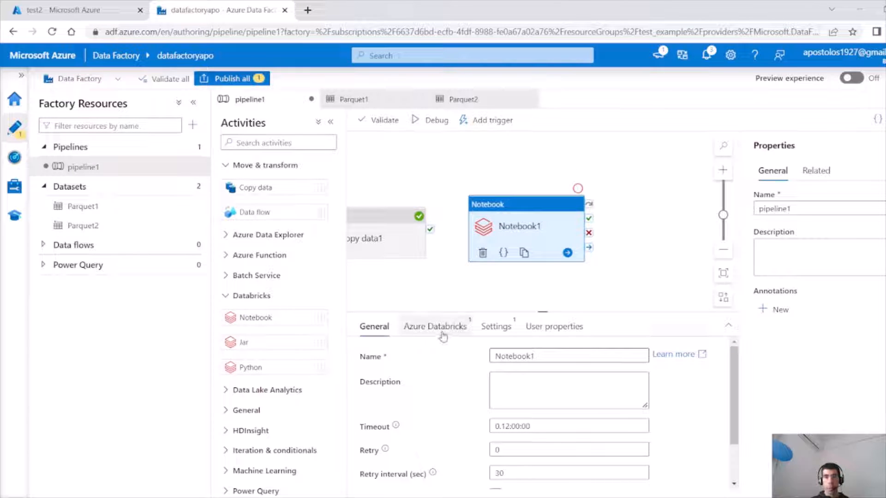
Start a new Azure Databricks linked service for the notebook activity and select the Azure subscription.
click(442, 331)
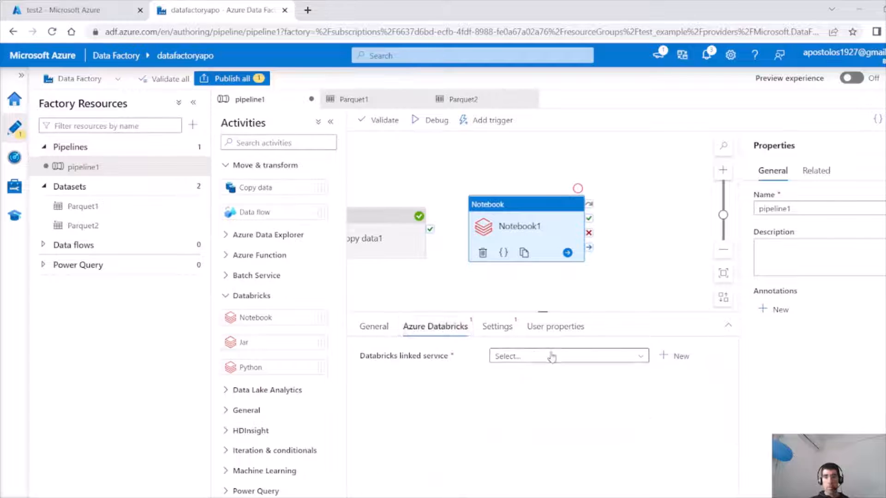
click(670, 358)
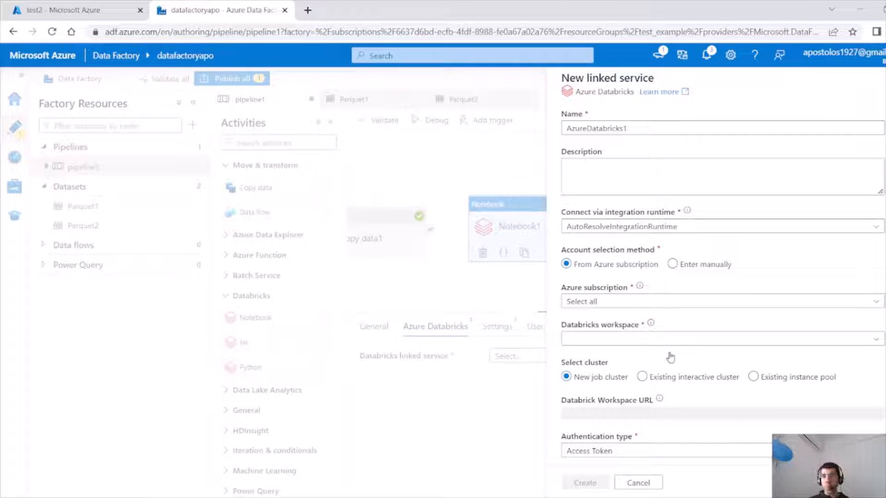
click(746, 302)
click(685, 337)
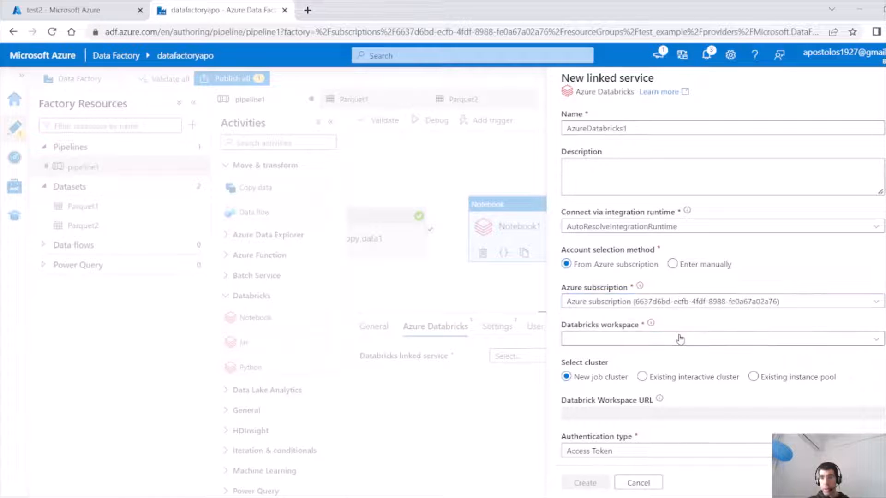
Select the testexaple Databricks workspace and the existing interactive cluster option.
click(743, 339)
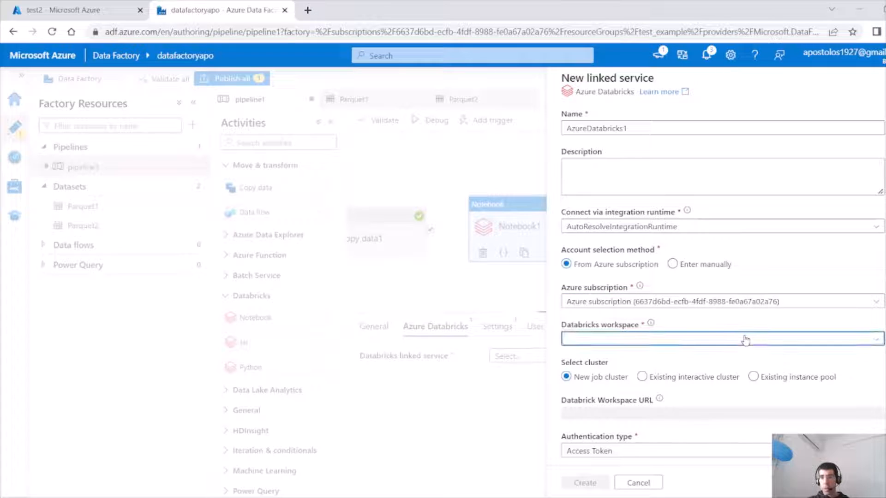
click(702, 362)
click(680, 383)
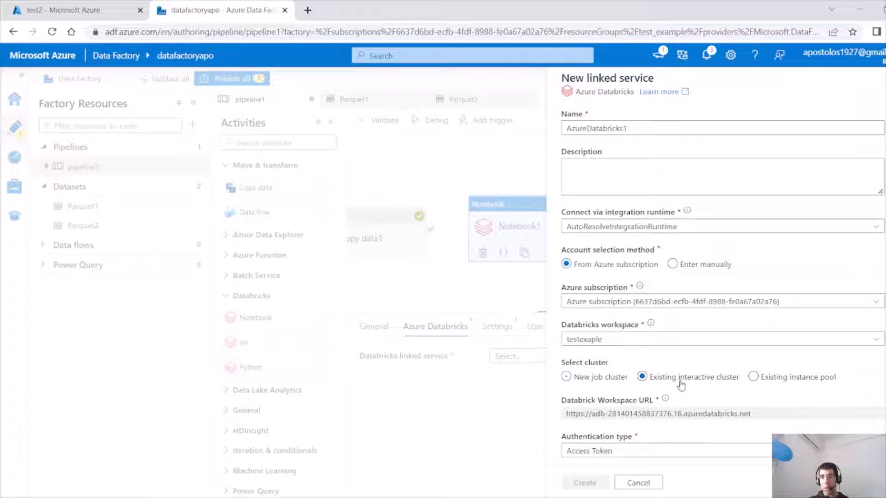
scroll(681, 383, down, 3)
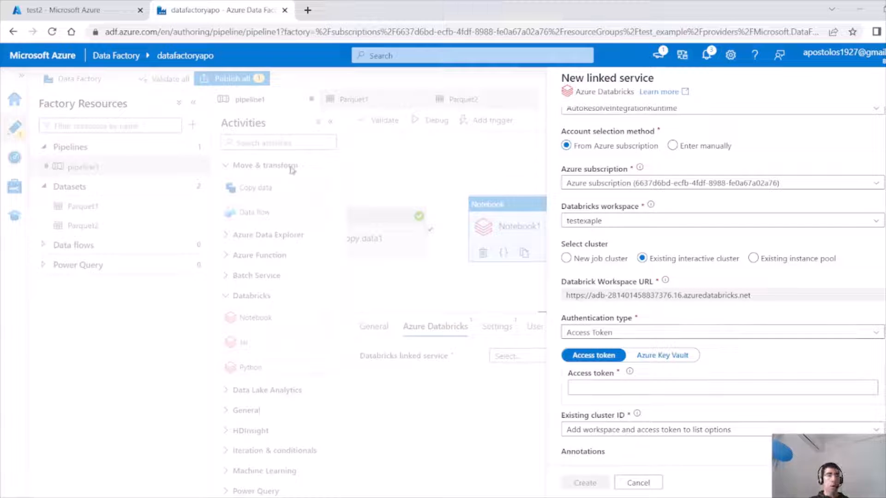
Open the testexaple Azure Databricks resource from the portal home and launch its workspace.
click(88, 10)
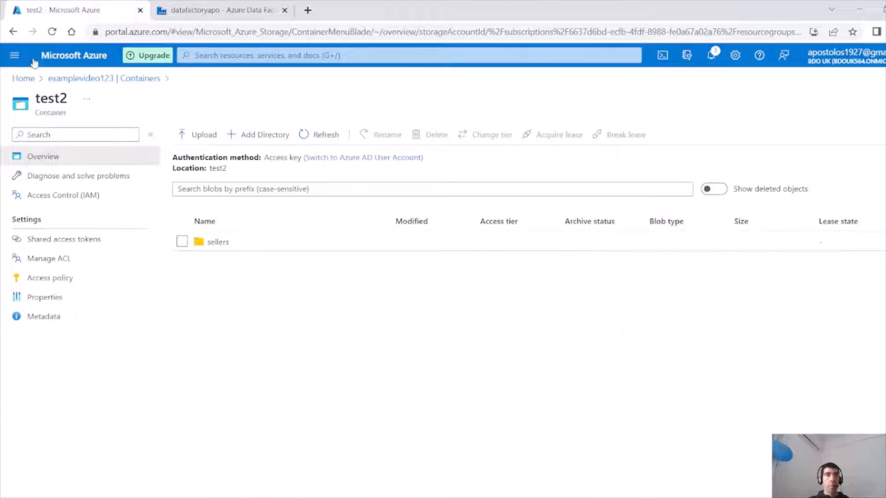
click(23, 80)
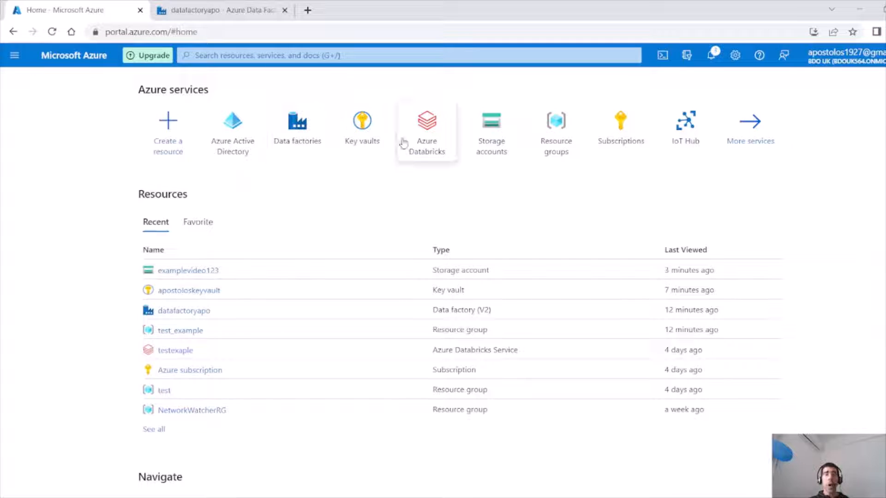
mouse_move(419, 143)
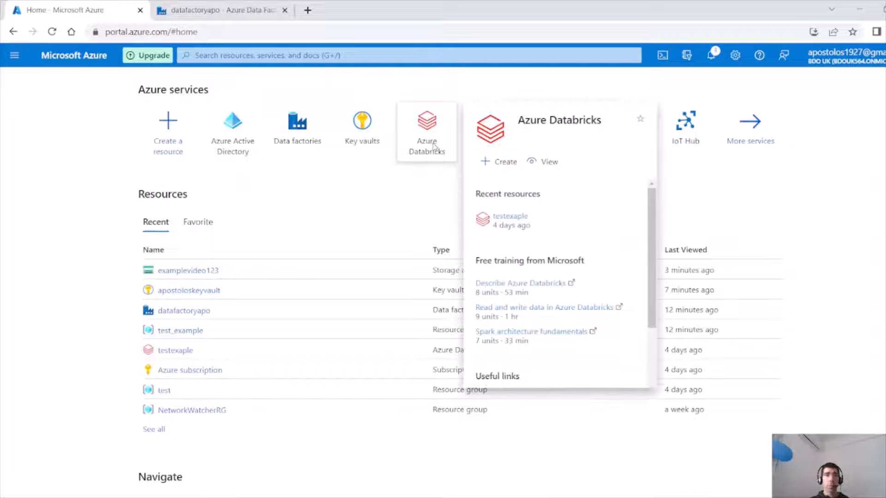
middle_click(419, 143)
click(354, 11)
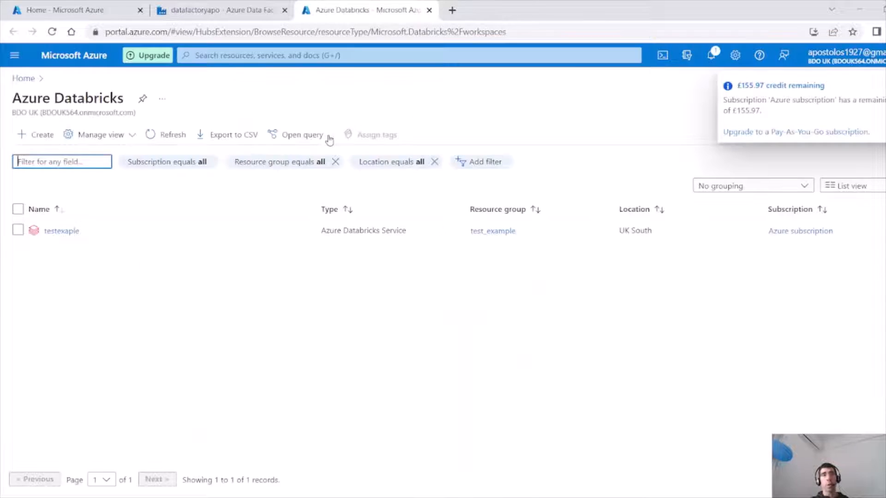
click(60, 231)
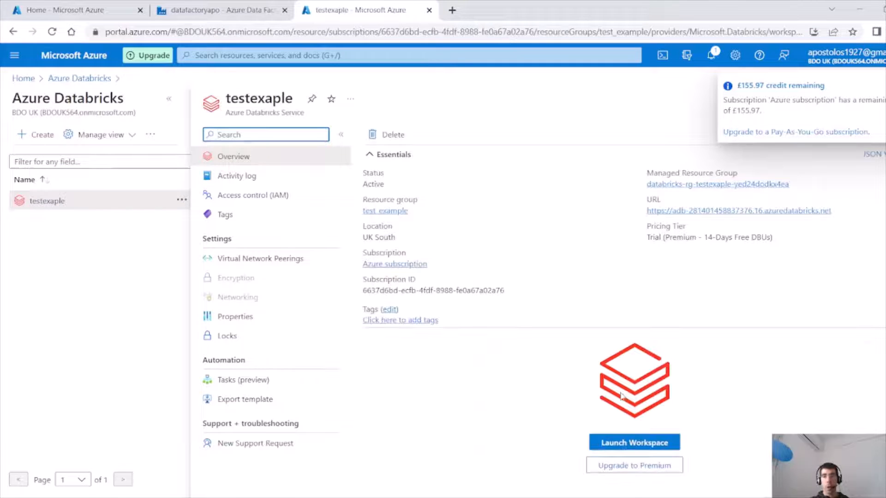
click(638, 442)
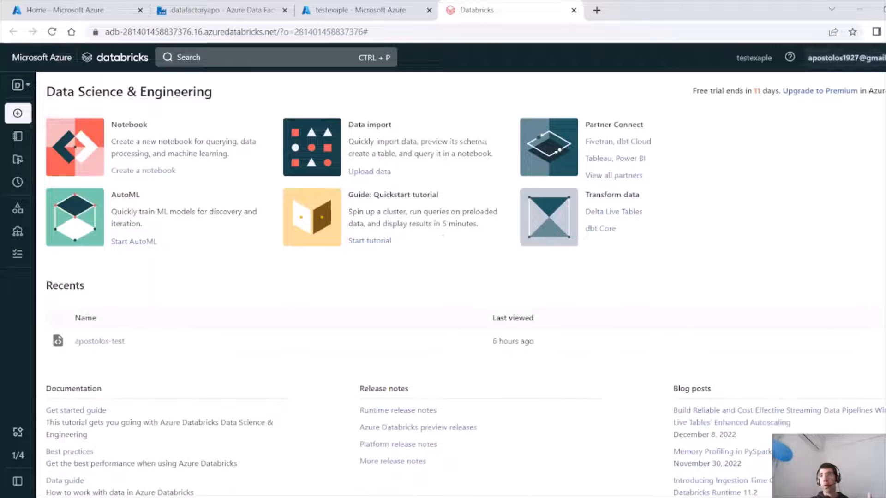
Generate a new personal access token in Databricks user settings with the comment "test".
click(847, 57)
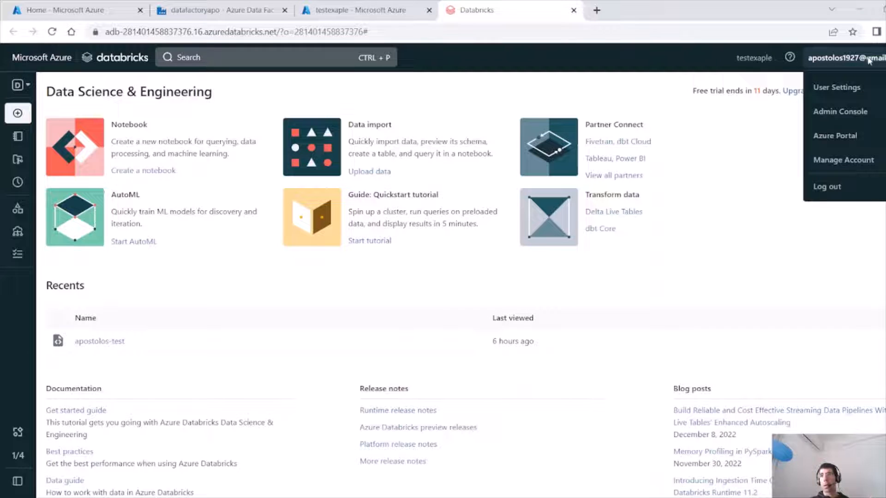
click(840, 89)
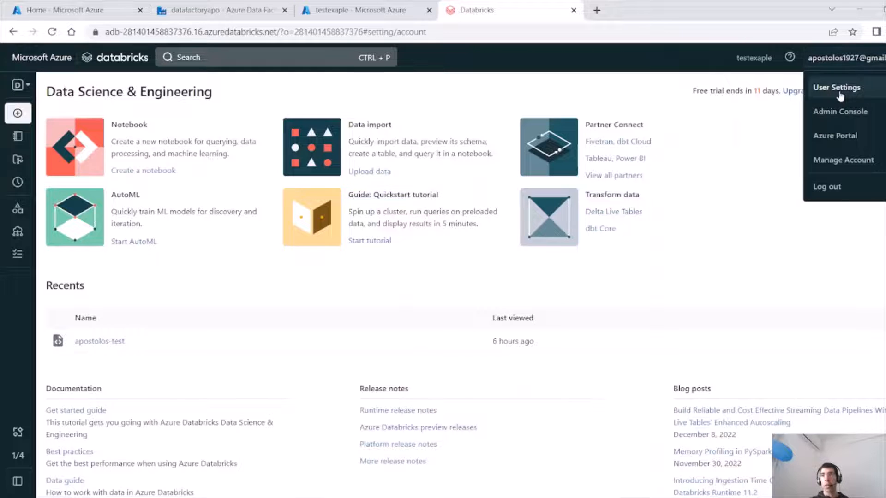
click(119, 168)
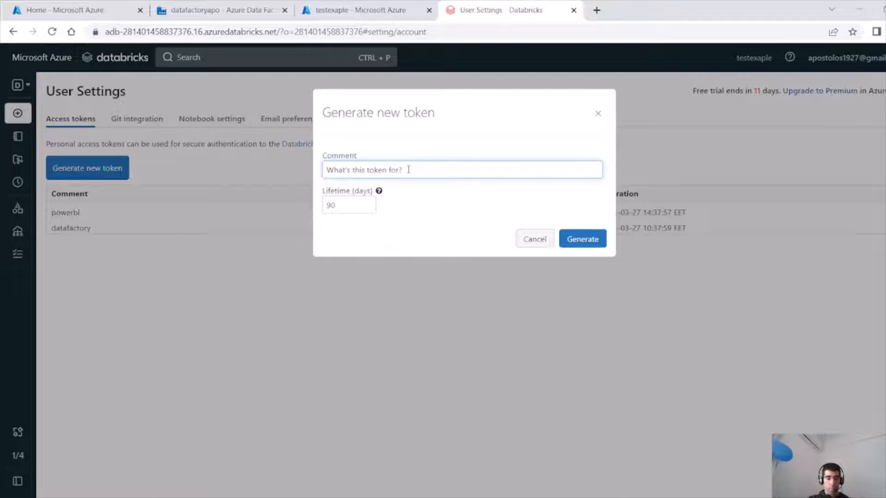
text(test)
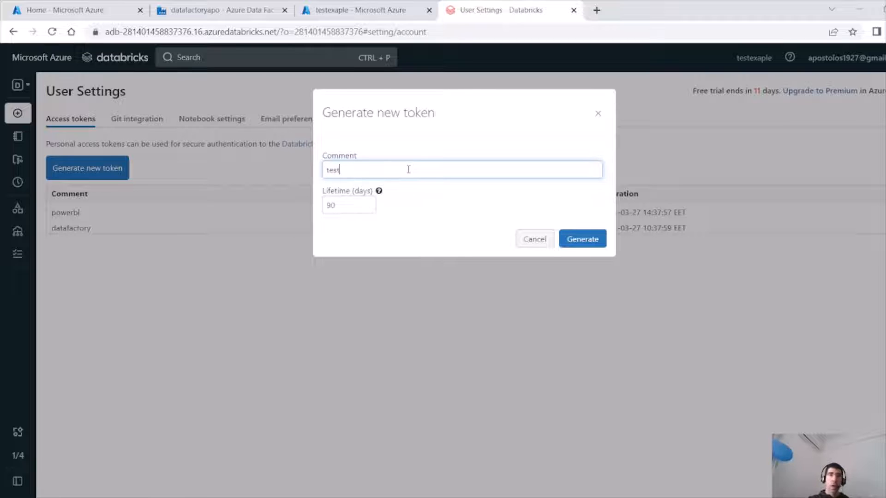
click(597, 241)
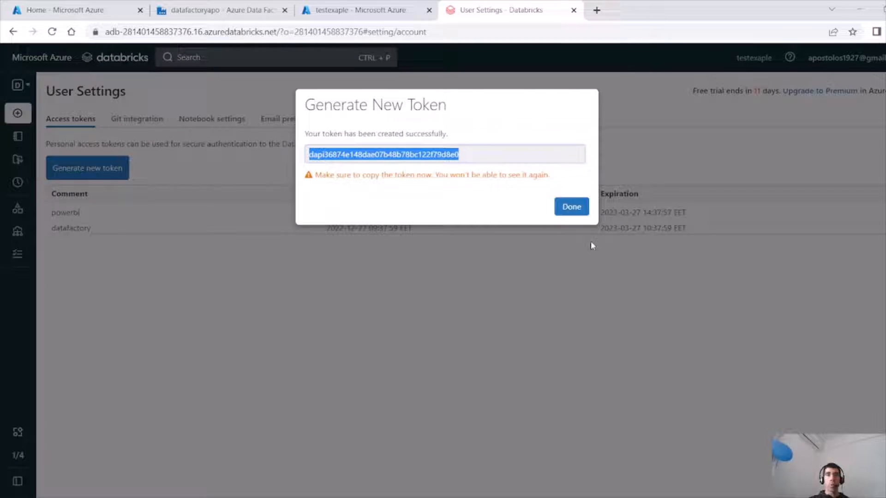
Copy the generated token and paste it into the linked service's Access token field.
click(454, 154)
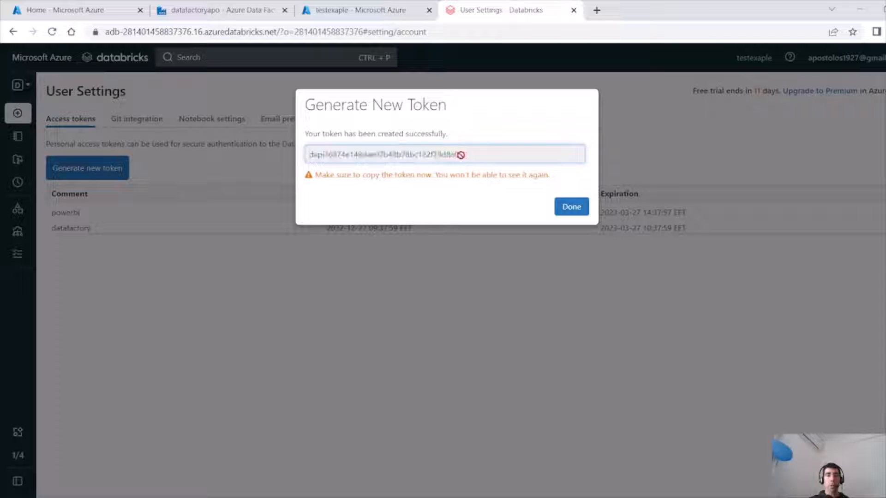
drag(460, 154, 304, 157)
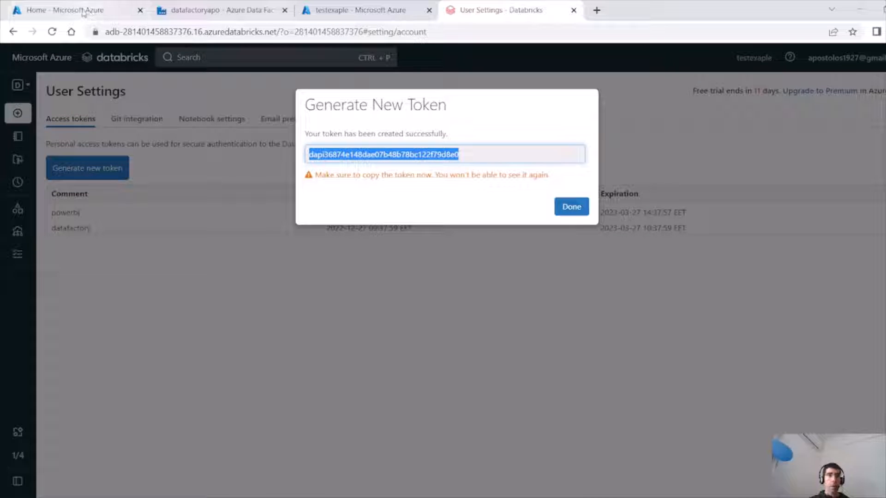
click(202, 11)
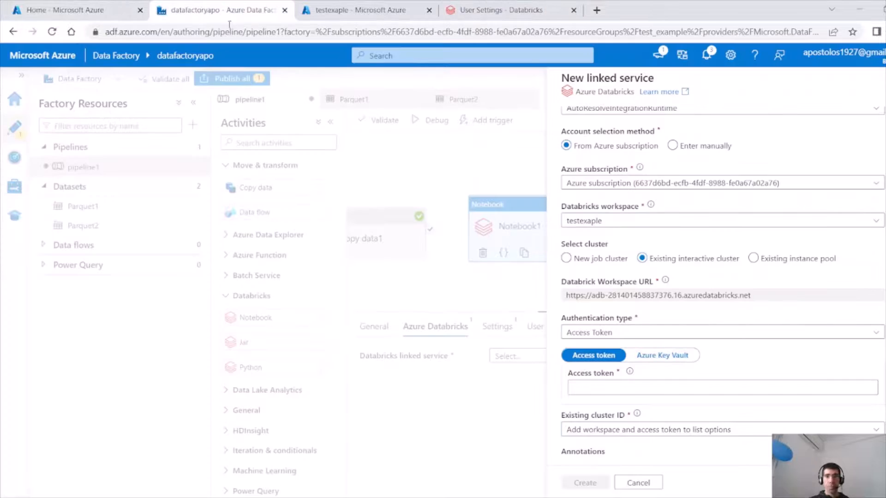
click(602, 388)
key(ctrl+v)
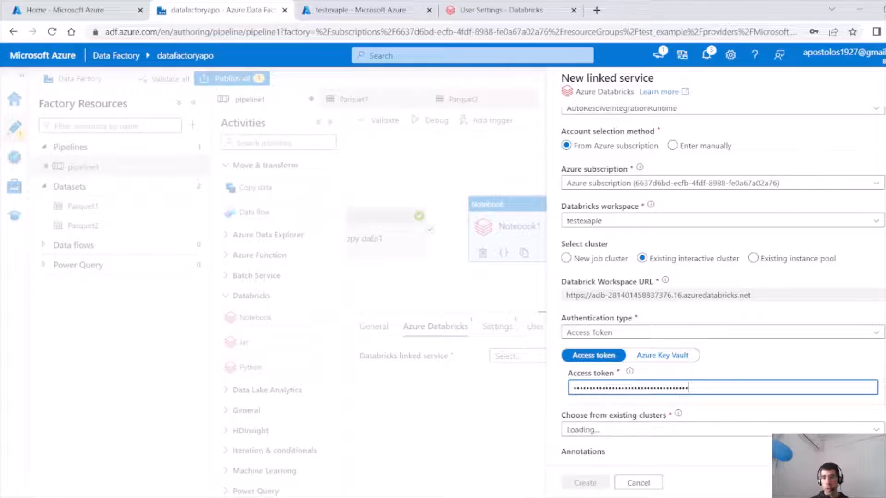
Choose the existing cluster for the linked service and create the Azure Databricks linked service.
click(831, 431)
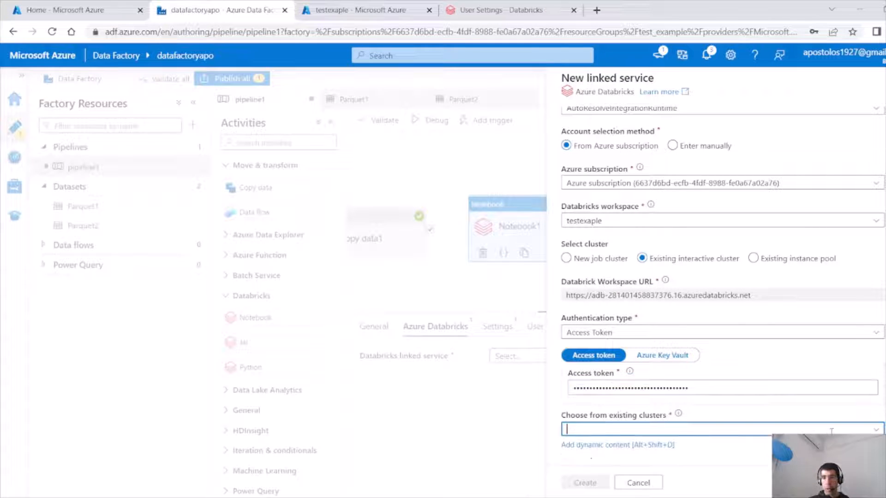
click(873, 431)
scroll(722, 282, down, 2)
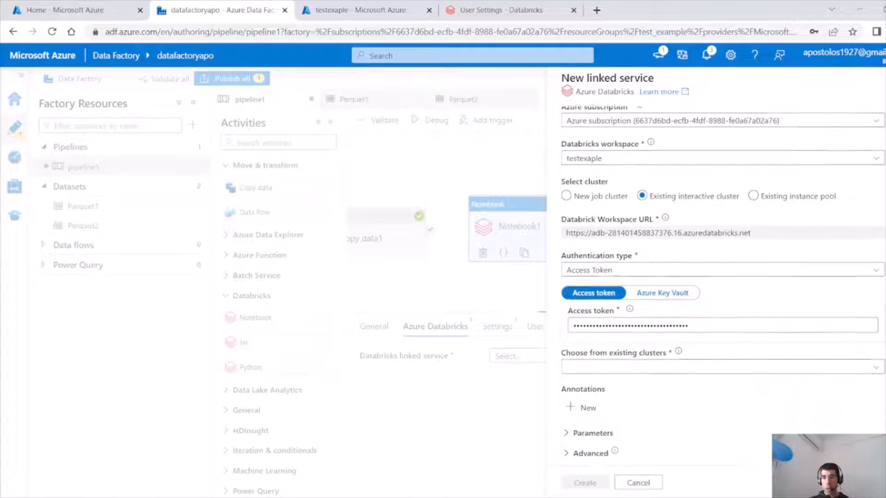
click(880, 360)
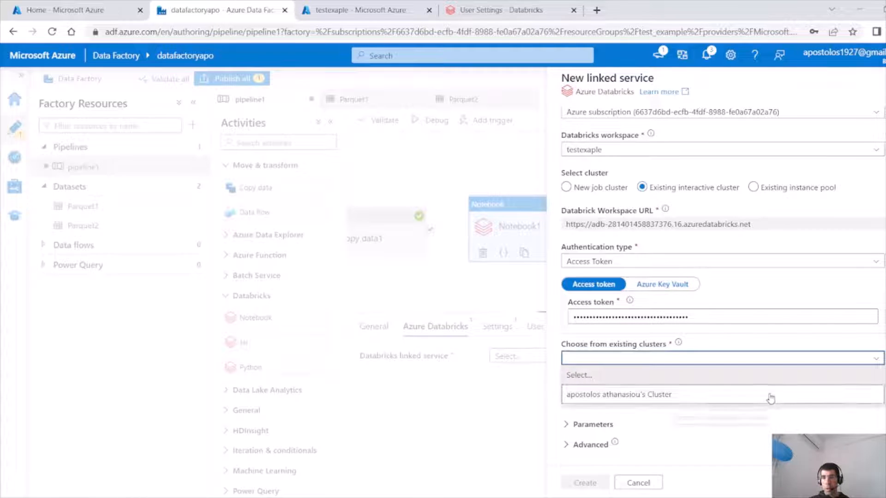
click(778, 393)
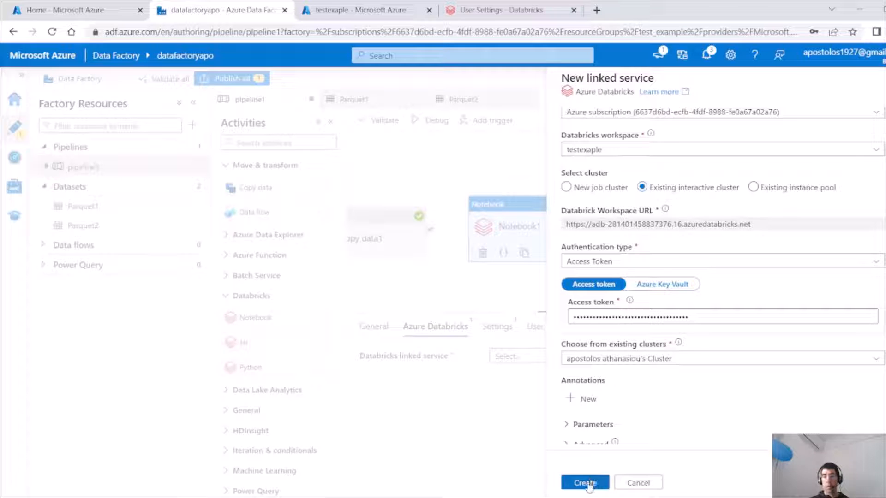
click(586, 483)
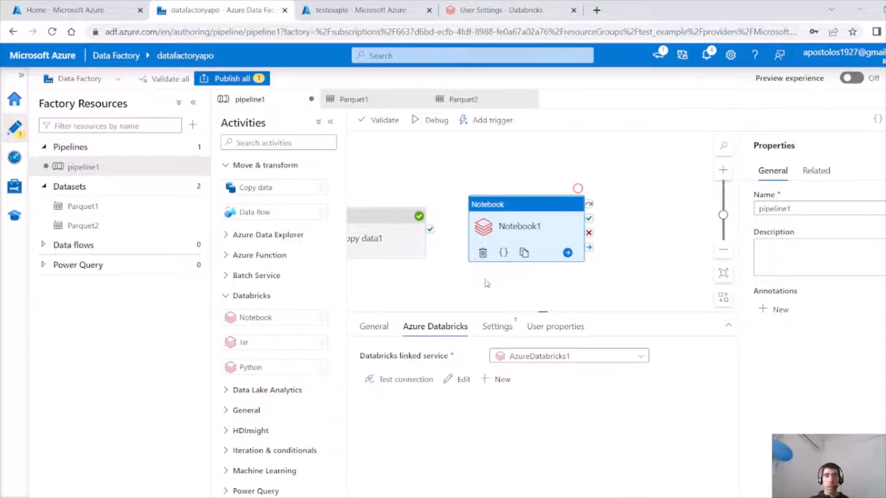
Open the Notebook activity's settings to see the notebook path, and close the generated-token dialog in Databricks.
click(496, 327)
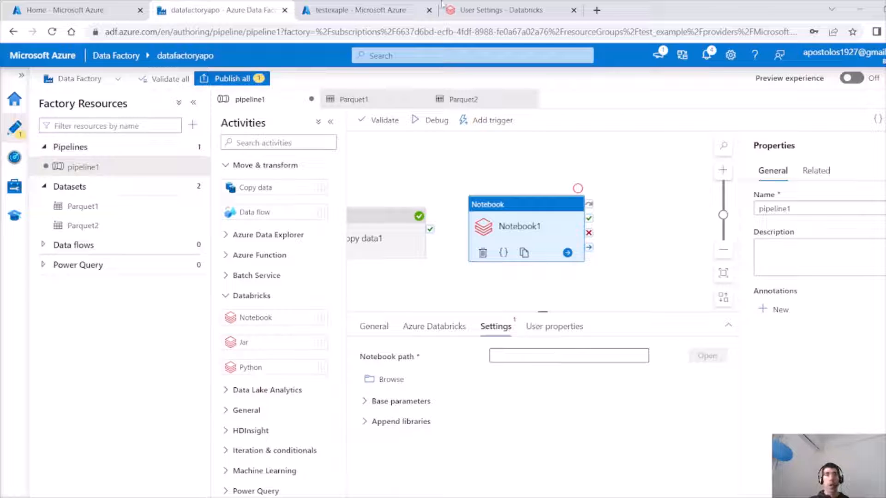
click(467, 13)
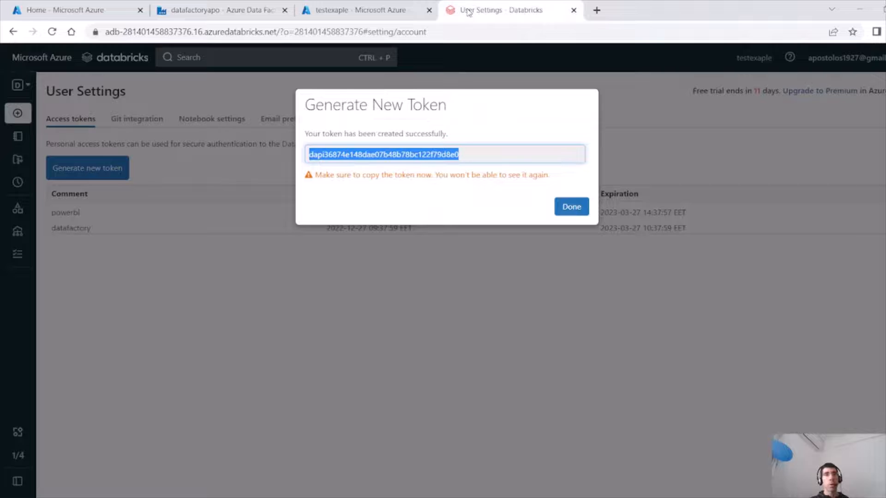
click(571, 207)
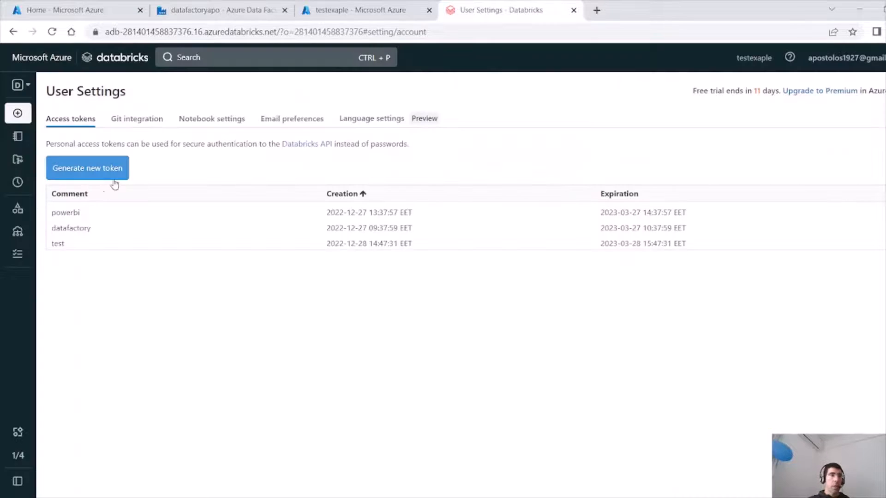
Create a new Python notebook named EDW in your user folder of the Databricks workspace, attached to the existing cluster.
click(20, 143)
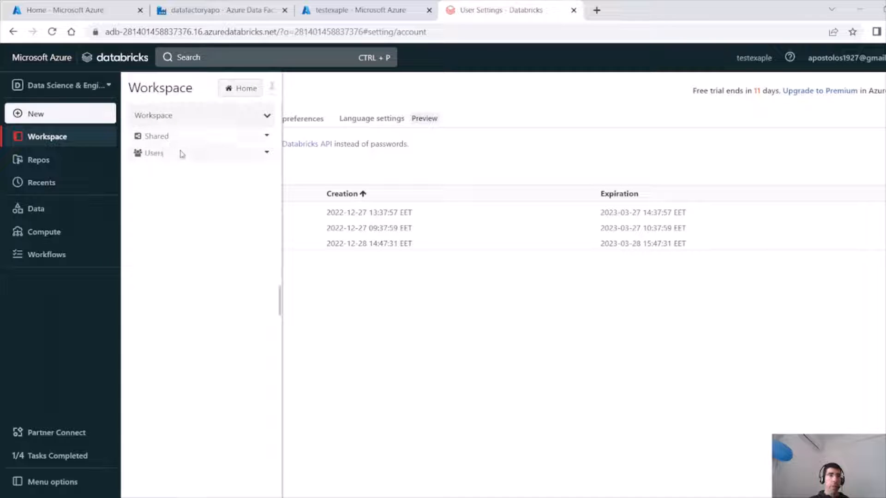
click(181, 153)
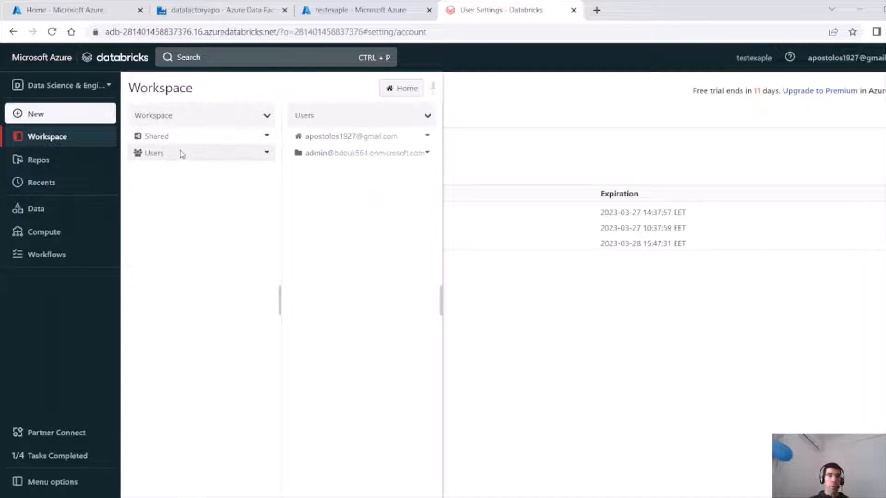
click(377, 143)
right_click(374, 187)
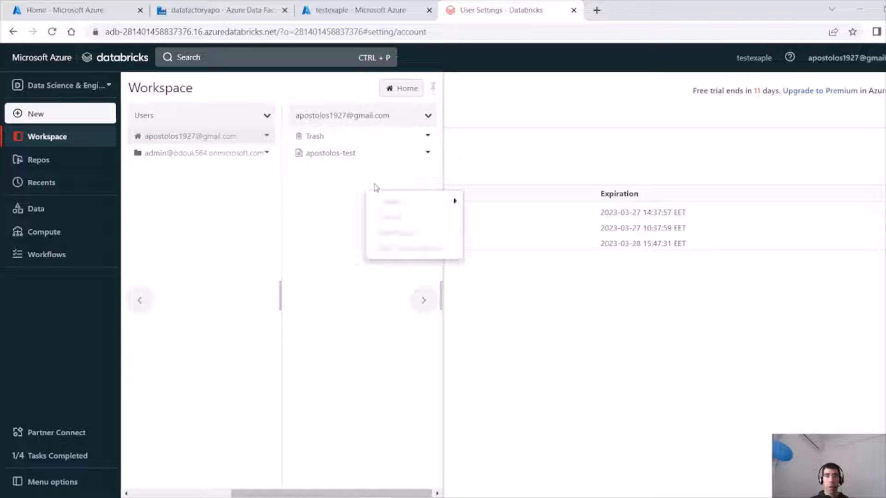
mouse_move(407, 199)
click(479, 202)
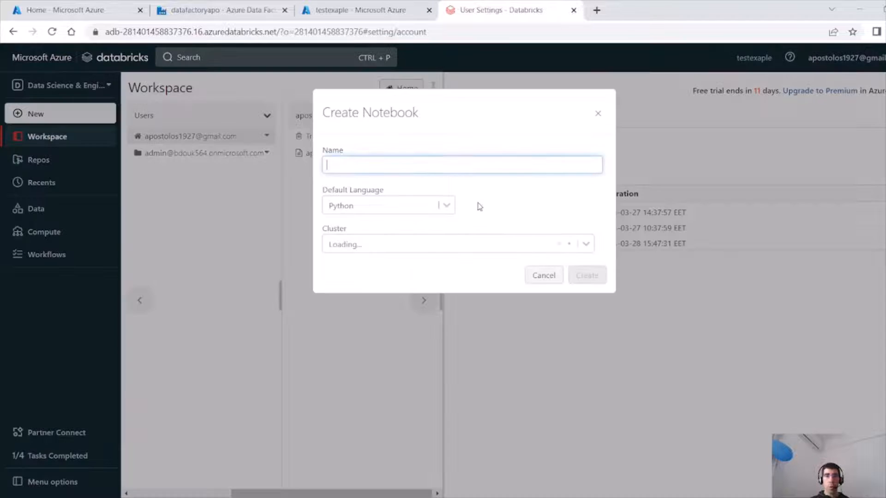
text(EDW)
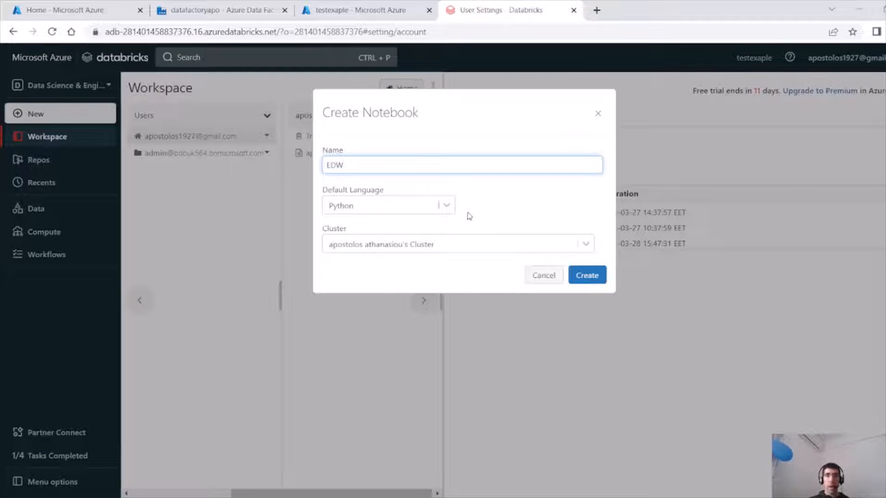
click(597, 276)
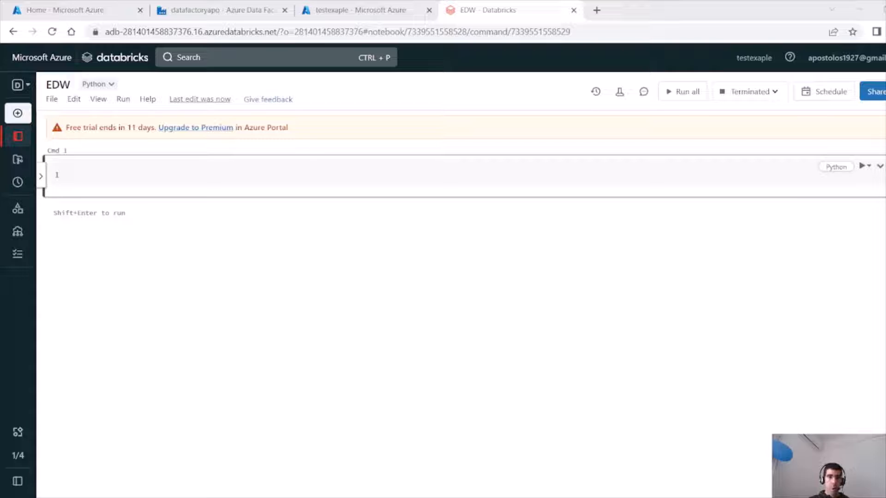
Paste the code mounting the test2 and test3 storage containers into the notebook's first cell.
click(315, 177)
key(ctrl+v)
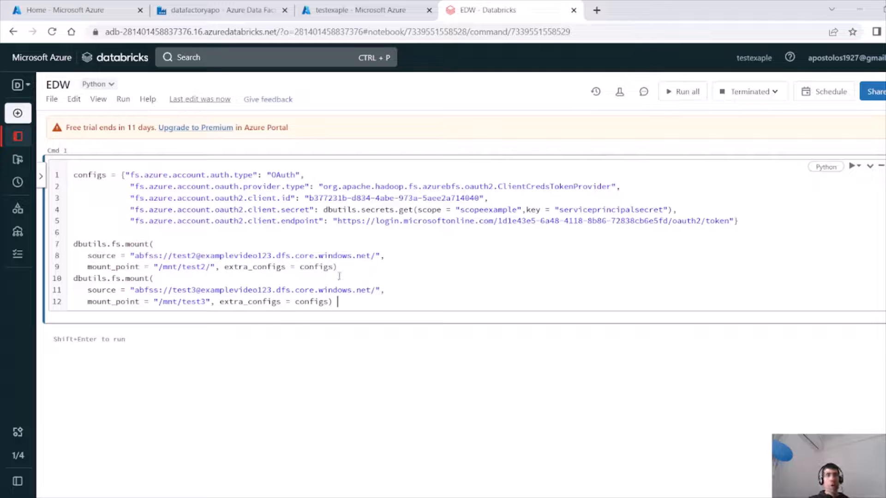
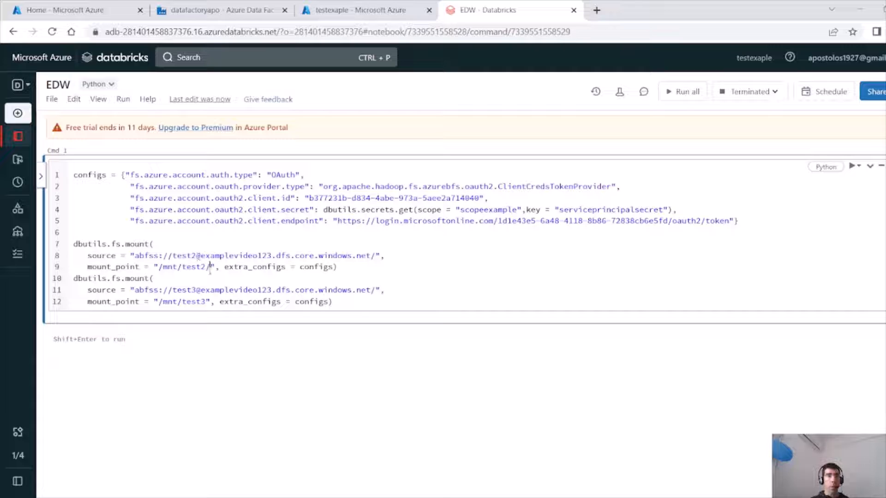
Run the mounting cell, starting and attaching the terminated cluster to execute it.
drag(210, 267, 183, 271)
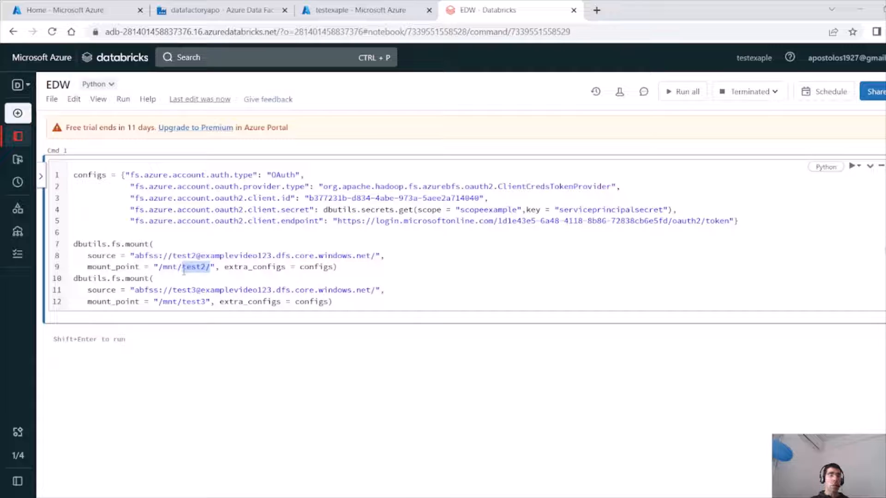
drag(208, 302, 183, 303)
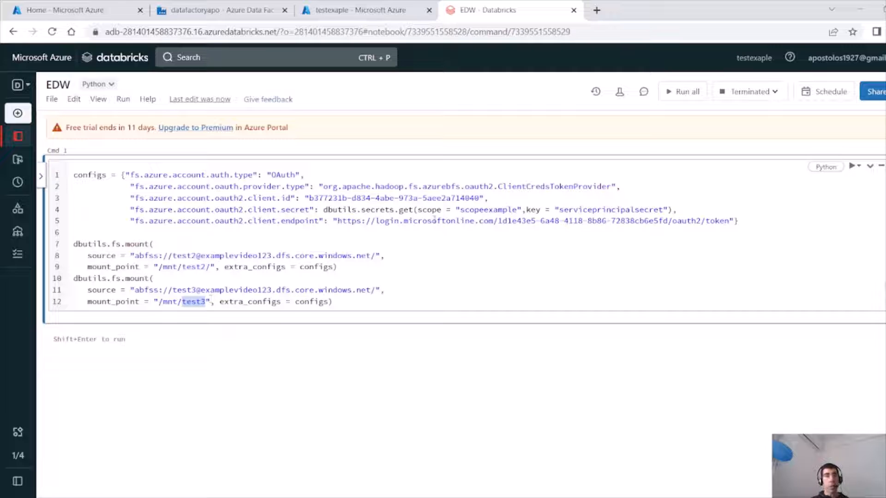
click(413, 241)
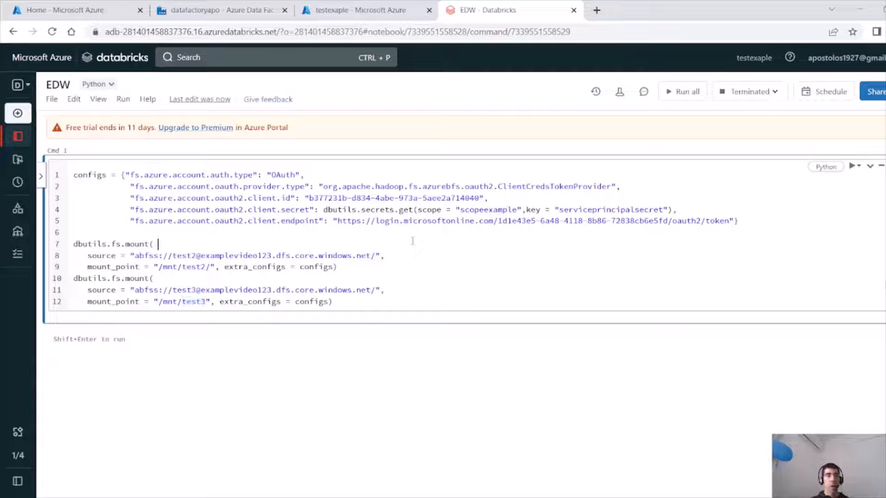
click(851, 169)
click(851, 185)
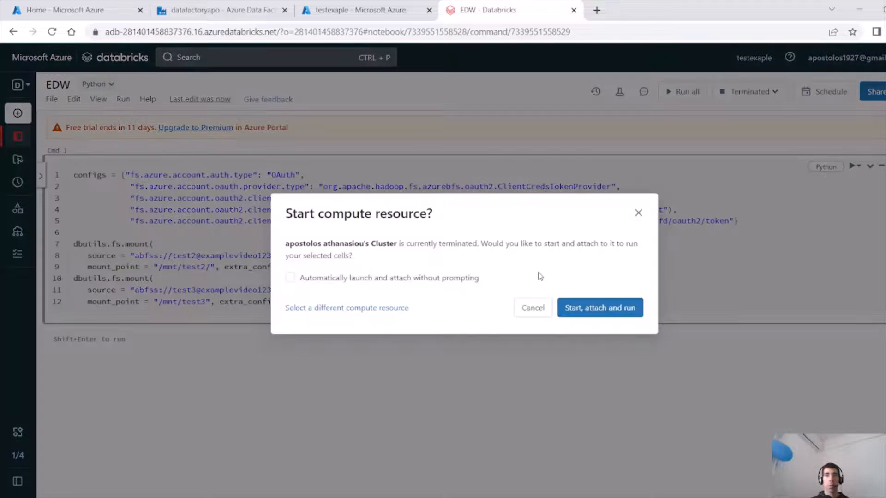
click(612, 309)
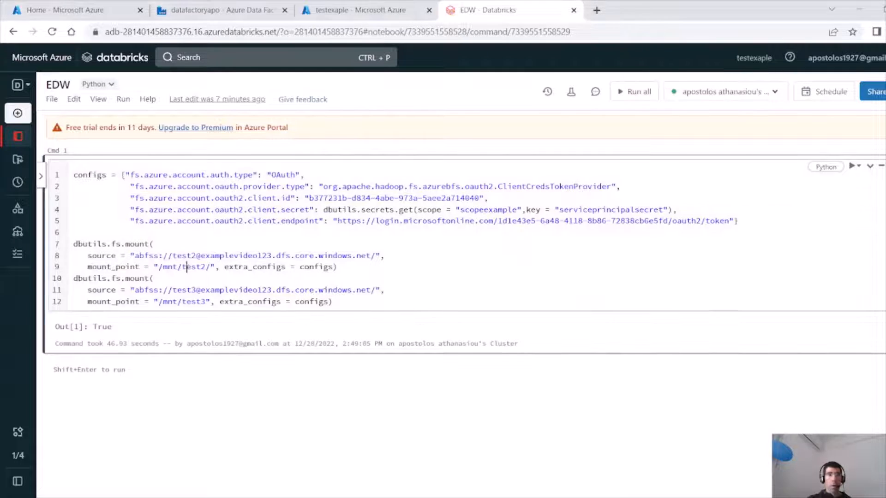
Review the mount points and mount commands in the first cell.
click(187, 267)
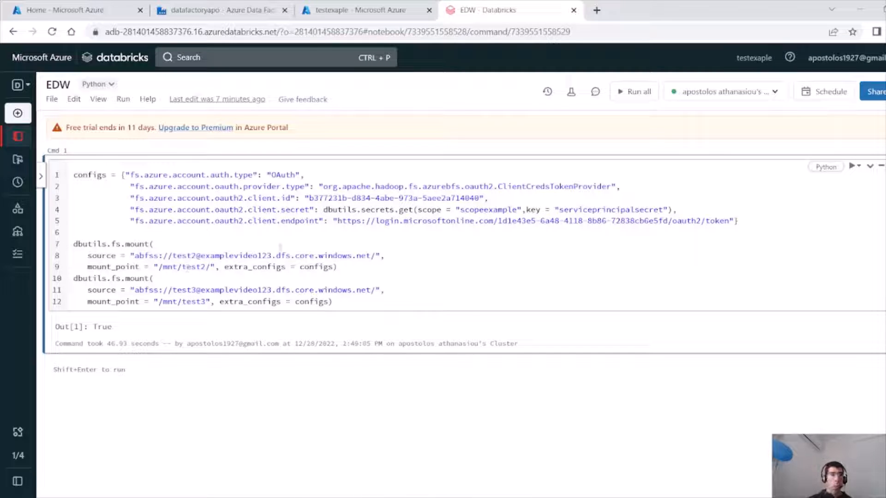
drag(347, 306, 42, 249)
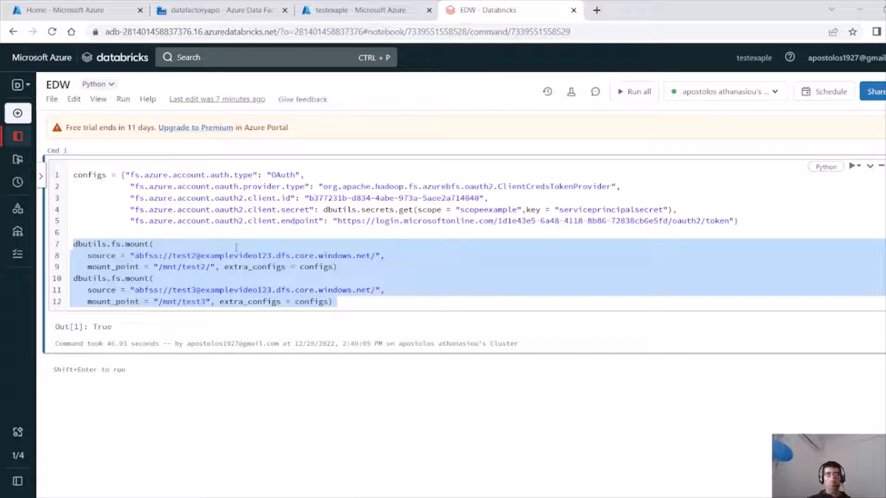
click(209, 267)
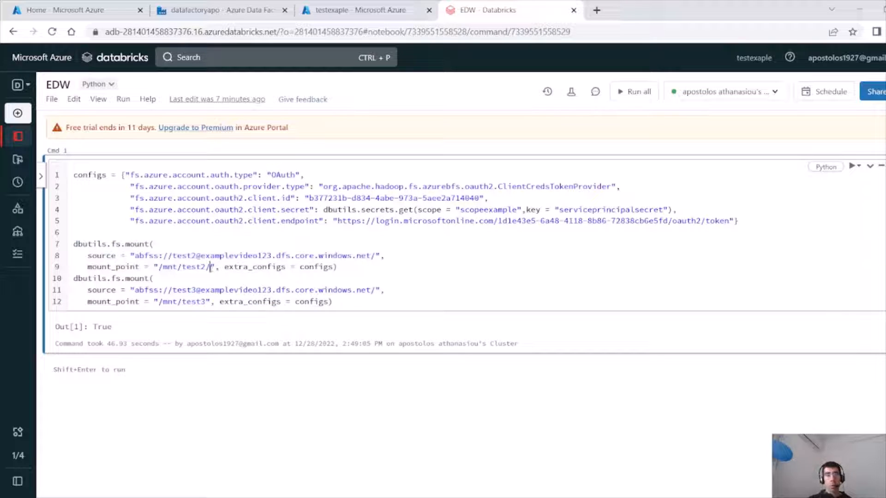
drag(210, 266, 181, 268)
drag(206, 302, 183, 302)
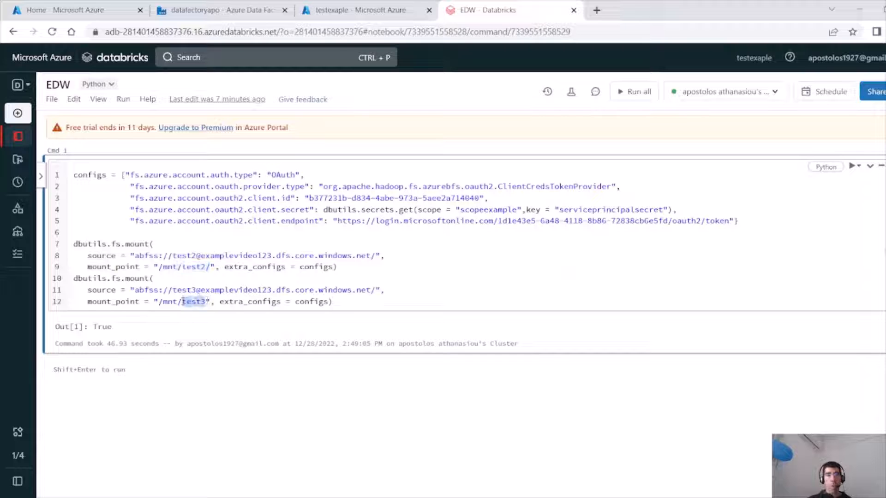
click(582, 497)
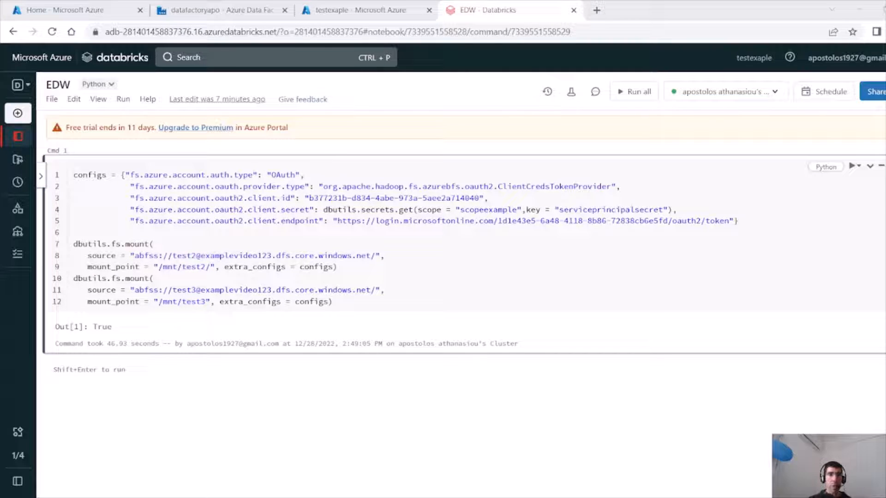
key(alt+Tab)
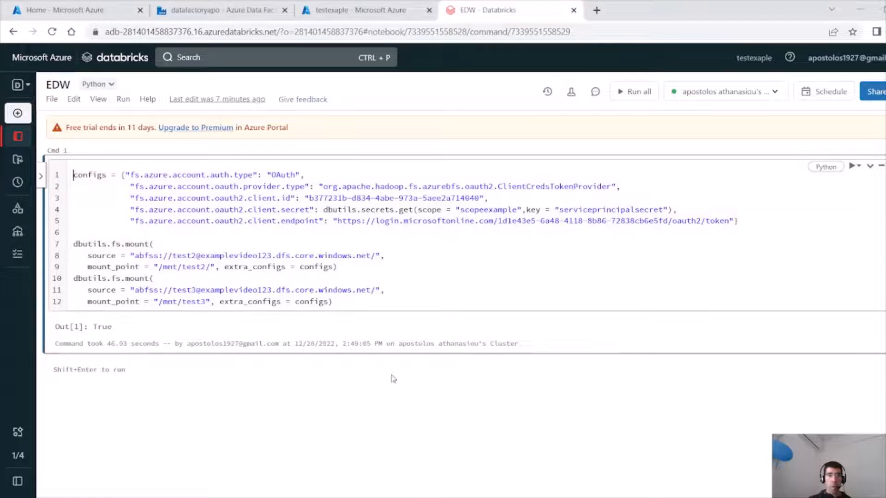
Add a second cell reading the Parquet data from /mnt/test2/sellers into df, append df.show(), and run it.
click(485, 361)
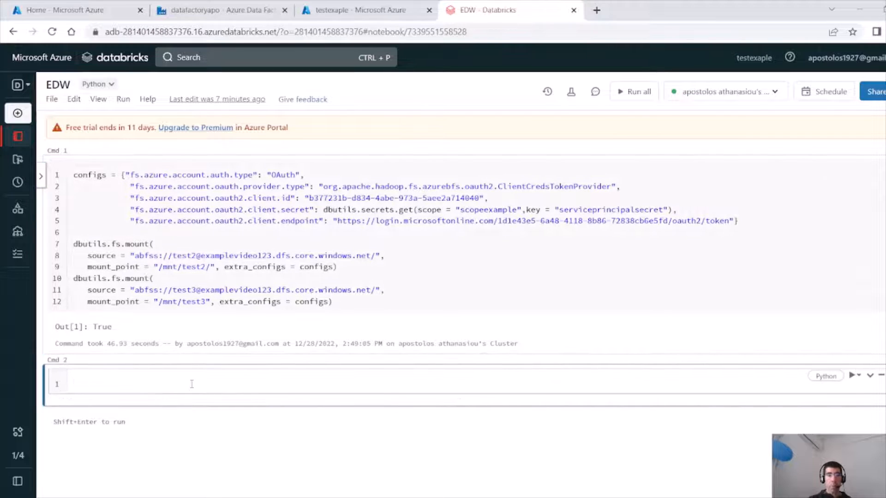
text(df = spark.read.parquet("/mnt/test2/sellers"))
key(Return)
text(df.show())
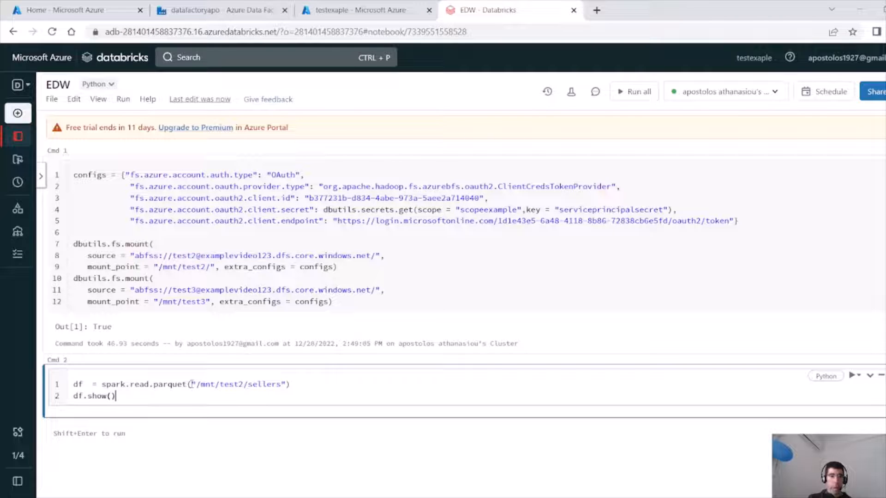
key(shift+Return)
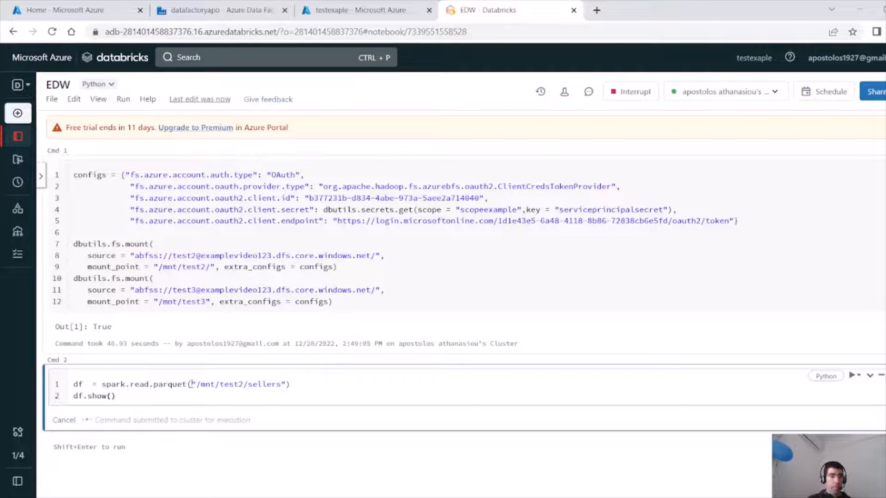
Examine the read path and the sellers DataFrame output of the second cell.
click(120, 384)
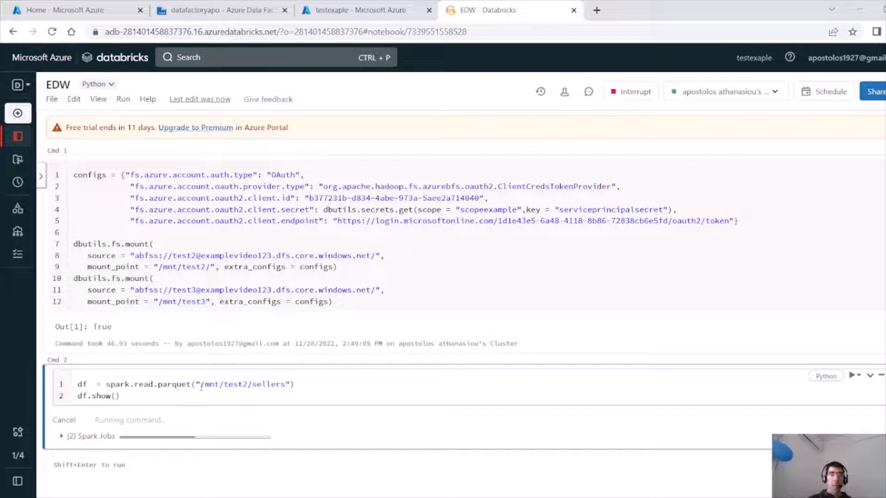
drag(201, 384, 253, 385)
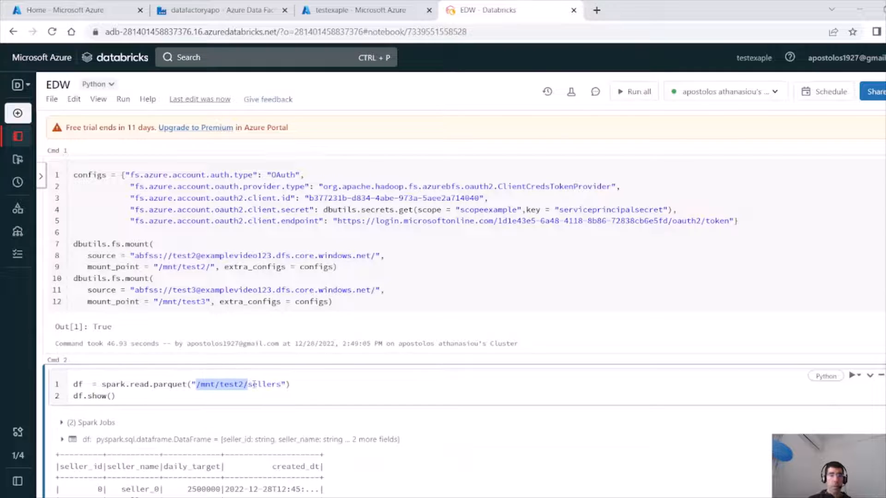
drag(282, 383, 249, 384)
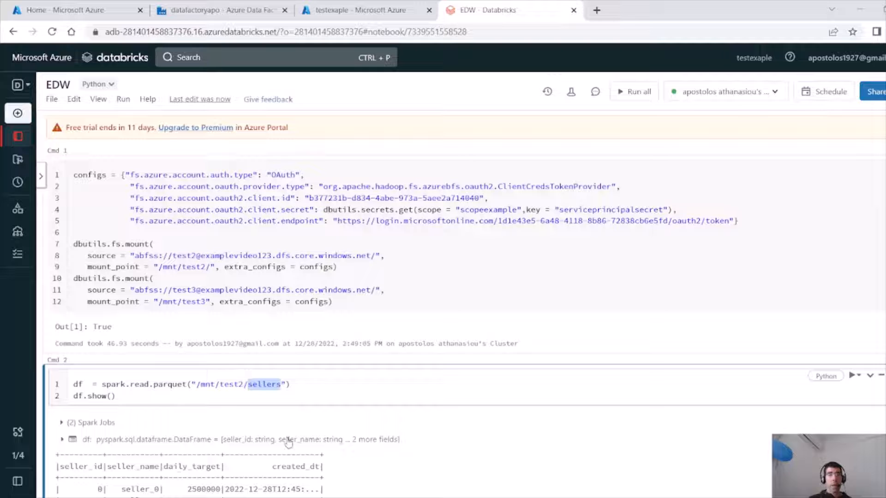
scroll(461, 277, down, 4)
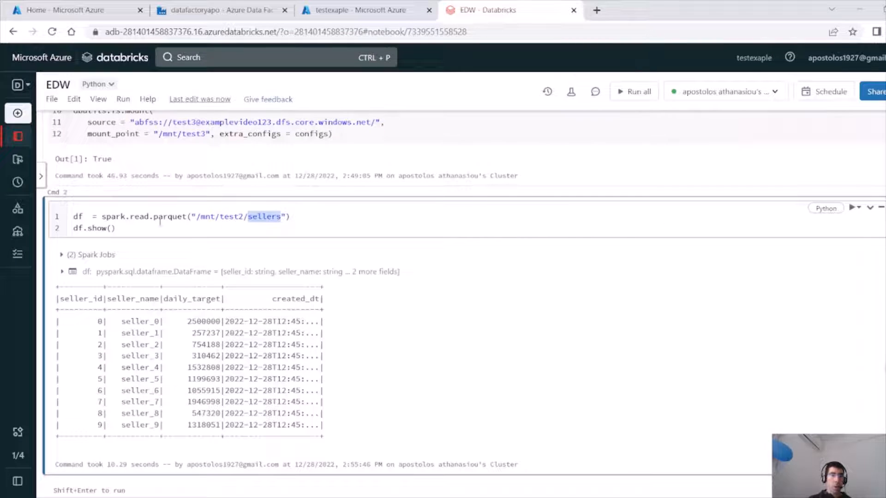
drag(272, 299, 321, 299)
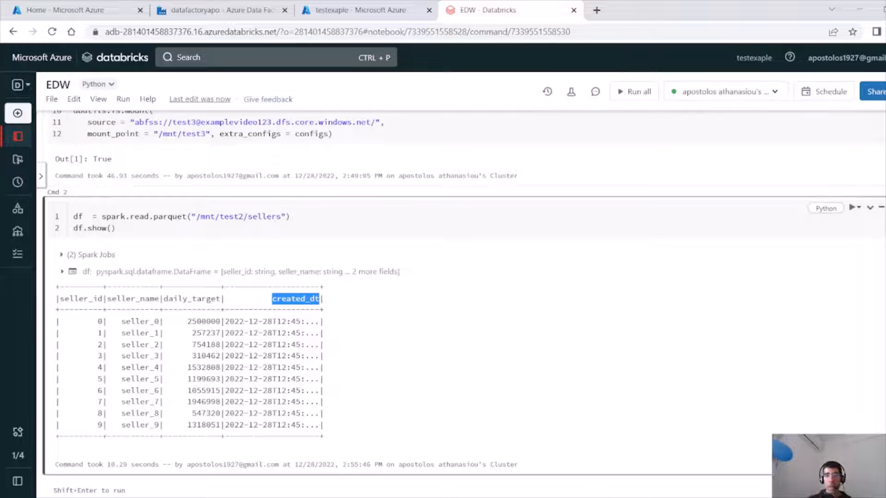
click(584, 497)
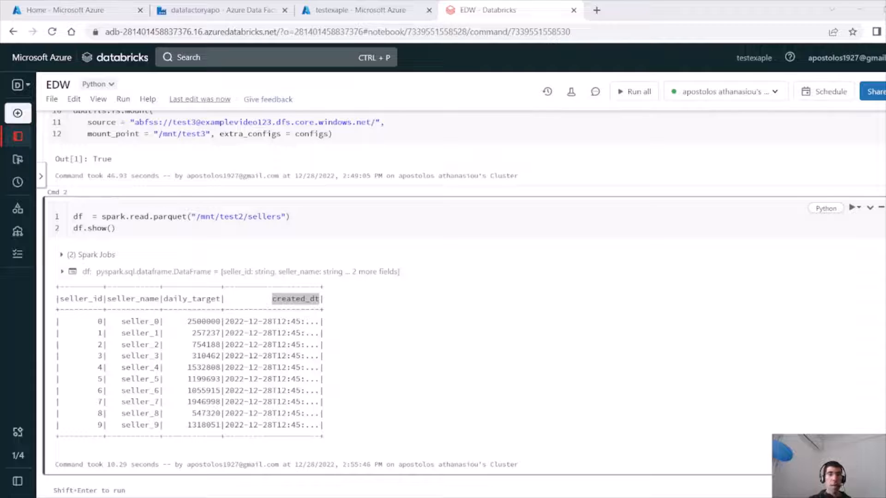
key(alt+Tab)
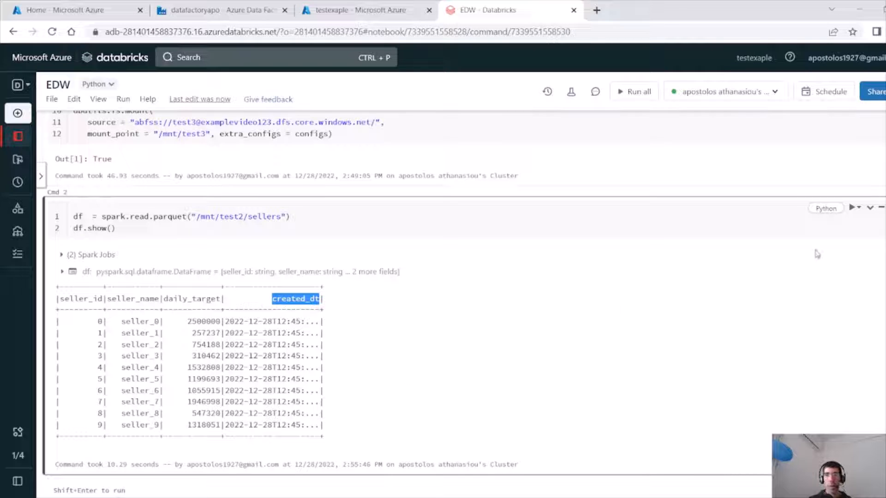
scroll(462, 299, down, 4)
scroll(461, 300, up, 2)
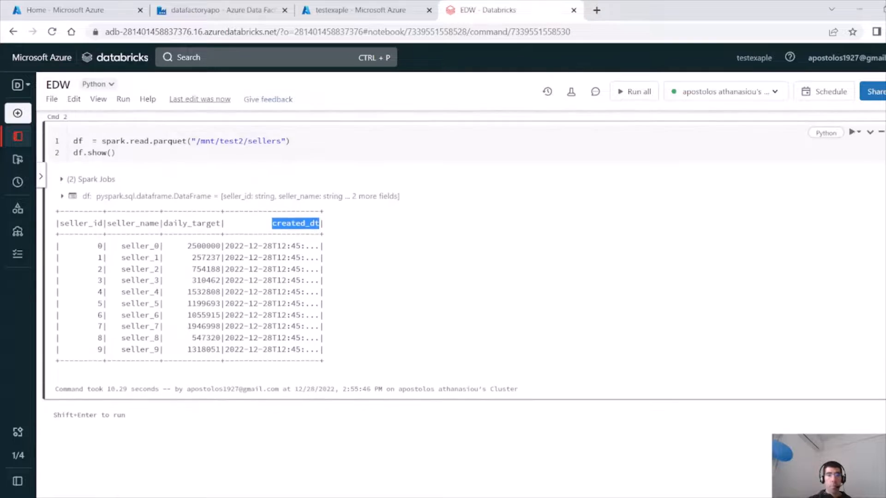
scroll(461, 300, down, 1)
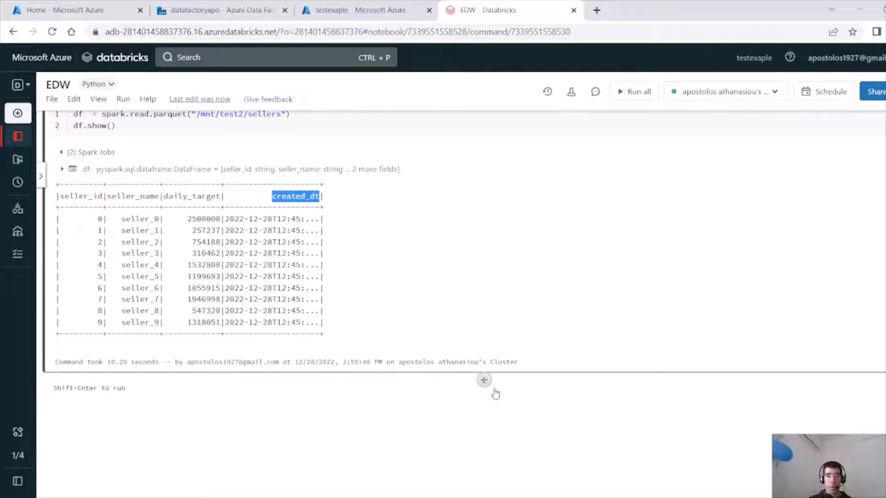
key(alt+Tab)
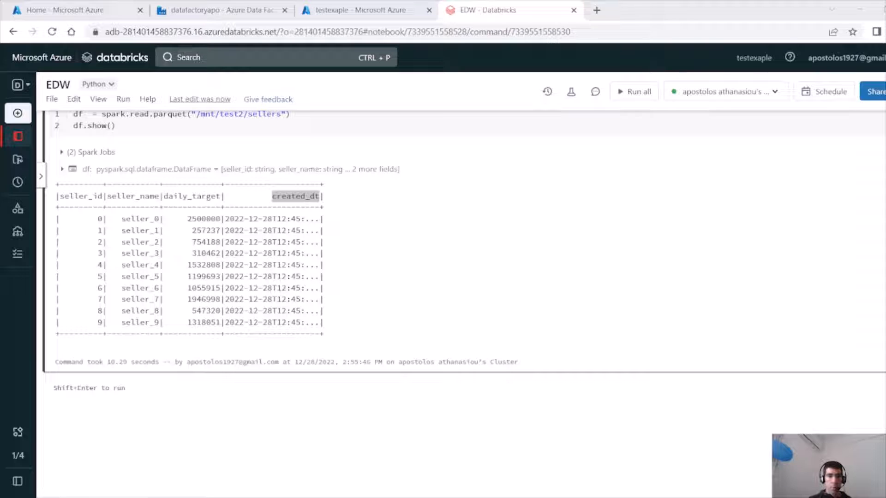
Add a third cell assigning dbutils.widgets.get('hash_column') to a hash_column variable.
key(alt+Tab)
click(483, 379)
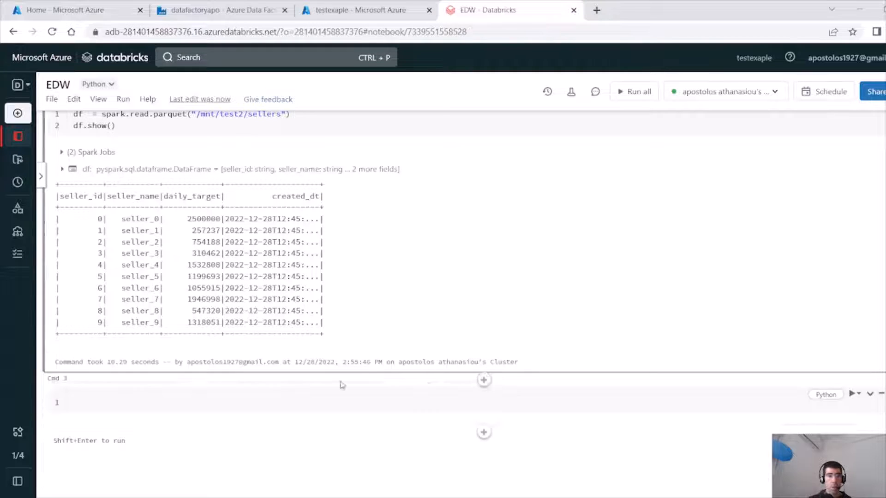
text(hash_column = dbutils.widgets.get('hash_column'))
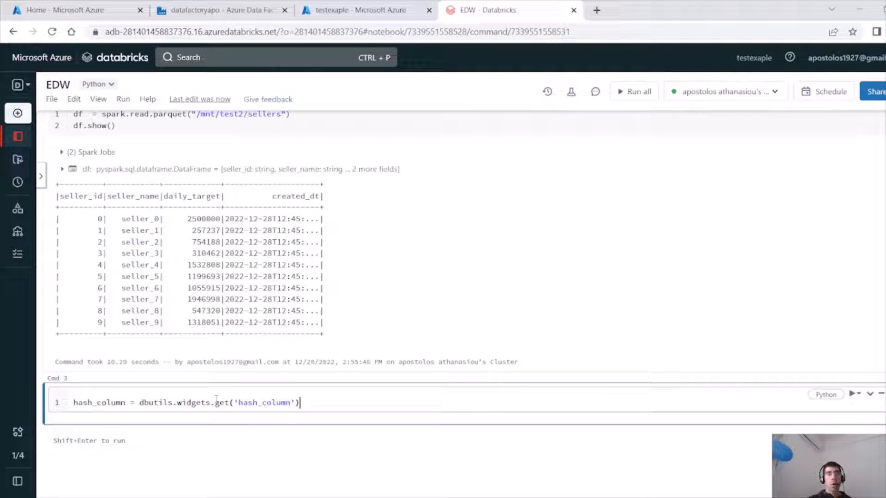
double_click(240, 402)
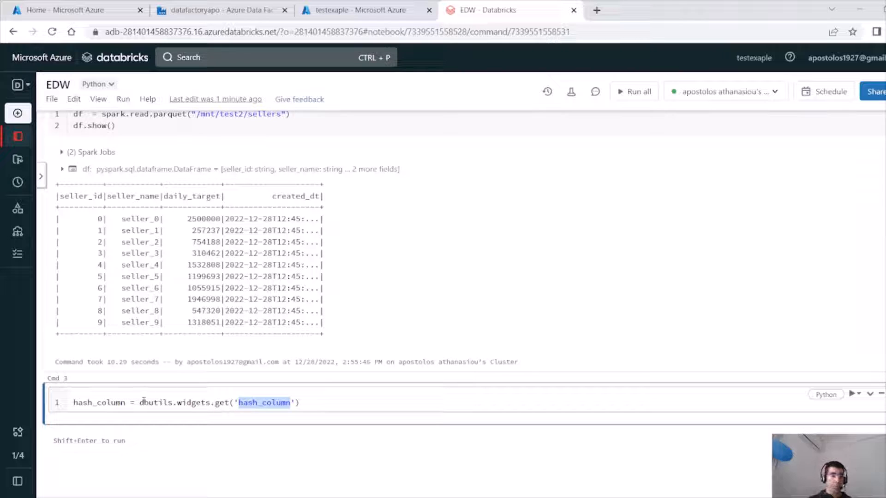
drag(139, 403, 175, 402)
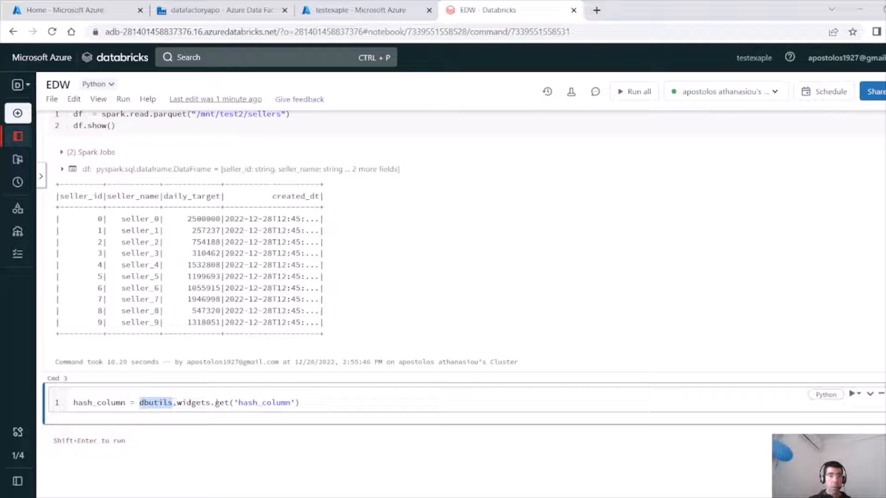
drag(217, 403, 313, 403)
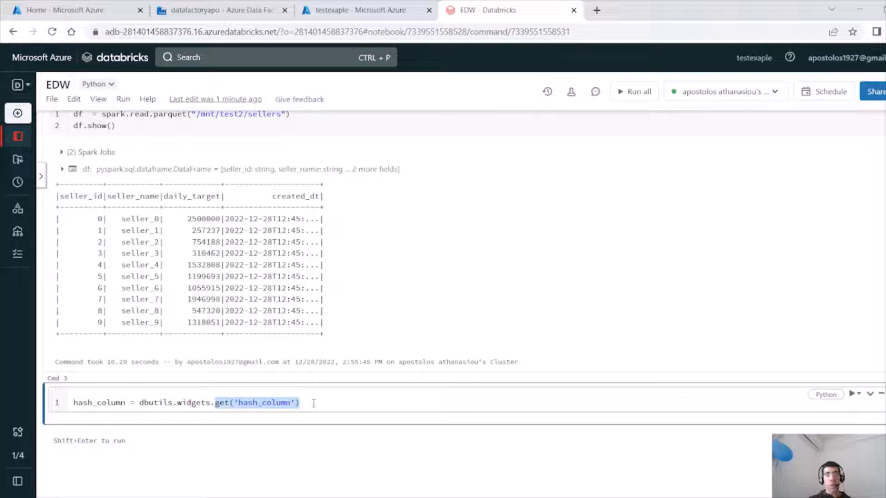
double_click(279, 403)
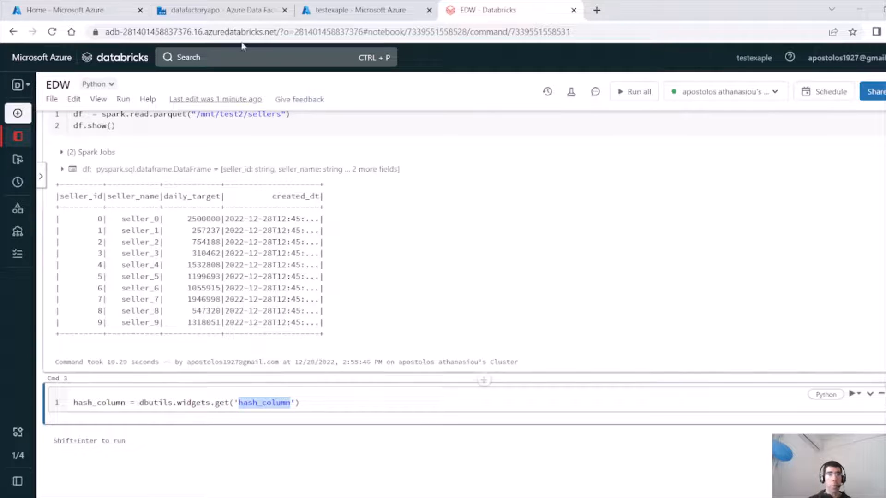
Switch to the Data Factory pipeline and review the Copy data activity's mapping and sink settings.
click(221, 10)
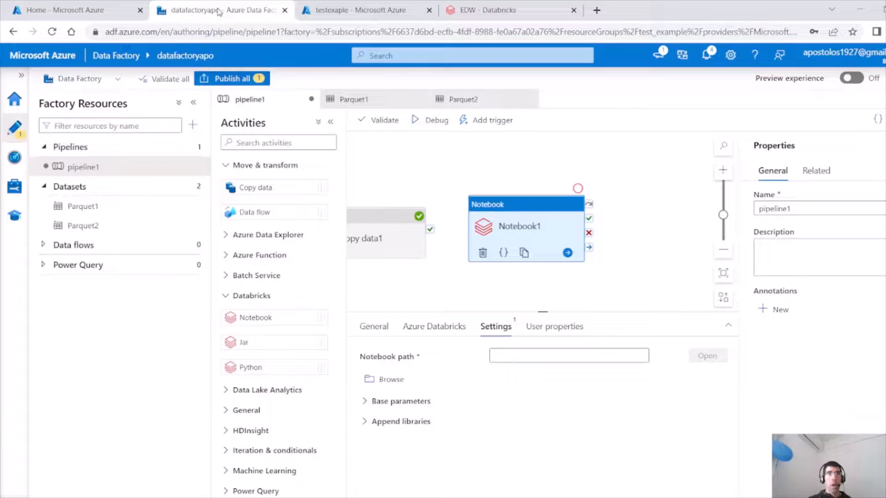
click(395, 218)
click(471, 333)
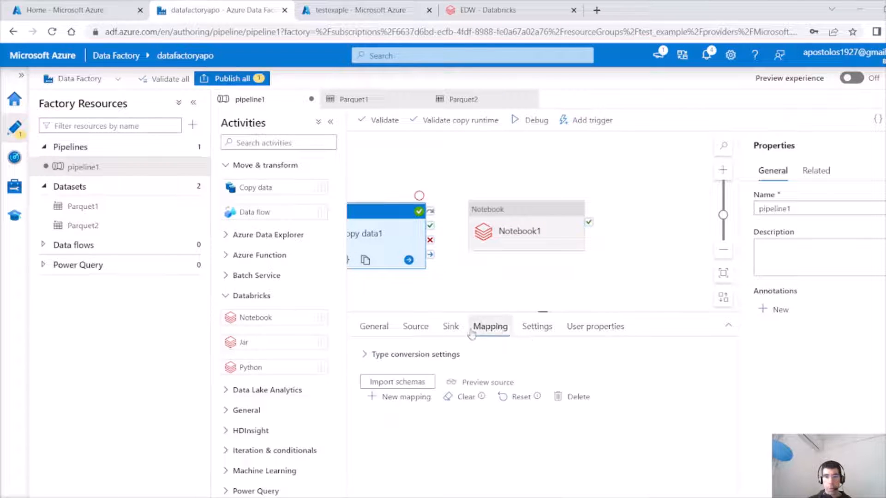
click(451, 327)
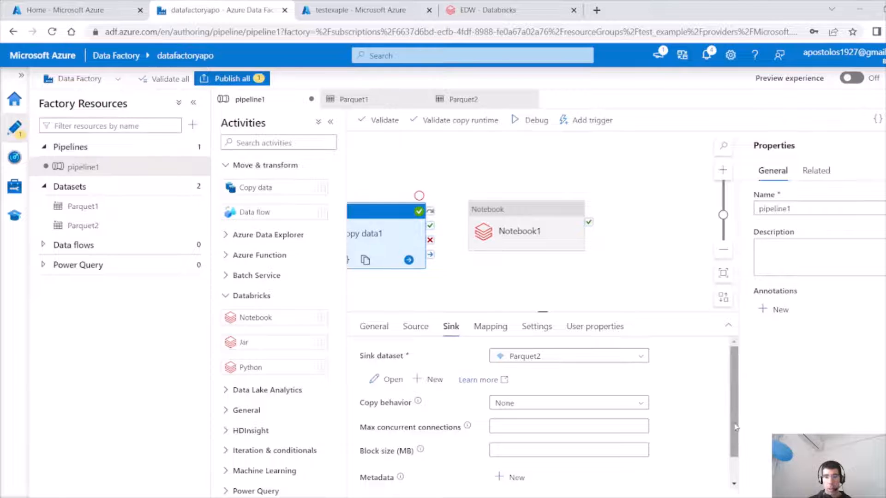
scroll(735, 426, down, 1)
Set Notebook1's notebook path by browsing to the EDW notebook in the user's workspace folder.
click(520, 211)
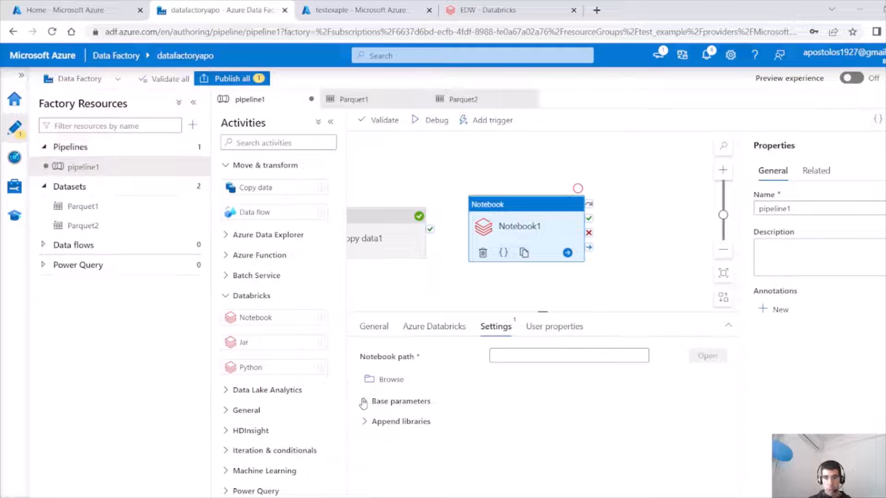
click(643, 359)
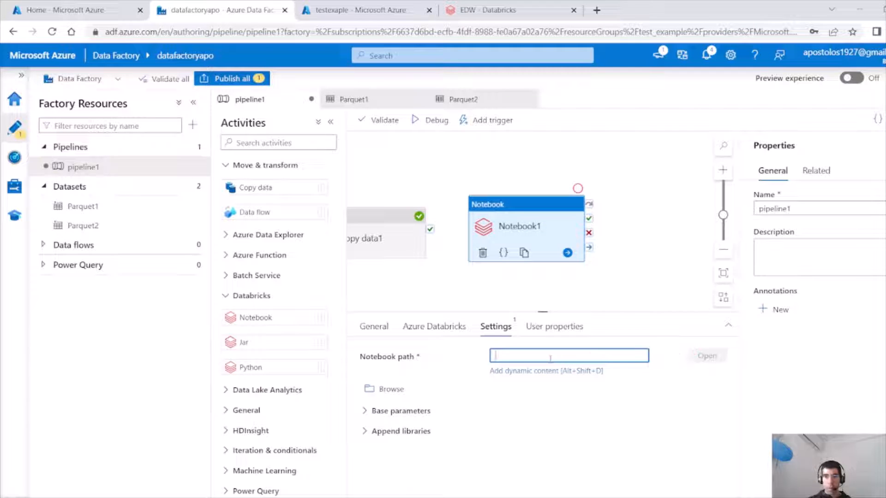
click(392, 389)
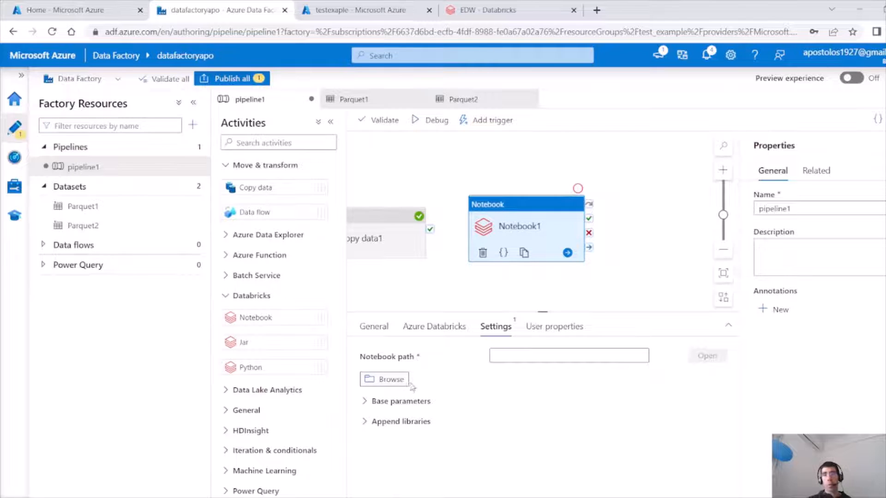
click(408, 383)
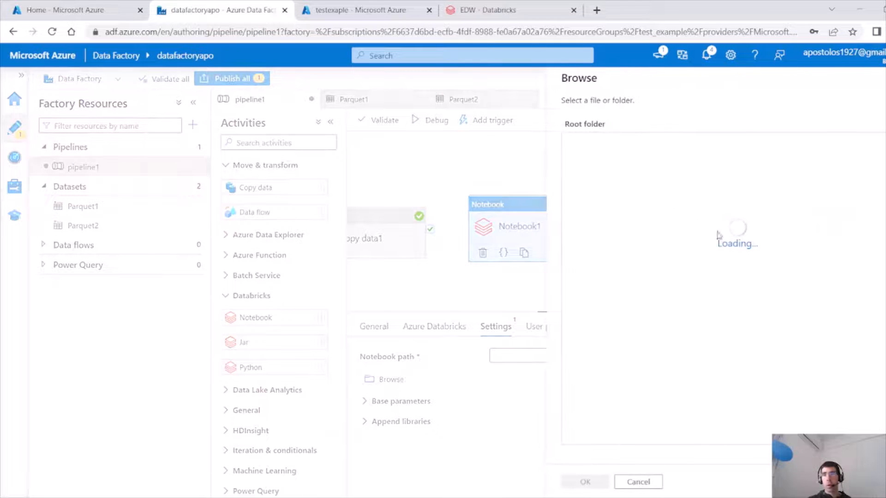
click(591, 187)
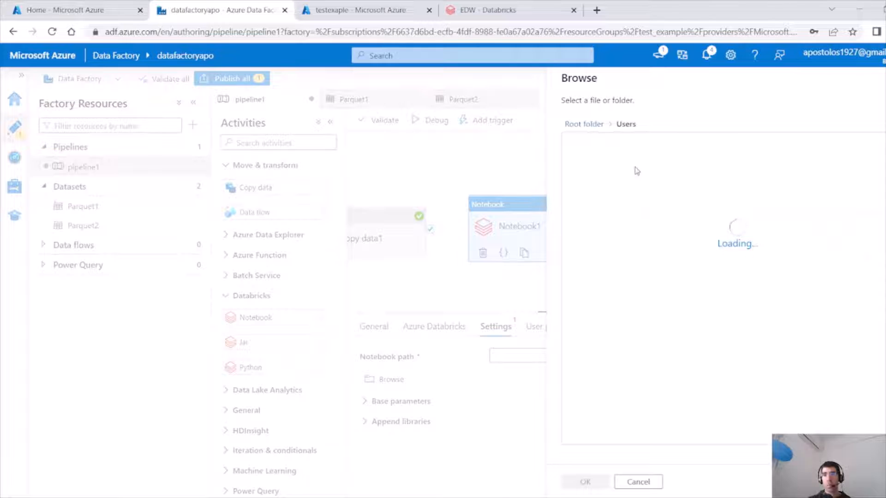
click(620, 165)
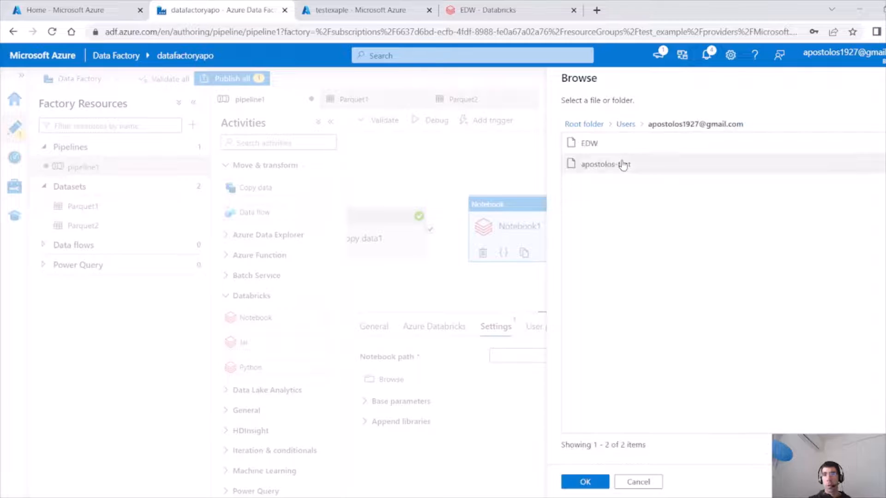
click(589, 144)
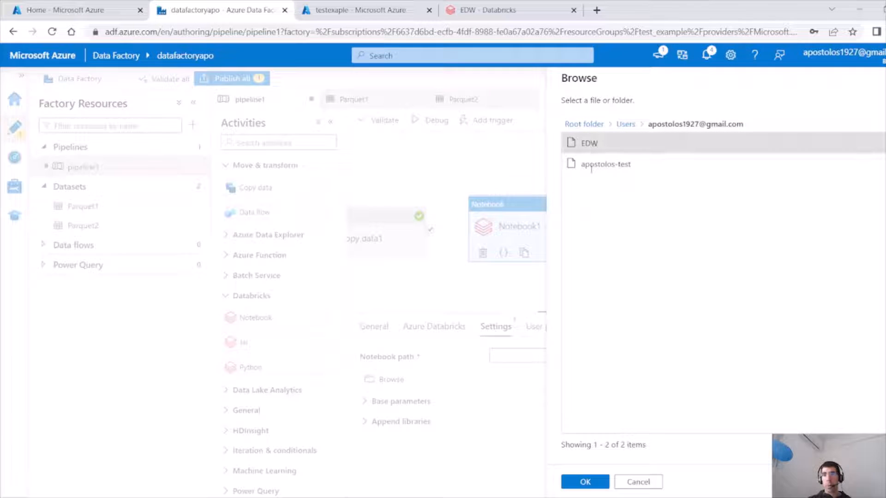
click(574, 481)
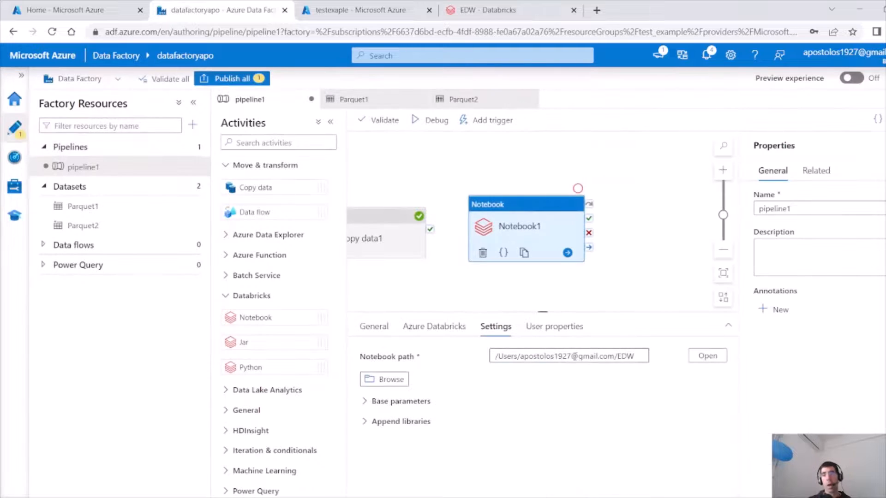
Add a base parameter named hash_column with the value seller_id to the Notebook activity.
click(367, 400)
click(380, 426)
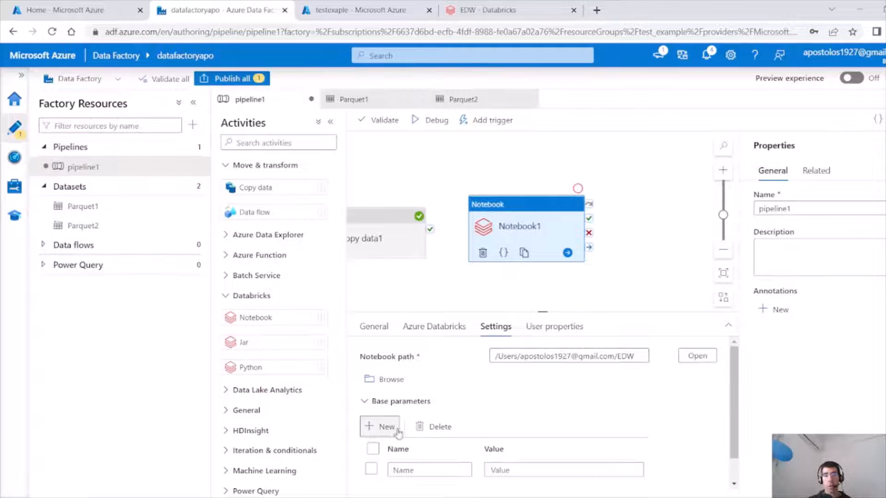
click(433, 468)
text(hash_column)
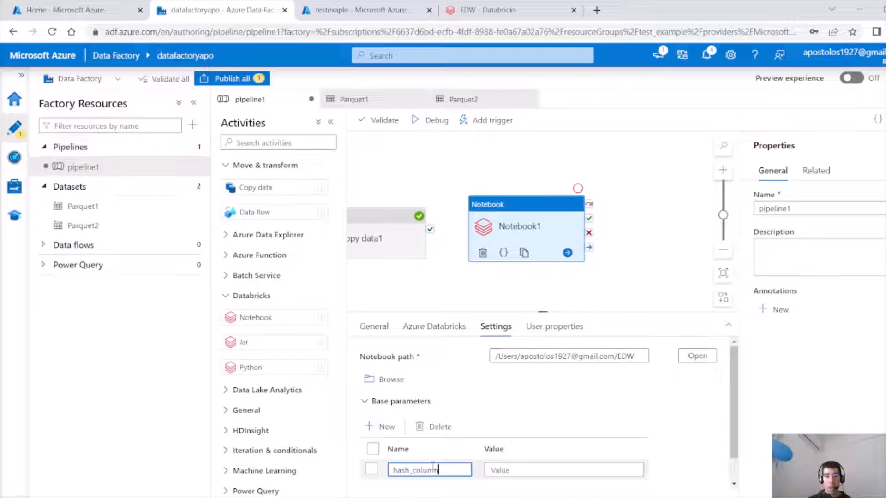
click(516, 469)
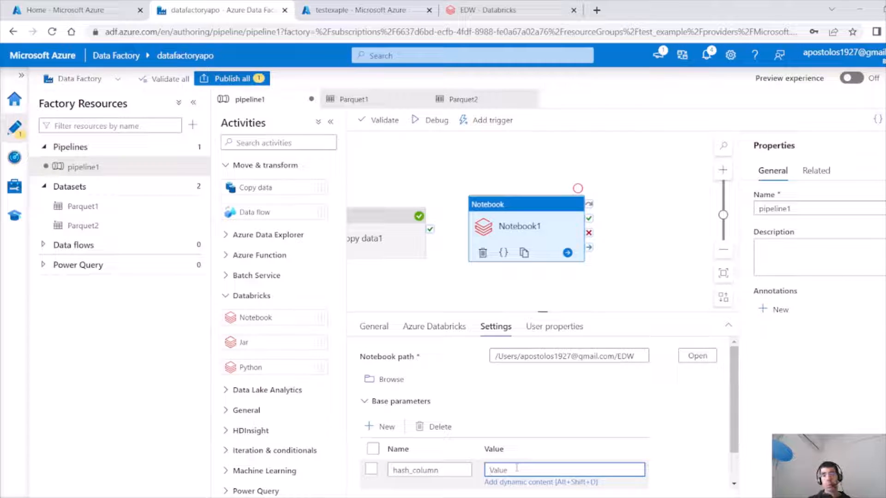
drag(456, 471, 358, 474)
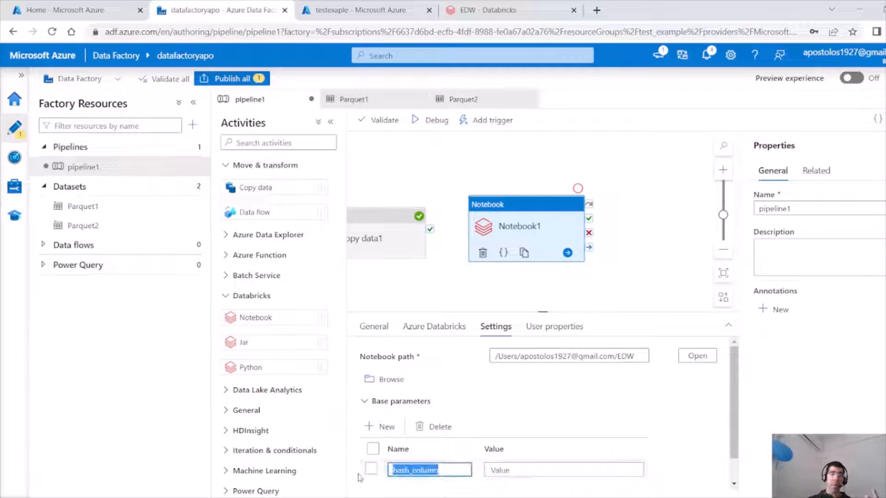
drag(734, 419, 734, 446)
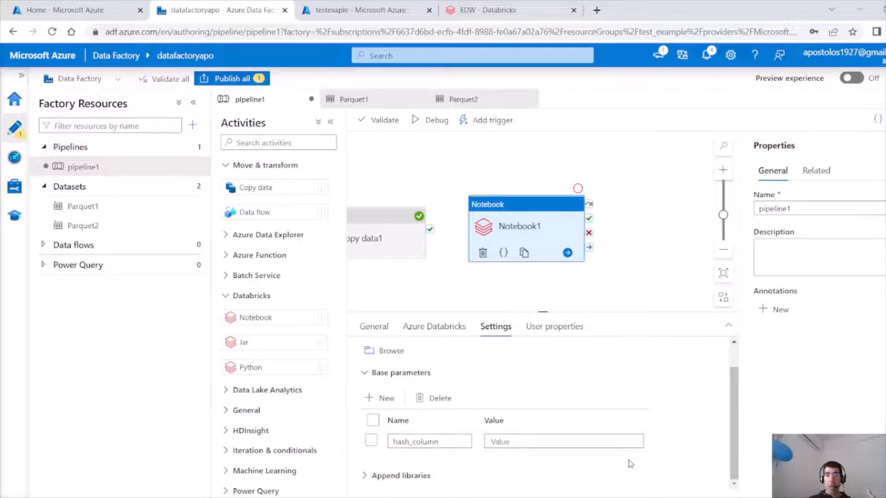
click(526, 442)
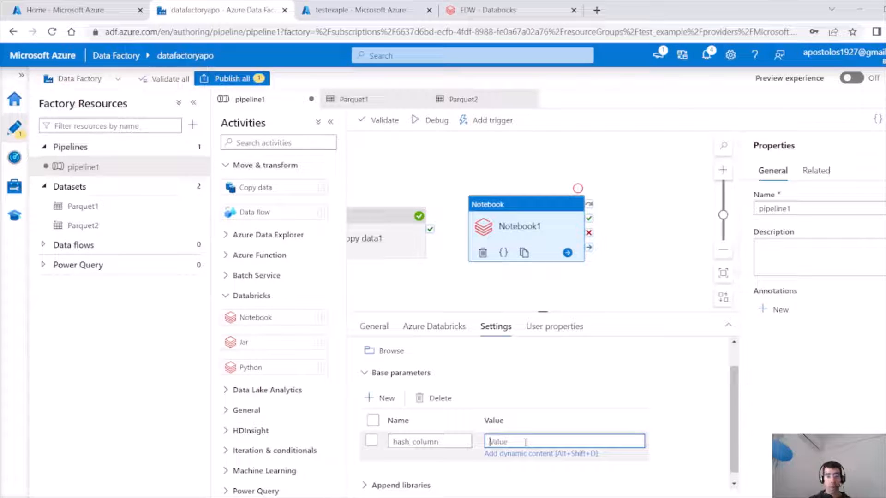
text(seller_)
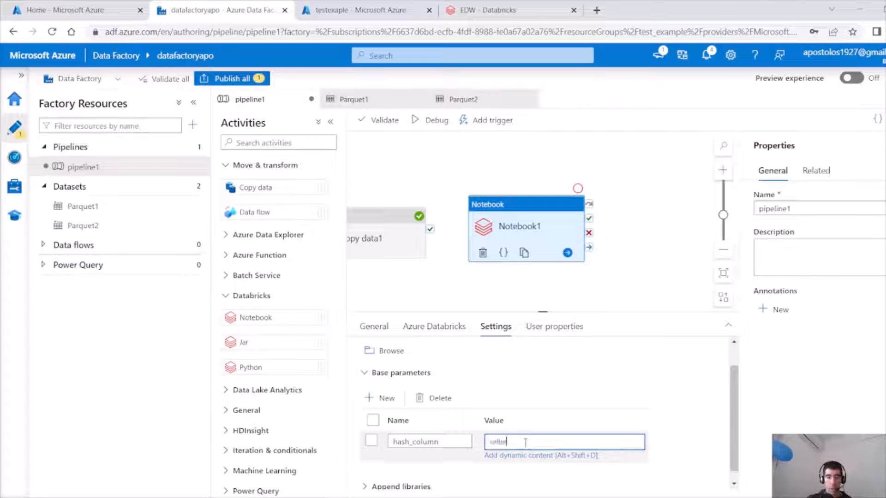
text(id)
key(ctrl+a)
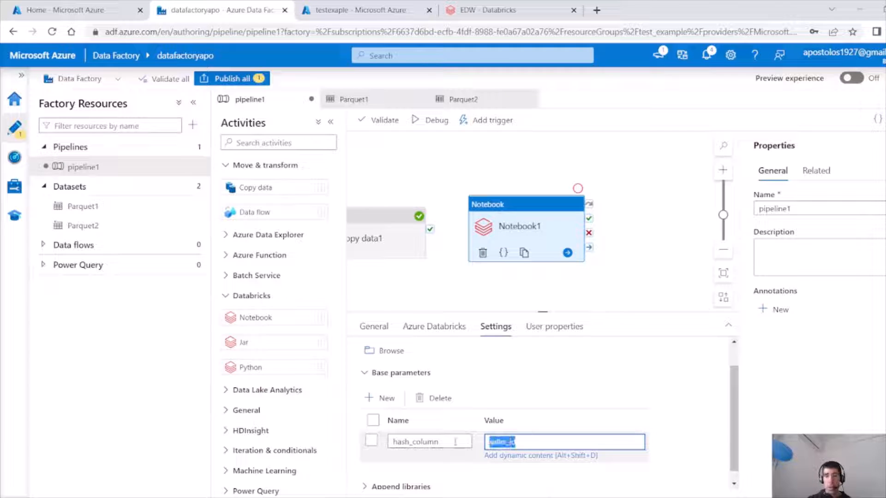
click(736, 395)
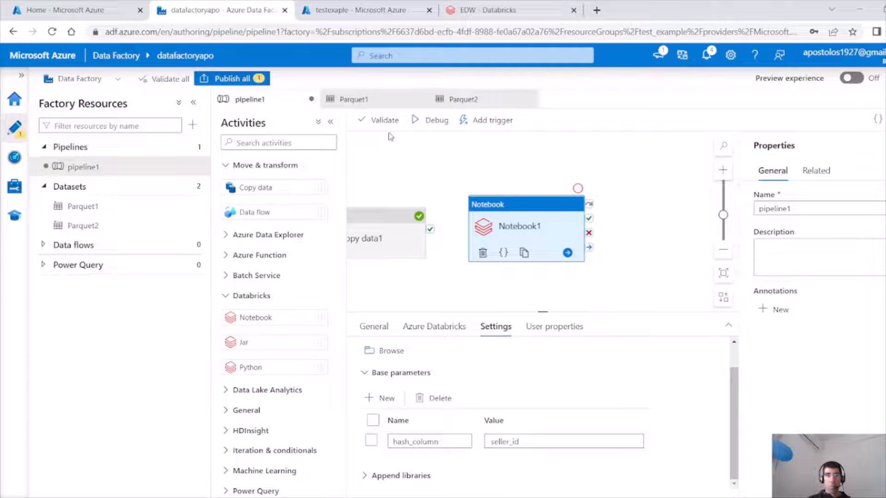
Connect the Copy data activity's success output to Notebook1.
drag(430, 229, 470, 236)
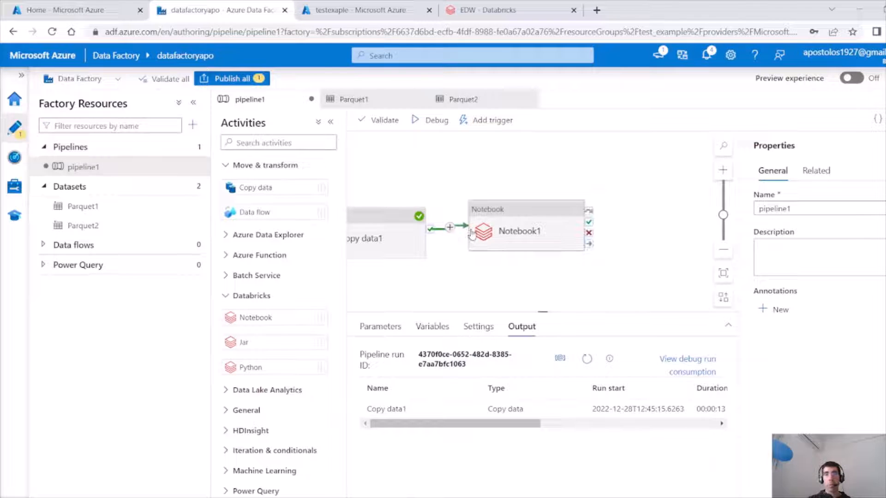
click(504, 226)
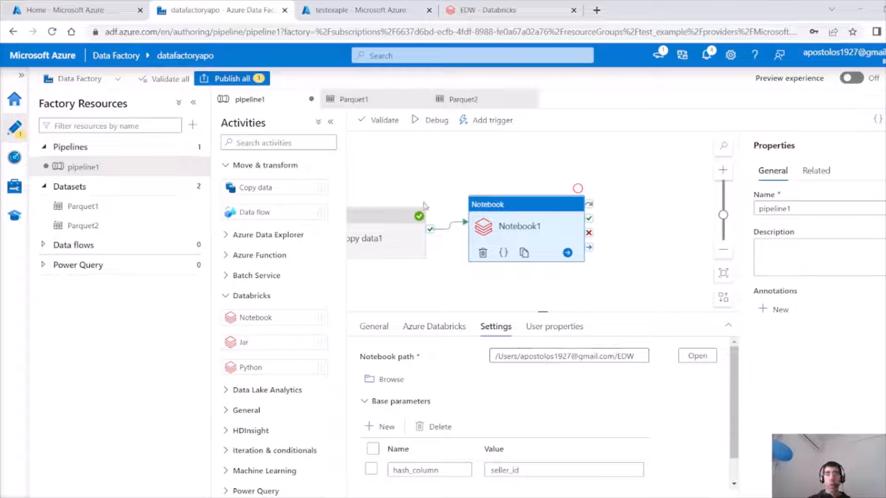
click(397, 238)
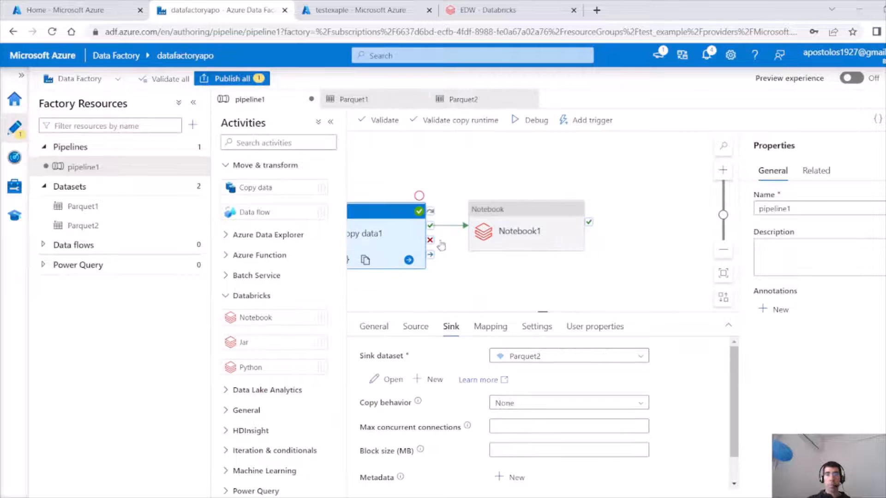
click(516, 217)
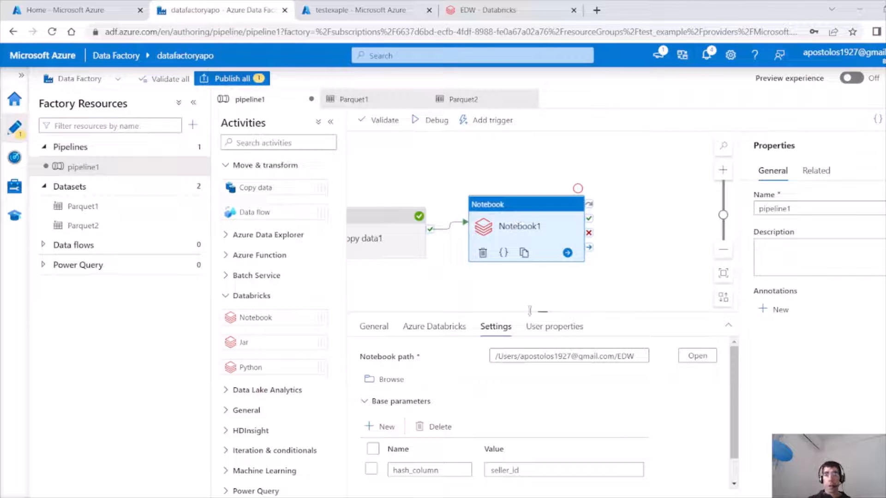
drag(580, 283, 497, 276)
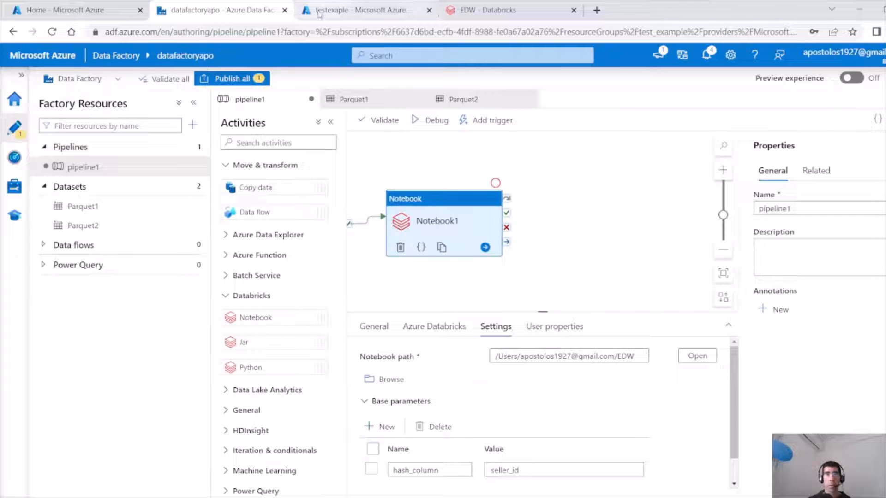
Switch to the EDW notebook and paste a cell adding a sha2 hash_key column and writing Delta to /mnt/test3/sellers.
click(487, 10)
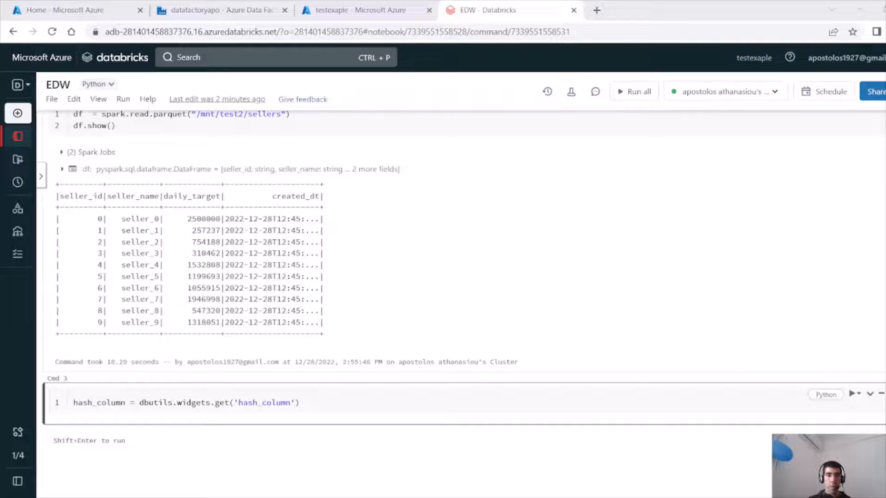
click(485, 436)
key(ctrl+v)
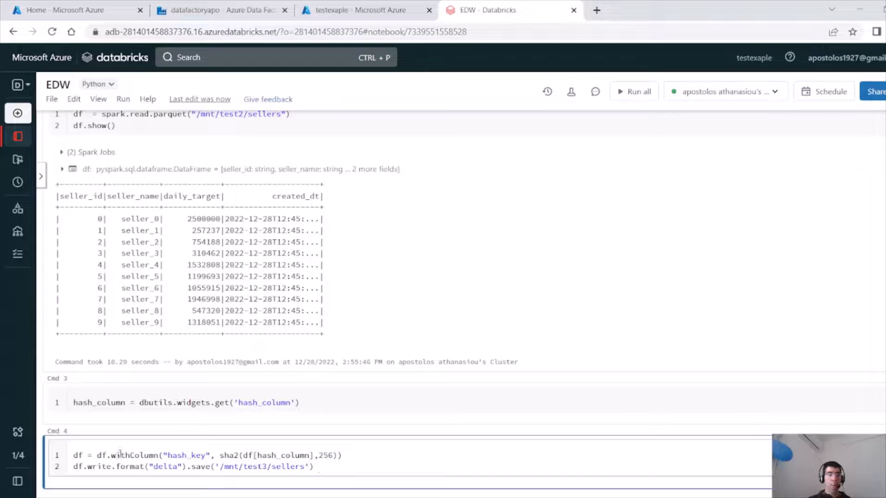
Examine the pasted cell's withColumn, sha2 hashing arguments and Delta save path.
double_click(102, 455)
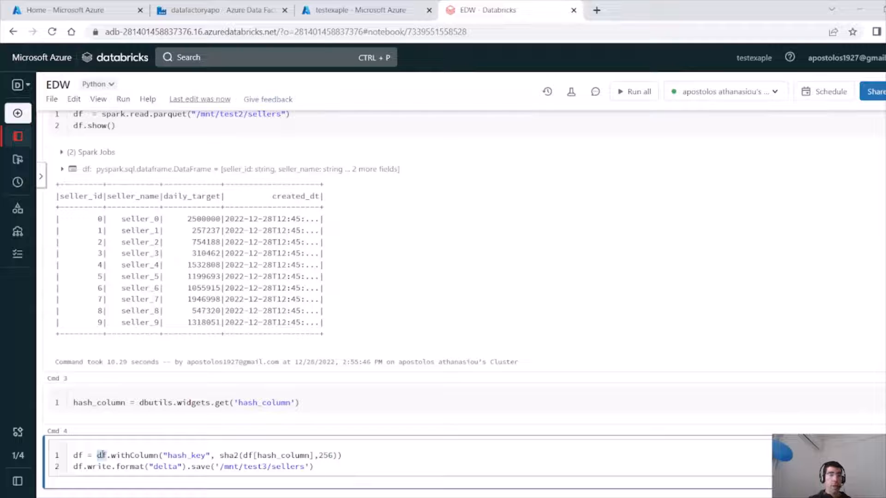
double_click(148, 455)
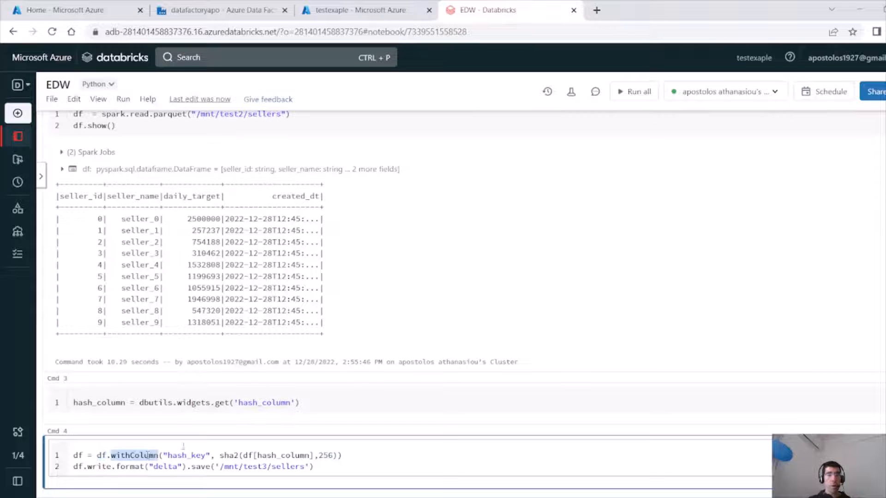
double_click(185, 455)
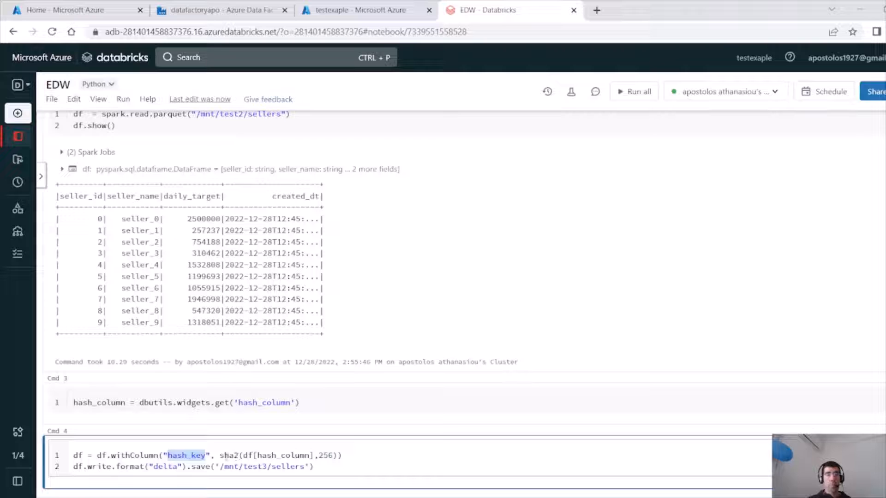
double_click(233, 455)
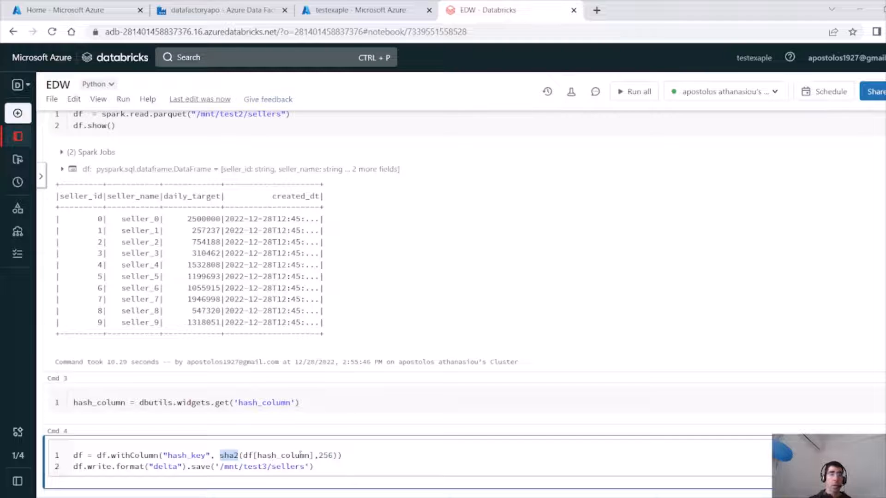
drag(313, 455, 244, 457)
drag(291, 403, 248, 403)
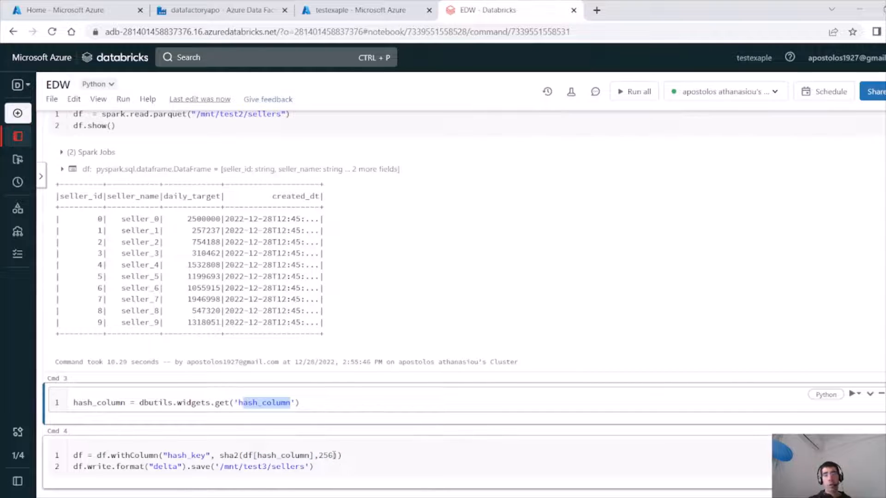
drag(333, 456, 319, 456)
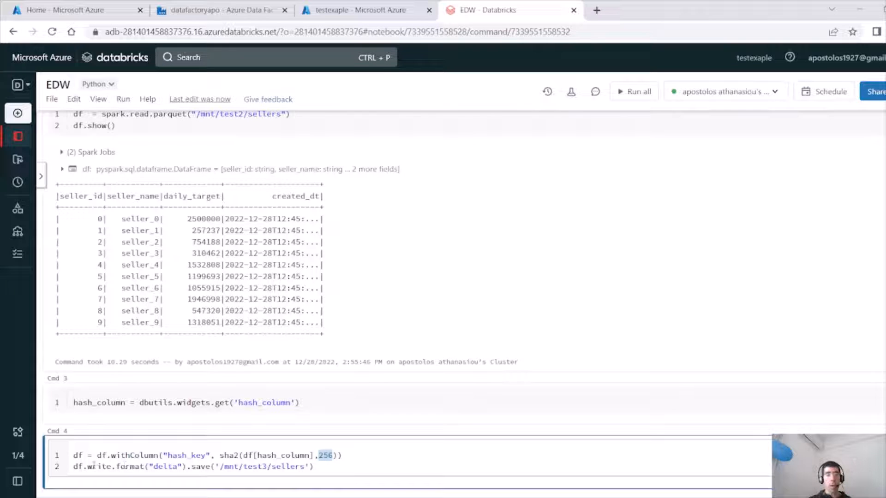
drag(212, 467, 121, 467)
drag(223, 467, 306, 468)
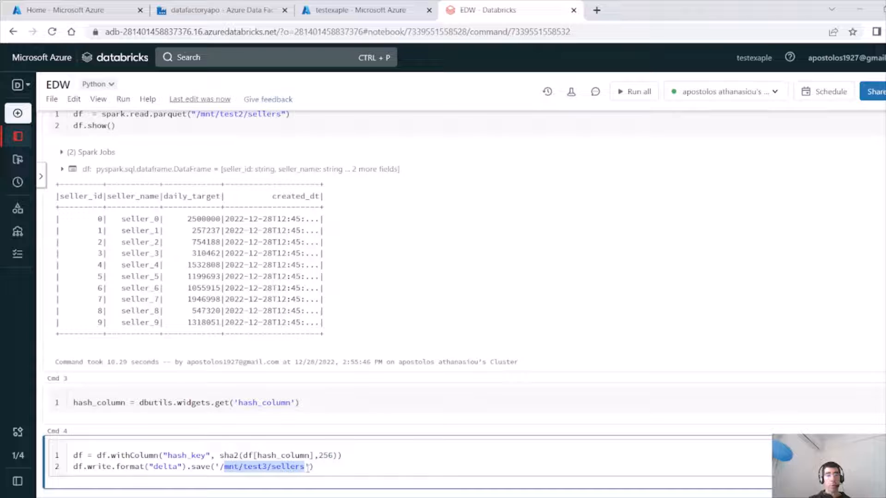
click(267, 466)
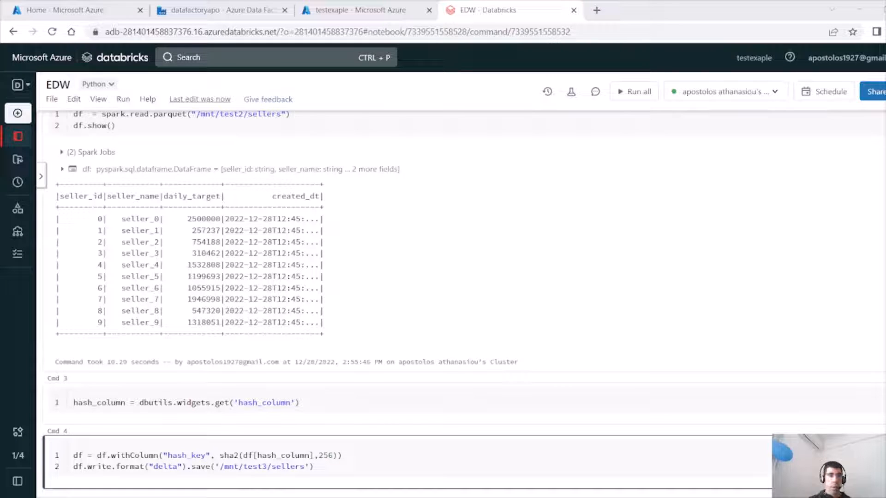
click(267, 466)
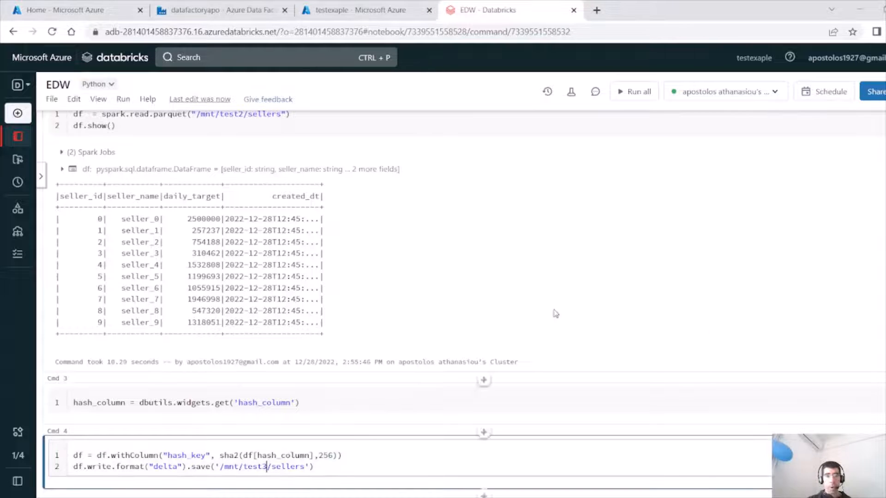
Insert a cell above it importing sha2 and concat_ws from pyspark.sql.functions.
click(484, 431)
key(ctrl+v)
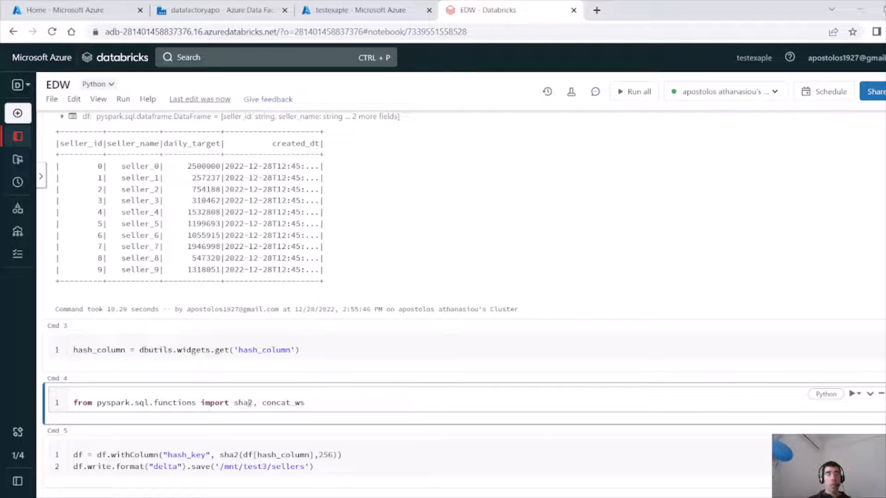
drag(253, 404, 330, 404)
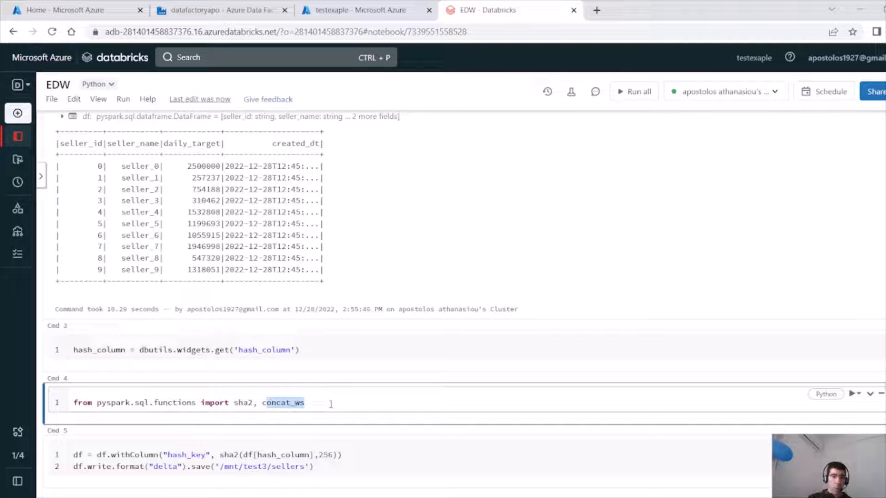
Remove concat_ws from the import cell so it imports only sha2.
key(BackSpace)
key(BackSpace)
key(BackSpace)
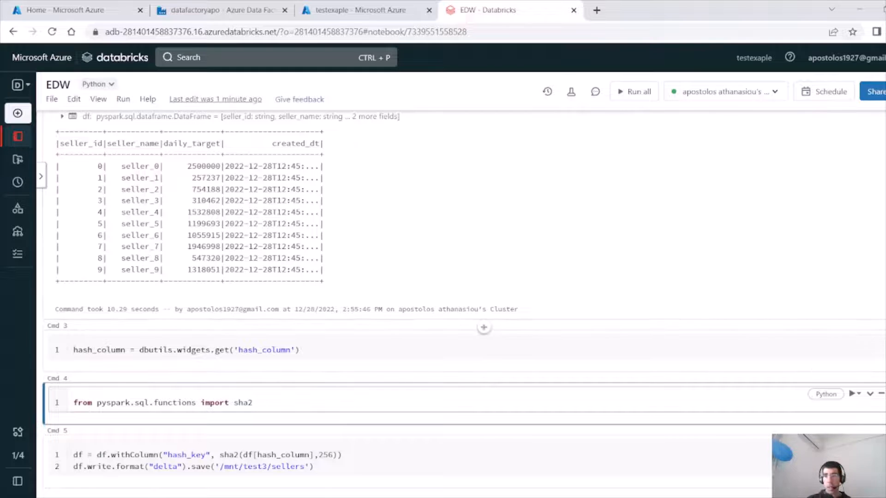
scroll(484, 328, up, 1)
scroll(483, 327, down, 3)
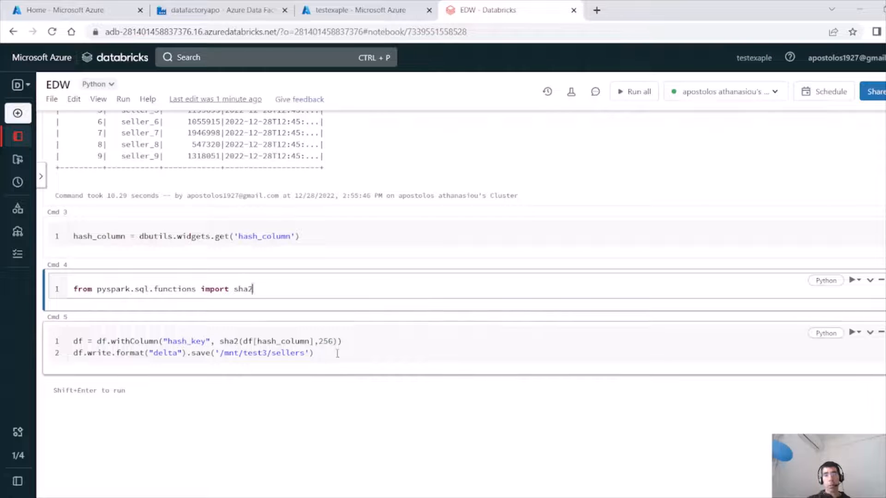
Add a second Databricks Notebook activity to the pipeline, chained after Notebook1's success output, and select it.
click(222, 14)
click(535, 233)
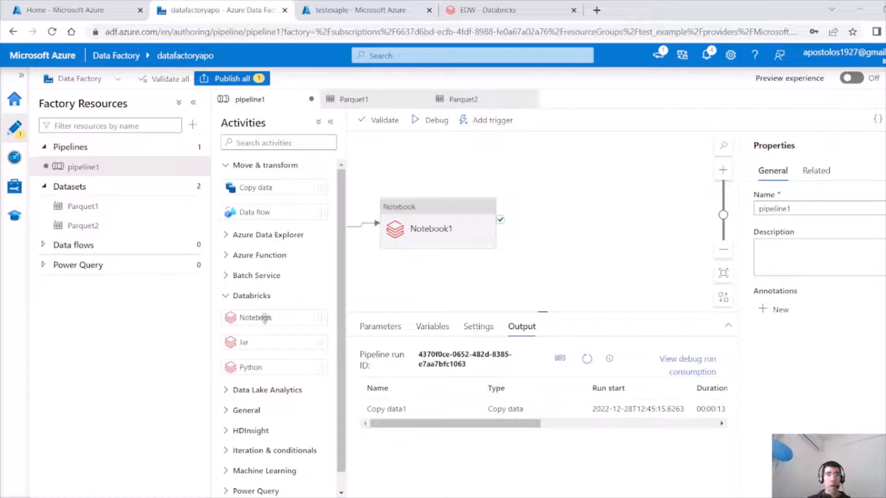
drag(261, 318, 585, 201)
drag(501, 226, 550, 229)
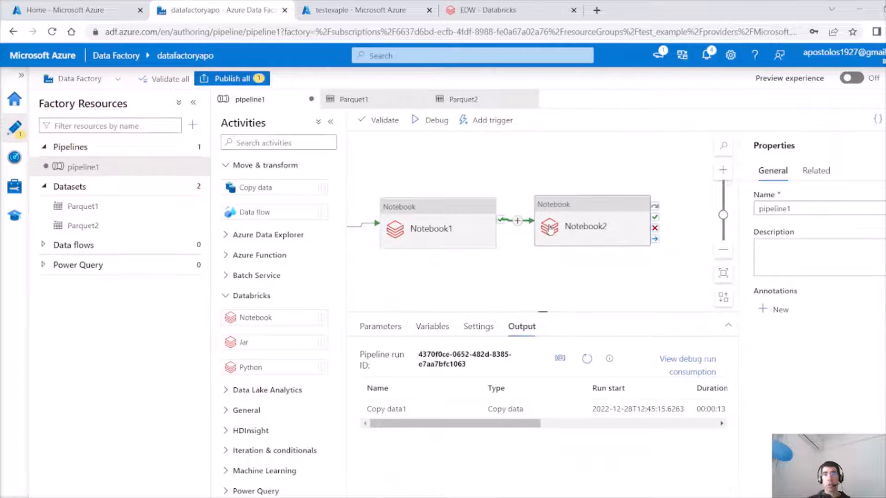
click(563, 202)
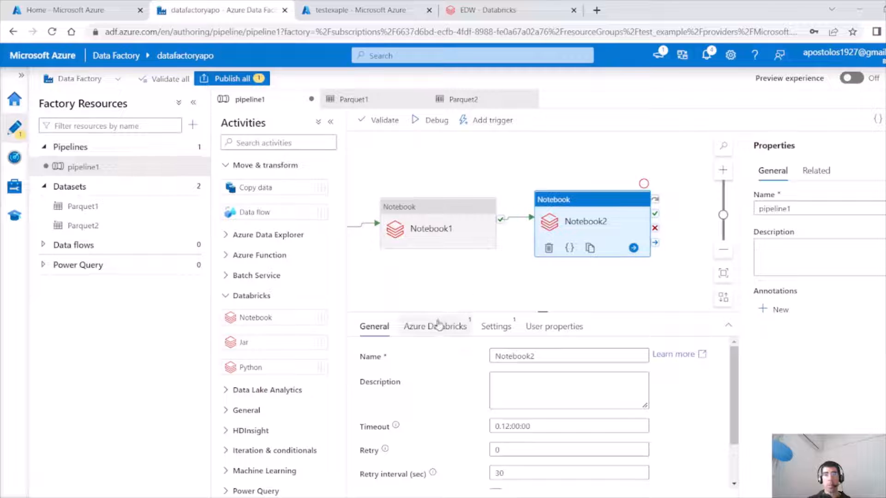
Create a new notebook named ACL in the user's workspace folder with Python and the existing cluster.
click(503, 10)
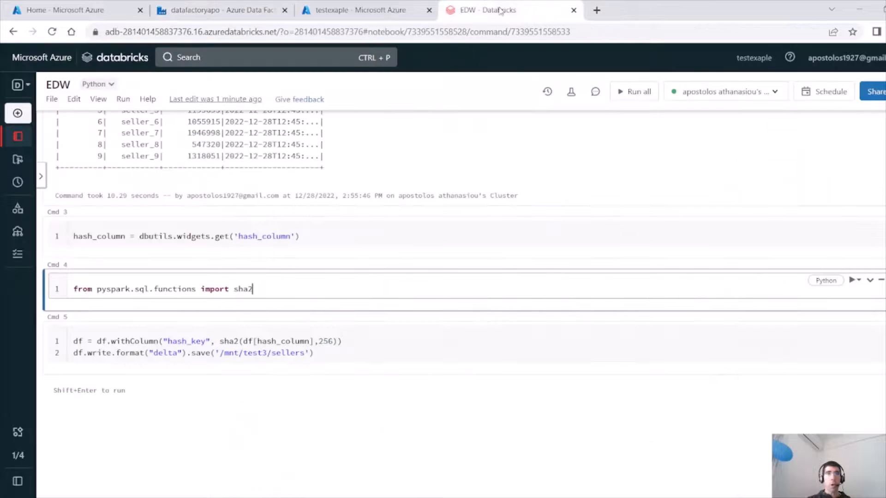
click(16, 136)
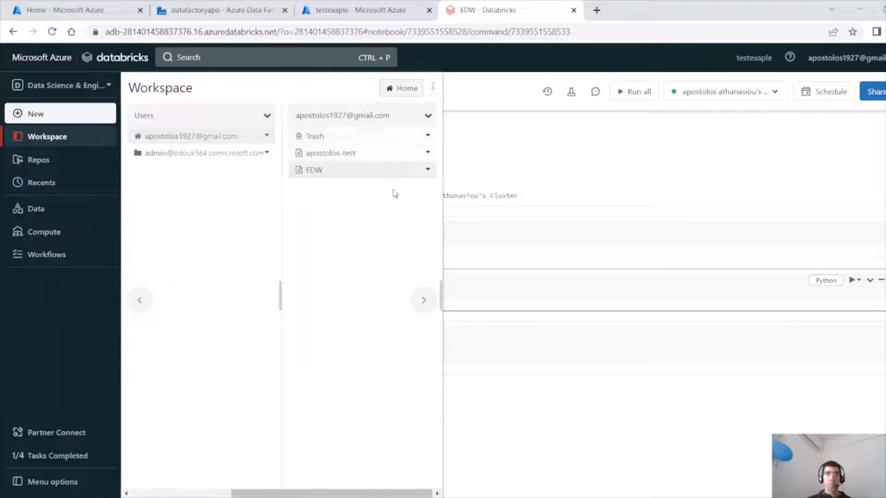
right_click(384, 237)
mouse_move(414, 257)
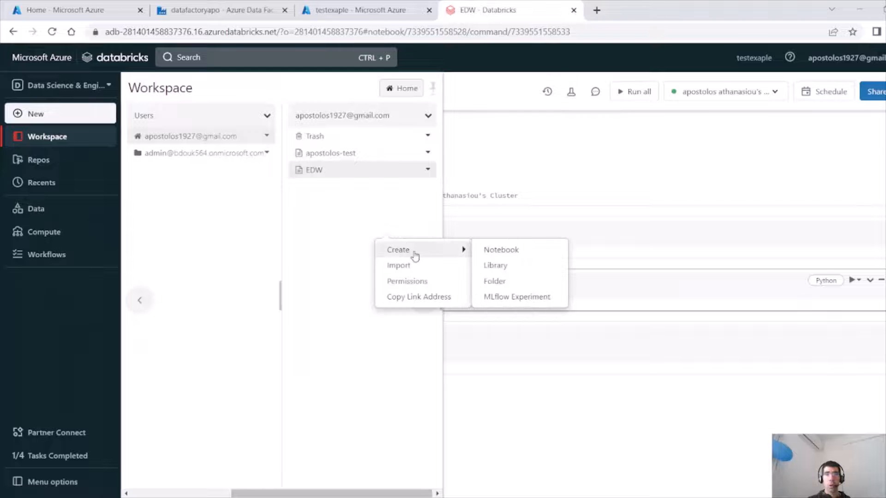
click(493, 250)
text(ACL)
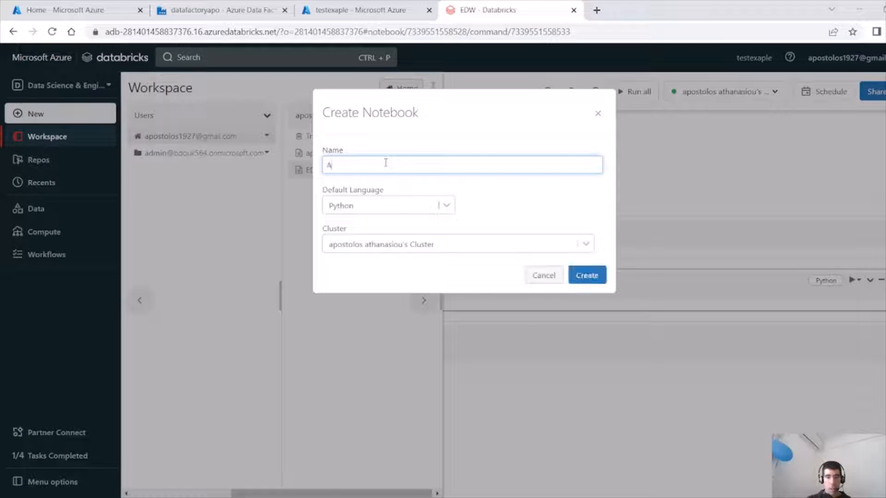
click(589, 276)
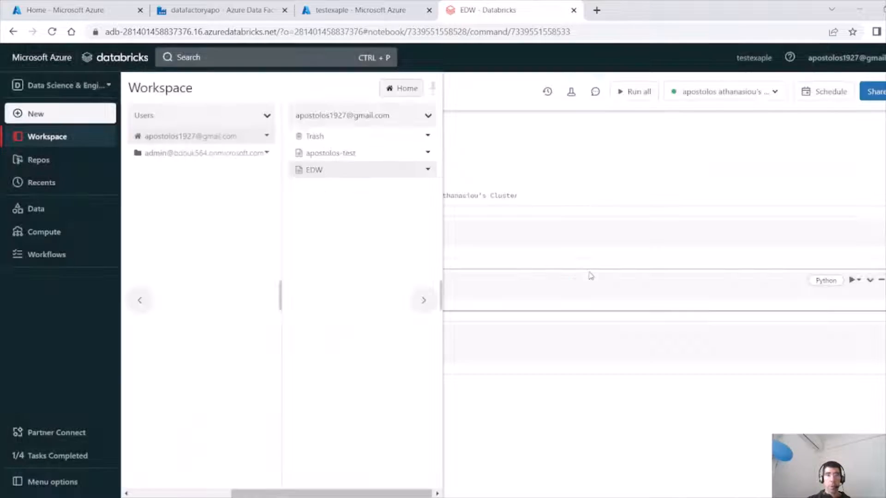
Comment out every line of the mount configuration cell at the top of the EDW notebook.
click(506, 7)
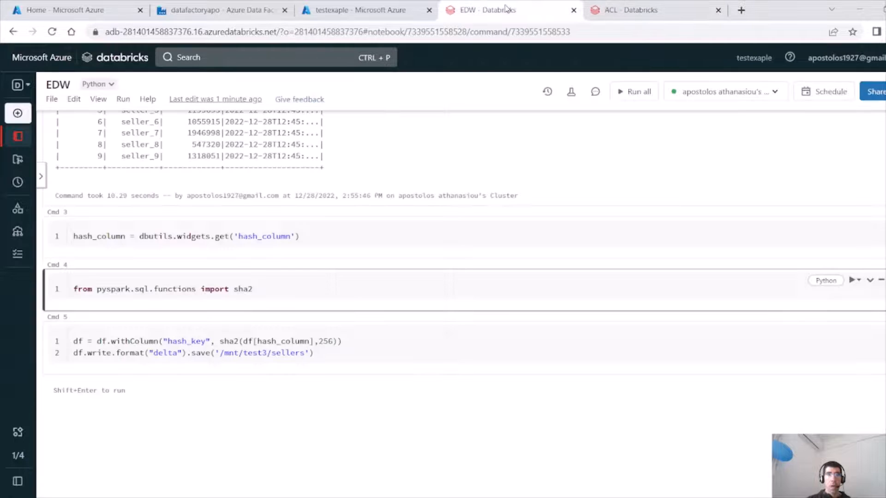
scroll(484, 268, up, 10)
scroll(448, 322, up, 3)
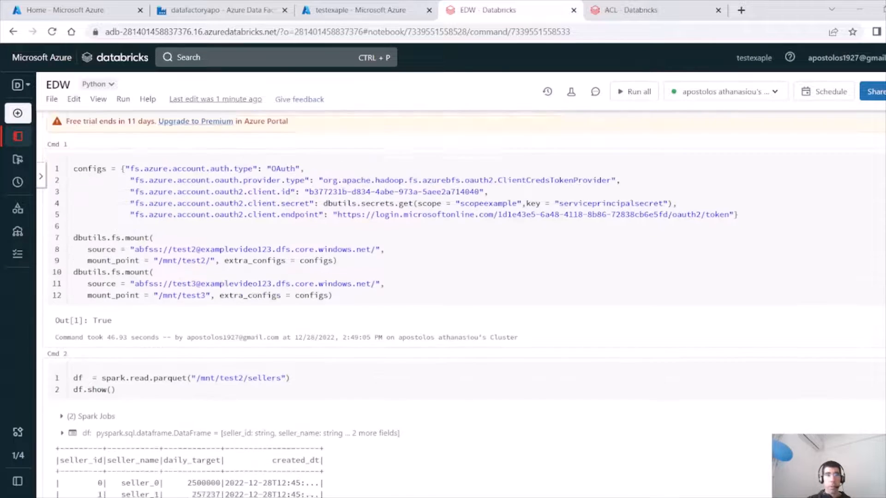
drag(370, 301, 59, 172)
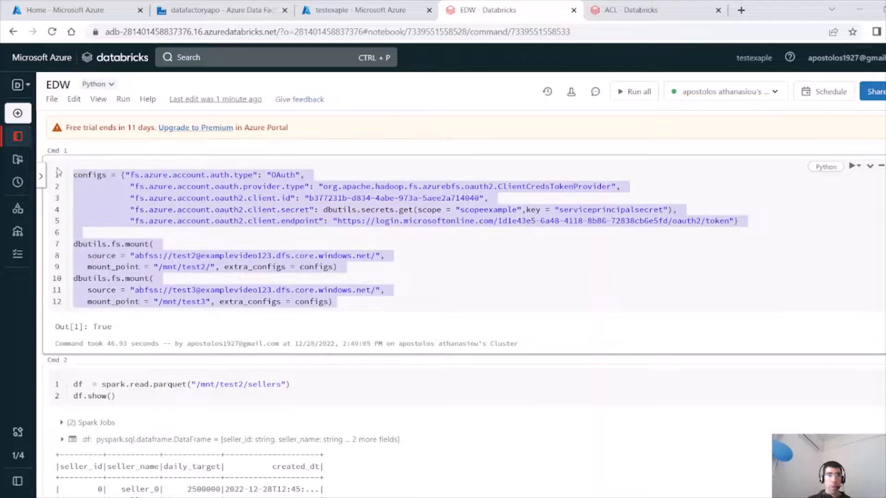
key(ctrl+/)
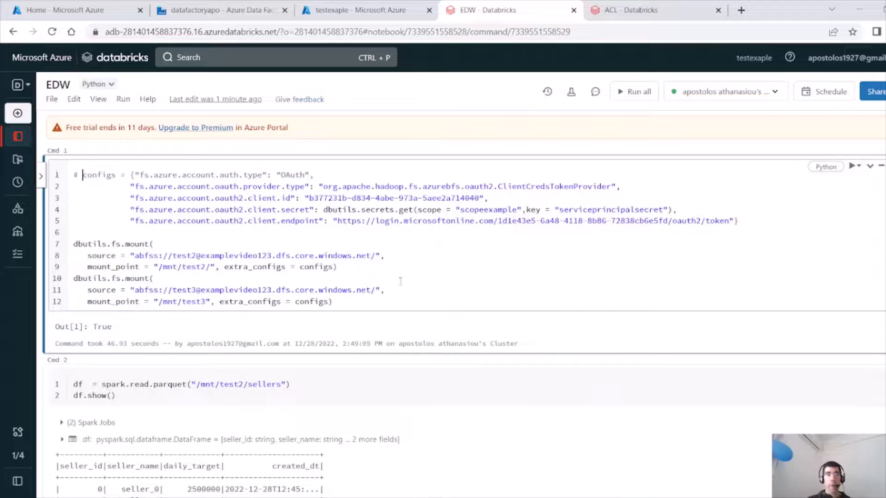
drag(382, 301, 68, 168)
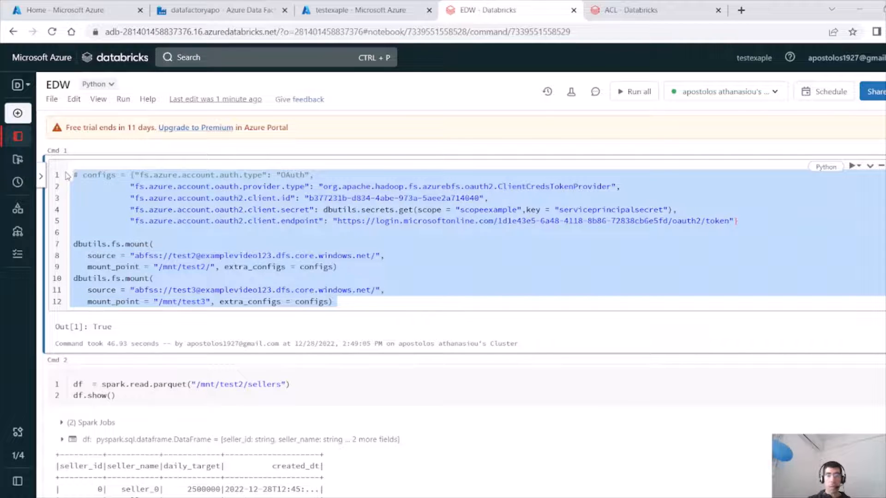
key(ctrl+/)
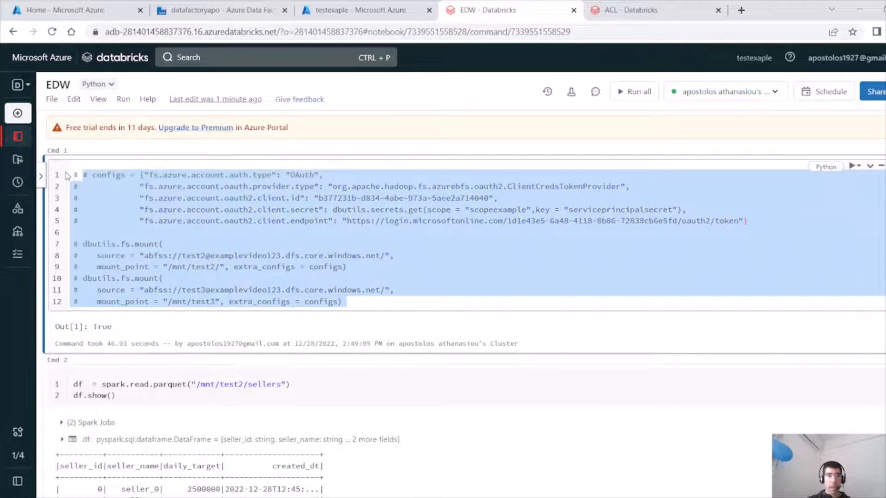
click(426, 296)
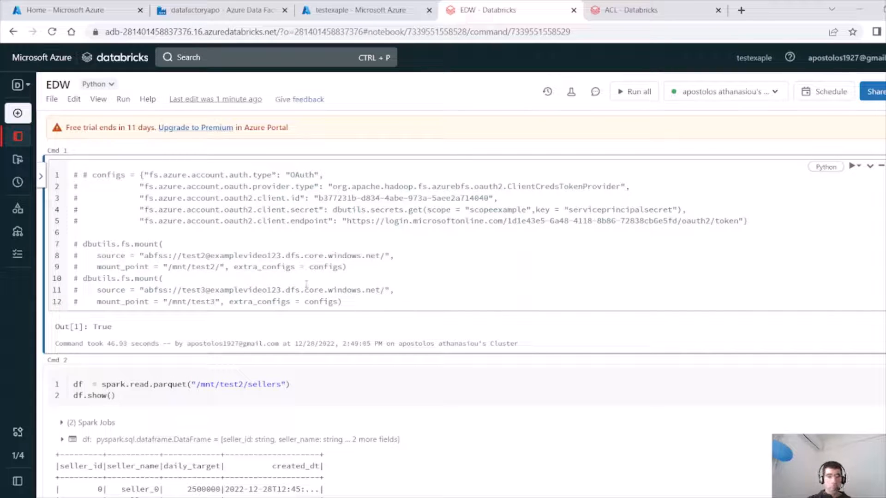
Insert a cell below the mount cell with dbutils.fs.unmount("/mnt/test3/") and comment it out.
drag(347, 302, 74, 244)
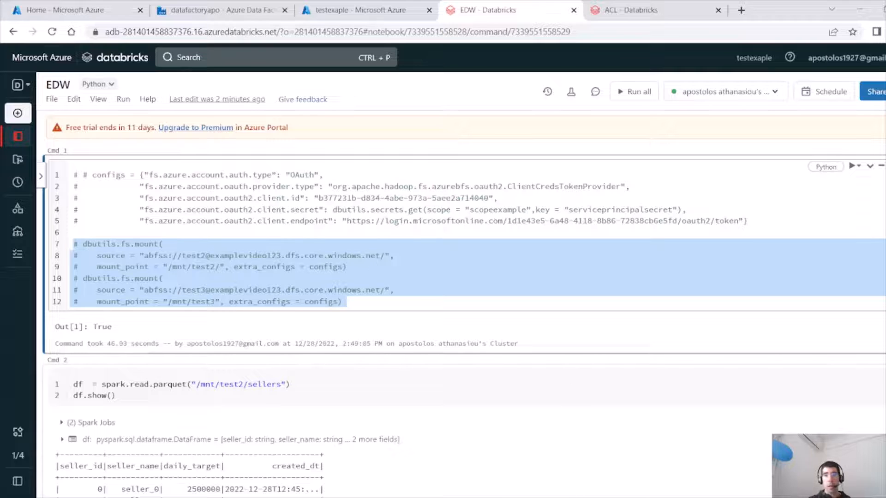
key(alt+Tab)
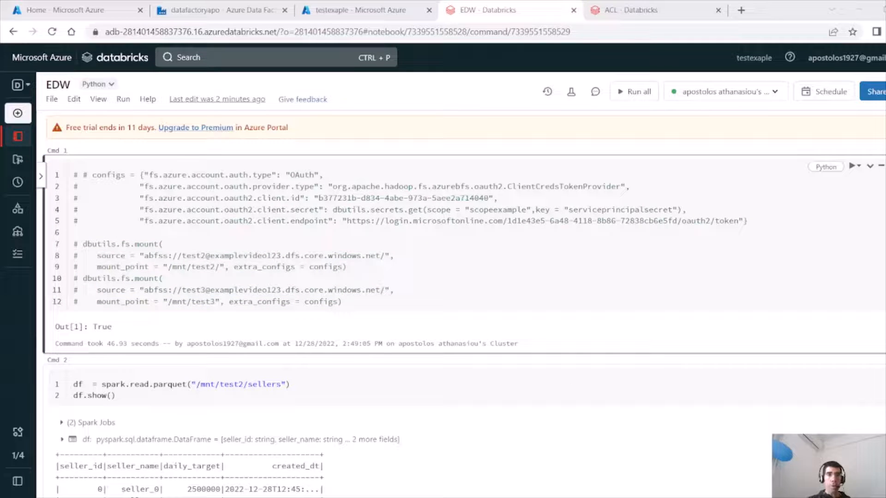
key(alt+Tab)
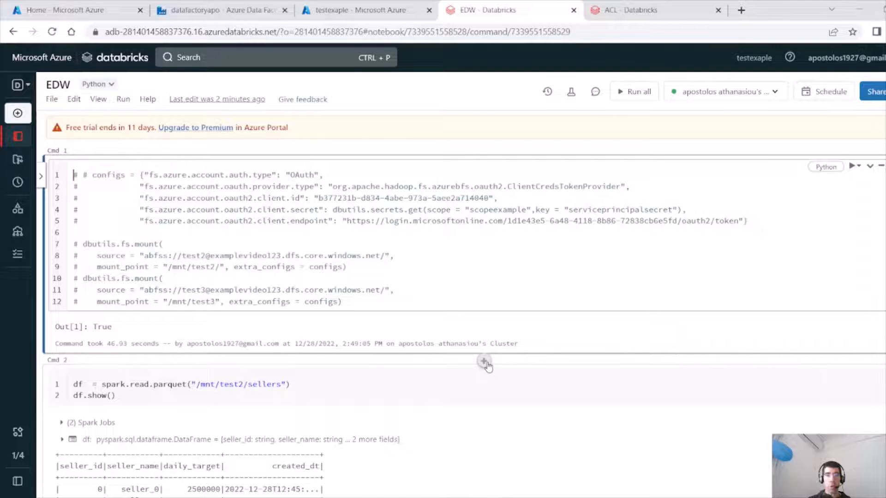
click(485, 363)
text(dbutils.fs.unmount("/mnt/test3/"))
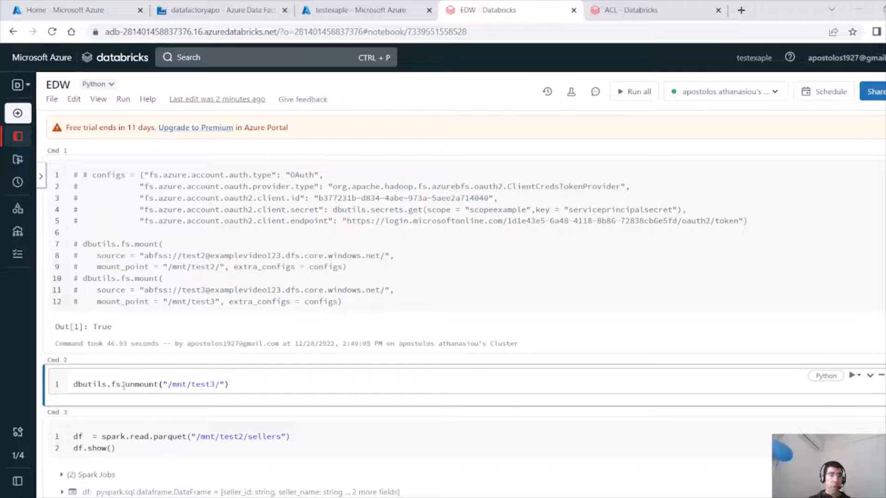
drag(124, 384, 73, 375)
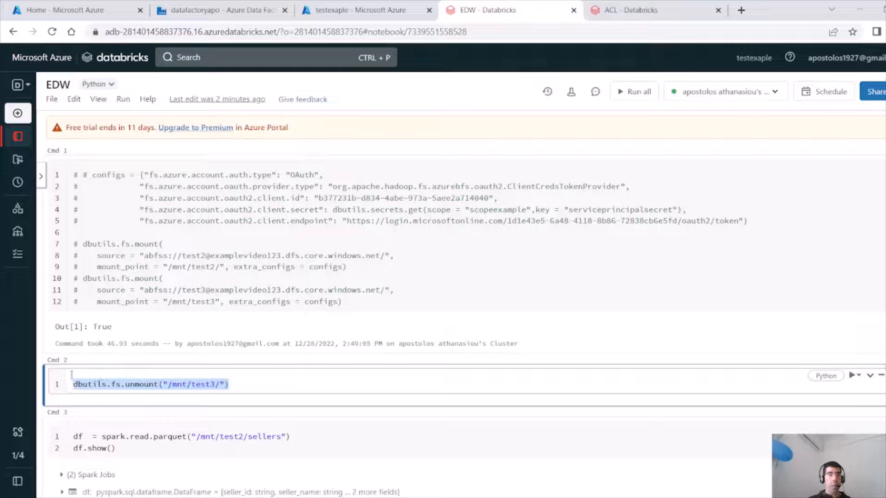
key(ctrl+slash)
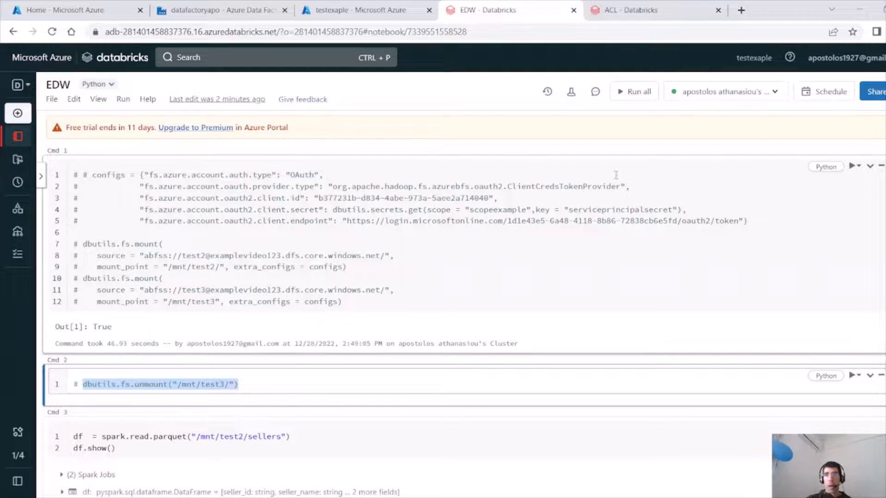
Switch the first cell of the ACL notebook to SQL.
click(648, 14)
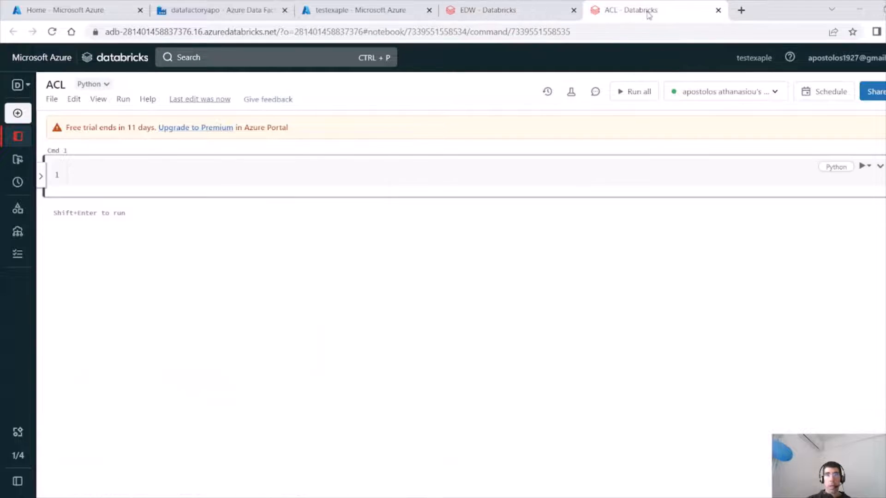
click(170, 161)
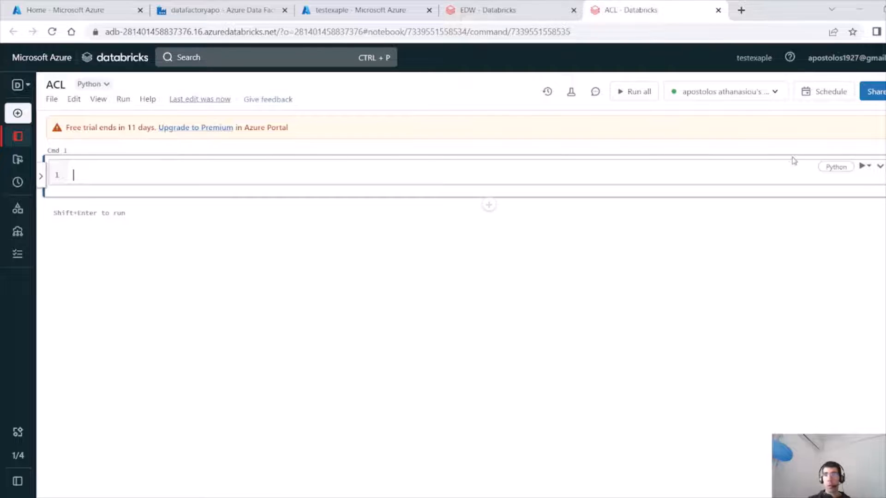
click(833, 168)
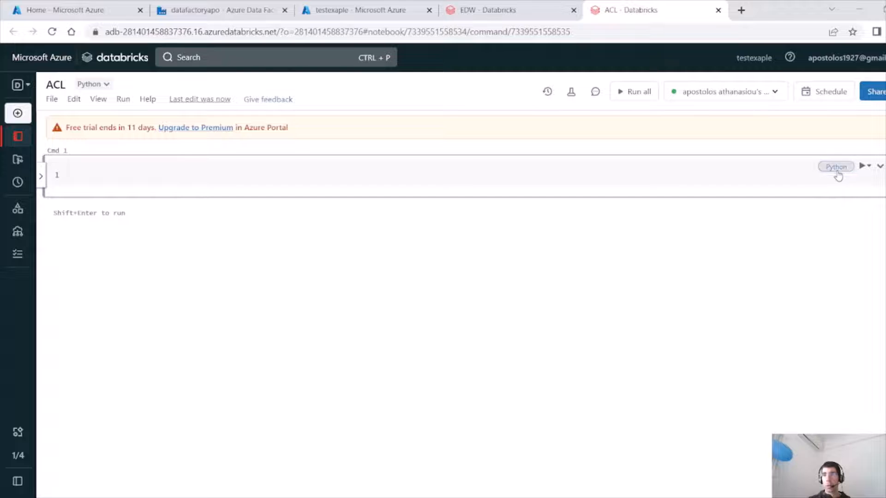
click(837, 177)
click(831, 238)
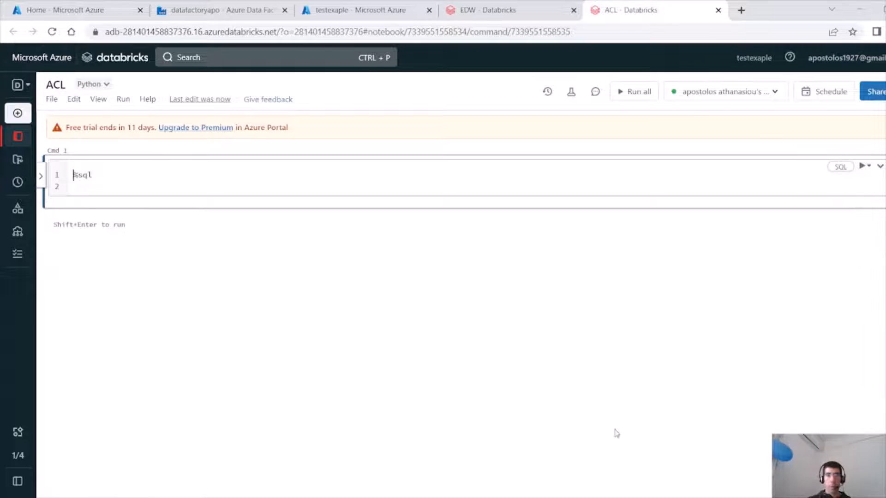
click(620, 496)
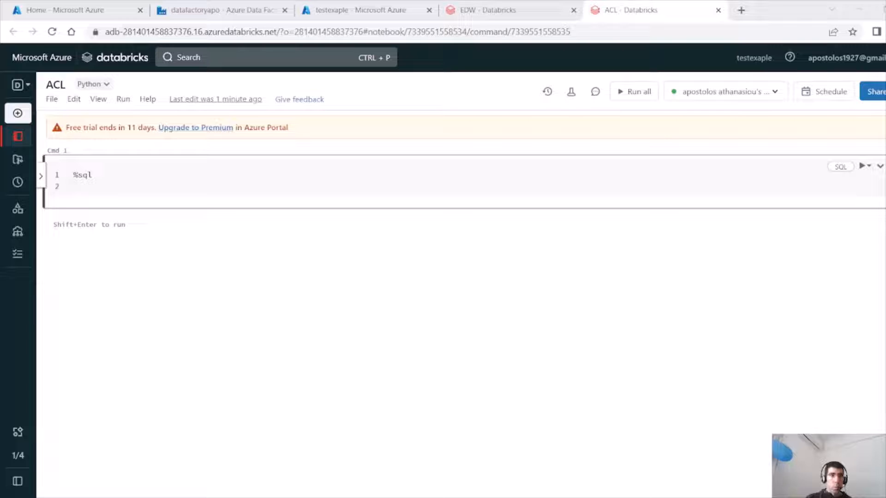
Paste a CREATE OR REPLACE VIEW TEMP_EXAMPLE_SELLER query over delta.`/mnt/test3/sellers` with seller_name, daily_target and CREATED_DATE filters.
key(alt+Tab)
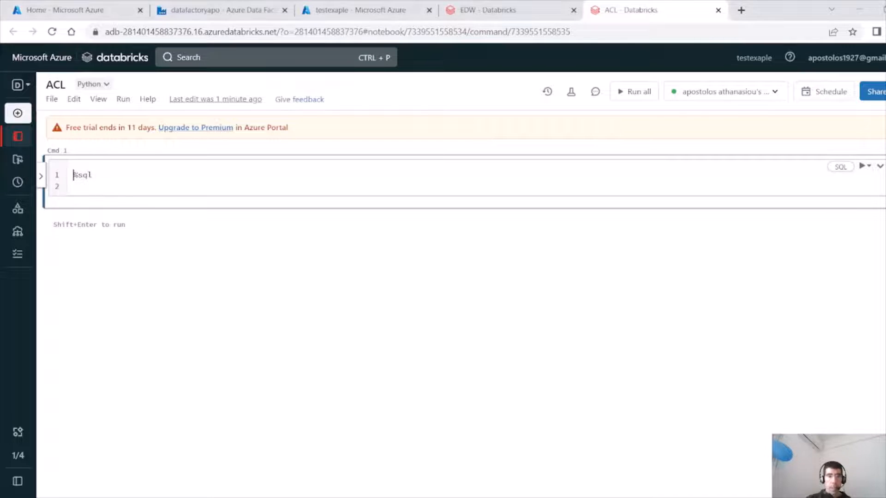
key(ctrl+v)
key(ctrl+z)
click(118, 184)
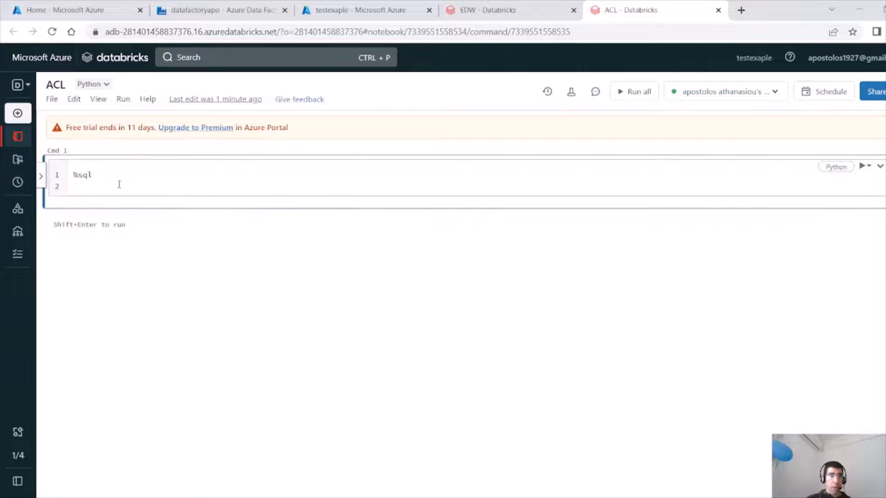
text(CREATE OR REPLACE VIEW TEMP_EXAMPLE_SELLER AS  SELECT * FROM delta.`/mnt/test3/sellers`  WHERE seller_name like '%sell%'  and daily_target>20  and CREATED_DATE BETWEEN CURRENT_DATE-2 and CURRENT_DATE;)
Remove the leading indentation from the SELECT, WHERE and both and lines of the view query.
click(77, 197)
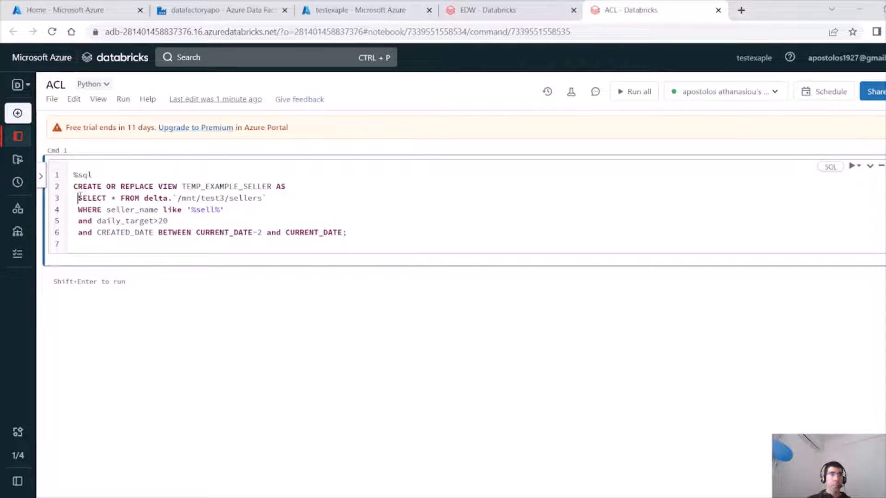
key(BackSpace)
click(78, 210)
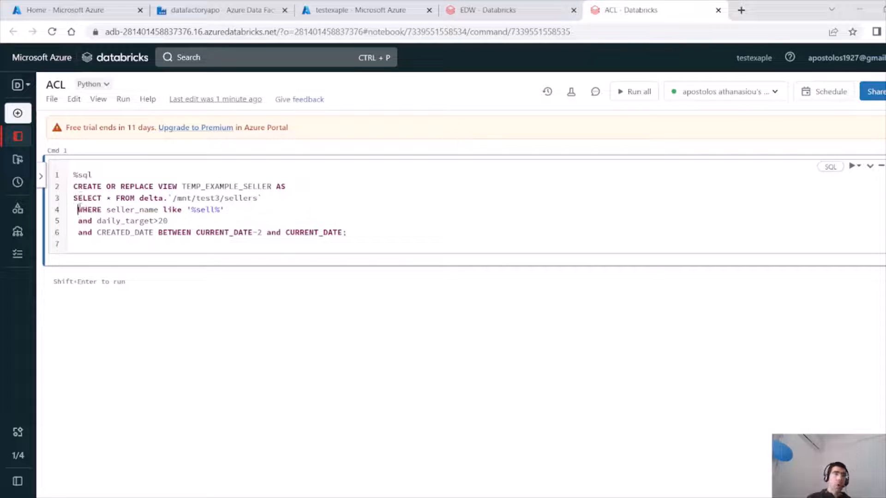
key(BackSpace)
click(77, 221)
key(BackSpace)
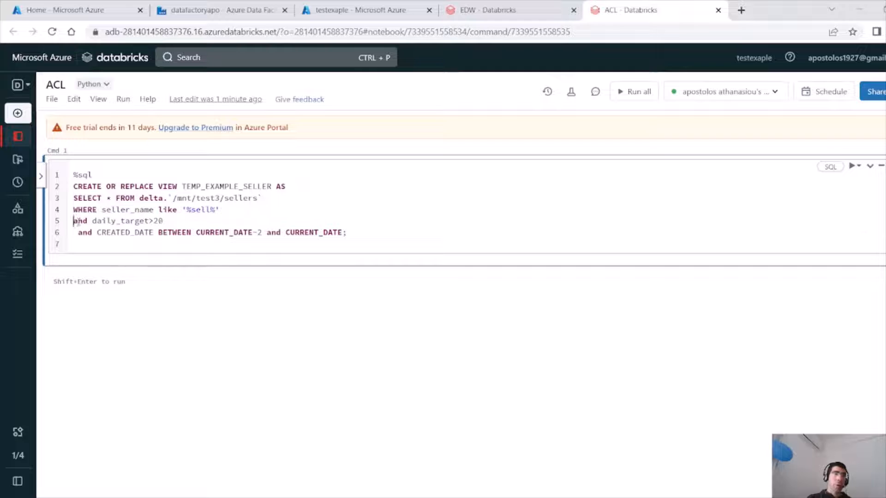
click(78, 230)
key(BackSpace)
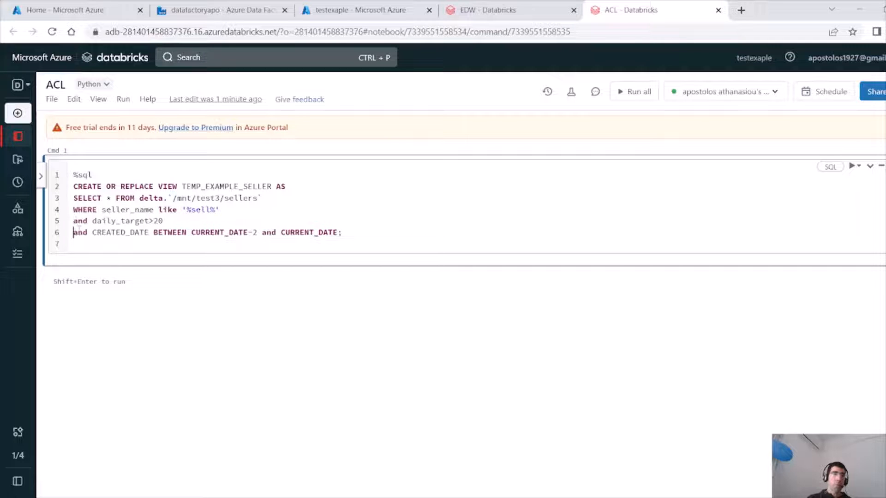
double_click(240, 187)
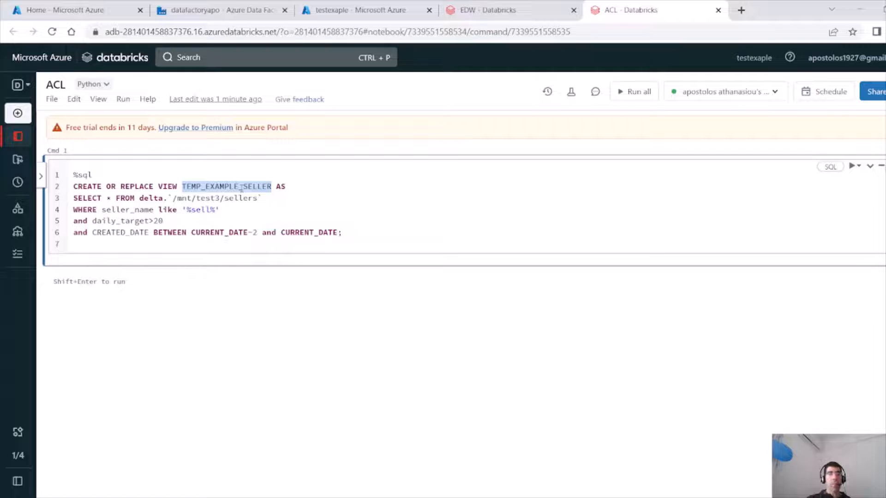
Review the view name TEMP_EXAMPLE_SELLER and the delta path /mnt/test3/sellers in the view query.
click(241, 188)
drag(261, 198, 169, 198)
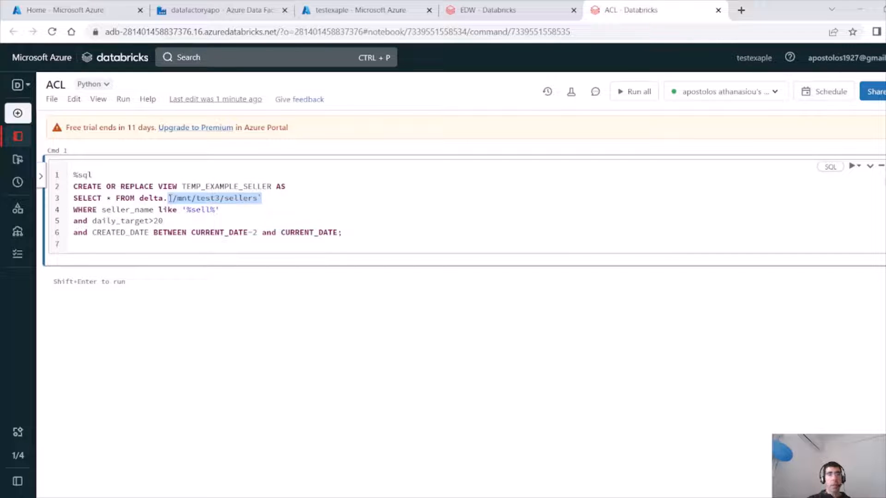
click(172, 198)
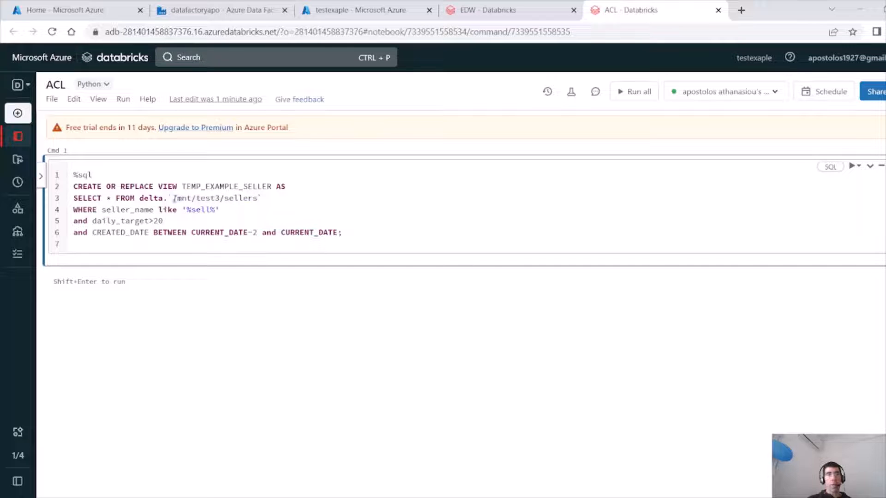
drag(173, 199, 224, 199)
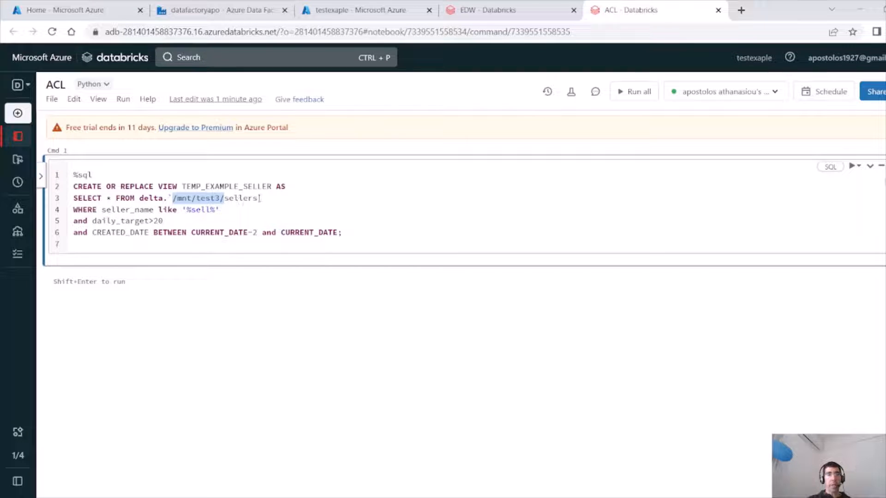
drag(257, 198, 178, 201)
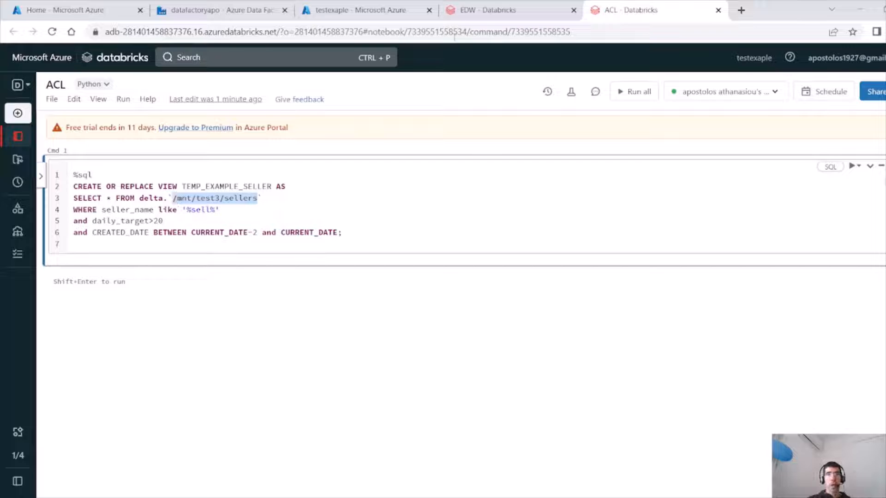
Examine the EDW notebook cell that writes the hashed dataframe in delta format to /mnt/test3/sellers.
click(482, 12)
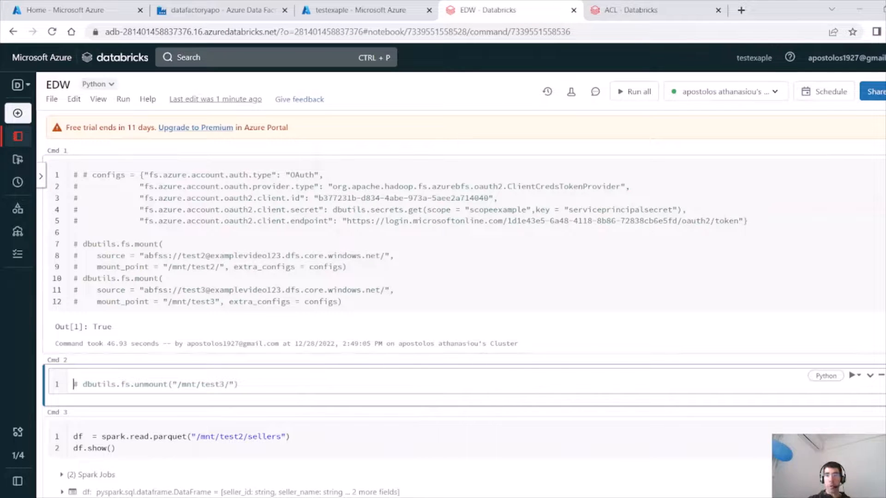
scroll(295, 406, down, 10)
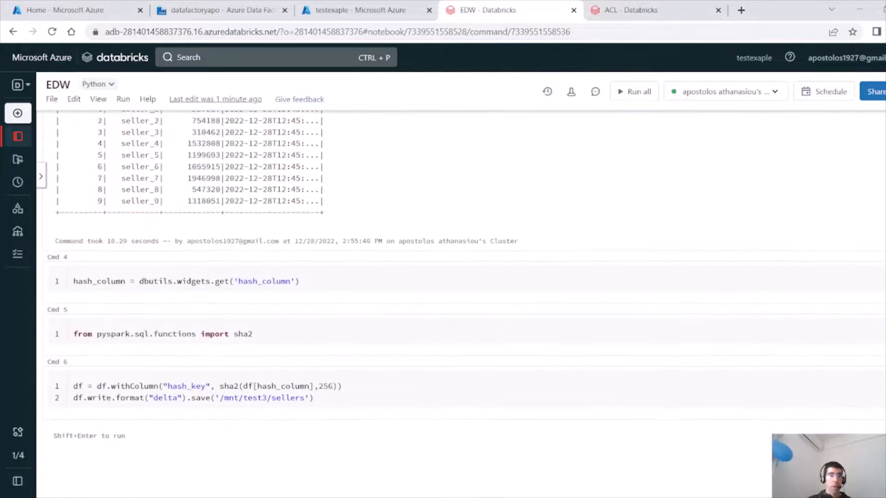
click(310, 397)
click(320, 382)
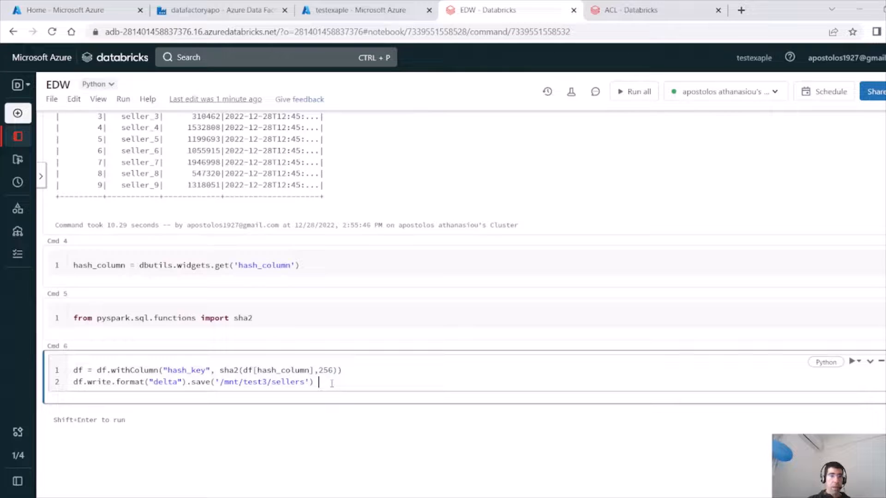
shift+click(212, 386)
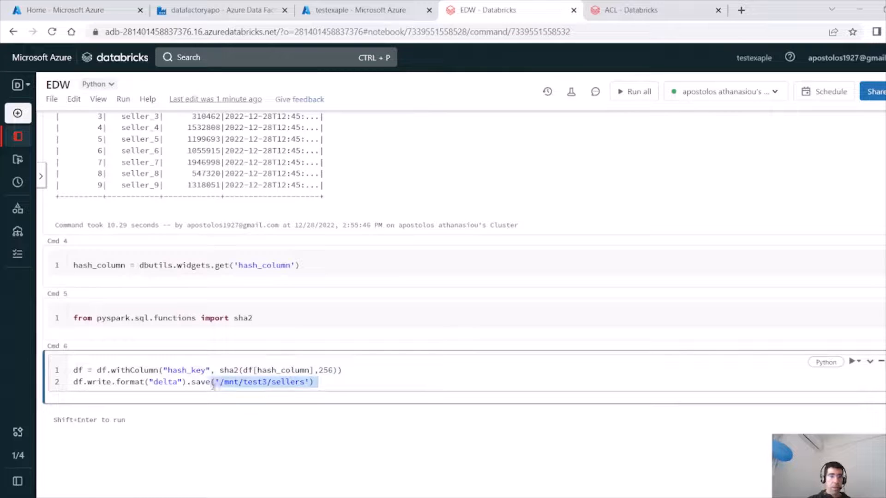
double_click(173, 383)
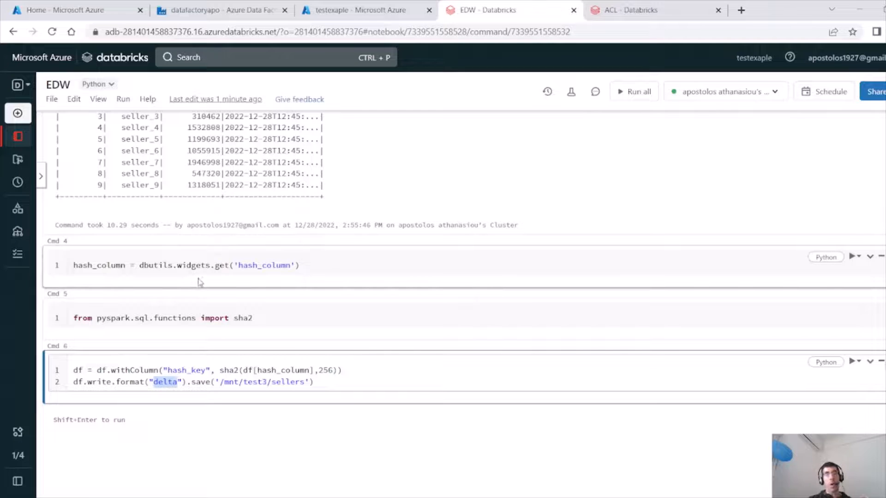
double_click(130, 383)
triple_click(163, 384)
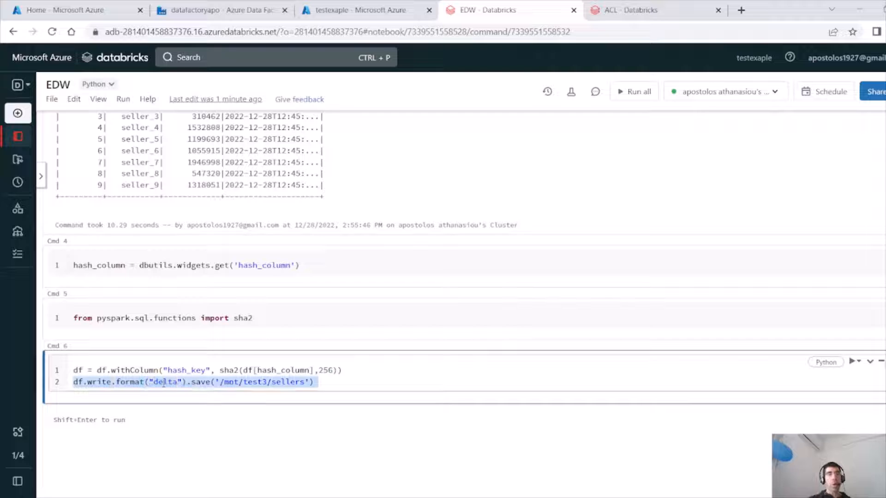
double_click(163, 384)
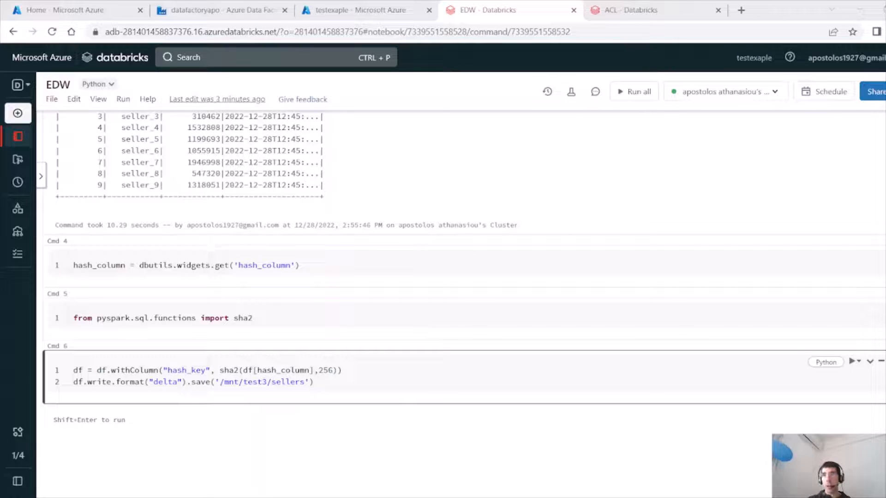
click(815, 22)
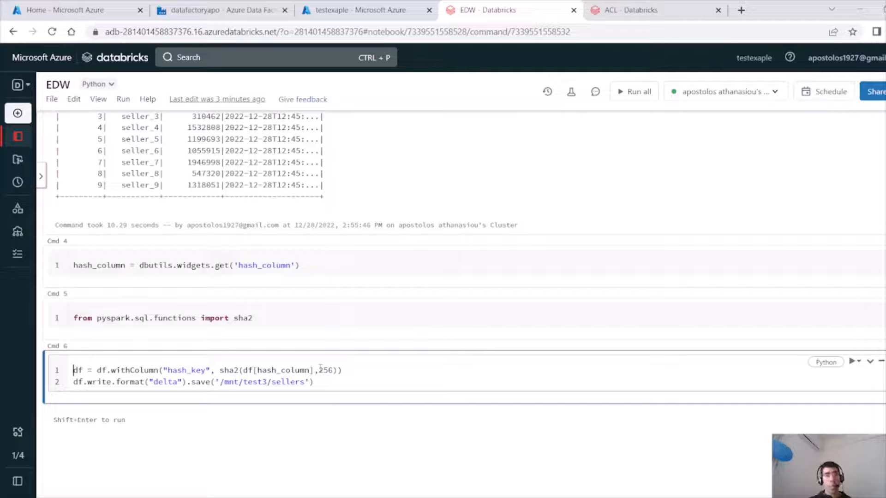
click(326, 383)
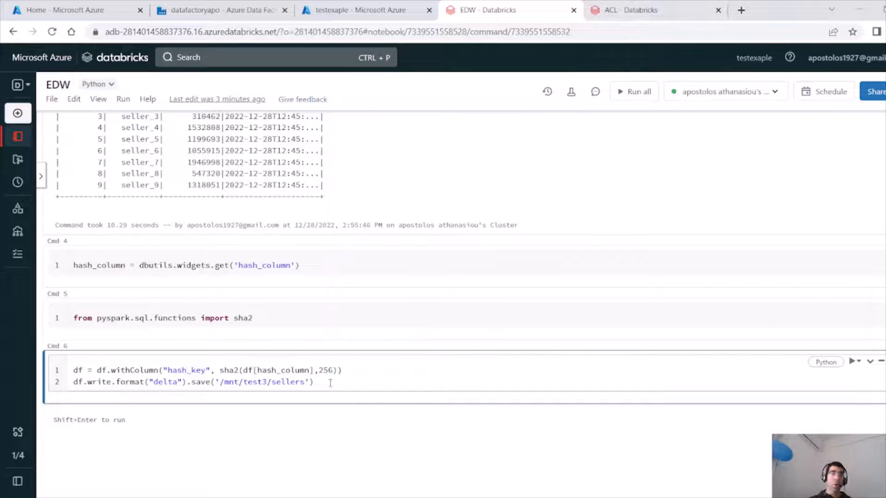
drag(318, 382, 63, 376)
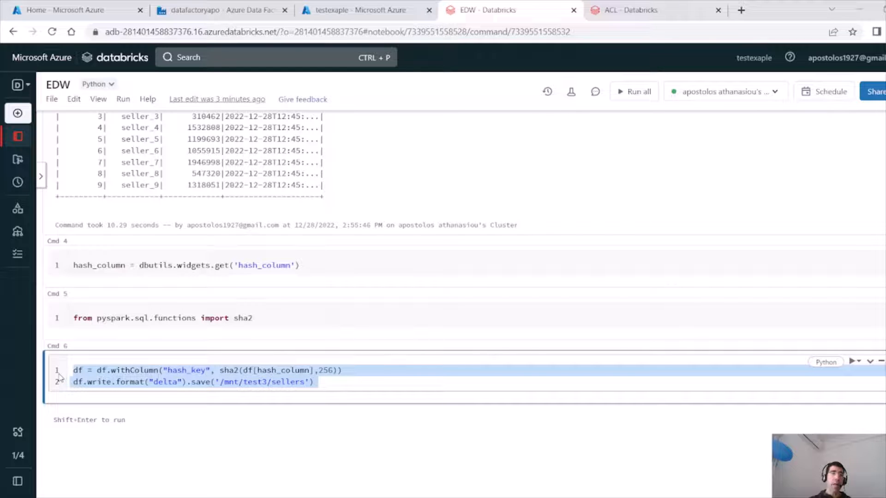
double_click(164, 381)
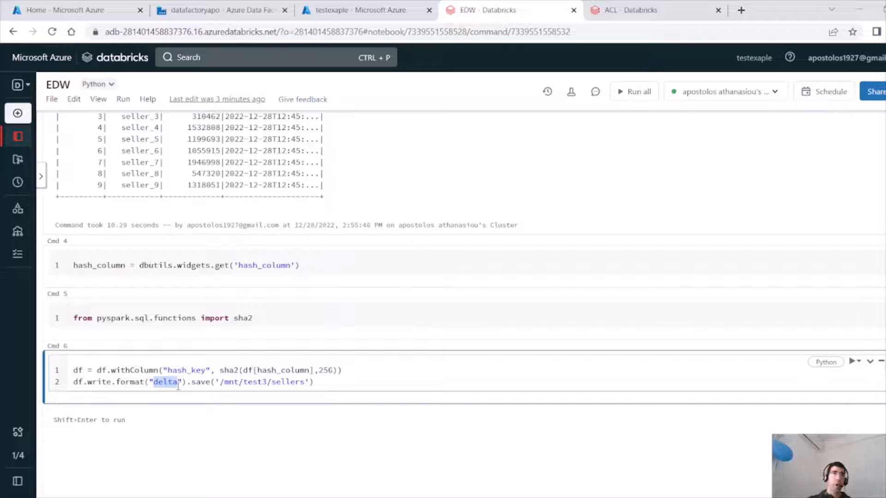
click(335, 384)
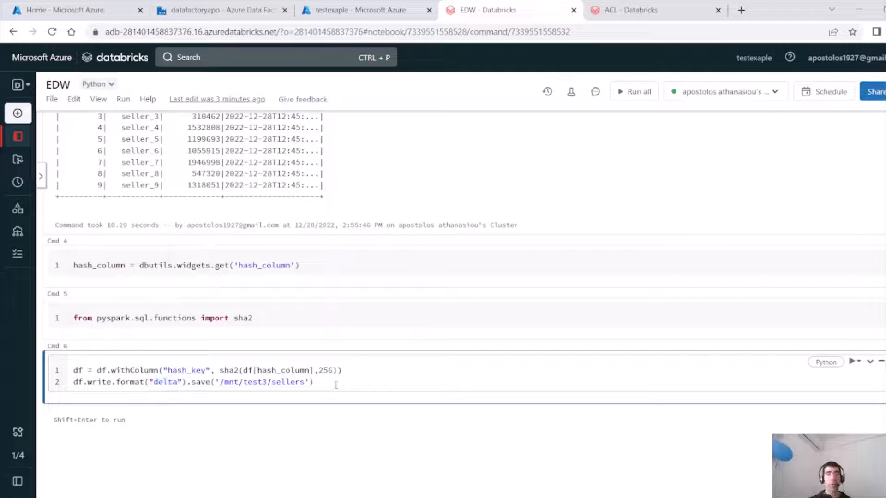
Review the view query and its FROM delta line in the ACL notebook.
click(657, 11)
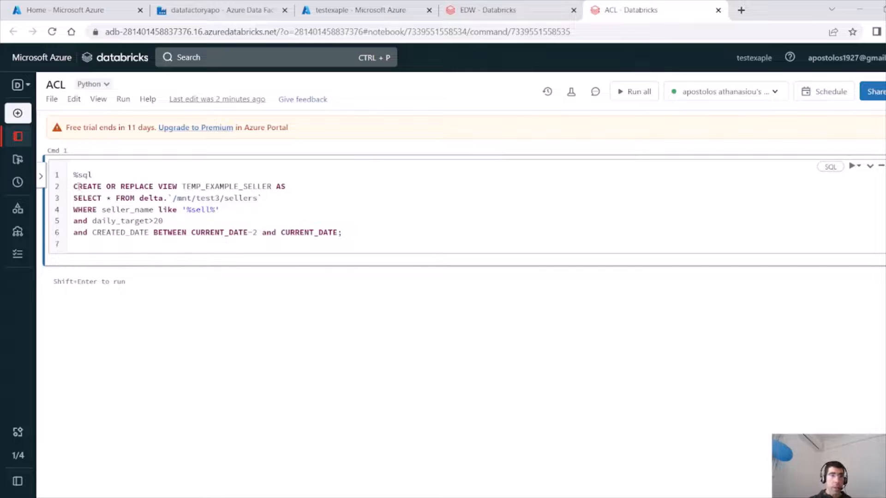
drag(74, 186, 359, 232)
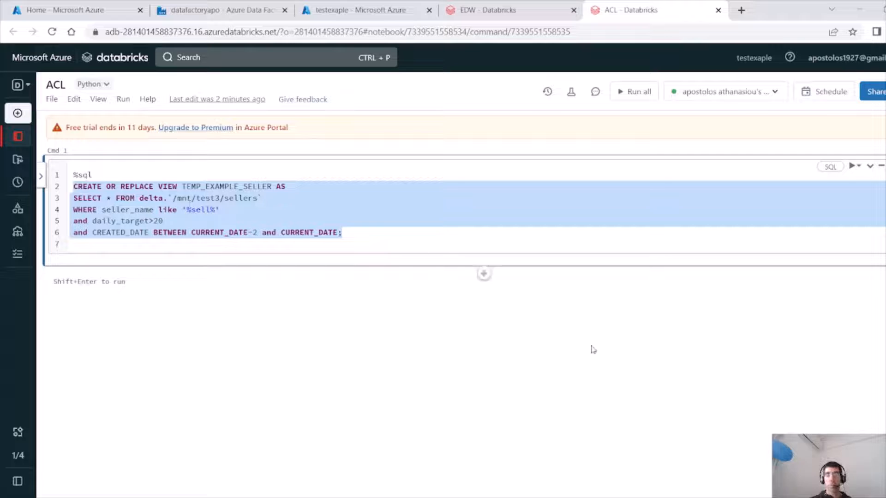
click(137, 200)
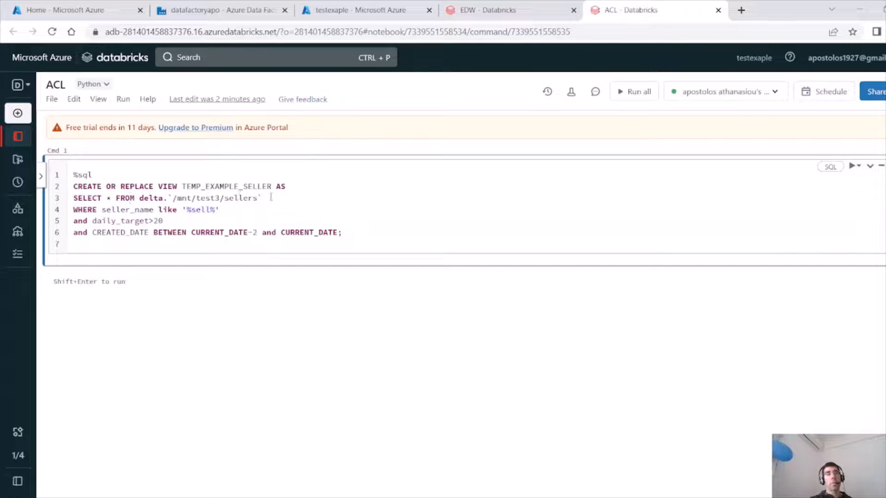
drag(267, 198, 54, 199)
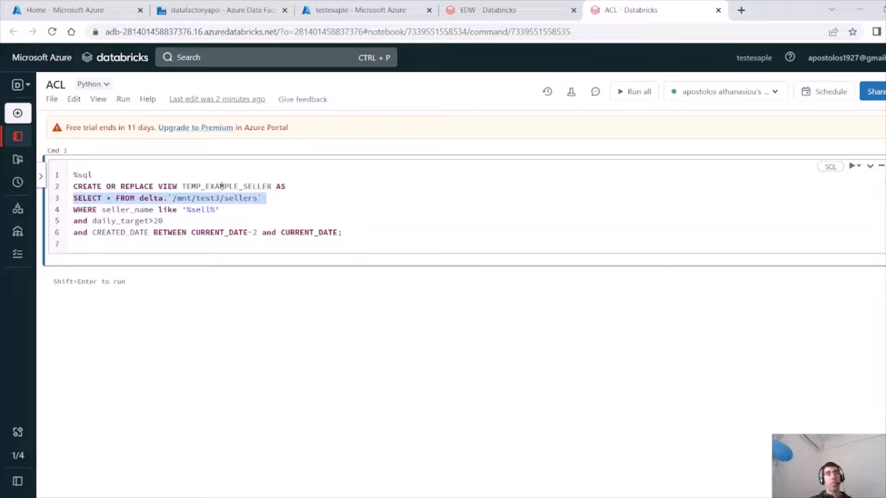
Try to delete the temp_example_seller table from the default database in the hive_metastore catalog.
mouse_move(18, 115)
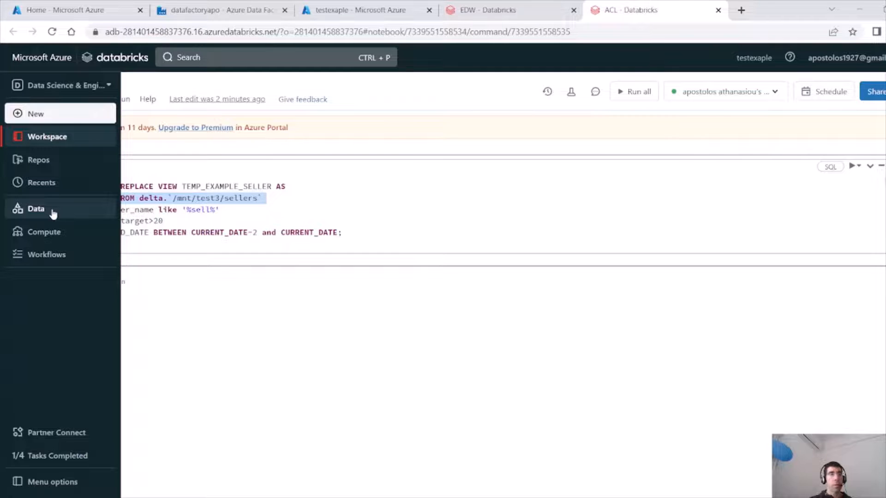
click(37, 209)
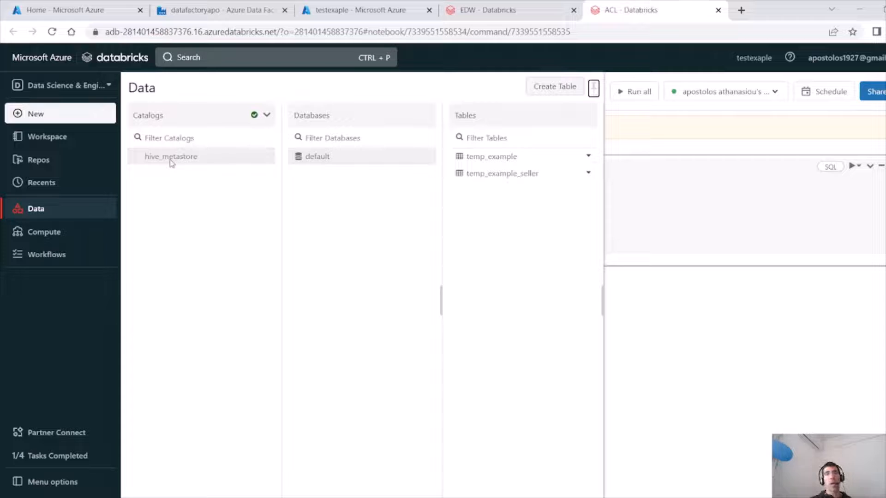
click(588, 177)
click(606, 227)
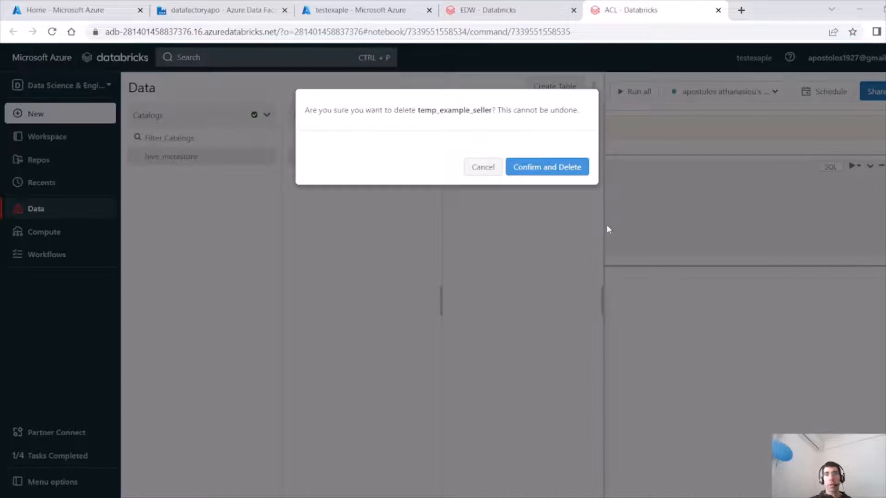
click(544, 174)
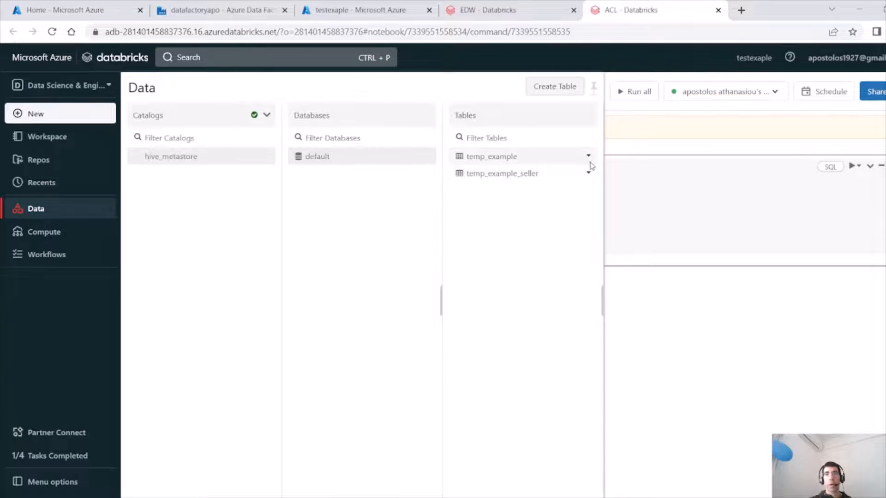
click(588, 173)
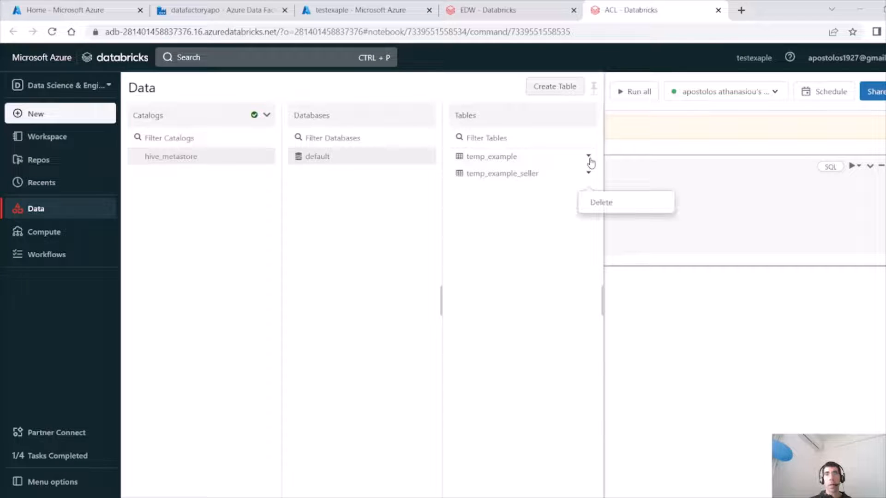
click(602, 203)
click(544, 172)
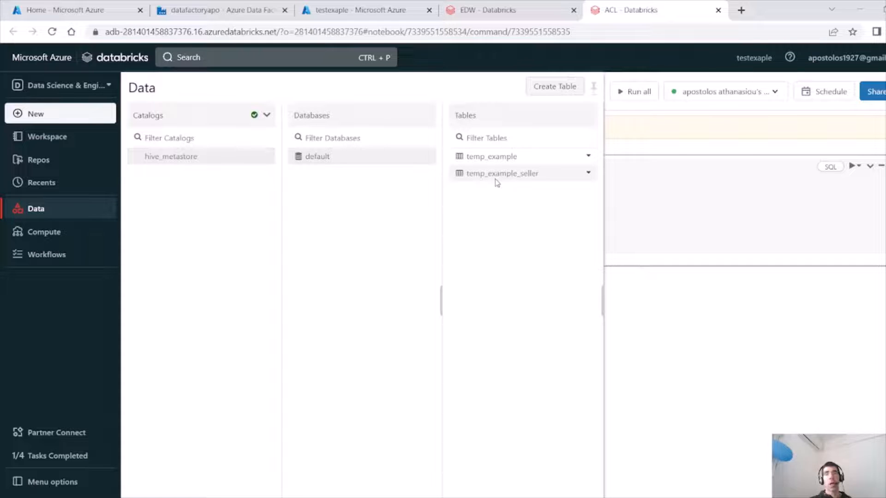
click(640, 204)
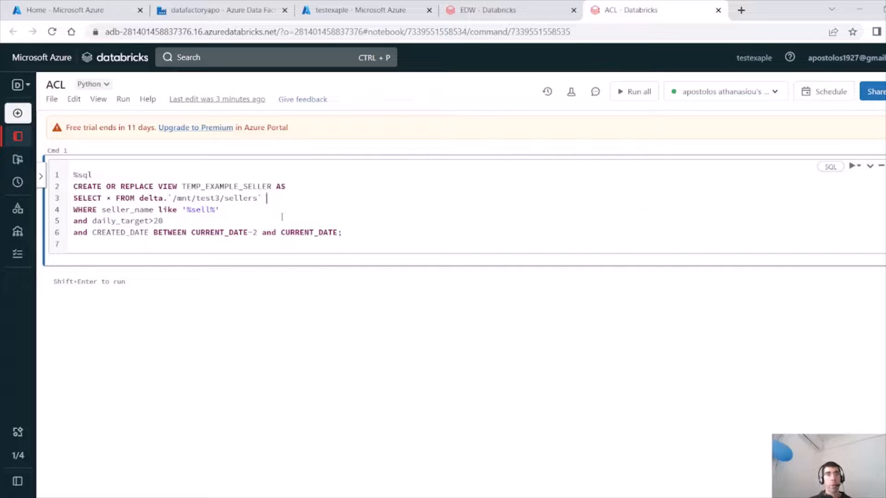
Review the whole view query and reselect SQL as the cell's language.
drag(379, 233, 72, 198)
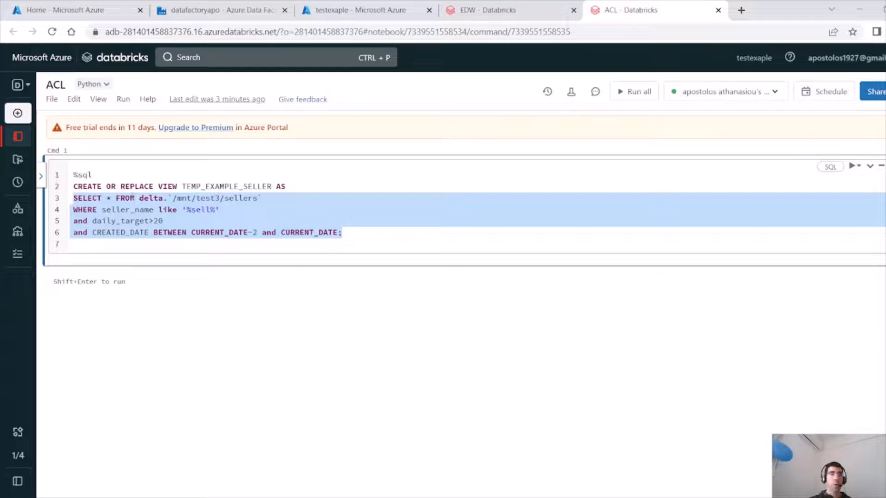
click(135, 198)
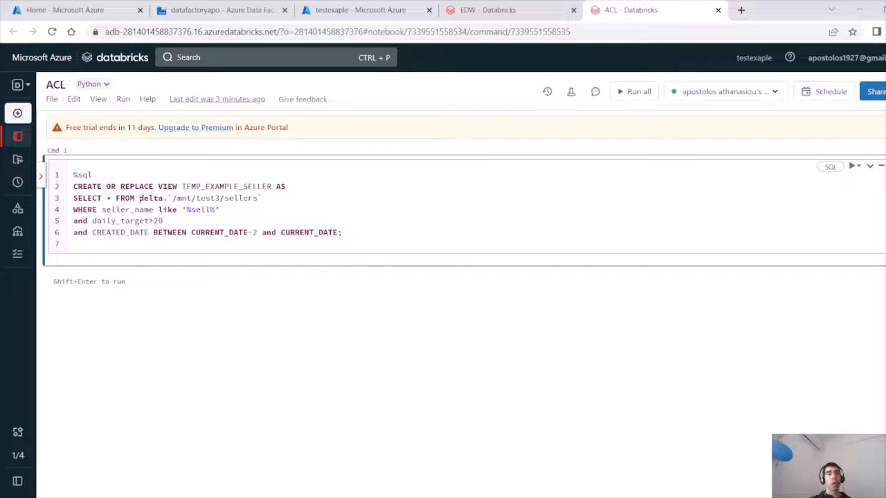
drag(139, 198, 165, 199)
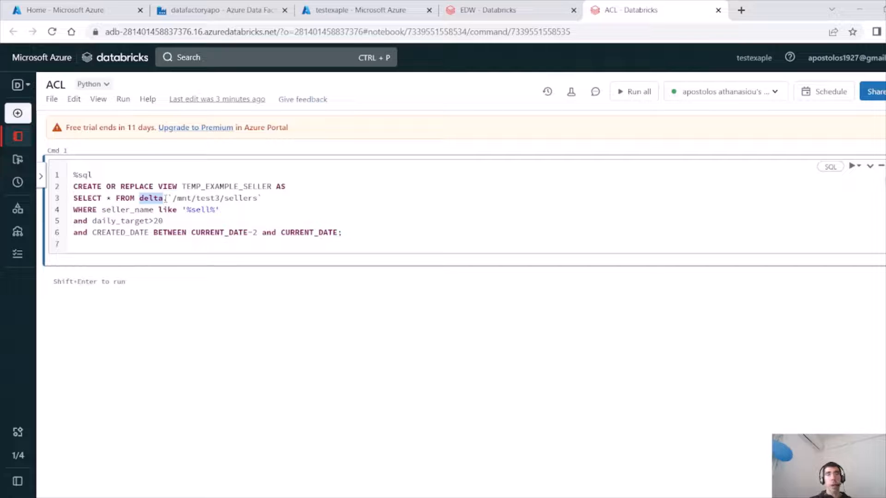
drag(103, 245, 52, 191)
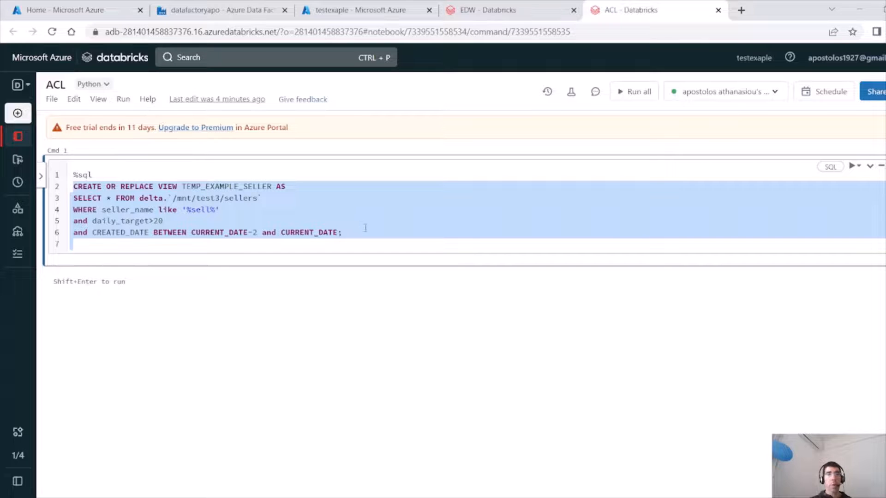
drag(365, 232, 64, 186)
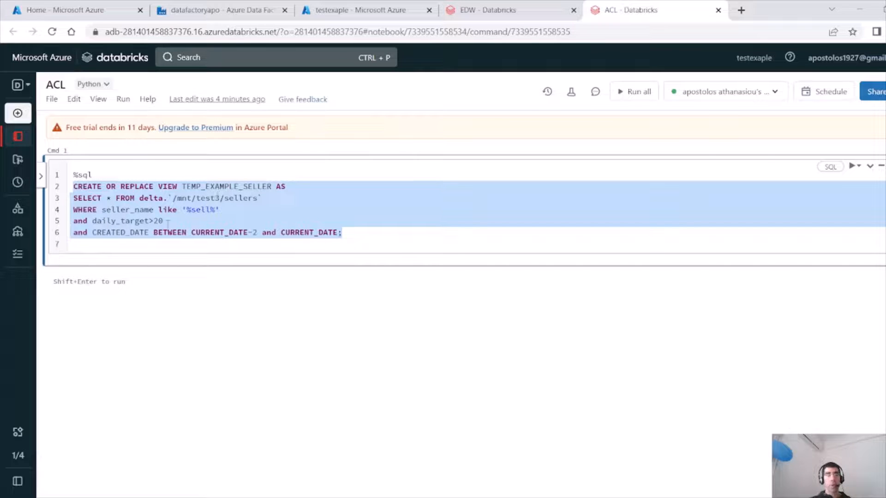
click(366, 232)
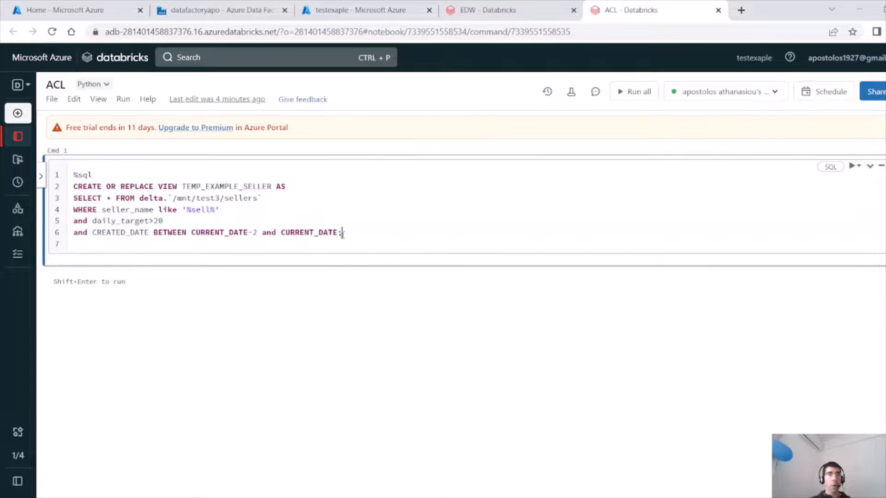
drag(366, 232, 60, 166)
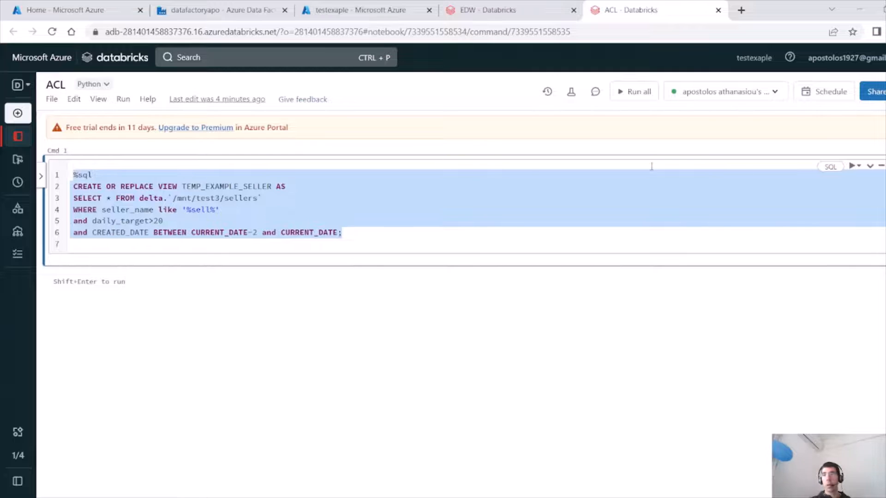
click(830, 167)
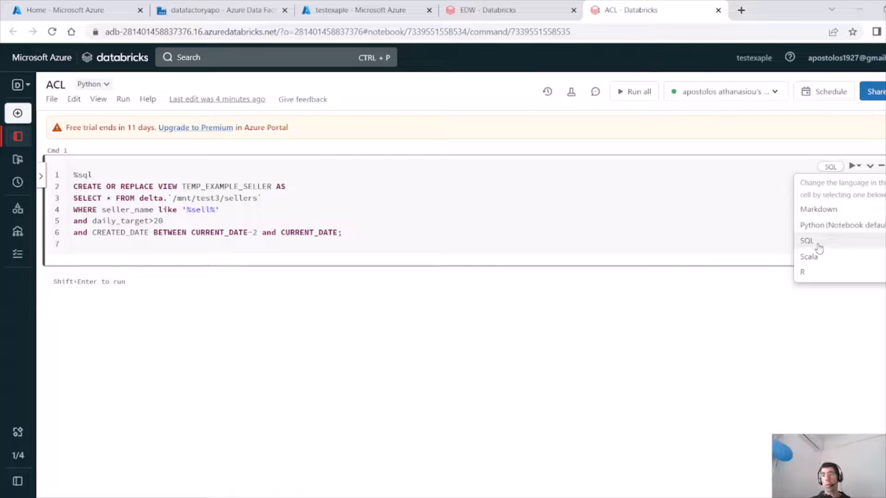
click(819, 249)
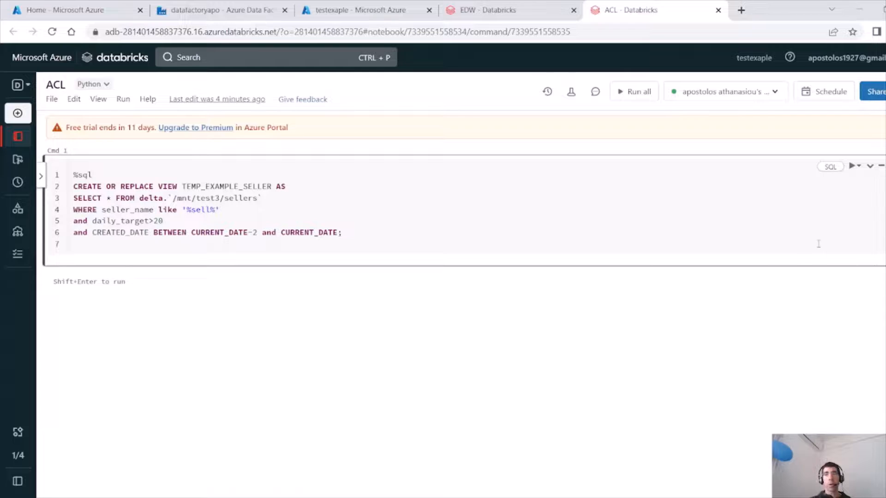
Highlight the %sql magic command line in the ACL notebook cell.
click(256, 206)
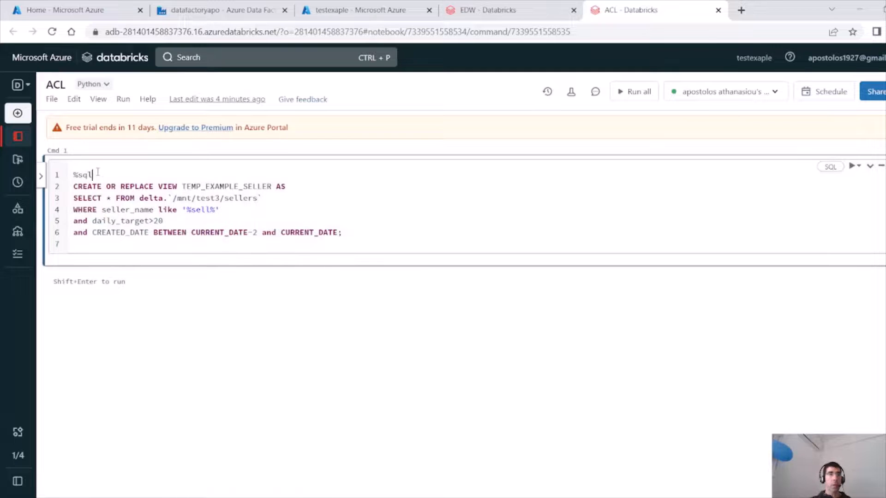
drag(93, 175, 72, 175)
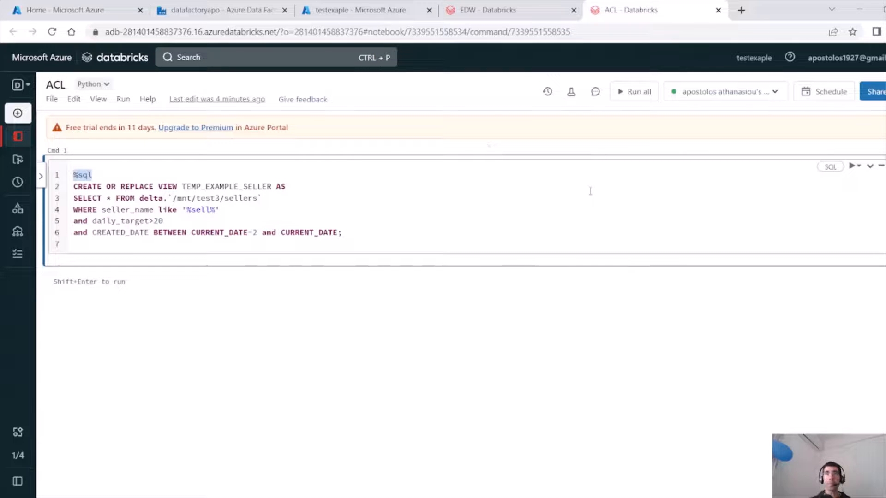
Set Notebook2's Databricks linked service to AzureDatabricks1 and test the connection.
click(225, 14)
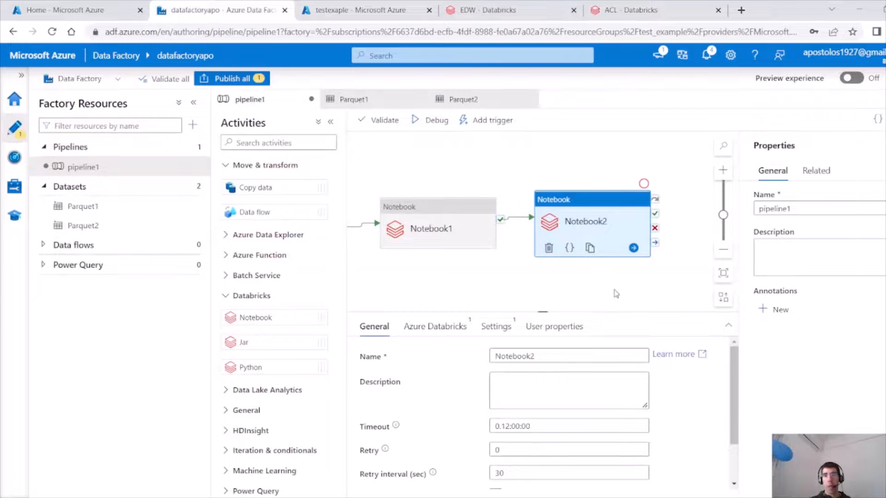
click(435, 326)
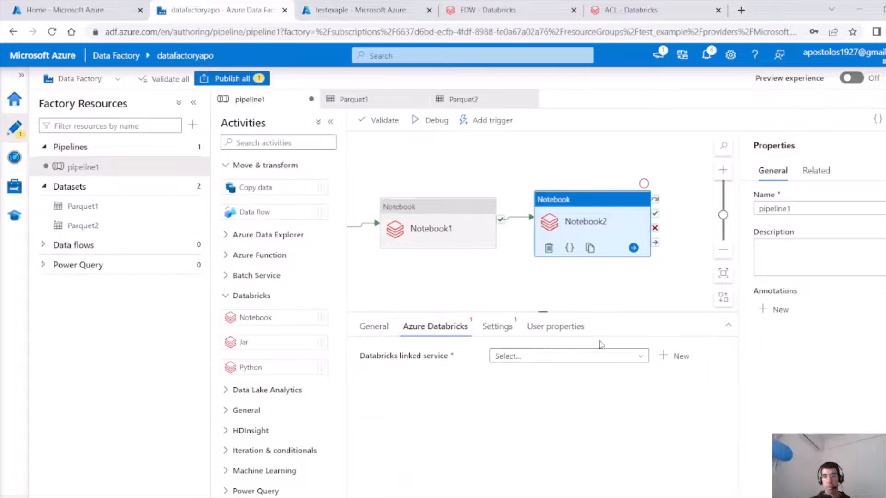
click(625, 355)
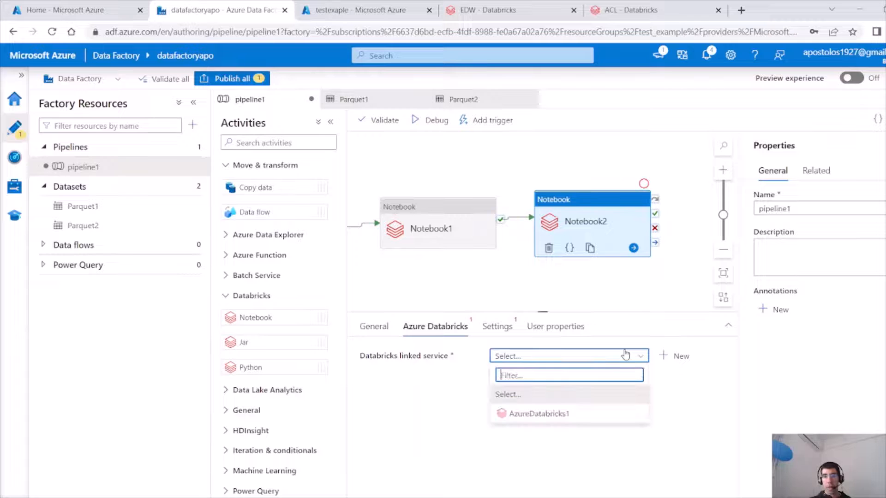
click(588, 412)
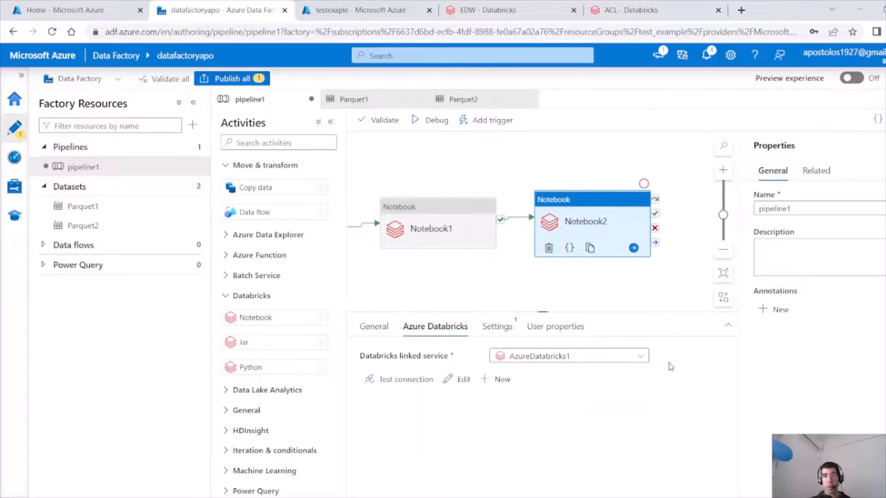
click(405, 387)
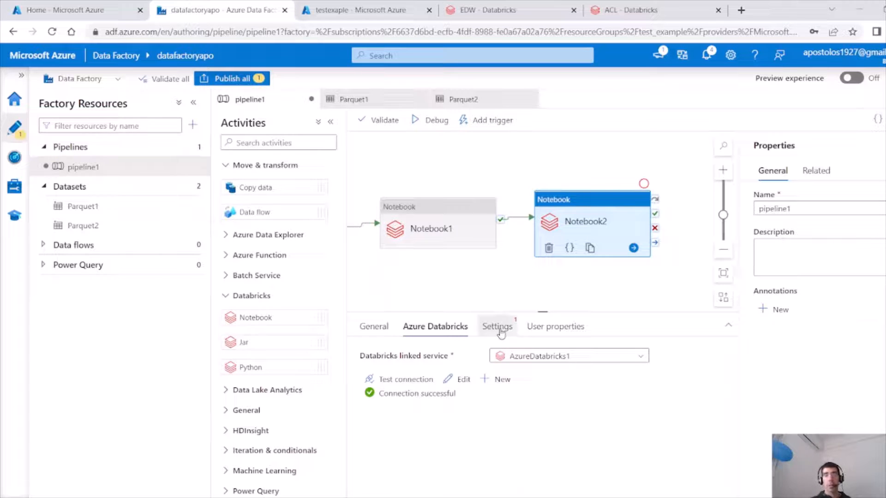
Set Notebook2's notebook path by browsing Users to the ACL notebook in the user's workspace folder.
click(500, 331)
click(393, 383)
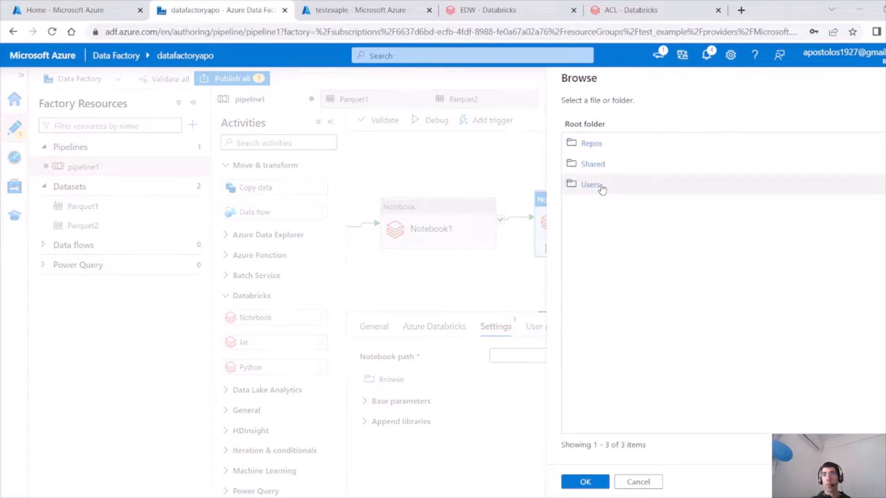
click(601, 187)
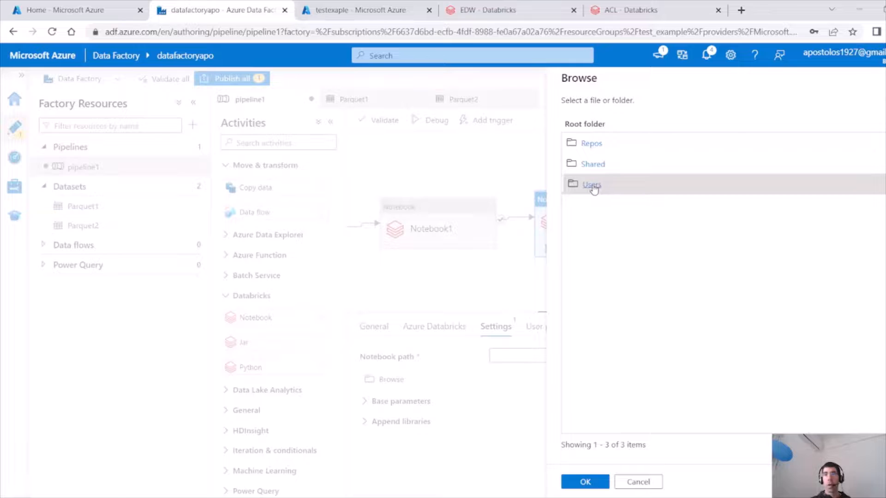
click(593, 186)
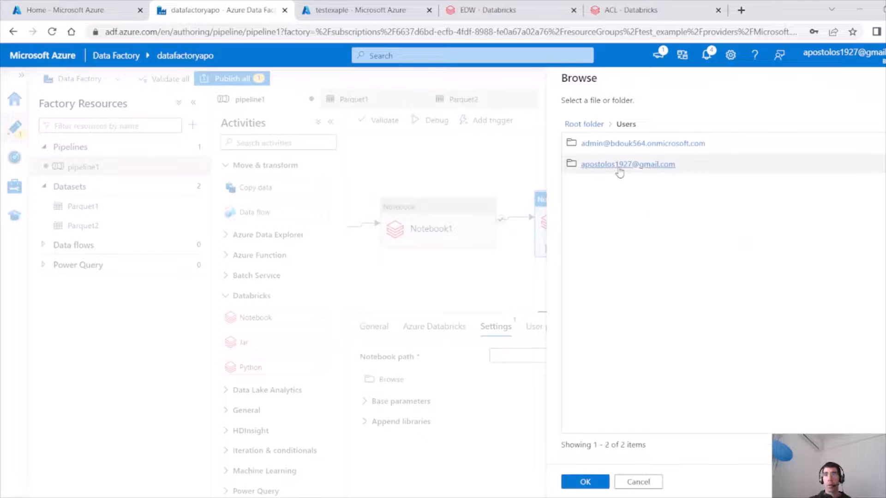
click(618, 167)
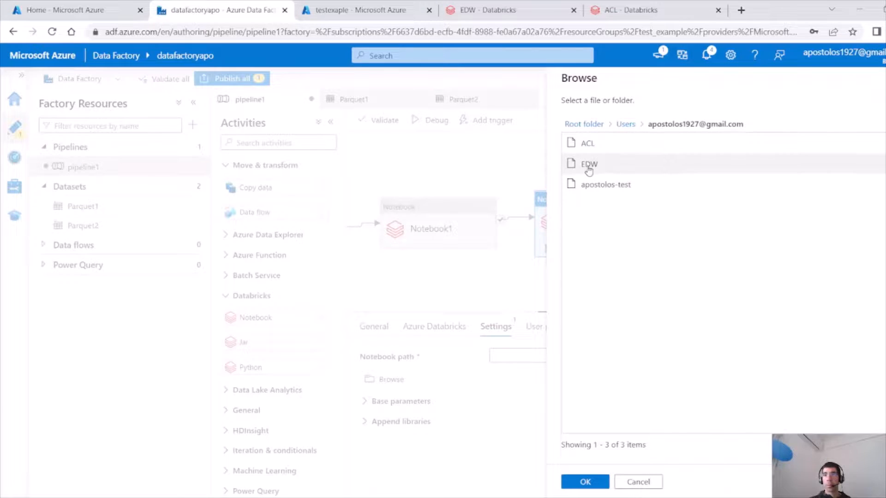
click(584, 145)
click(582, 481)
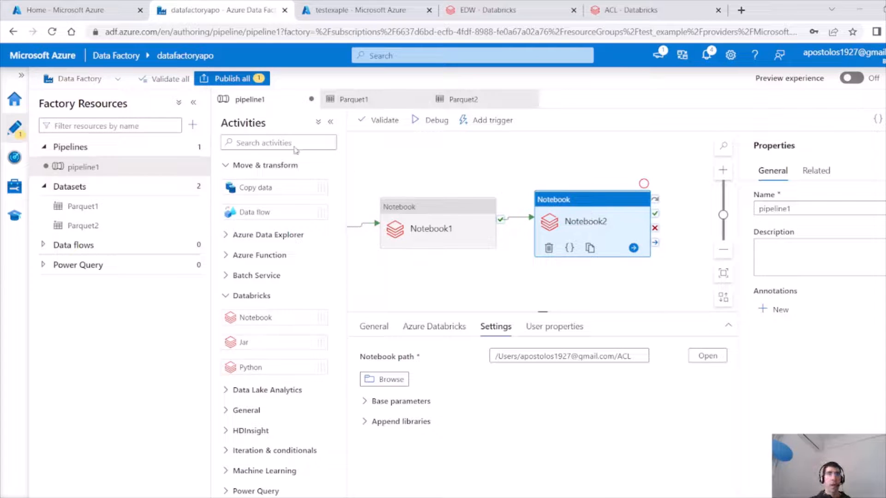
Publish all pending pipeline changes and start a debug run of the pipeline.
click(217, 79)
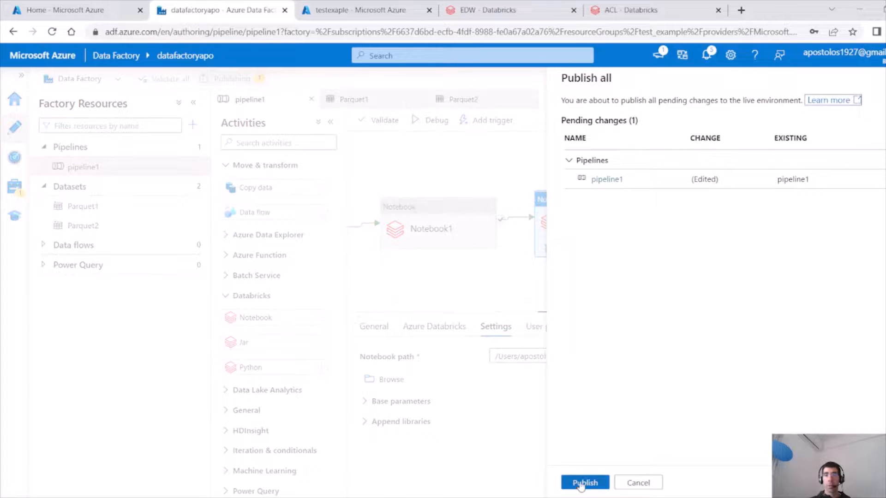
click(582, 483)
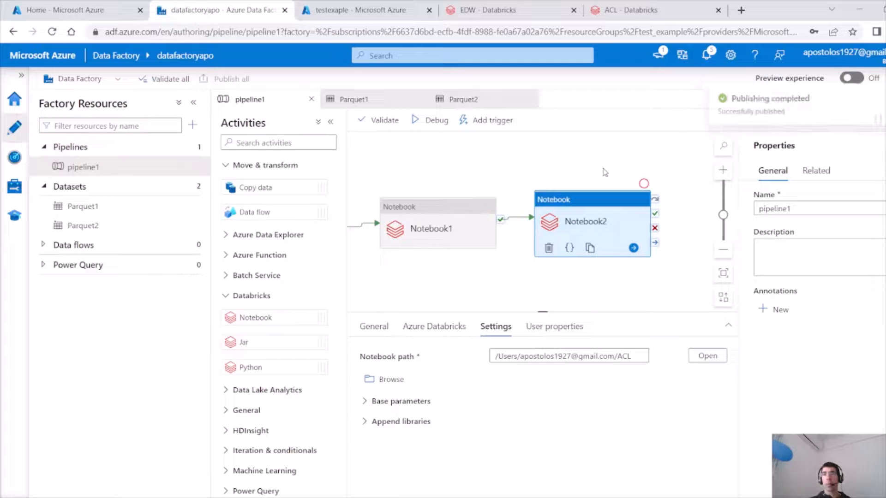
click(426, 123)
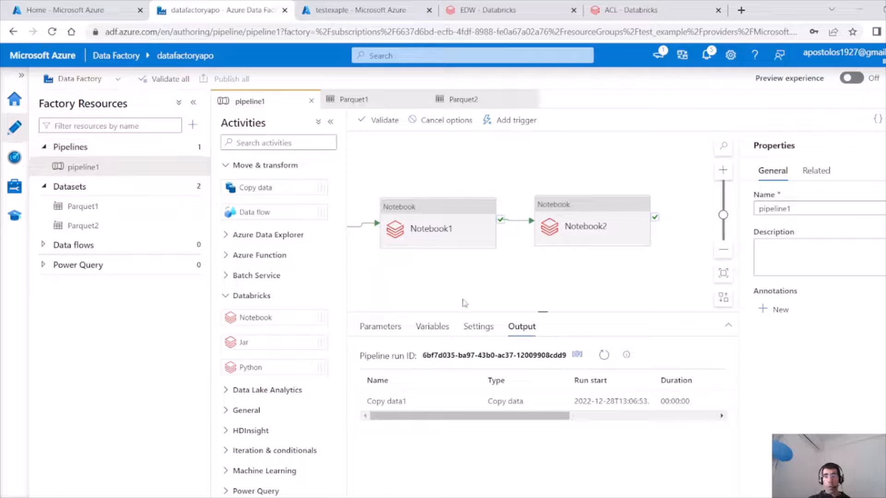
Monitor the debug run's activity statuses in the pipeline output, refreshing the list.
mouse_move(438, 401)
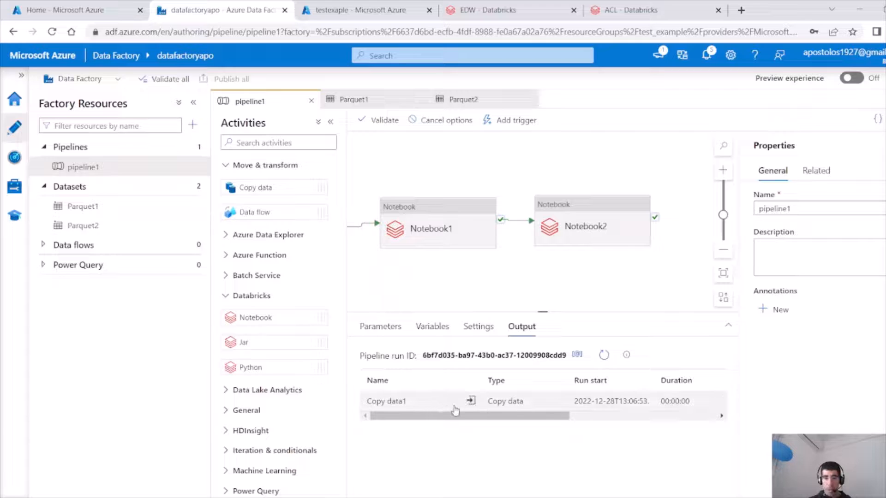
drag(481, 296, 617, 278)
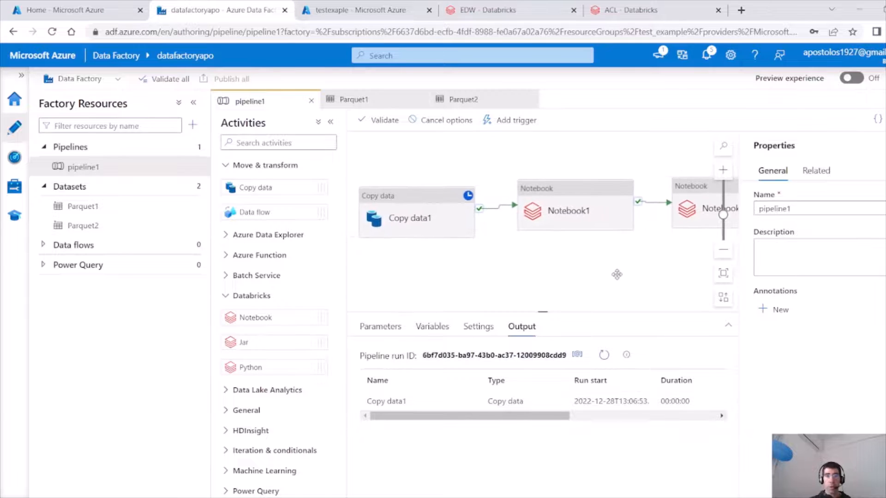
mouse_move(422, 197)
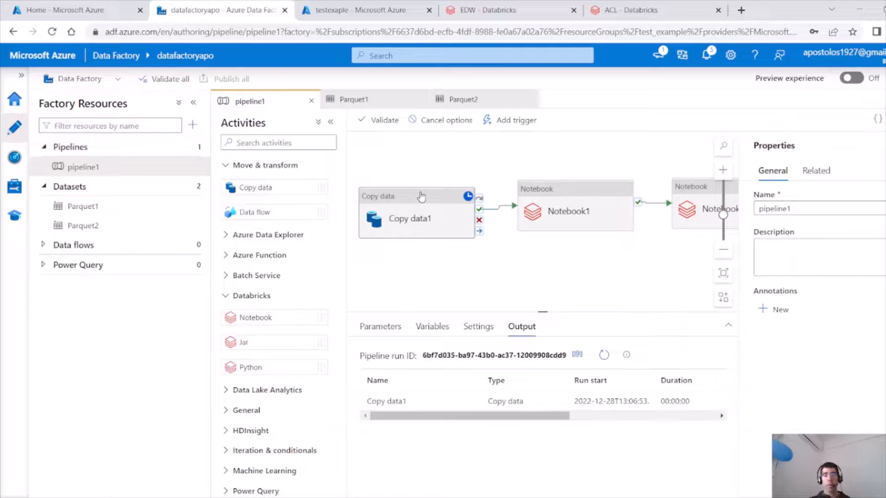
click(605, 358)
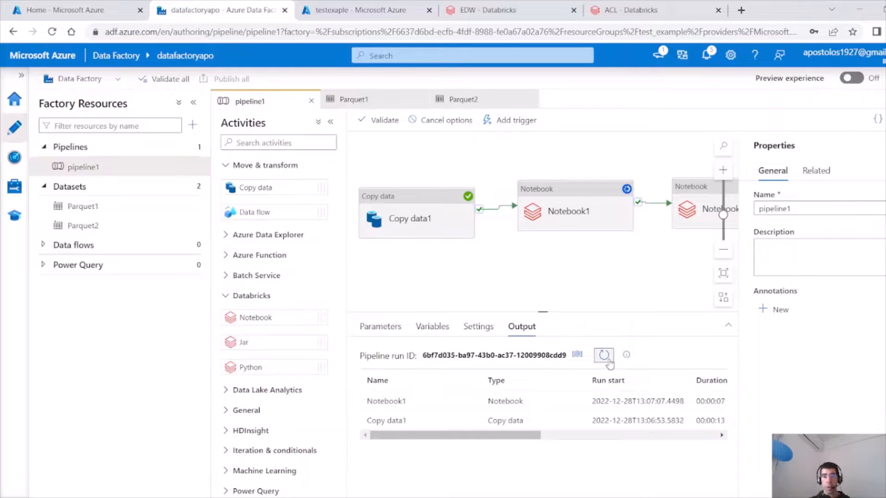
drag(498, 438, 629, 438)
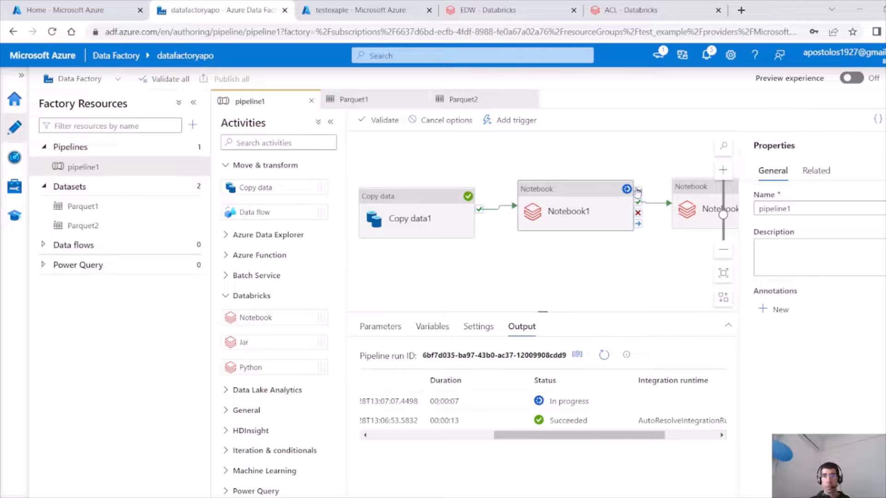
click(603, 355)
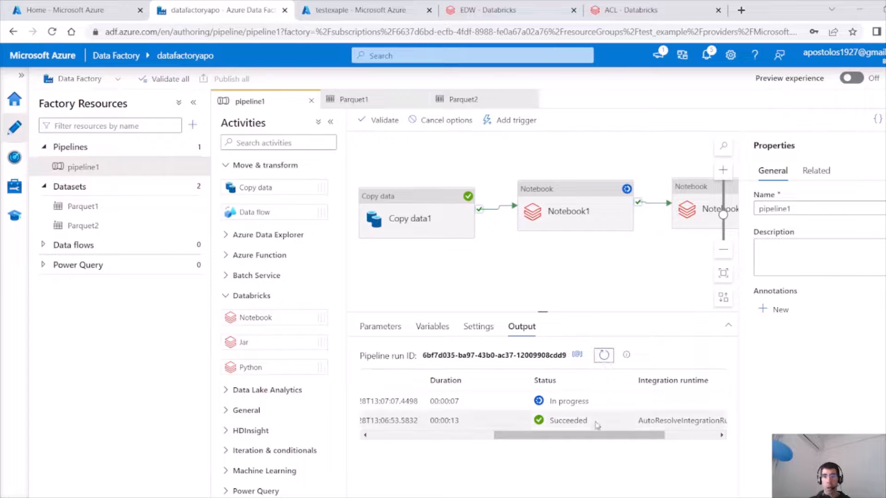
drag(605, 436, 534, 436)
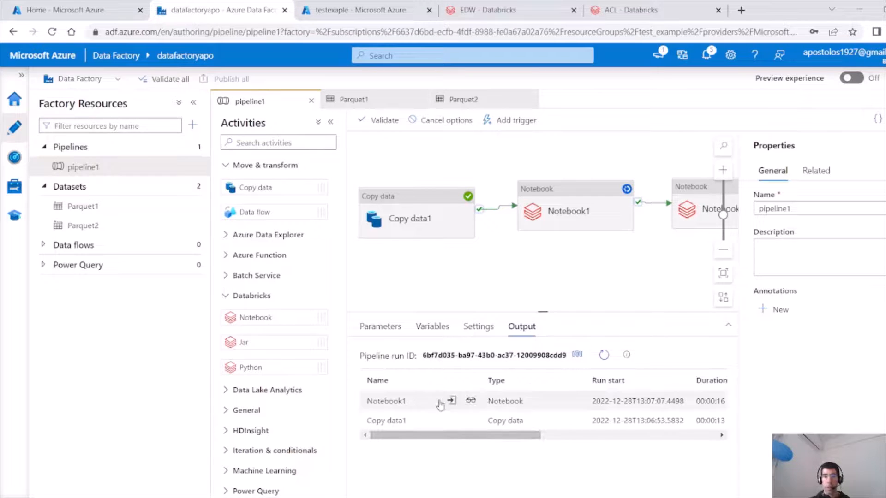
Open Notebook1's Databricks run page and review its output cells and task run status.
click(470, 401)
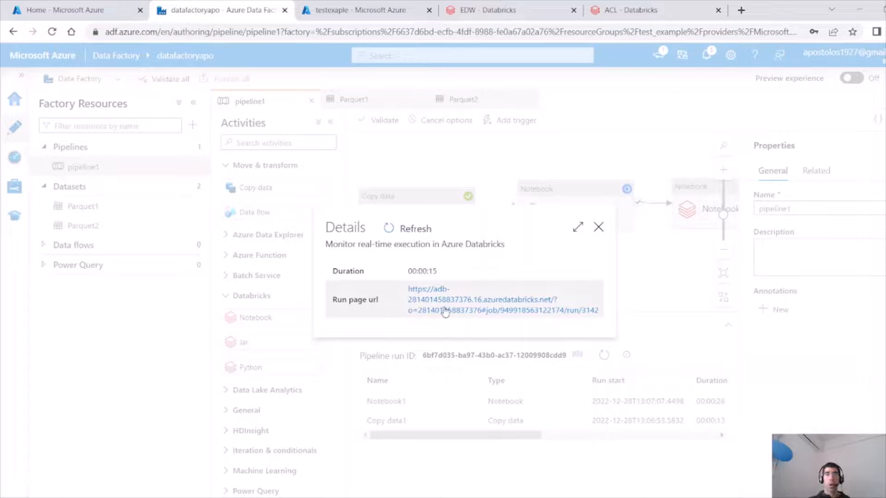
click(444, 312)
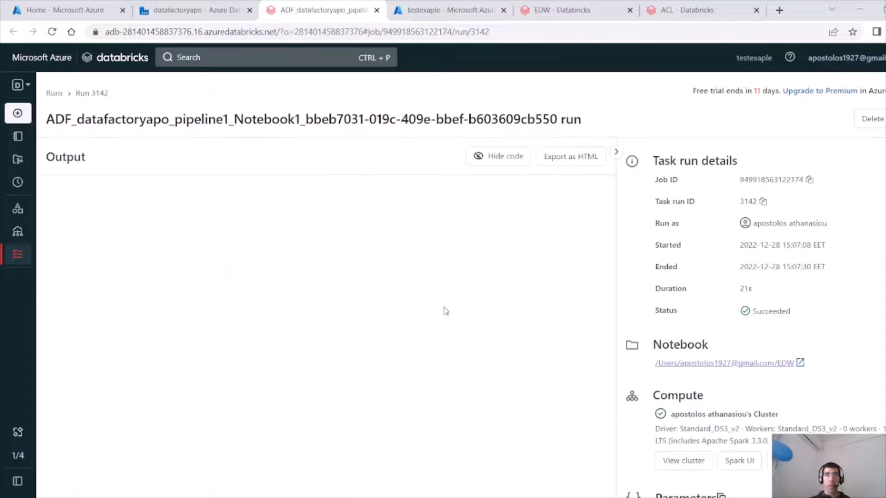
drag(608, 253, 612, 395)
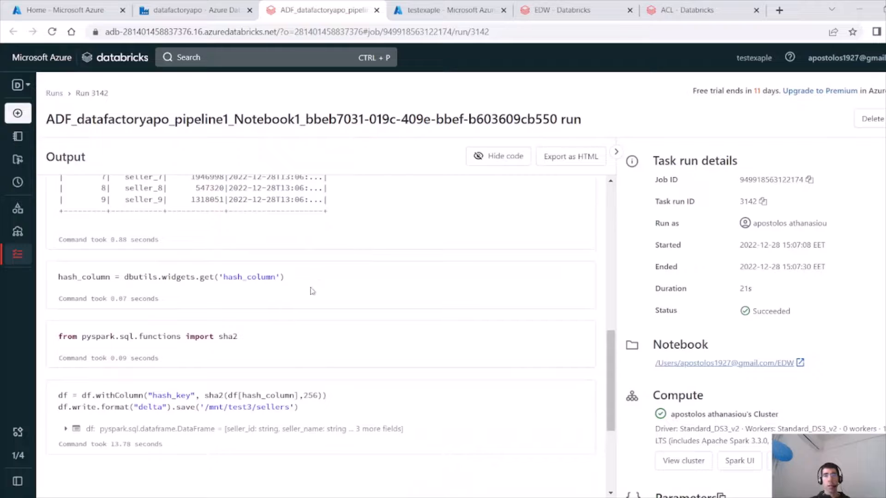
drag(284, 276, 157, 273)
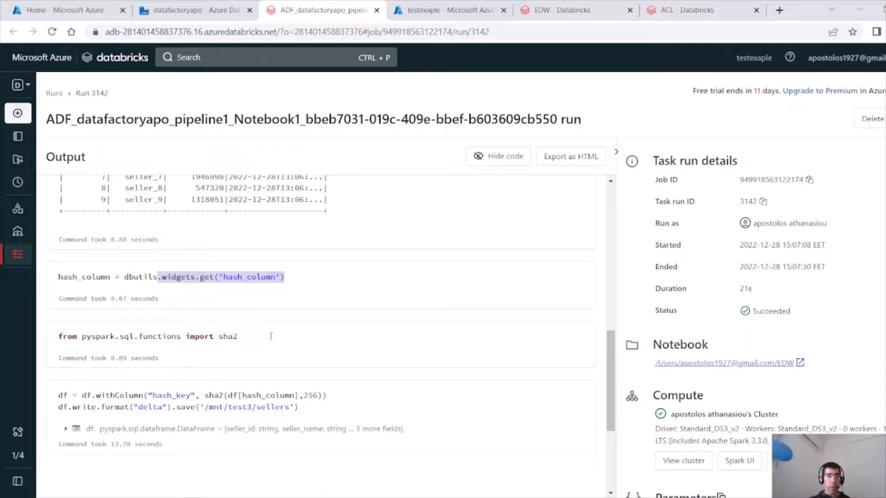
click(60, 303)
drag(59, 299, 165, 308)
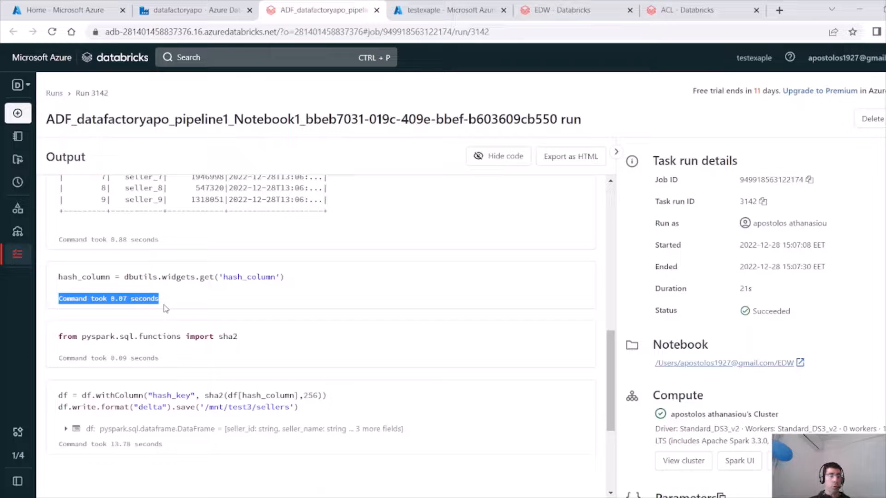
click(66, 428)
scroll(119, 450, down, 1)
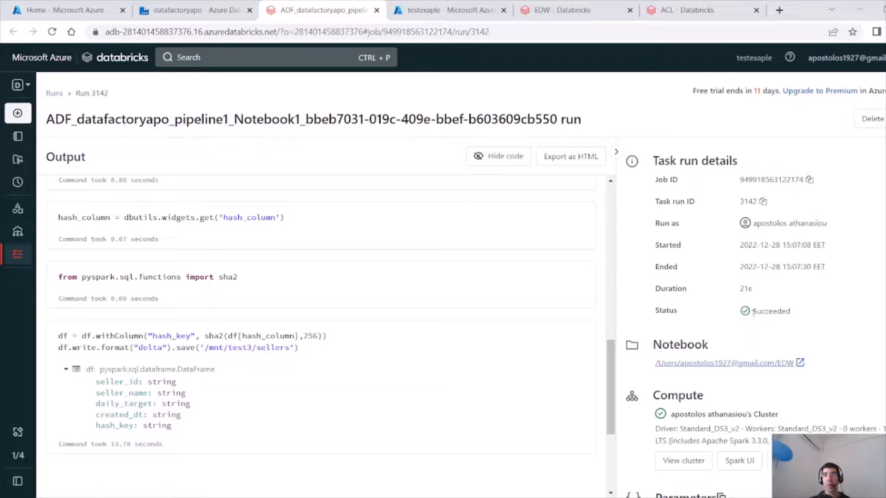
drag(752, 312, 789, 316)
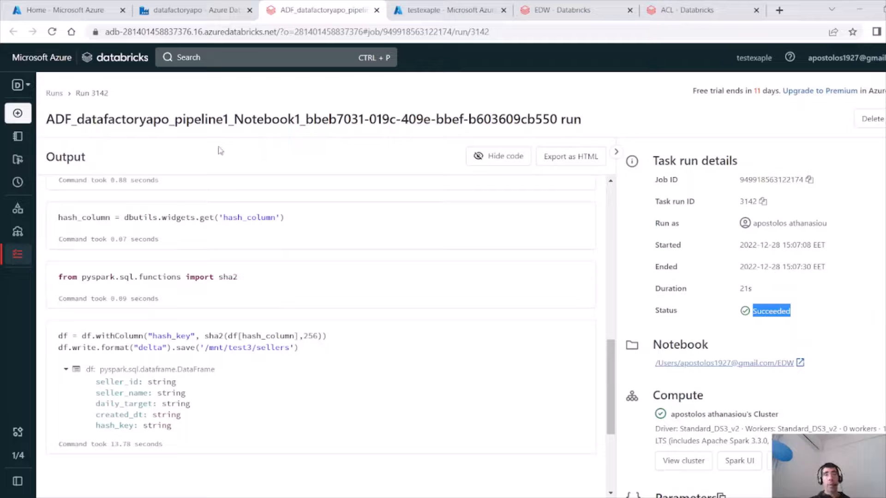
Return to the pipeline and open the error details of the failed Notebook2 activity run.
click(194, 17)
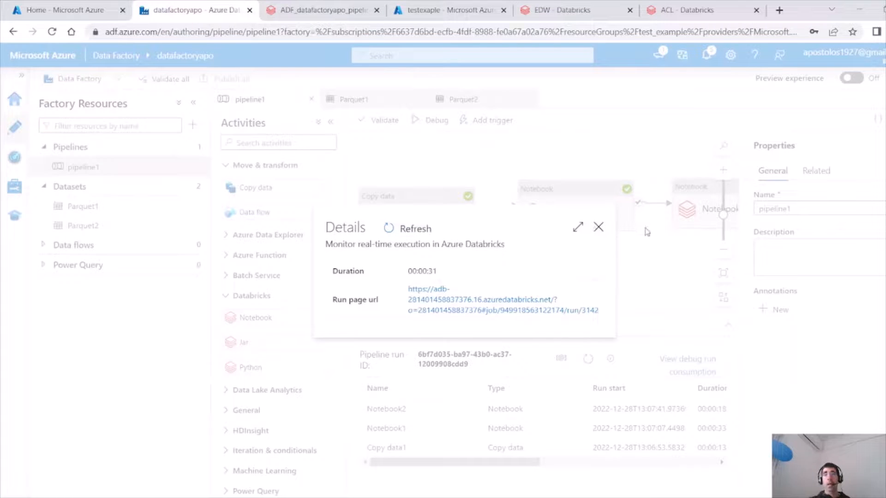
click(599, 227)
drag(627, 279, 434, 264)
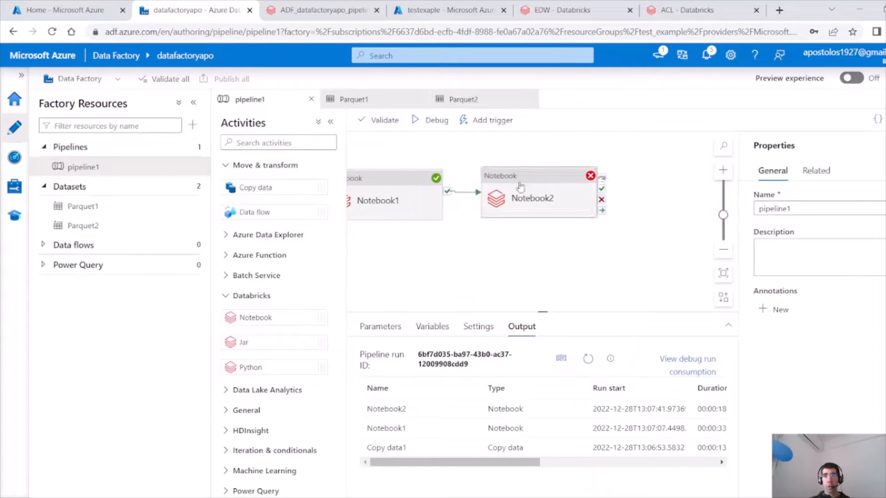
click(544, 173)
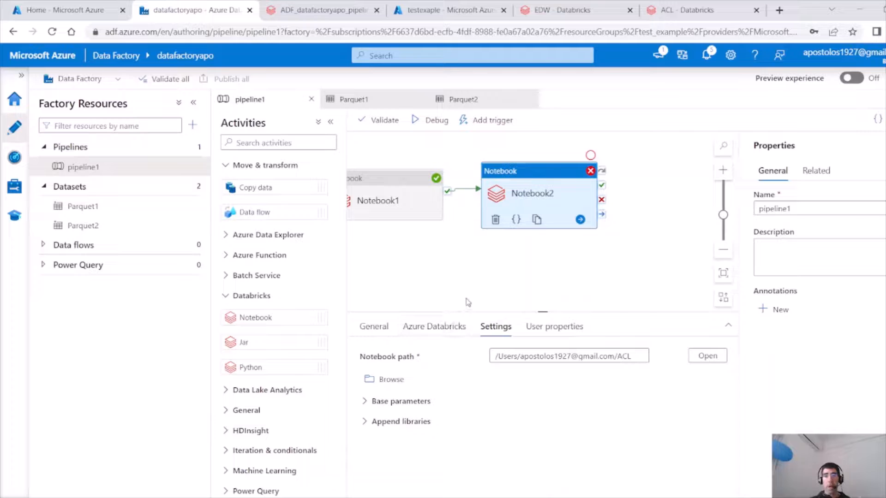
click(374, 326)
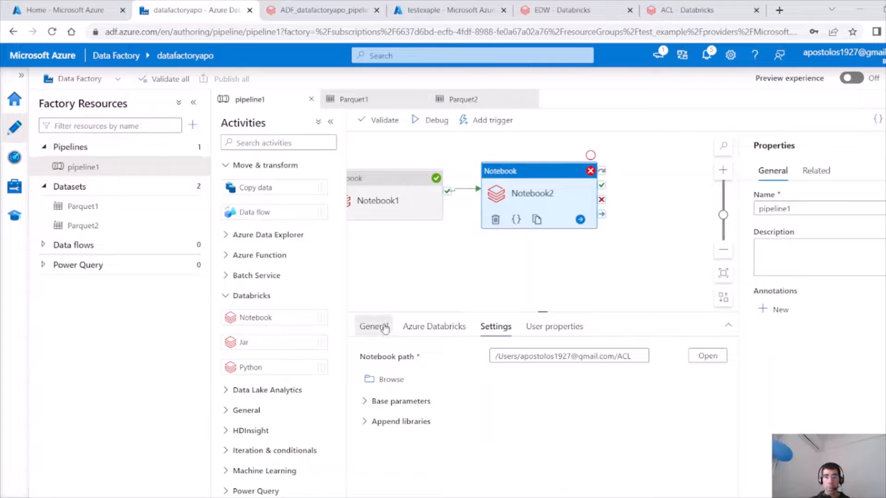
click(569, 264)
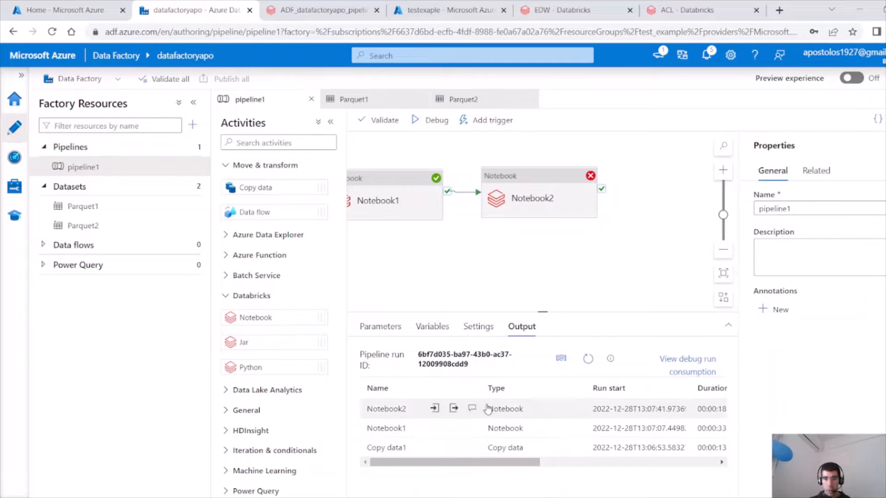
click(471, 410)
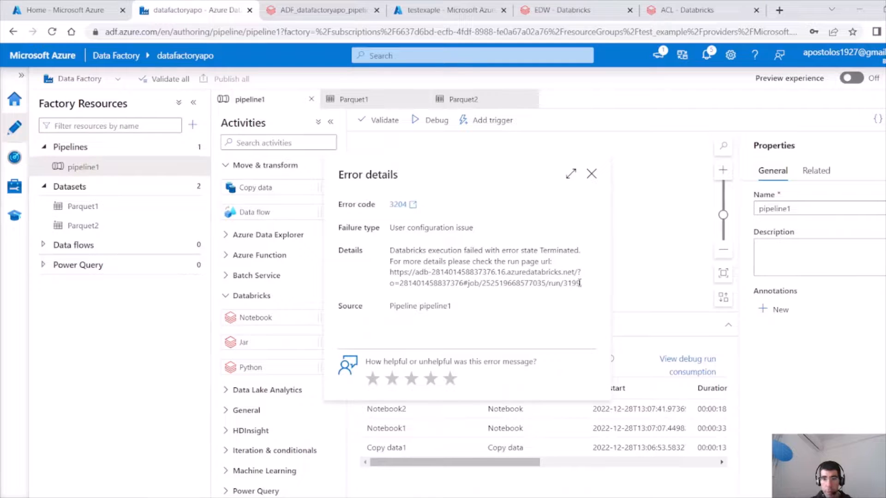
Open the failed Notebook2 run page in a new tab using the run page URL from the error details.
drag(580, 283, 390, 272)
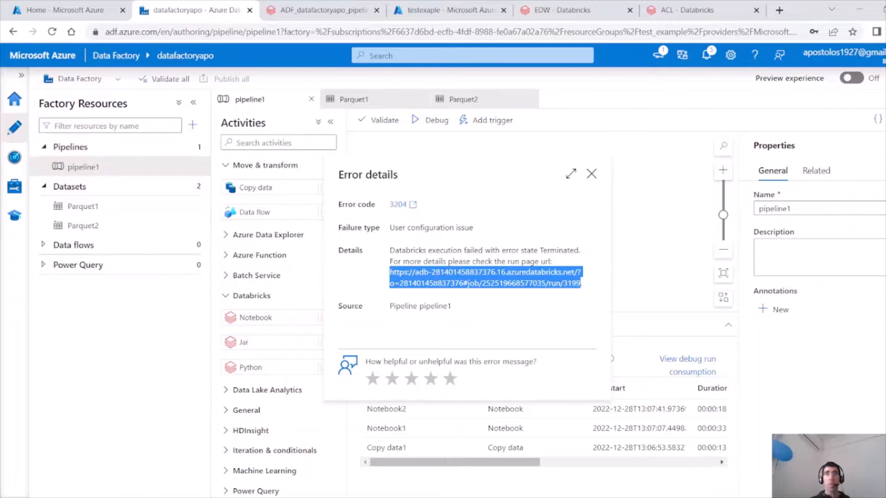
key(ctrl+c)
click(779, 10)
key(ctrl+v)
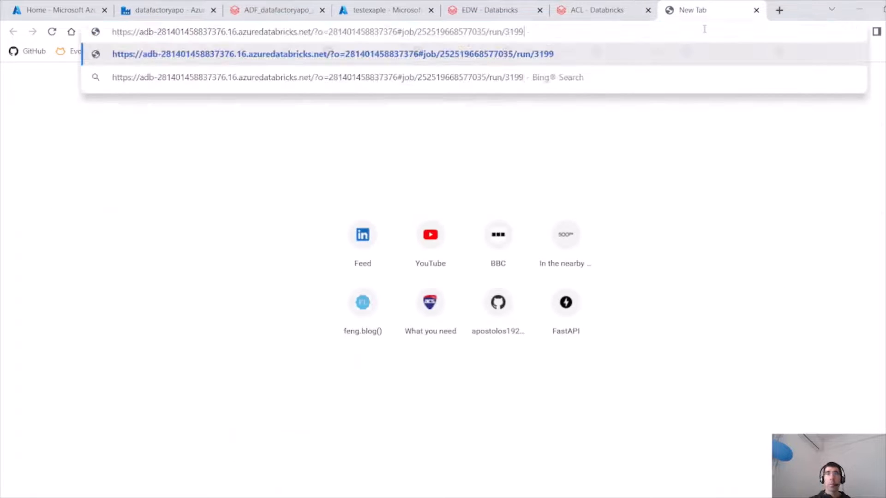
key(Return)
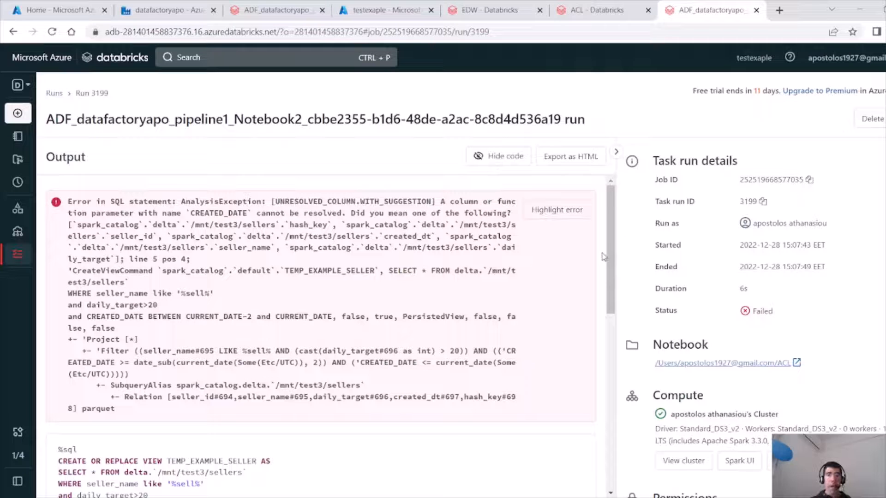
Review the Notebook2 run's SQL error output, comparing it with the Notebook1 run page.
drag(607, 264, 613, 360)
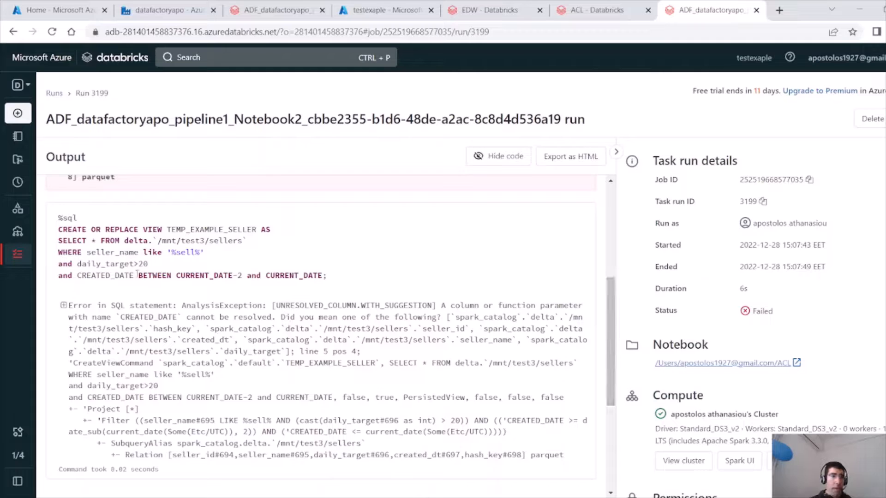
click(275, 10)
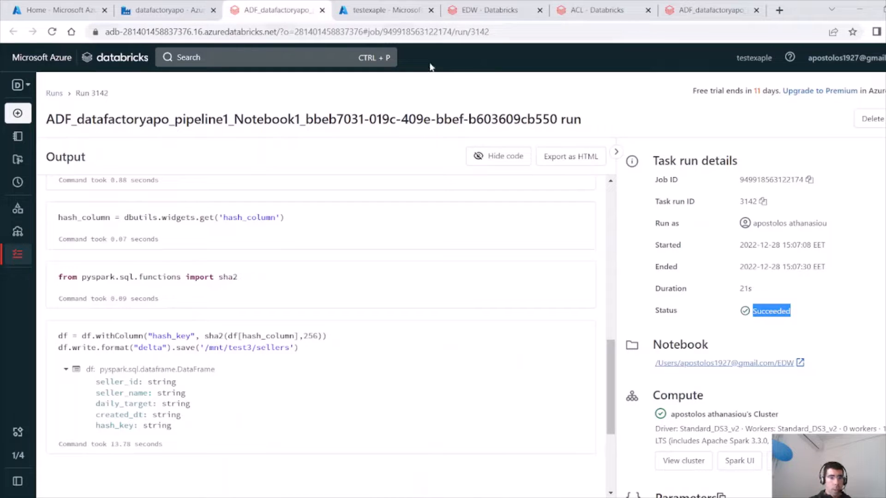
click(711, 10)
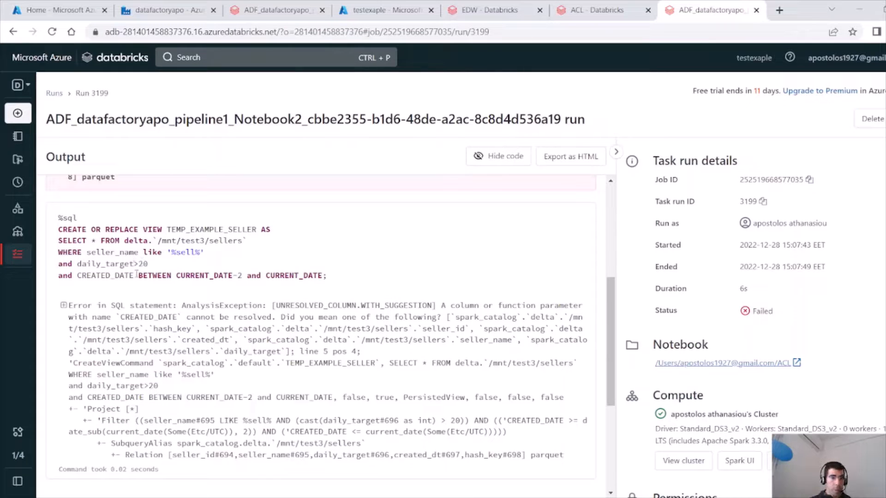
drag(134, 275, 119, 275)
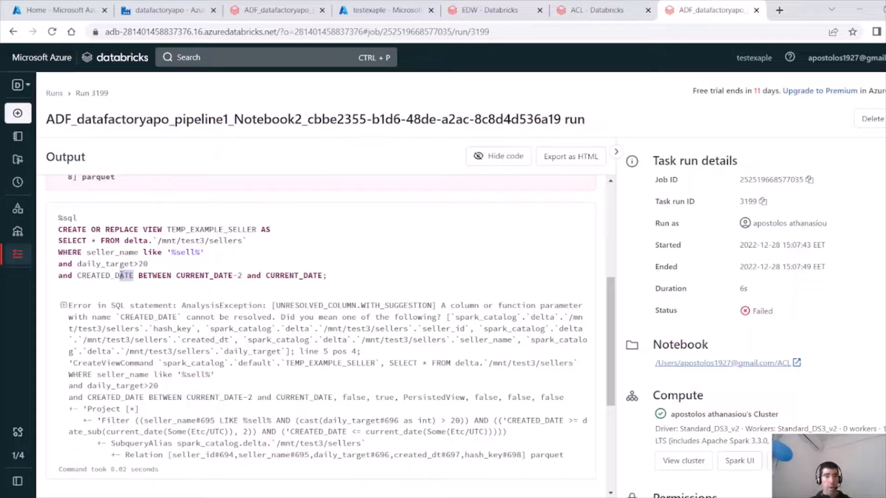
In the ACL notebook, change the column CREATED_DATE to CREATED_DT in the view's WHERE clause.
click(608, 5)
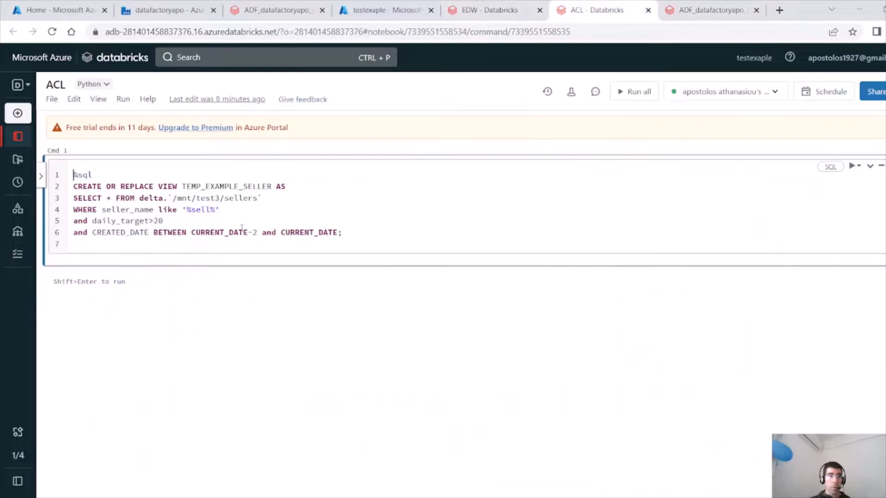
drag(151, 234, 135, 233)
text(T)
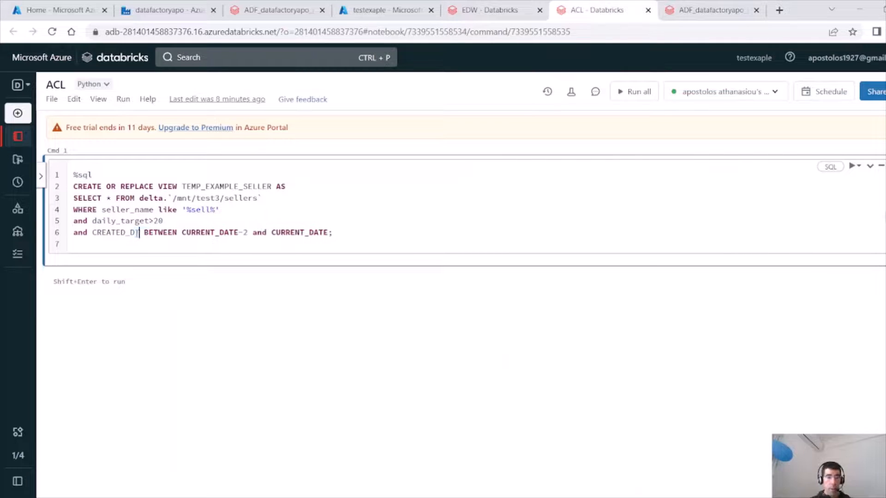
Return to the Notebook2 run page and re-read the suggested column names in the error message.
click(711, 10)
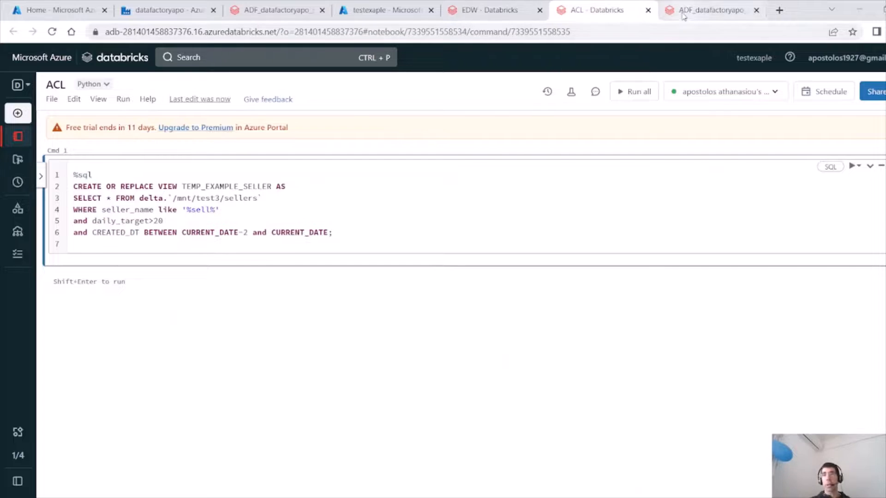
click(449, 274)
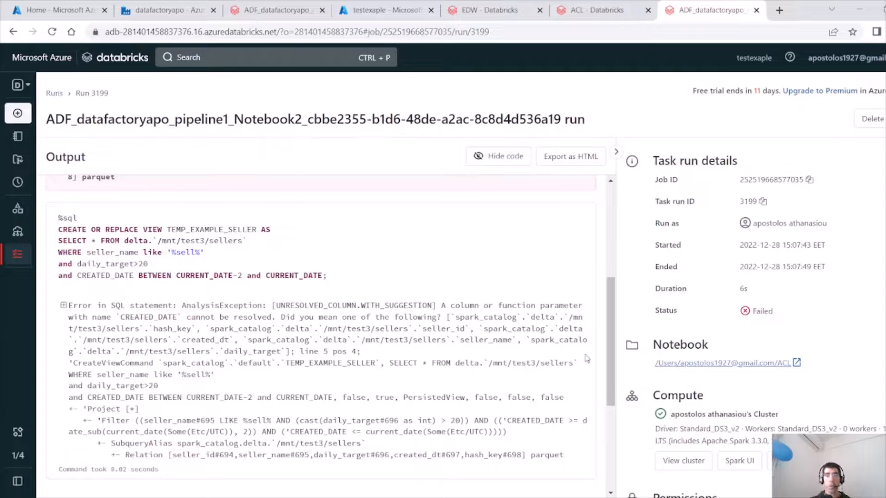
mouse_move(607, 379)
mouse_down()
mouse_move(607, 419)
mouse_move(607, 380)
mouse_up()
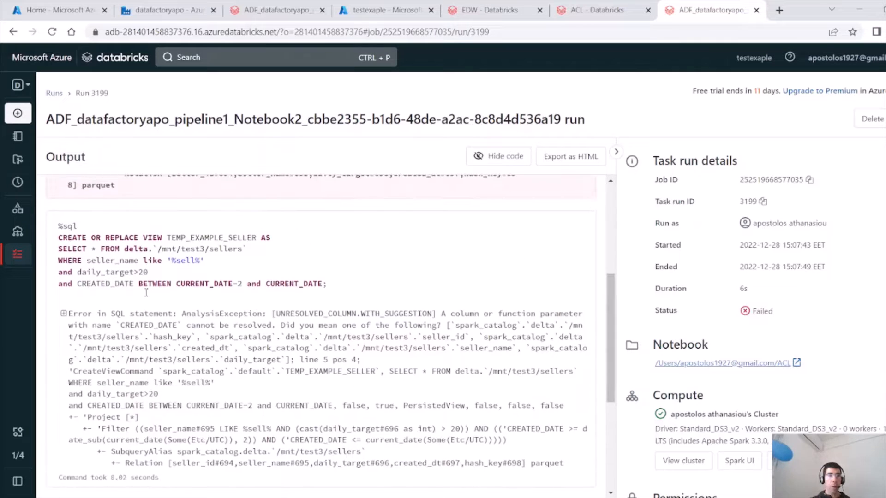
scroll(615, 213, up, 5)
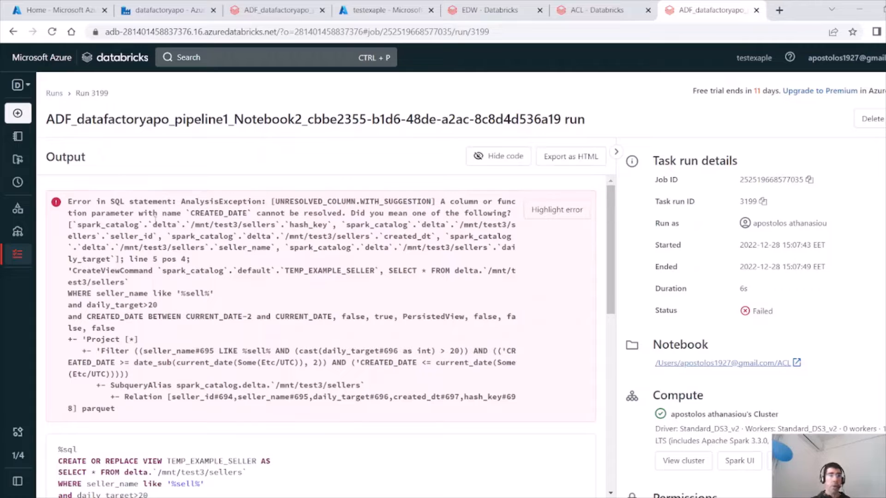
drag(162, 224, 247, 300)
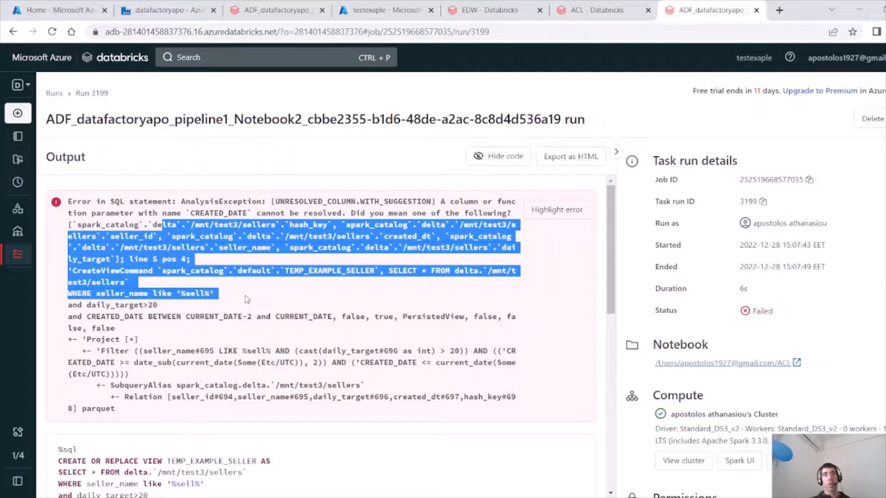
Close the run page and rename the view in the ACL notebook to TEMP_EXAMPLE_SELLER2.
click(756, 10)
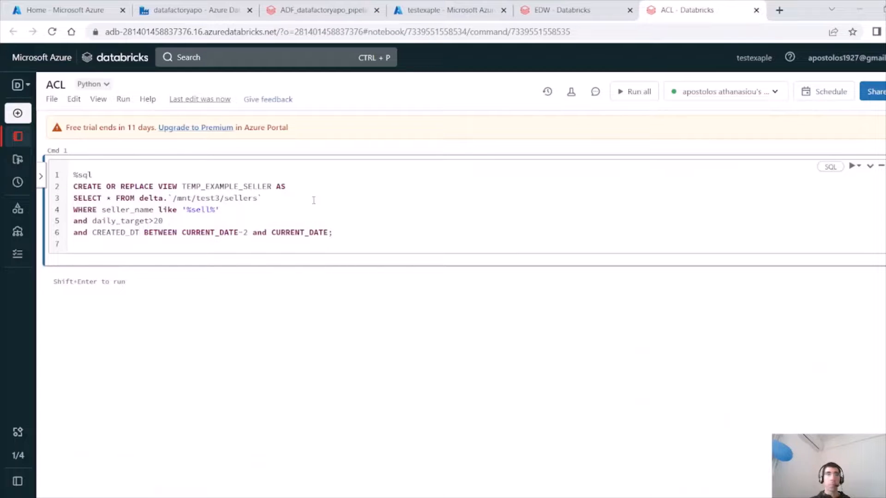
click(272, 186)
text(S)
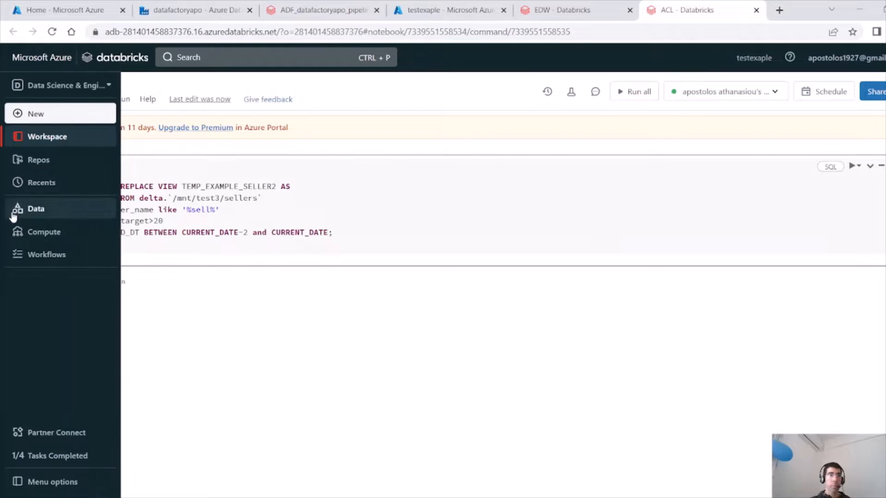
Check the existing tables in the default database of hive_metastore in the Data browser.
click(36, 209)
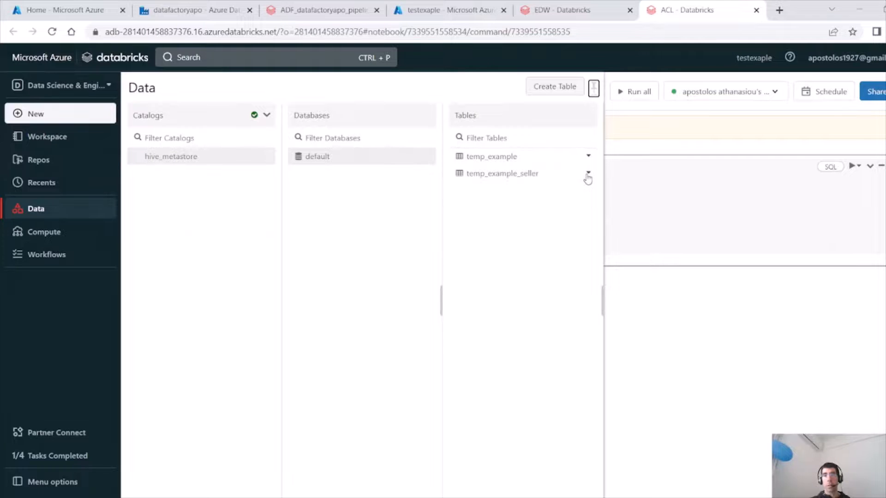
click(672, 204)
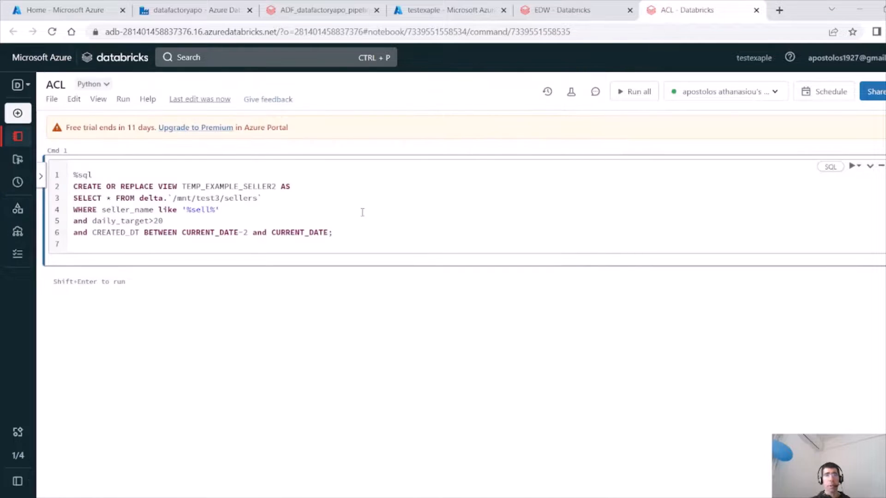
double_click(276, 186)
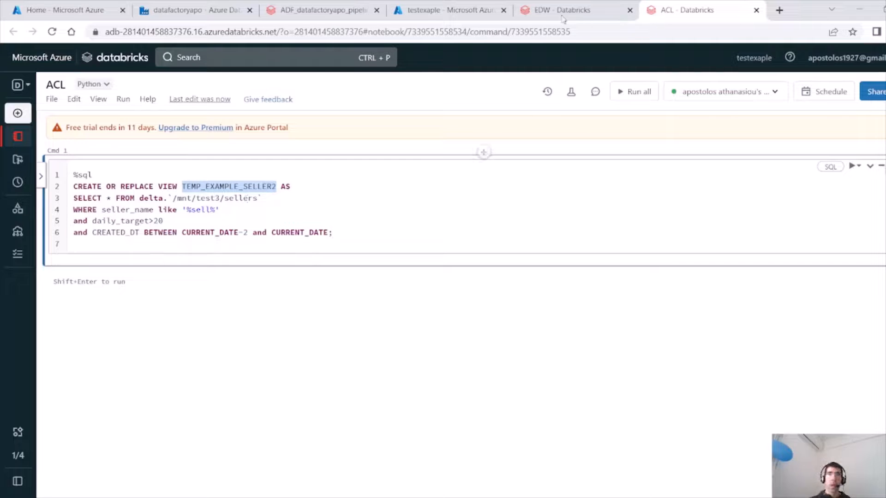
Return to the pipeline, close the error details and start a new debug run.
click(187, 18)
click(592, 174)
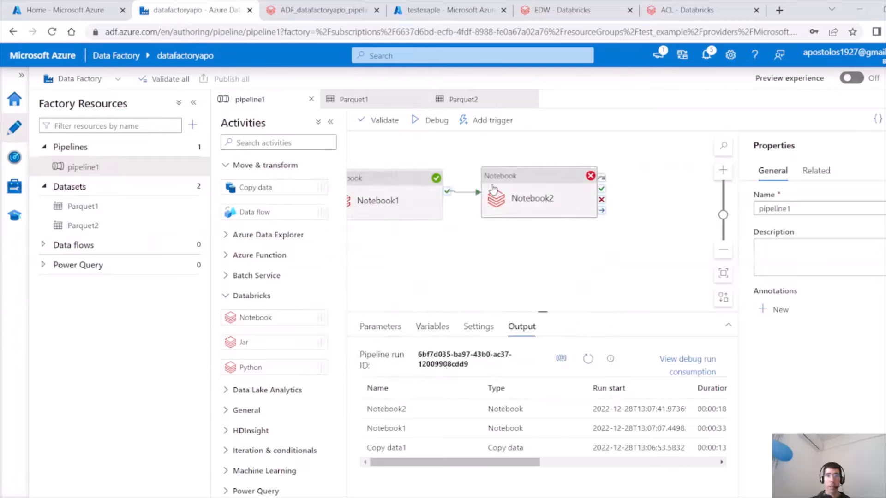
click(431, 120)
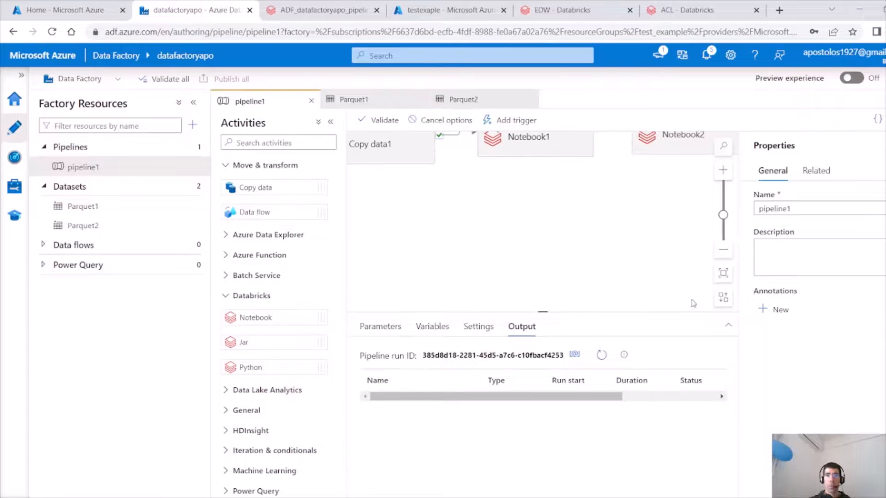
Monitor the debug run's activity statuses in the output list, refreshing it repeatedly.
click(599, 356)
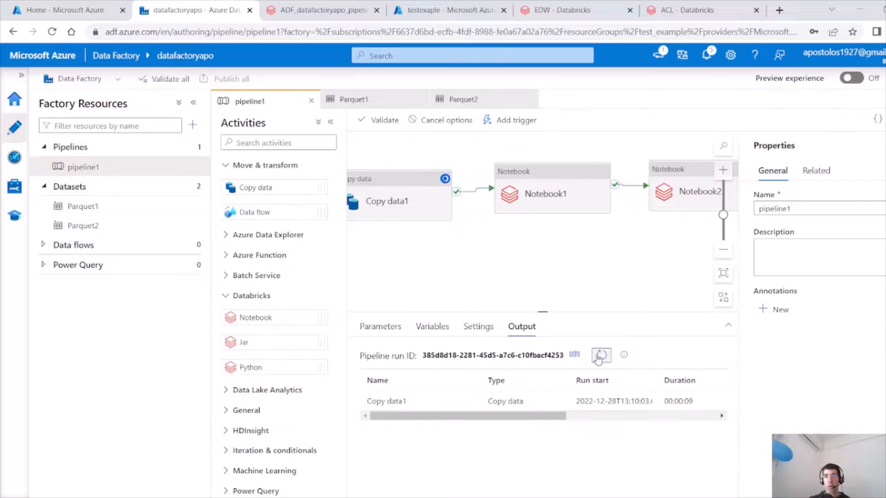
click(599, 358)
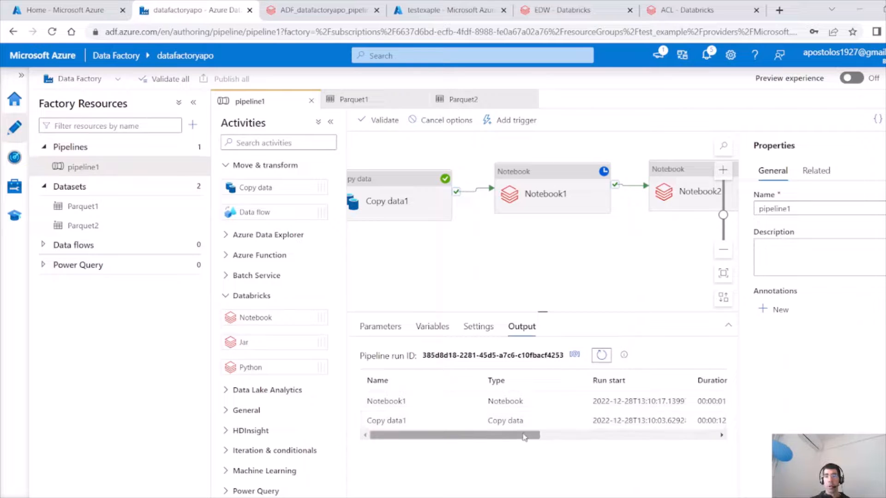
drag(524, 436, 570, 438)
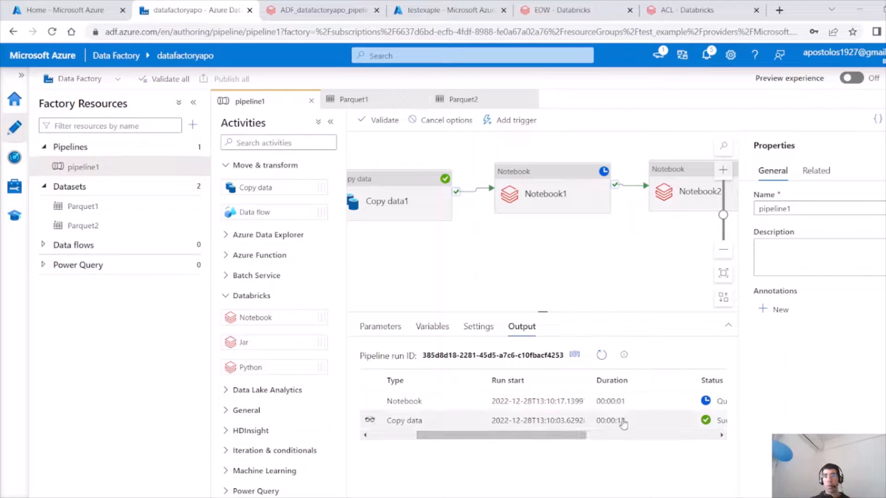
click(604, 357)
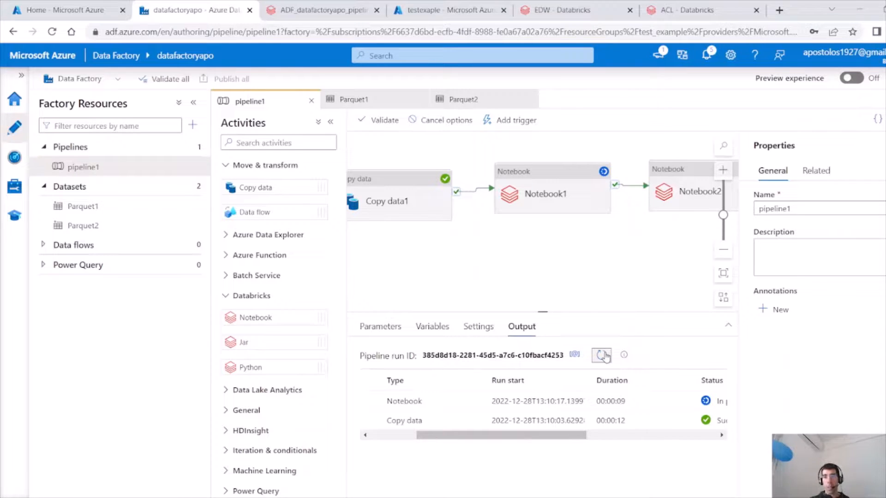
click(601, 355)
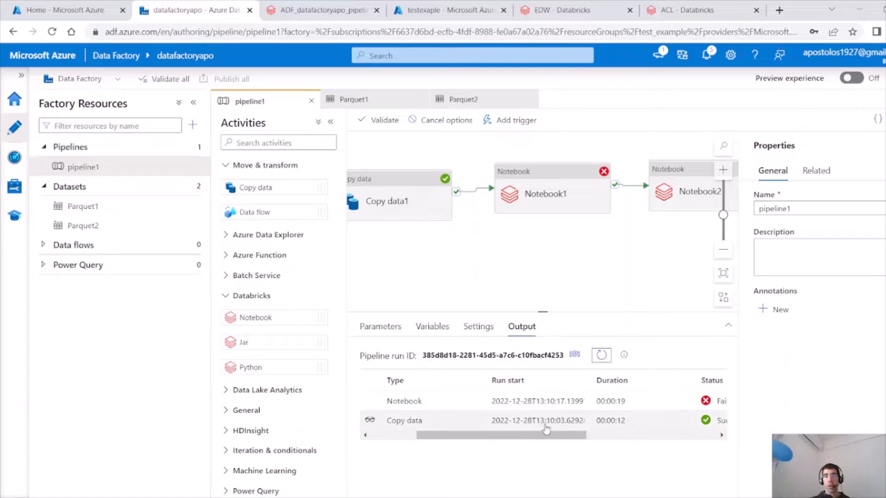
Open the failed Notebook1 activity's error details and open its run page URL in a new tab to read the error.
click(371, 401)
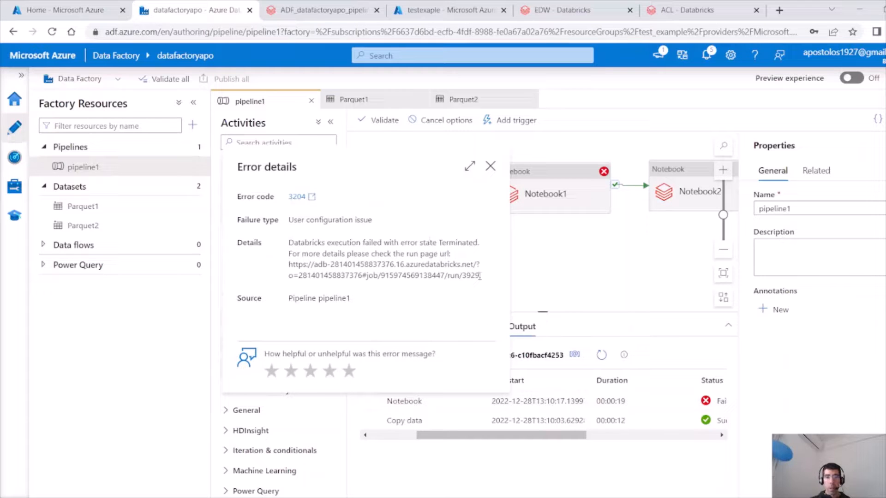
drag(479, 276, 285, 265)
key(ctrl+c)
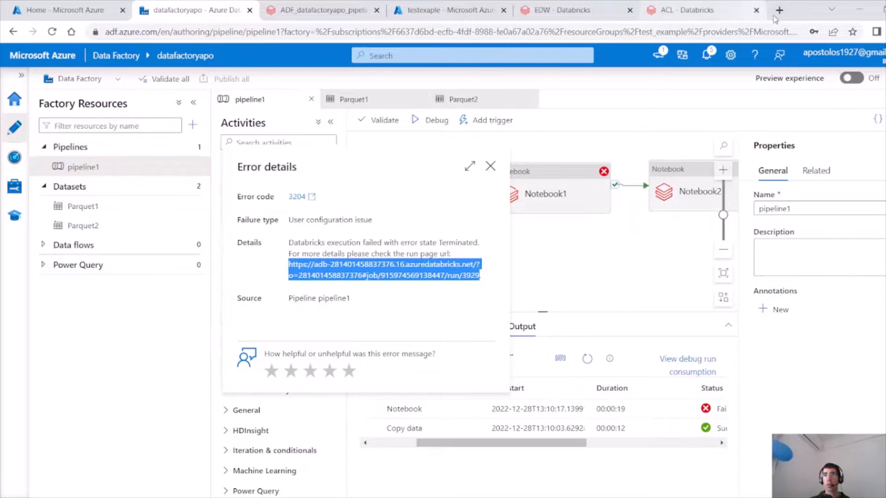
click(779, 10)
key(ctrl+v)
key(Return)
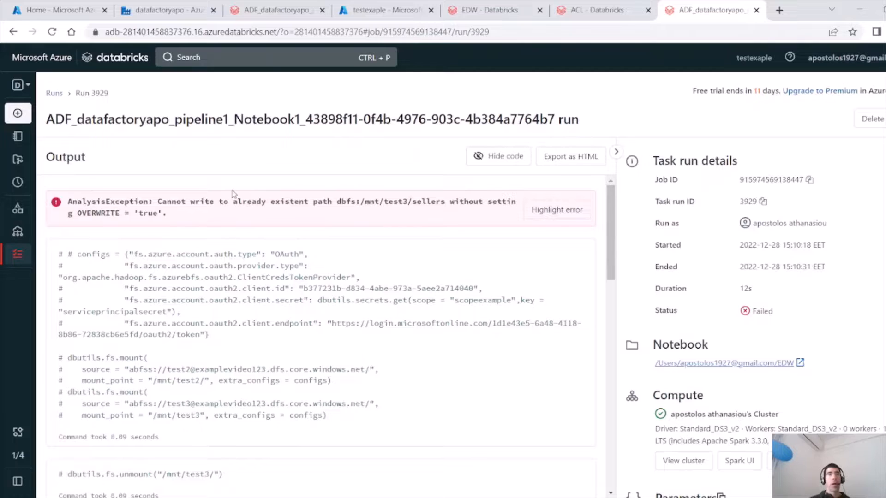
drag(91, 213, 111, 213)
click(111, 213)
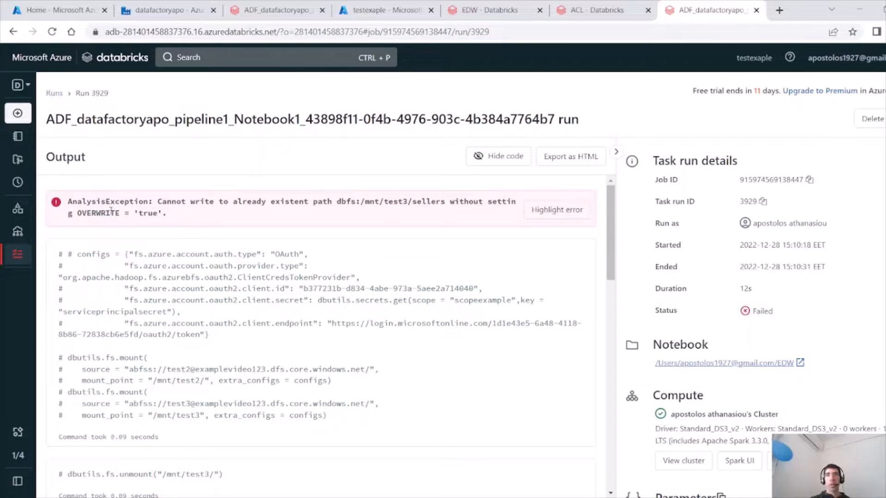
In the EDW notebook, set the Delta write to mode('overwrite') before saving to /mnt/test3/sellers.
click(503, 15)
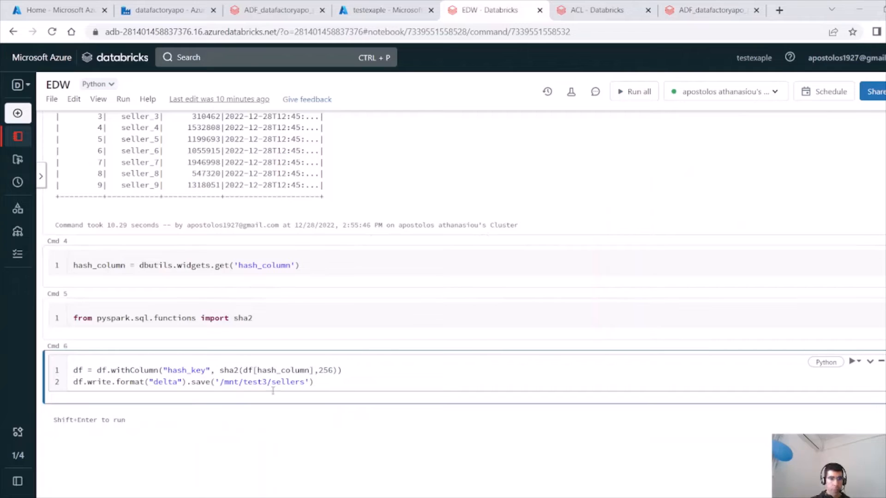
click(116, 384)
text(mode())
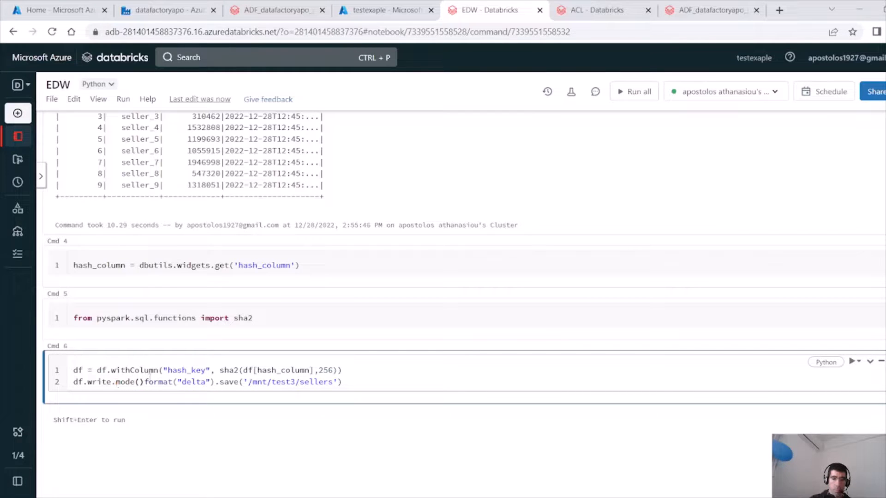
text(.)
text(')
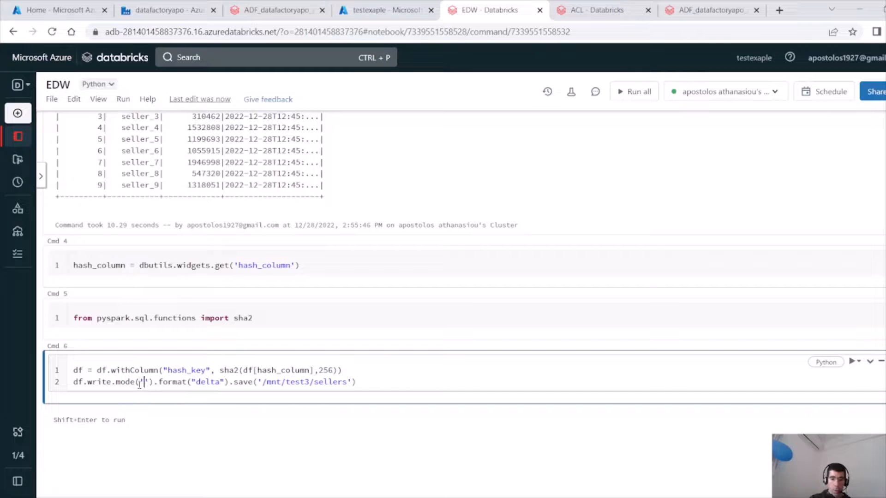
text(overwrite)
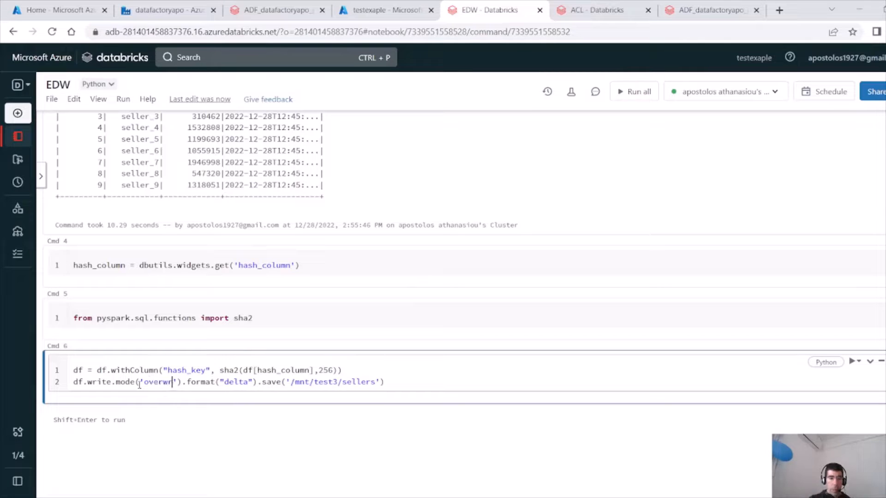
click(378, 370)
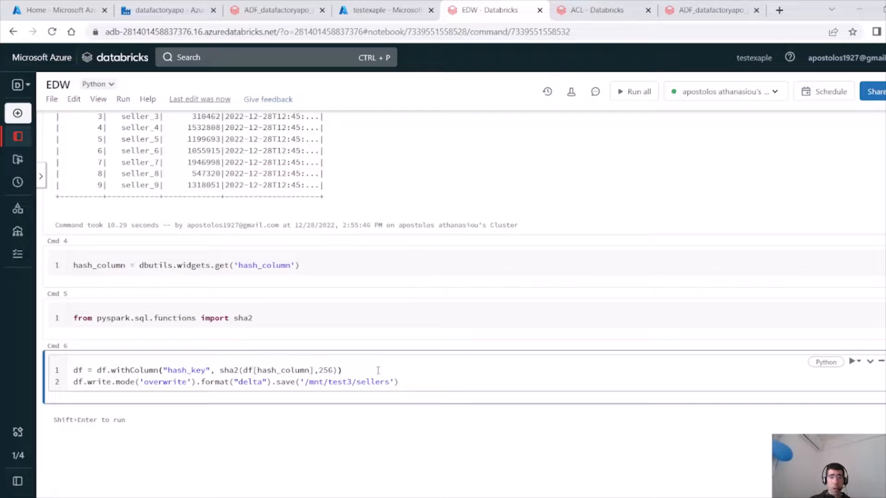
Close the extra run page tab, dismiss the pipeline's error details and launch another debug run.
click(755, 10)
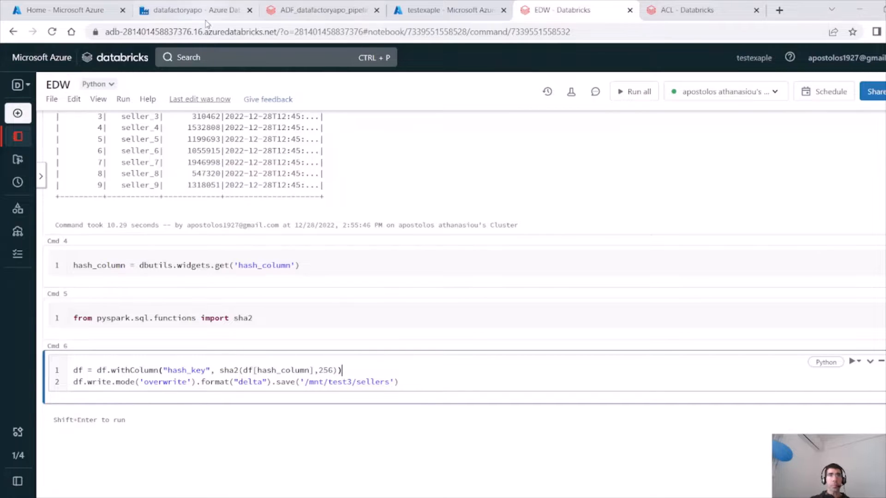
click(187, 14)
click(490, 167)
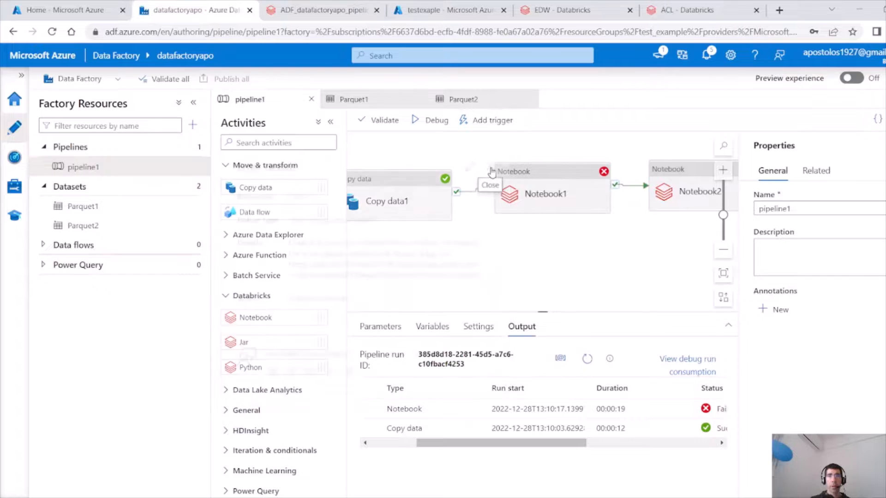
click(425, 130)
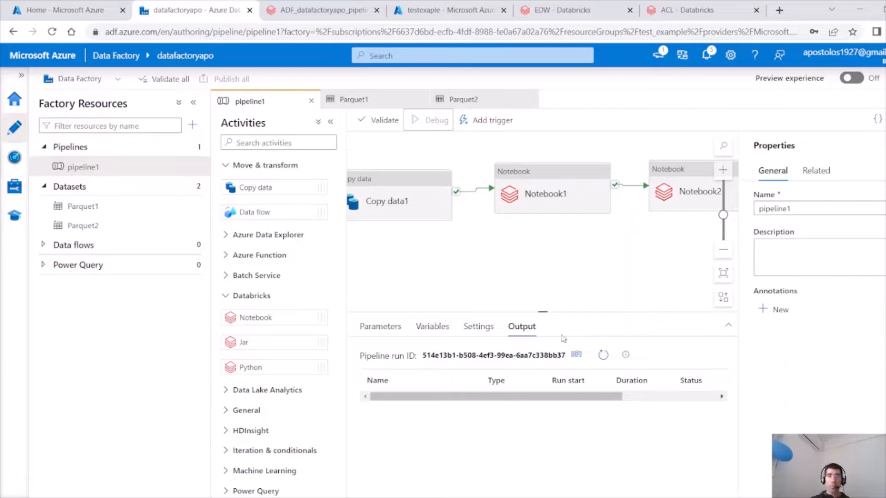
Watch the new debug run's activity statuses in the output list, refreshing it repeatedly and panning to Notebook2.
click(602, 356)
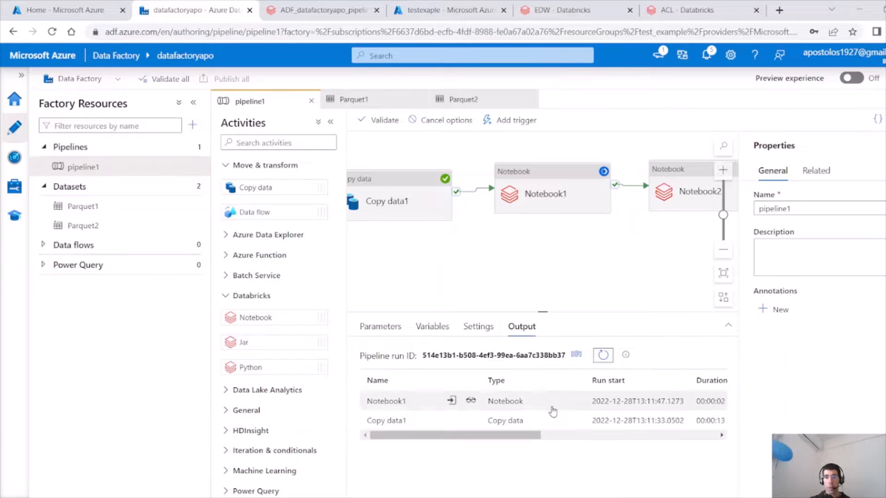
click(604, 356)
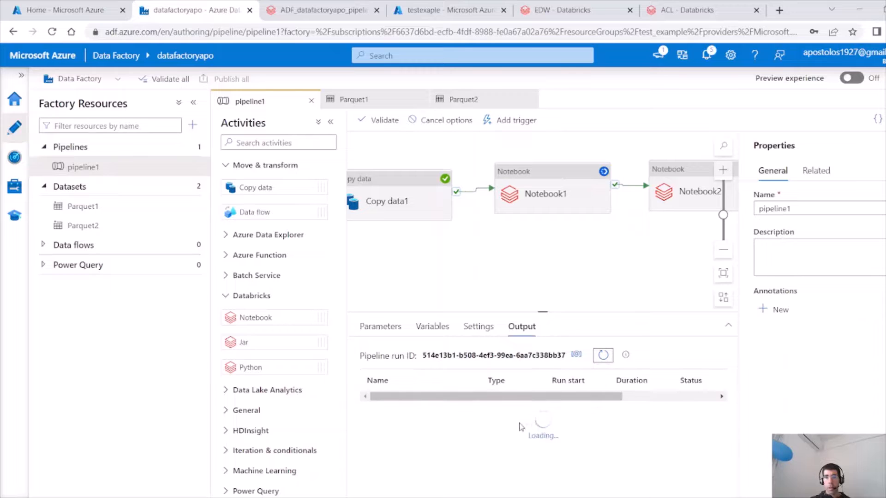
drag(524, 438, 600, 438)
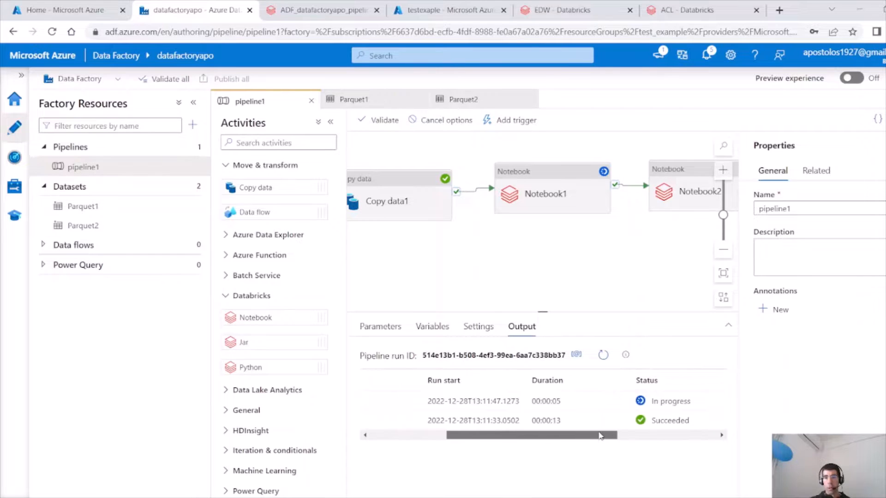
click(608, 354)
click(608, 355)
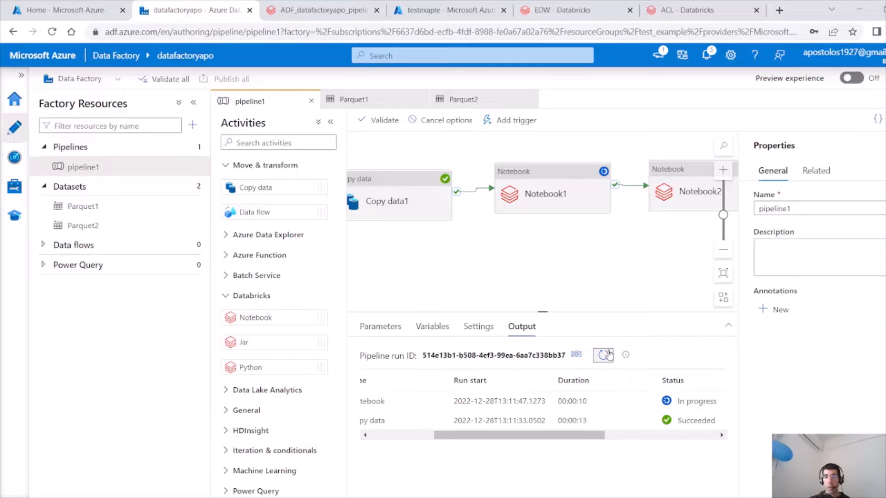
click(607, 354)
click(608, 354)
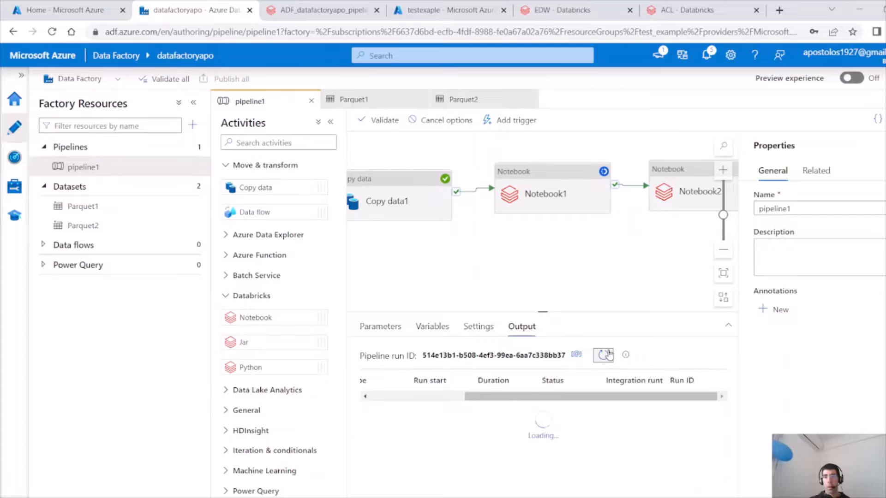
click(608, 354)
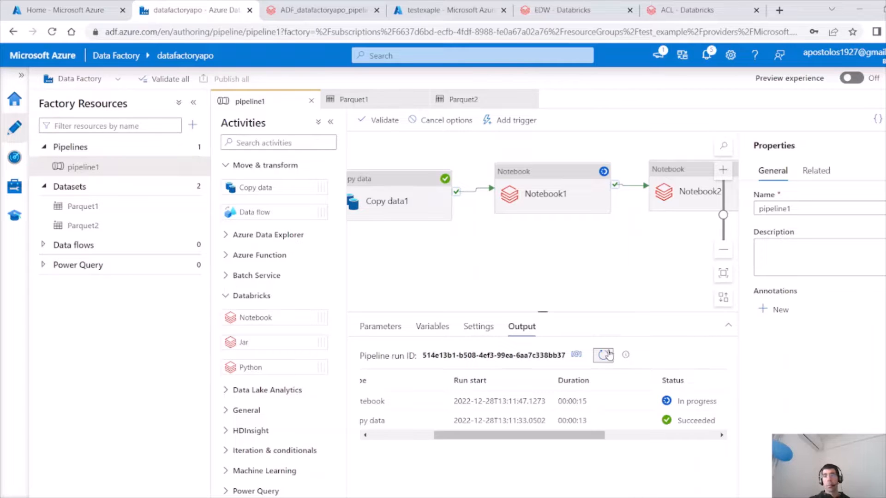
click(608, 355)
click(608, 354)
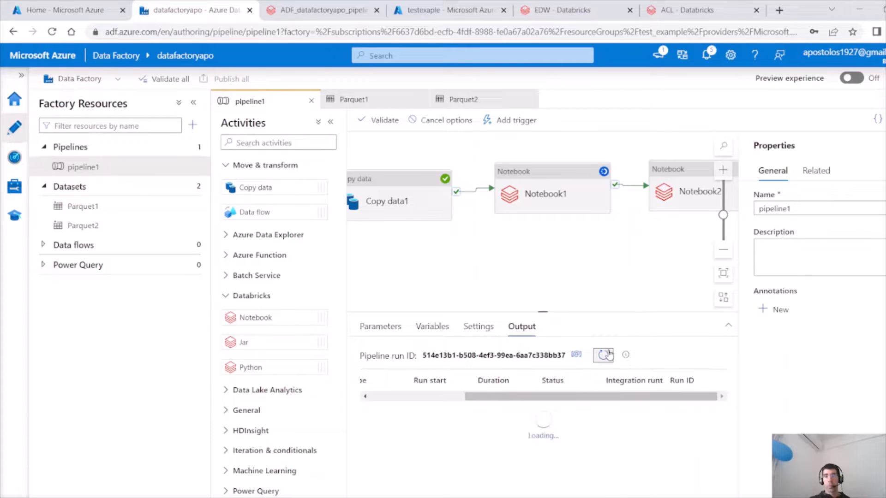
click(608, 354)
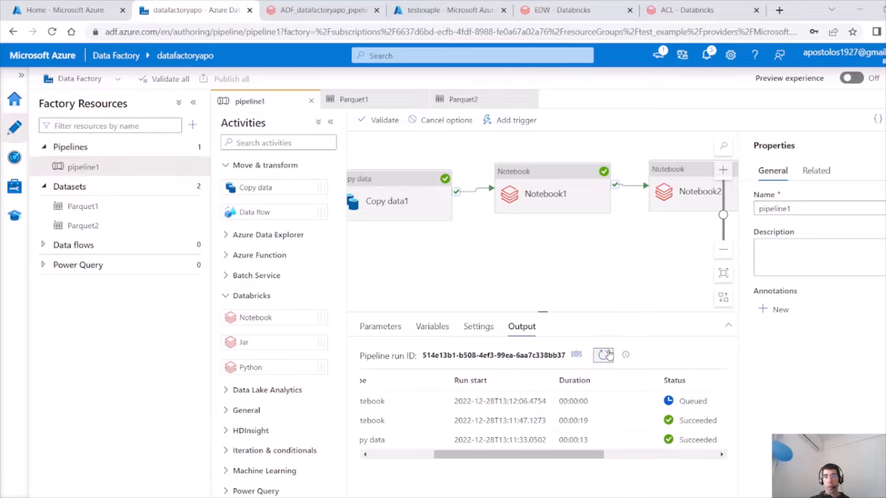
drag(625, 277, 492, 290)
click(543, 179)
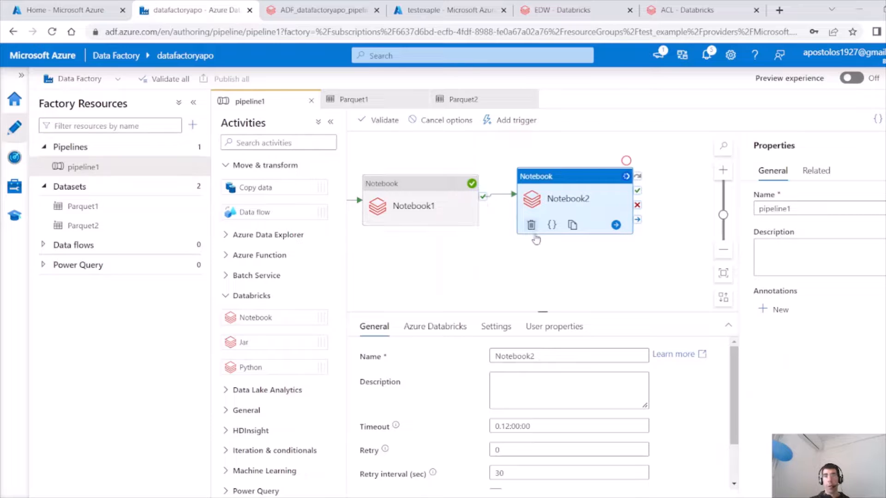
click(498, 265)
click(601, 353)
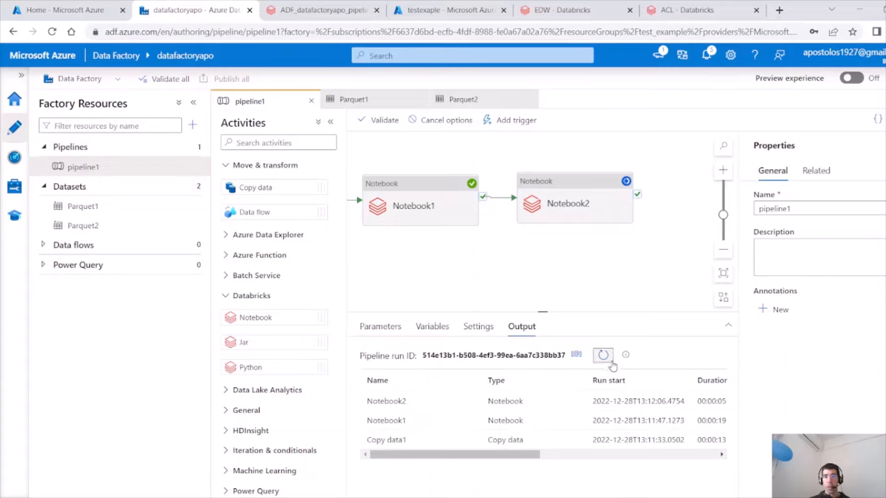
drag(527, 457, 600, 457)
click(607, 365)
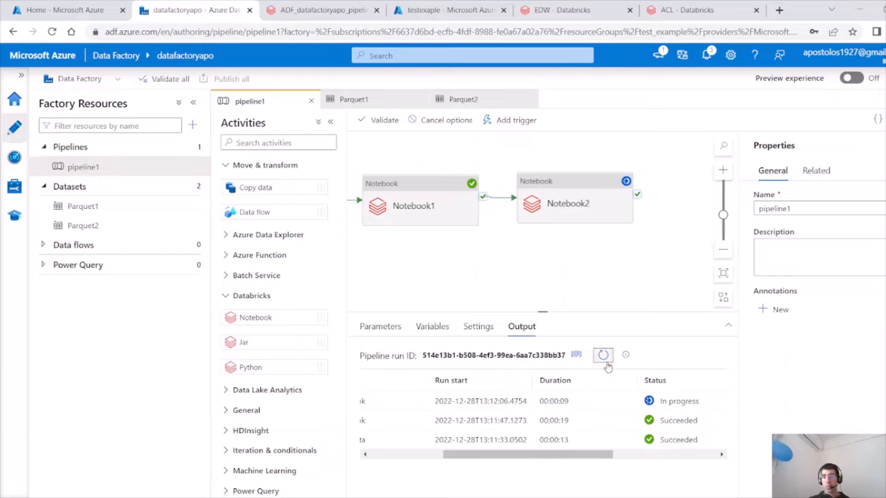
click(607, 365)
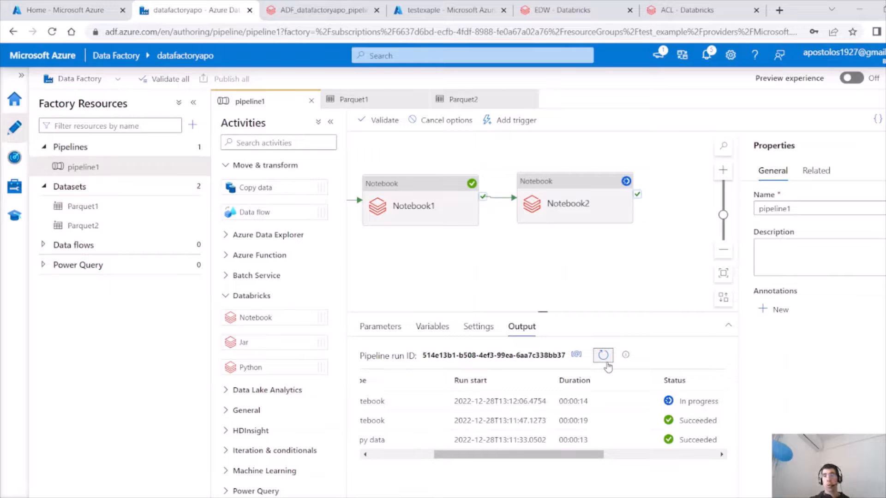
click(607, 365)
click(607, 365)
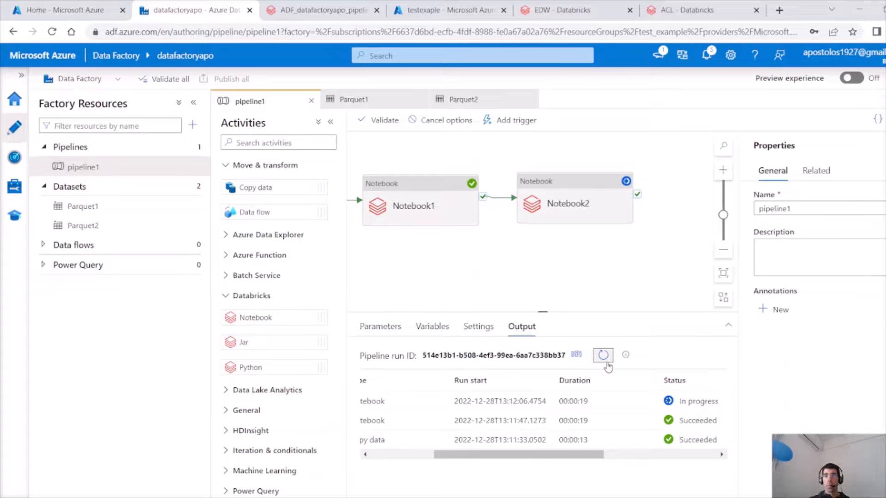
click(607, 364)
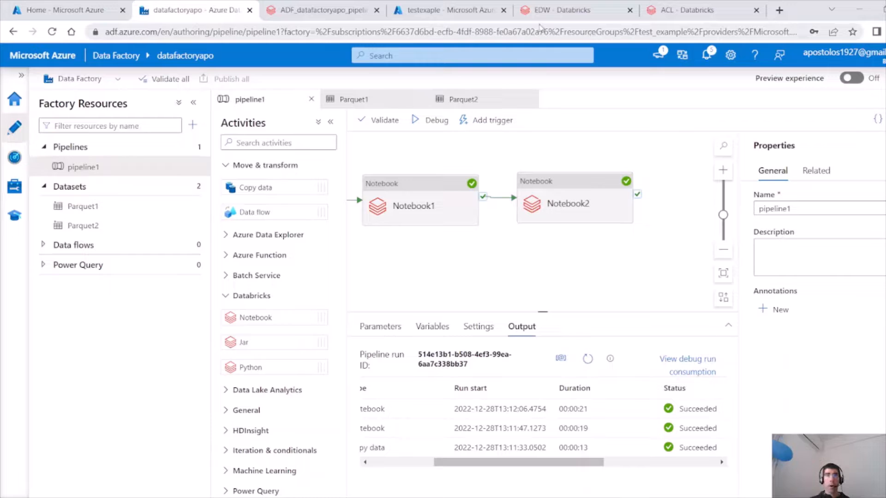
In Databricks, open the temp_example_seller2 table from the Data catalog's default database.
click(615, 12)
mouse_move(14, 148)
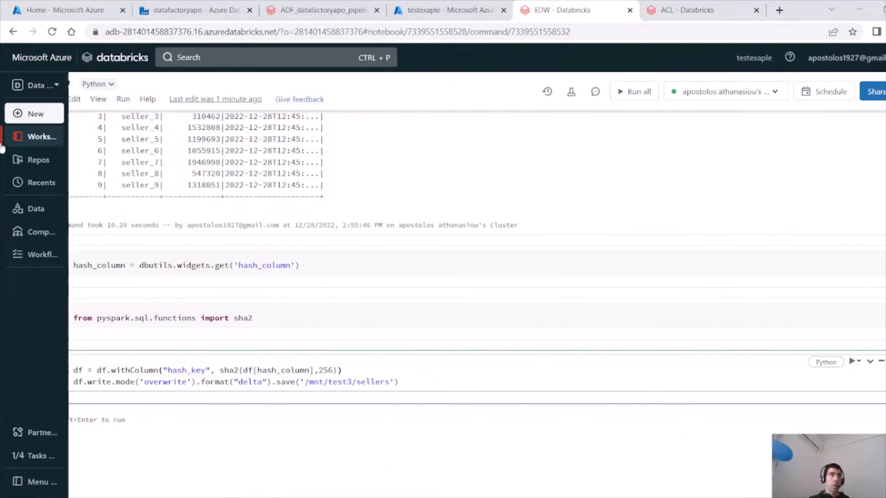
click(63, 216)
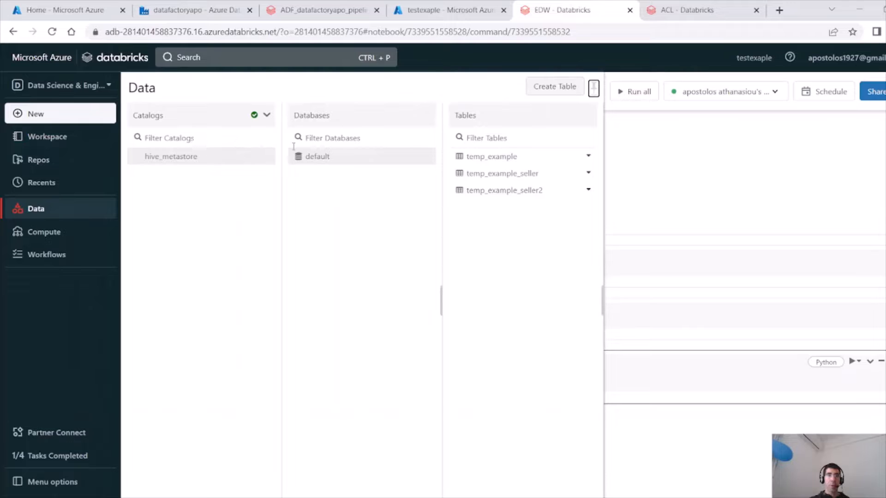
click(521, 193)
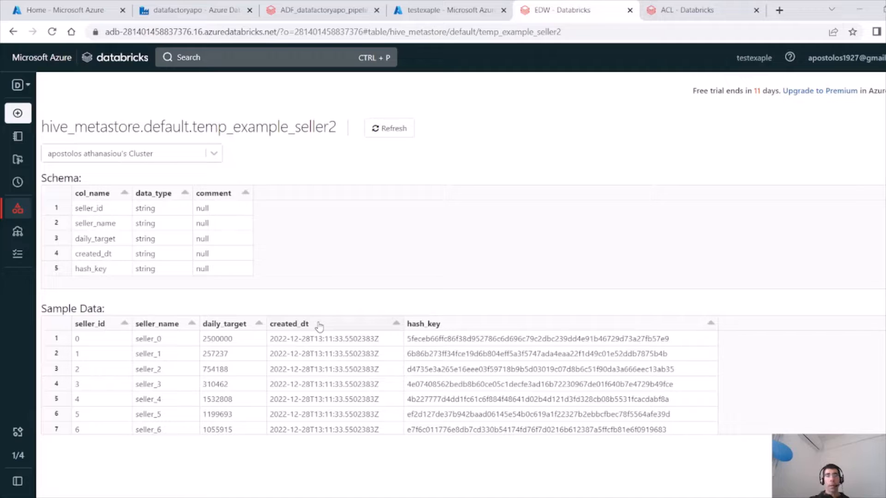
Review Copy data1's sink and source settings in the pipeline.
click(191, 16)
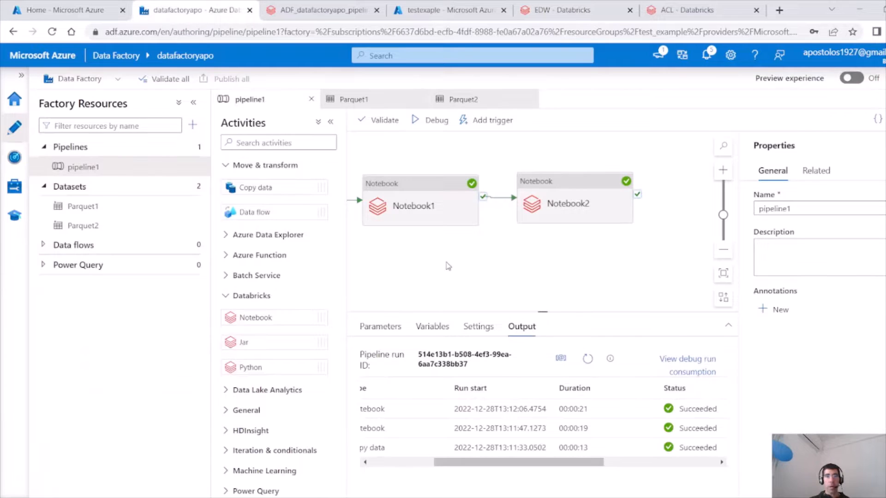
drag(447, 266, 583, 247)
click(375, 180)
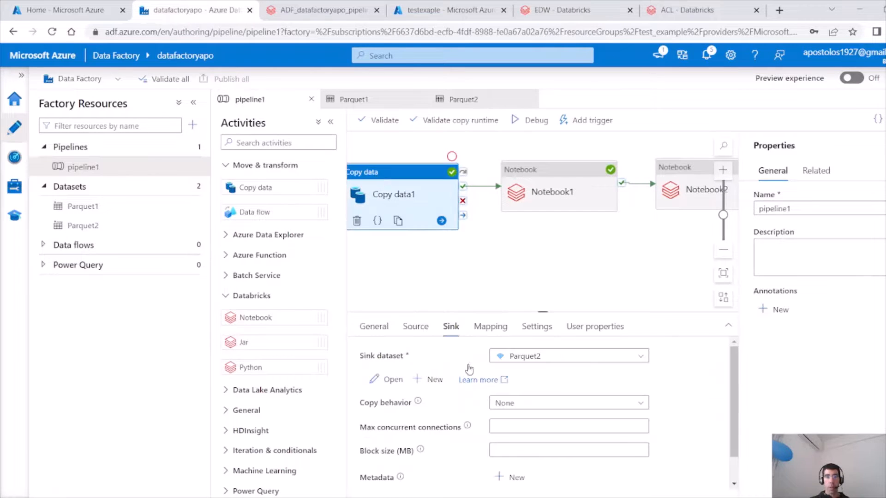
drag(735, 441, 733, 465)
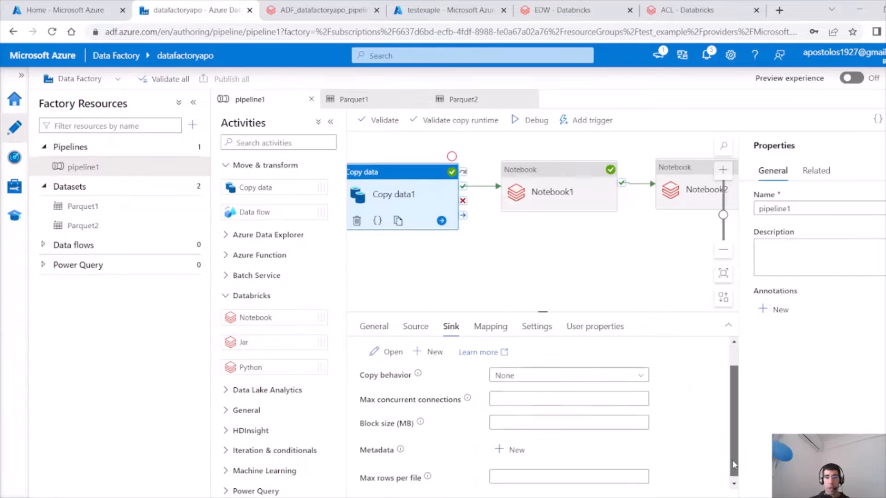
click(417, 326)
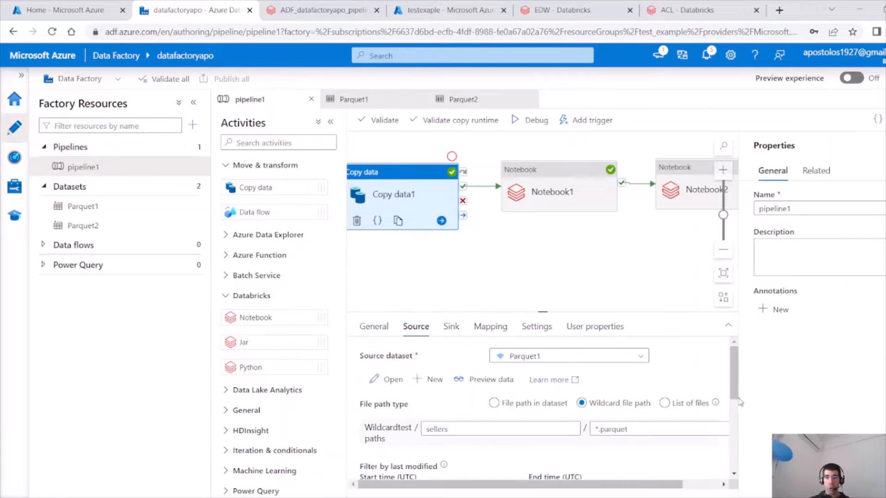
scroll(738, 403, down, 5)
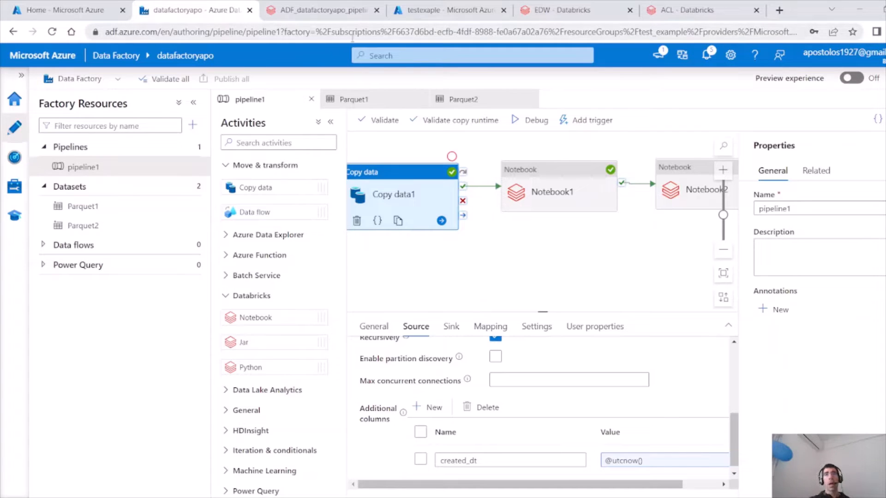
Inspect the Notebook1 run output and the hash_key values in temp_example_seller2's sample data.
click(323, 9)
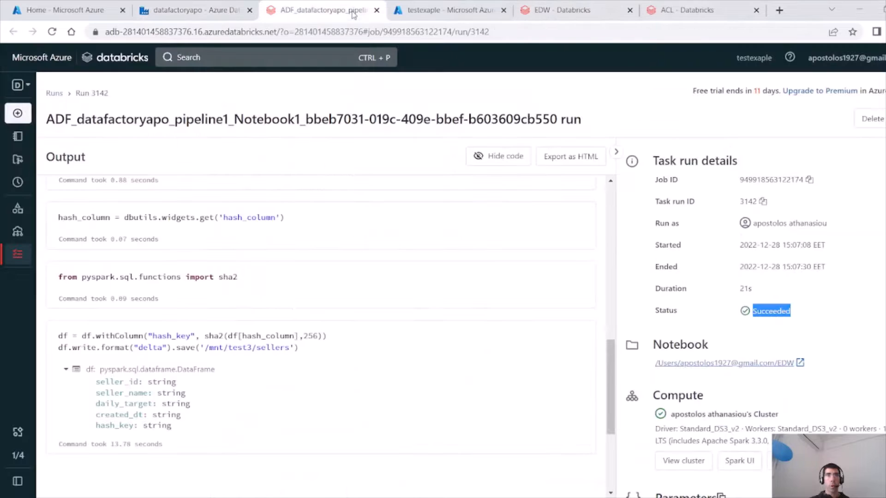
click(681, 8)
click(572, 10)
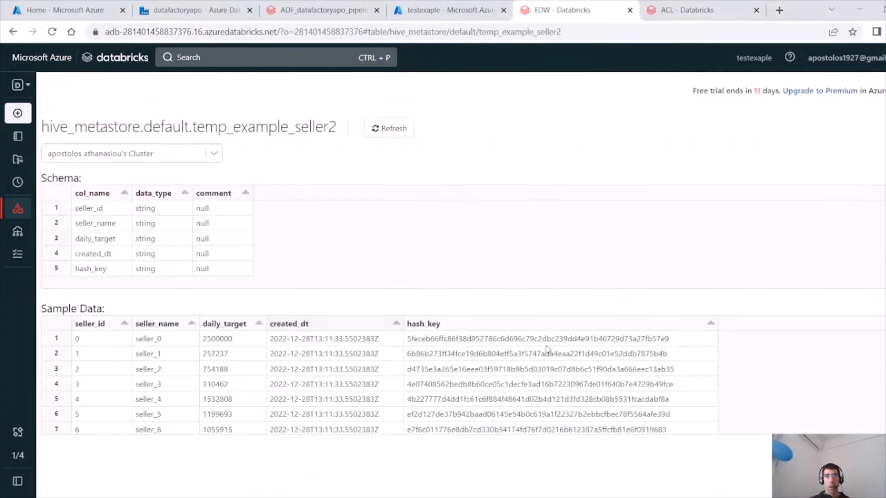
drag(421, 339, 679, 341)
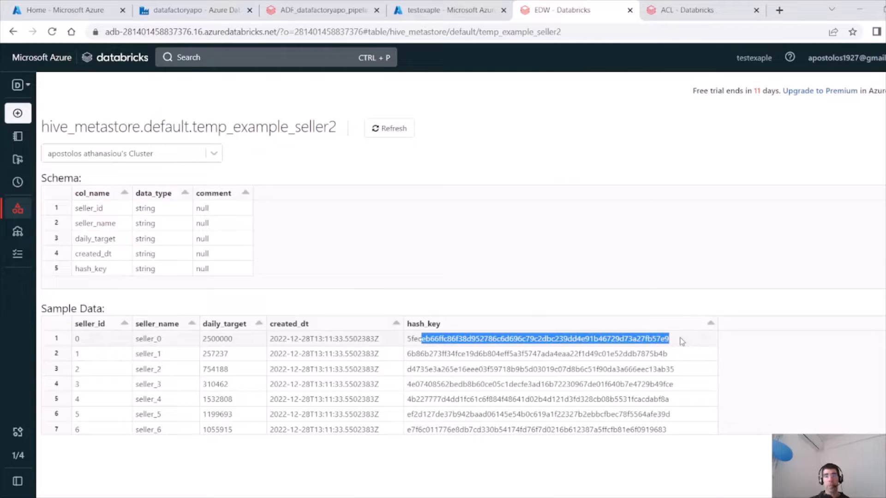
drag(83, 339, 69, 344)
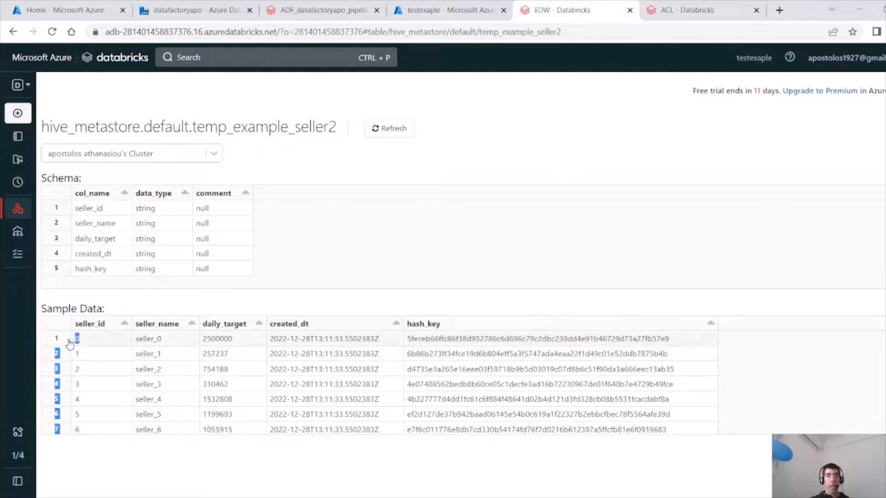
click(90, 347)
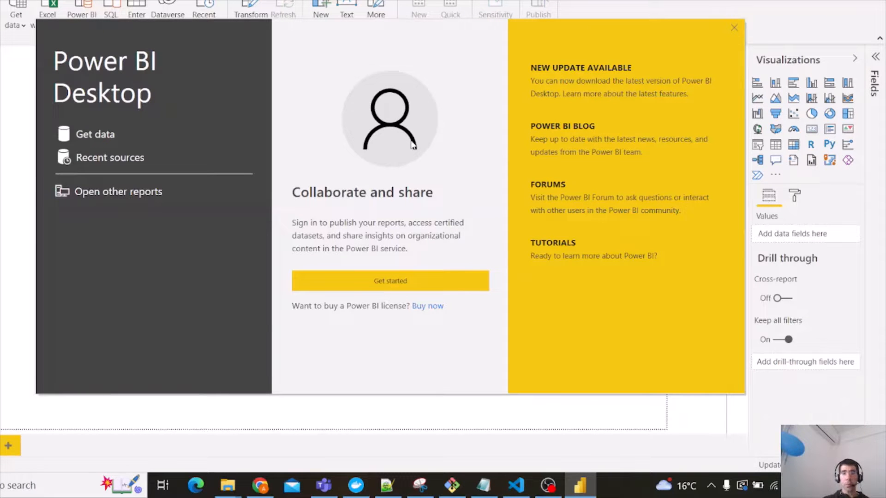
Close the start screen and begin a new Get Data connection using the Azure Databricks connector.
click(733, 26)
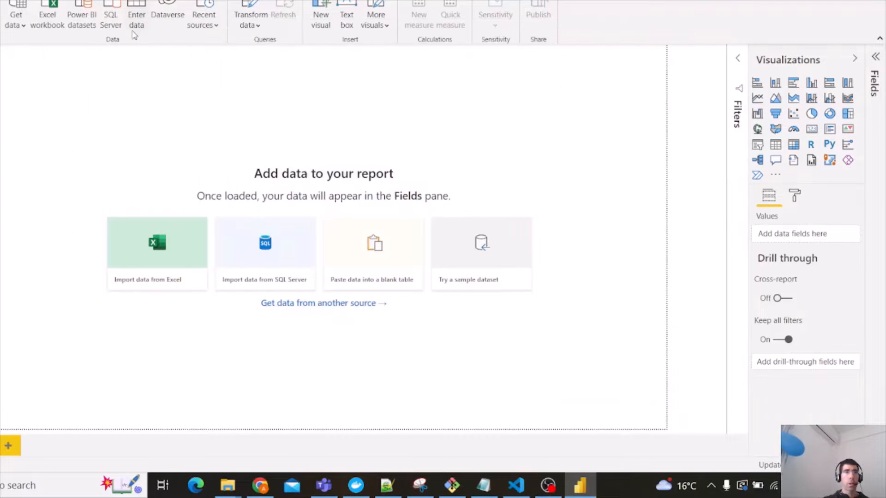
click(17, 23)
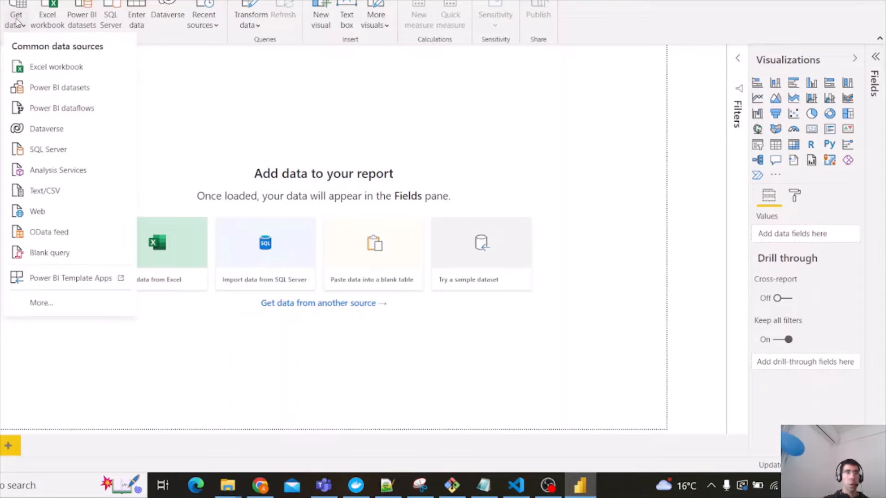
click(66, 306)
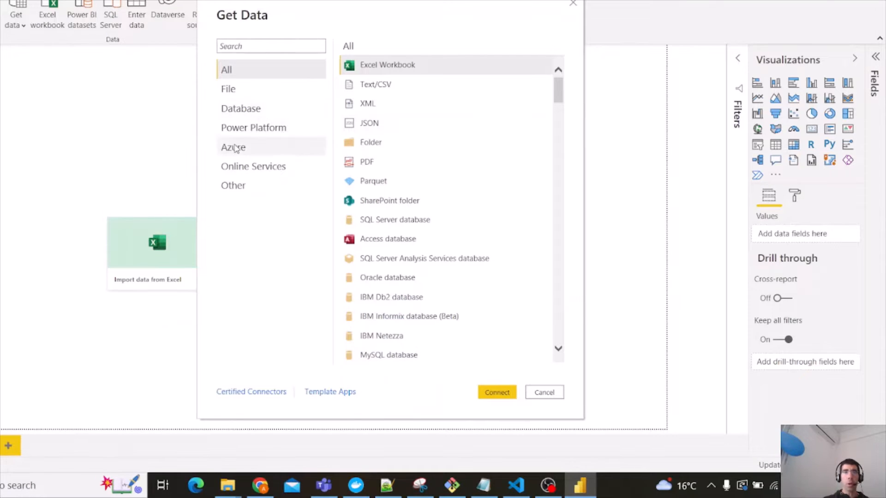
click(234, 147)
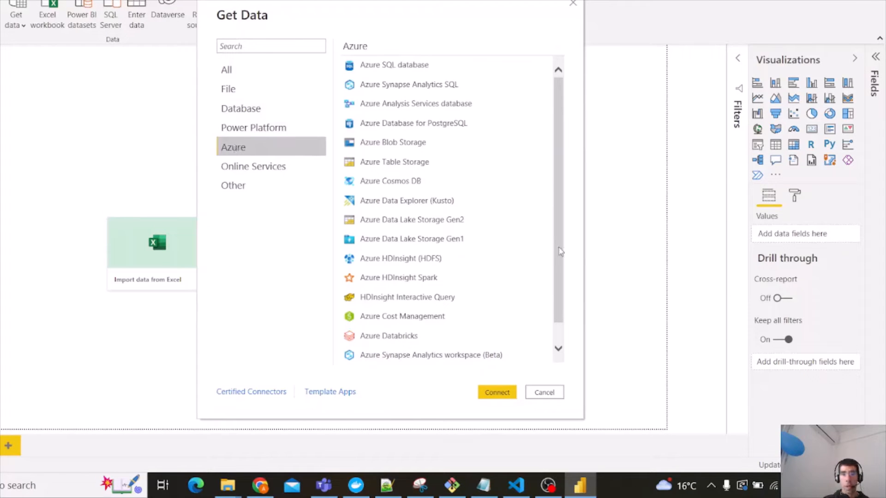
click(389, 336)
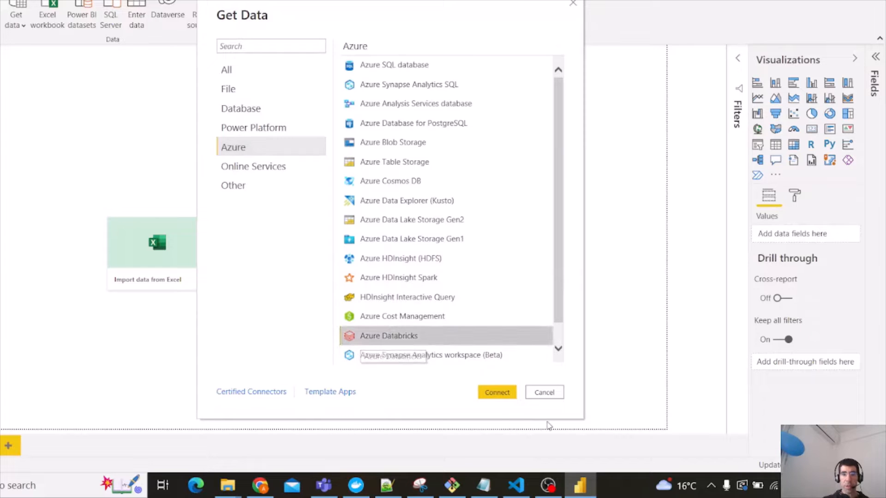
click(501, 393)
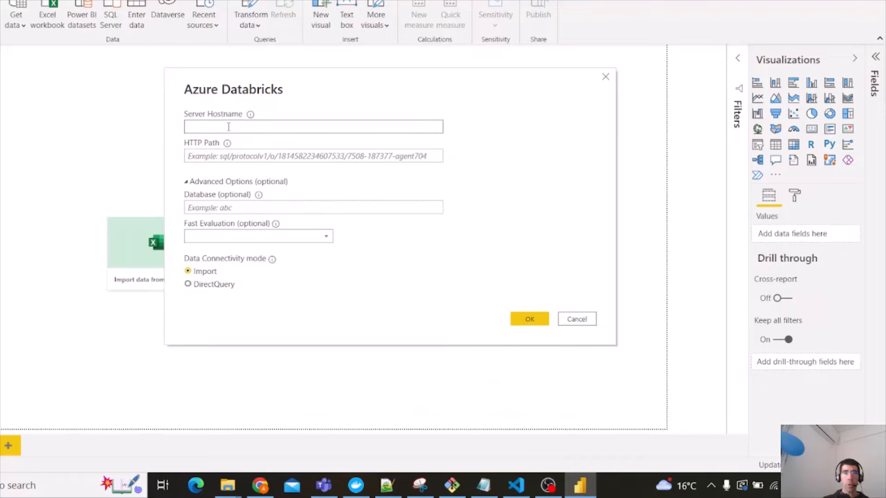
Copy the server hostname from the Databricks cluster's JDBC/ODBC settings into the Server Hostname field.
click(259, 485)
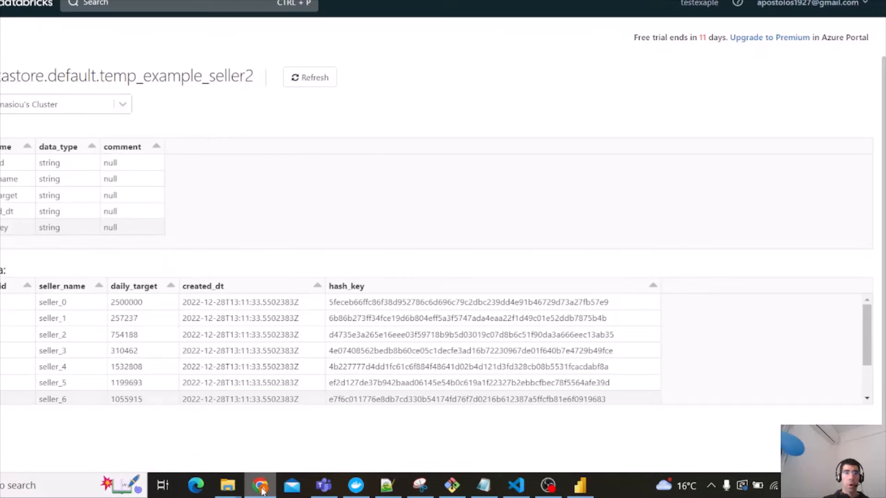
mouse_move(1, 111)
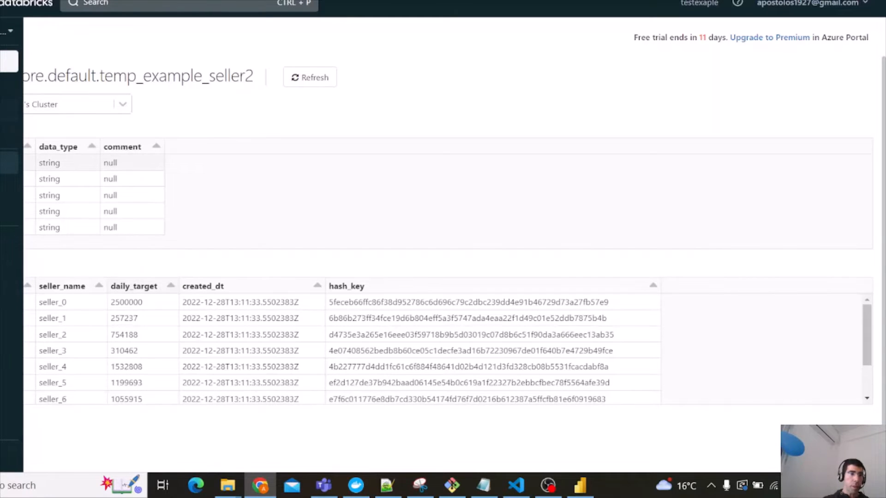
click(9, 187)
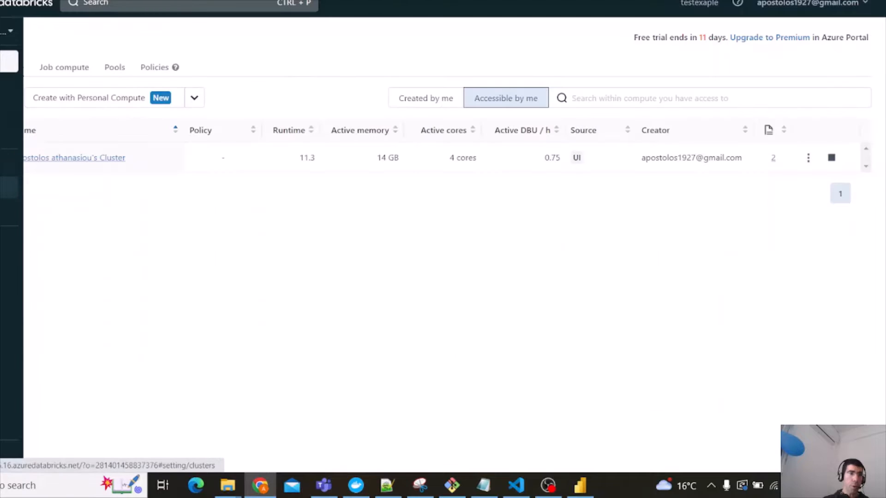
click(78, 158)
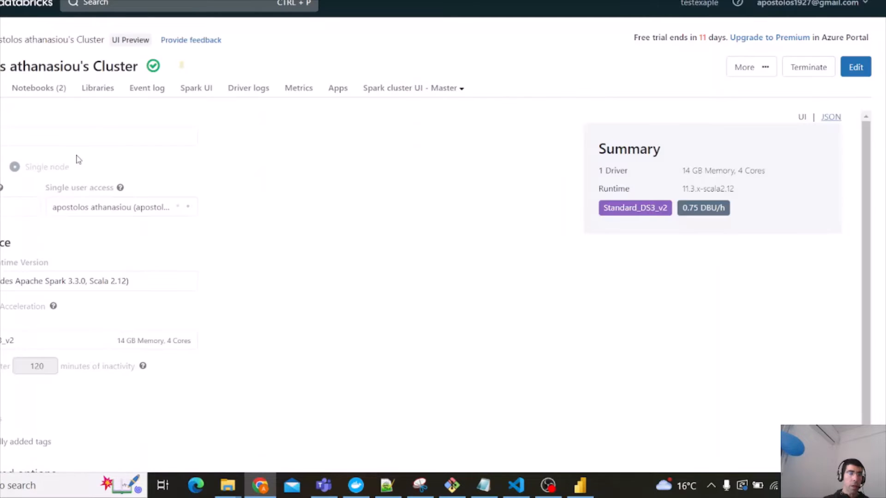
drag(863, 282, 854, 386)
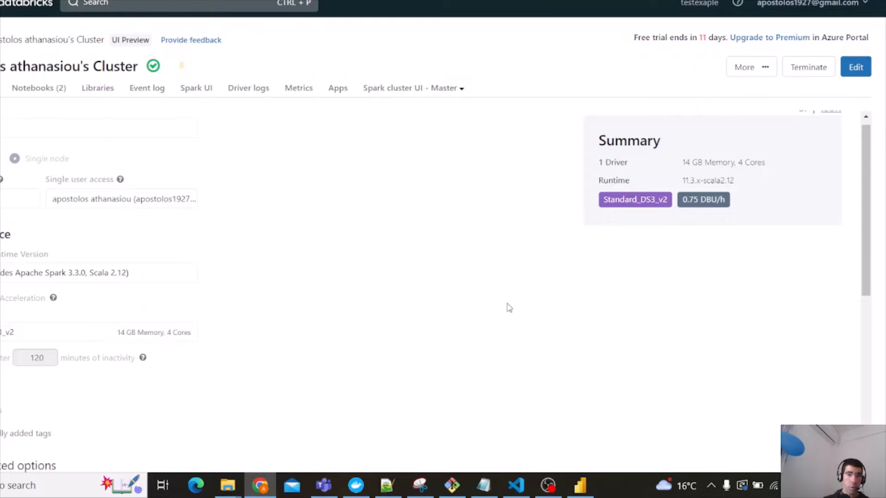
drag(864, 235, 860, 392)
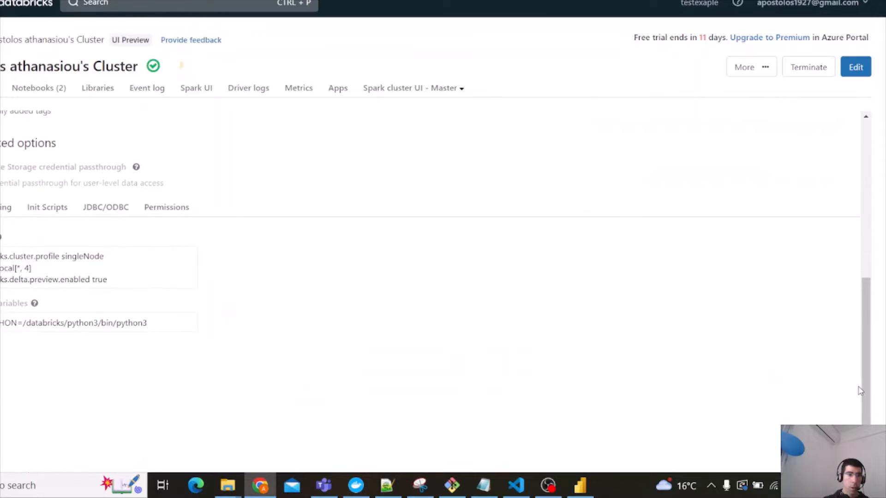
click(118, 208)
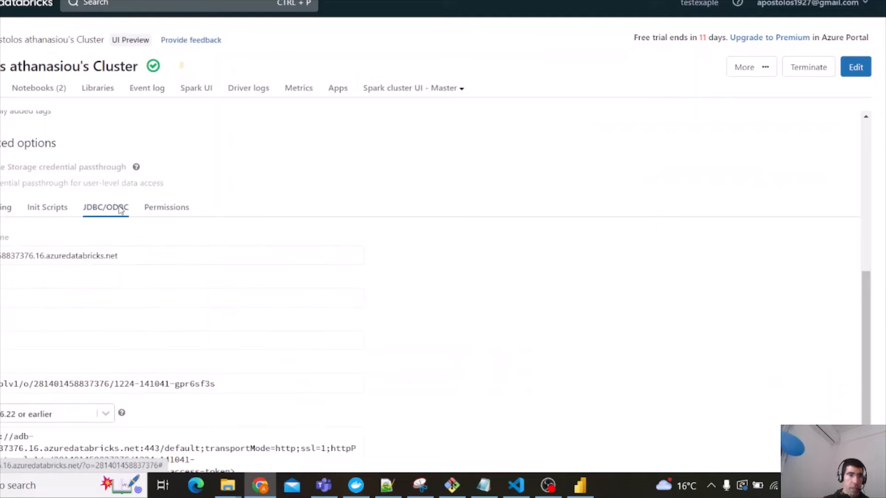
triple_click(135, 261)
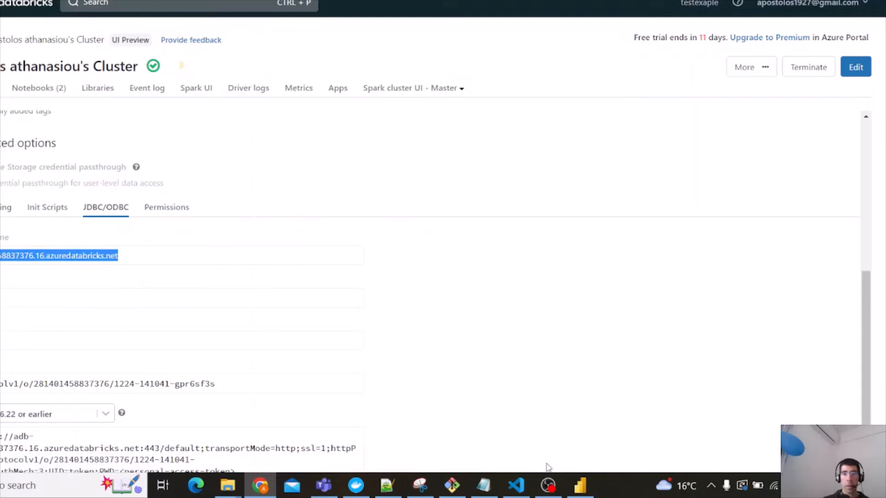
click(580, 485)
click(243, 131)
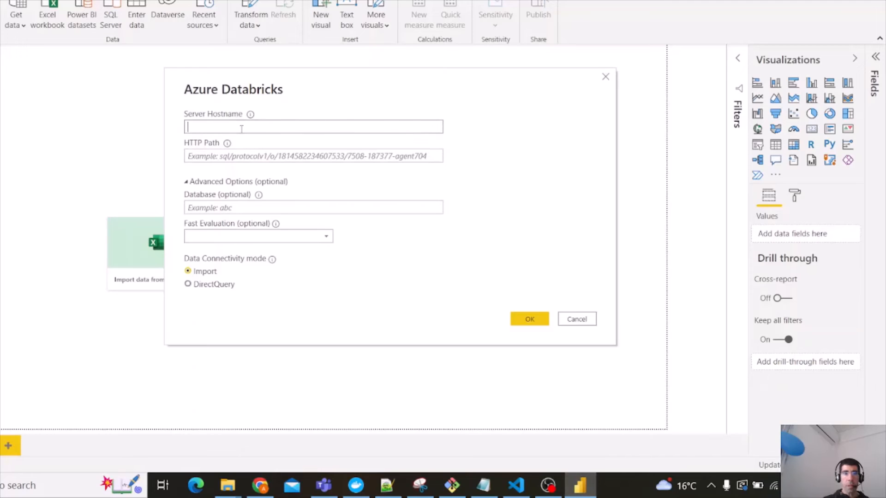
text(adb-2814014588337376.16.azuredatabricks.net)
Copy the cluster's HTTP path into the HTTP Path field and confirm the Azure Databricks connection.
click(273, 495)
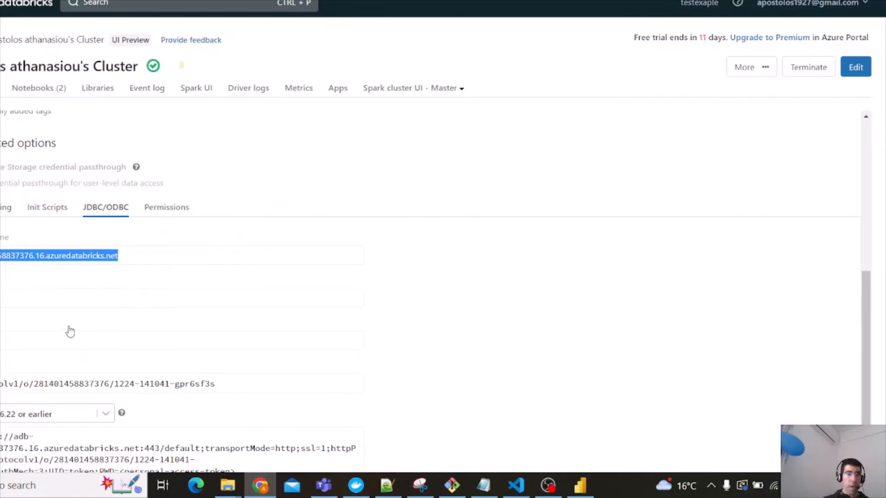
click(221, 390)
key(ctrl+c)
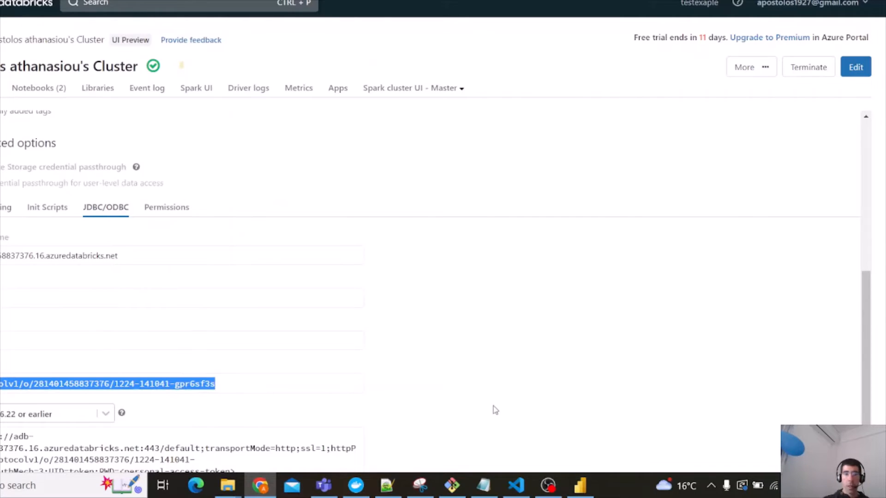
click(580, 485)
click(283, 155)
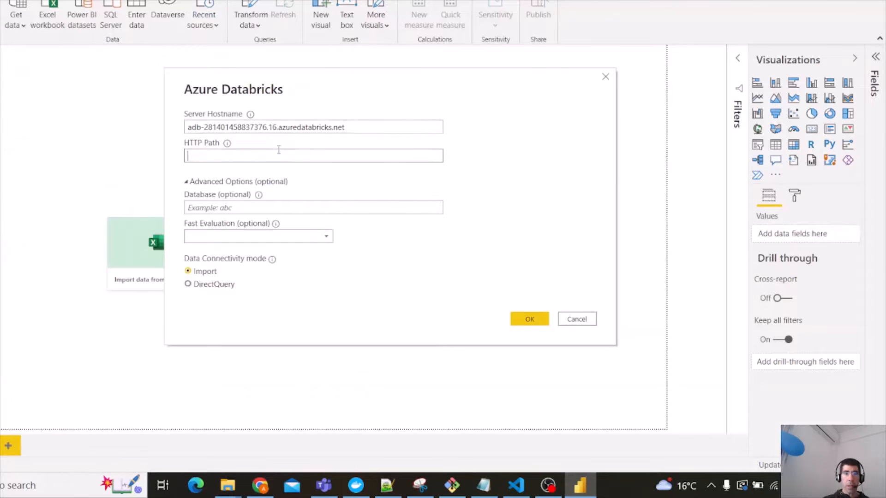
key(ctrl+v)
click(528, 318)
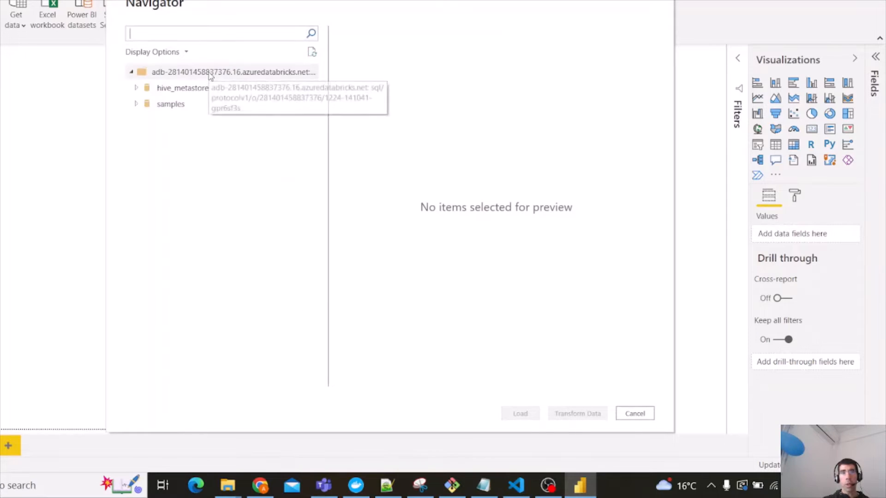
Load the temp_example_seller2 table from hive_metastore's default database and view its hash_key column in data view.
click(132, 85)
click(134, 87)
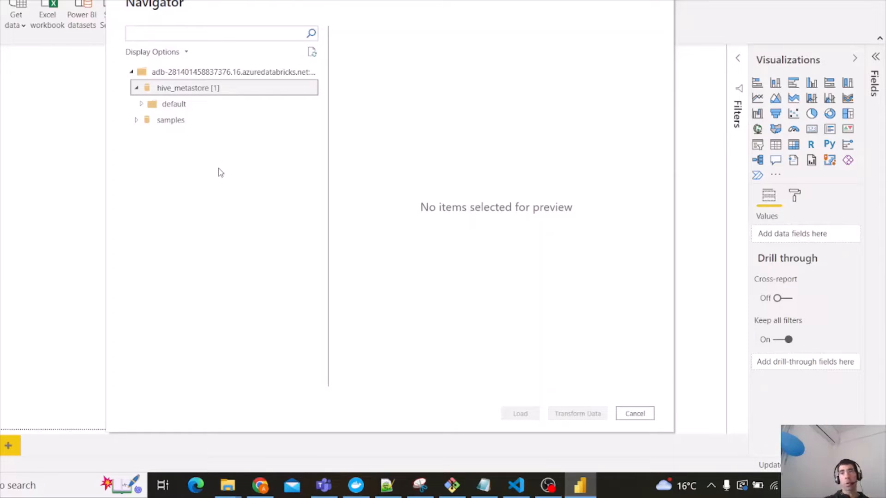
click(142, 104)
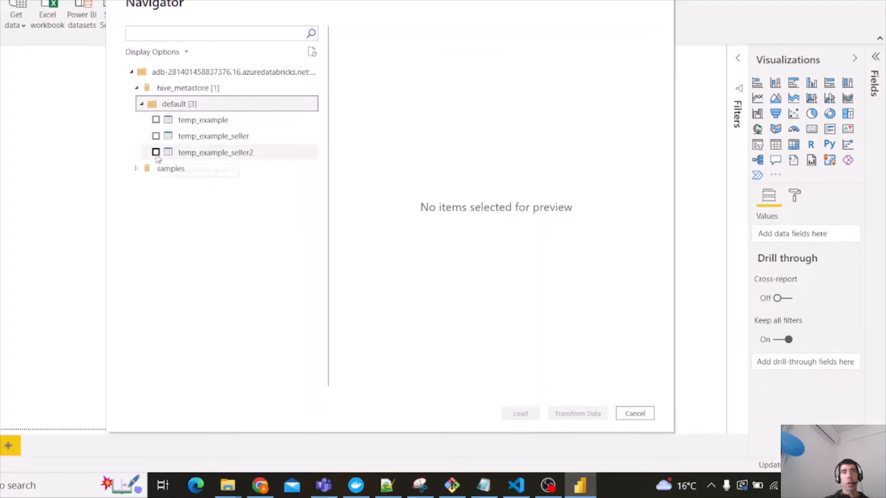
click(156, 153)
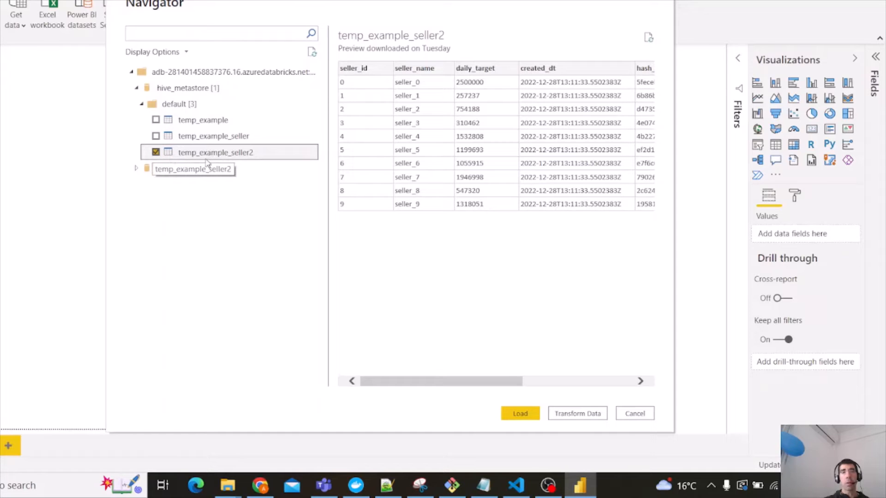
click(523, 414)
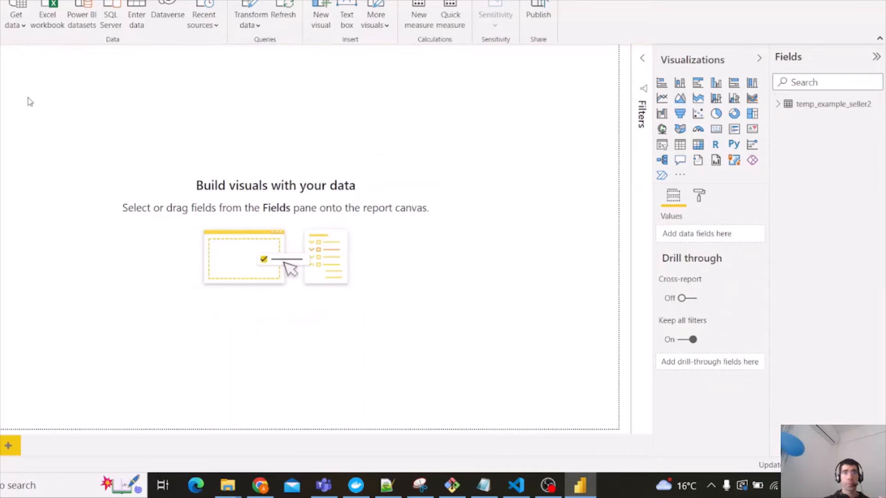
click(0, 85)
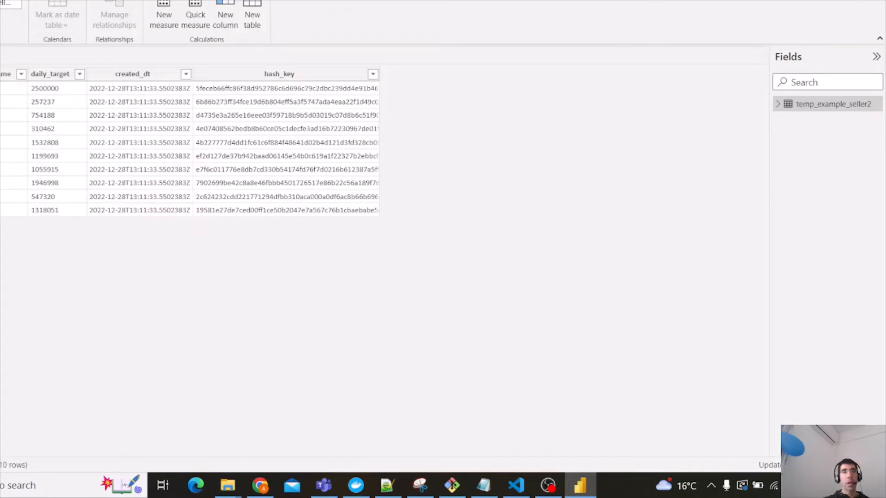
click(328, 213)
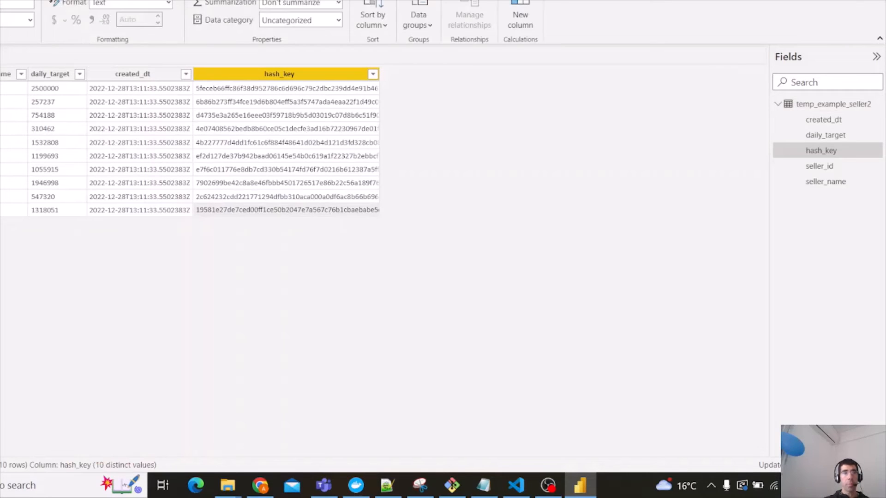